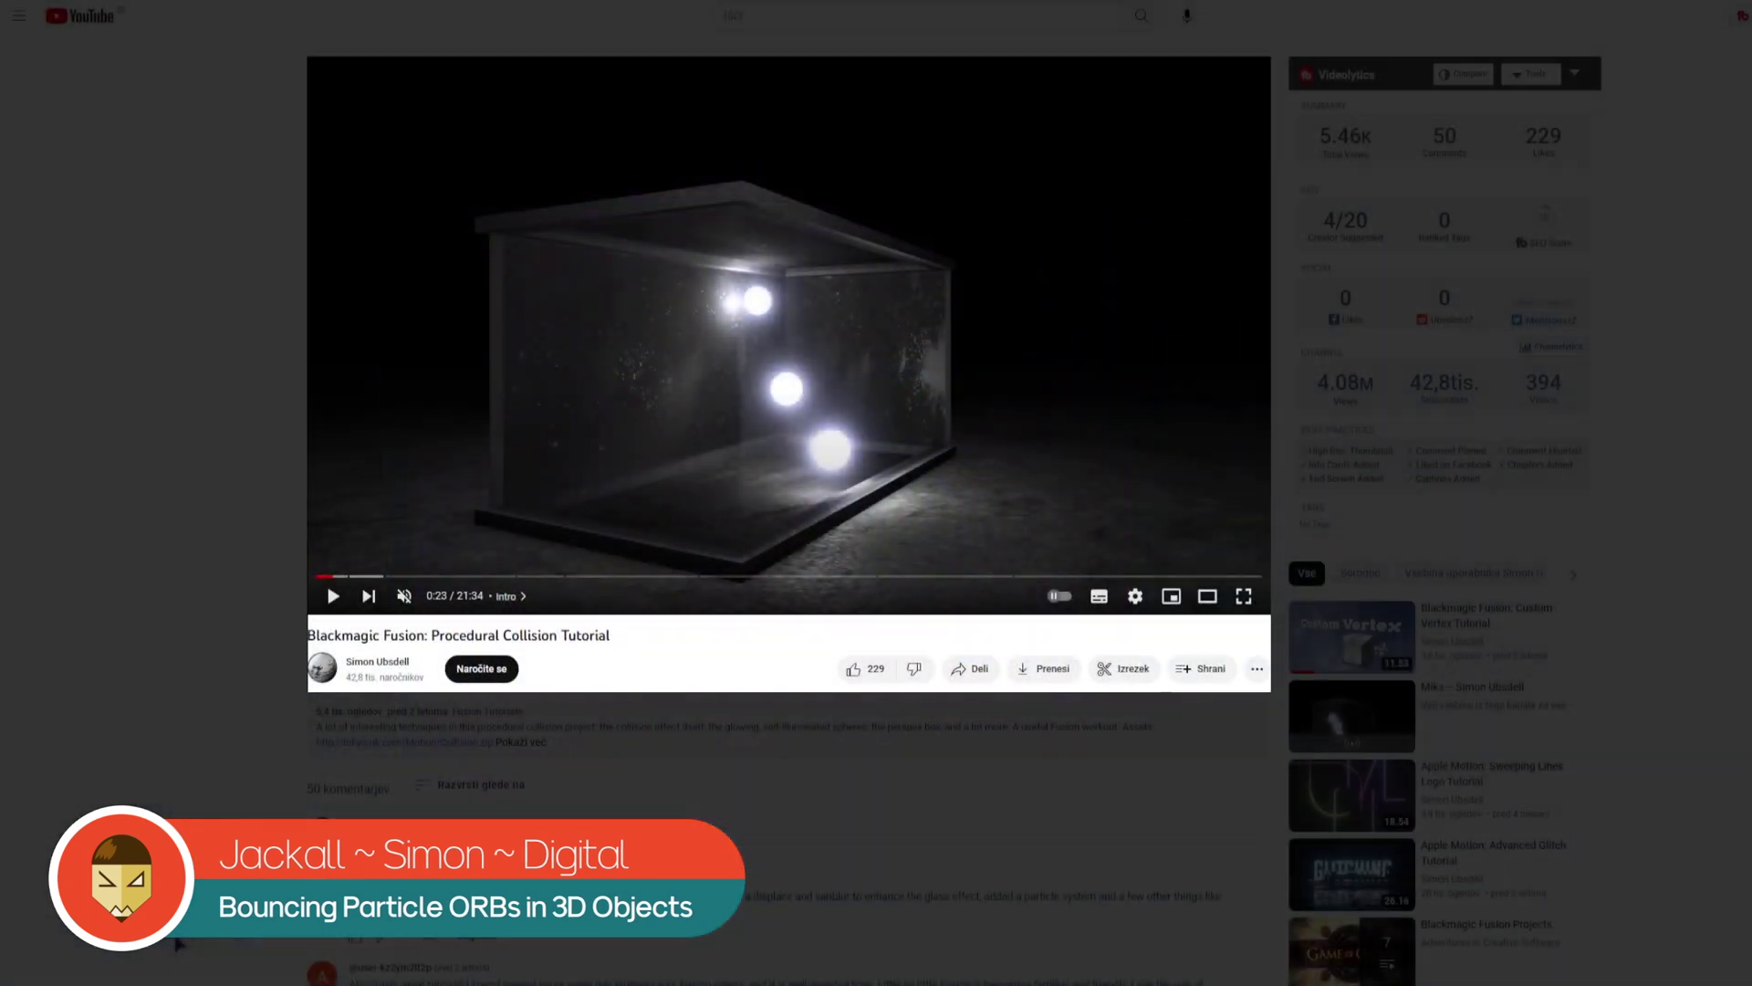
pyautogui.click(333, 598)
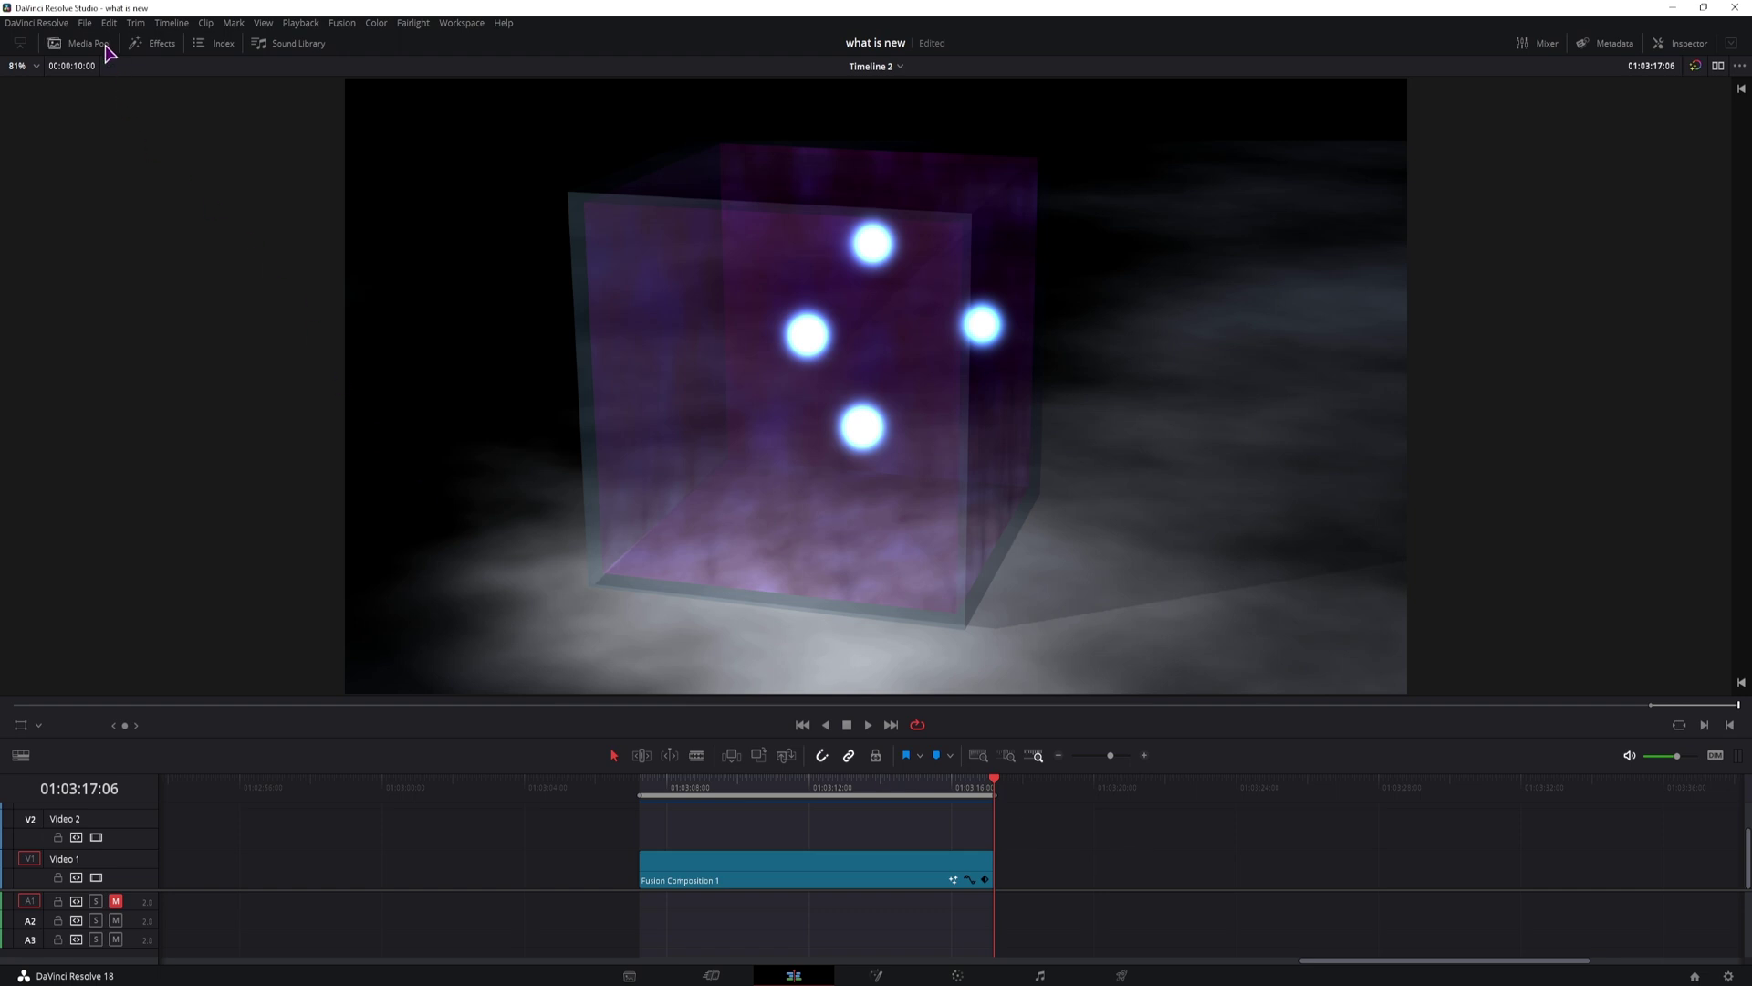
# - Create a new Fusion composition clip named "cube fusion" with a duration of 00:00:10:00
pyautogui.click(103, 45)
pyautogui.rightClick(270, 361)
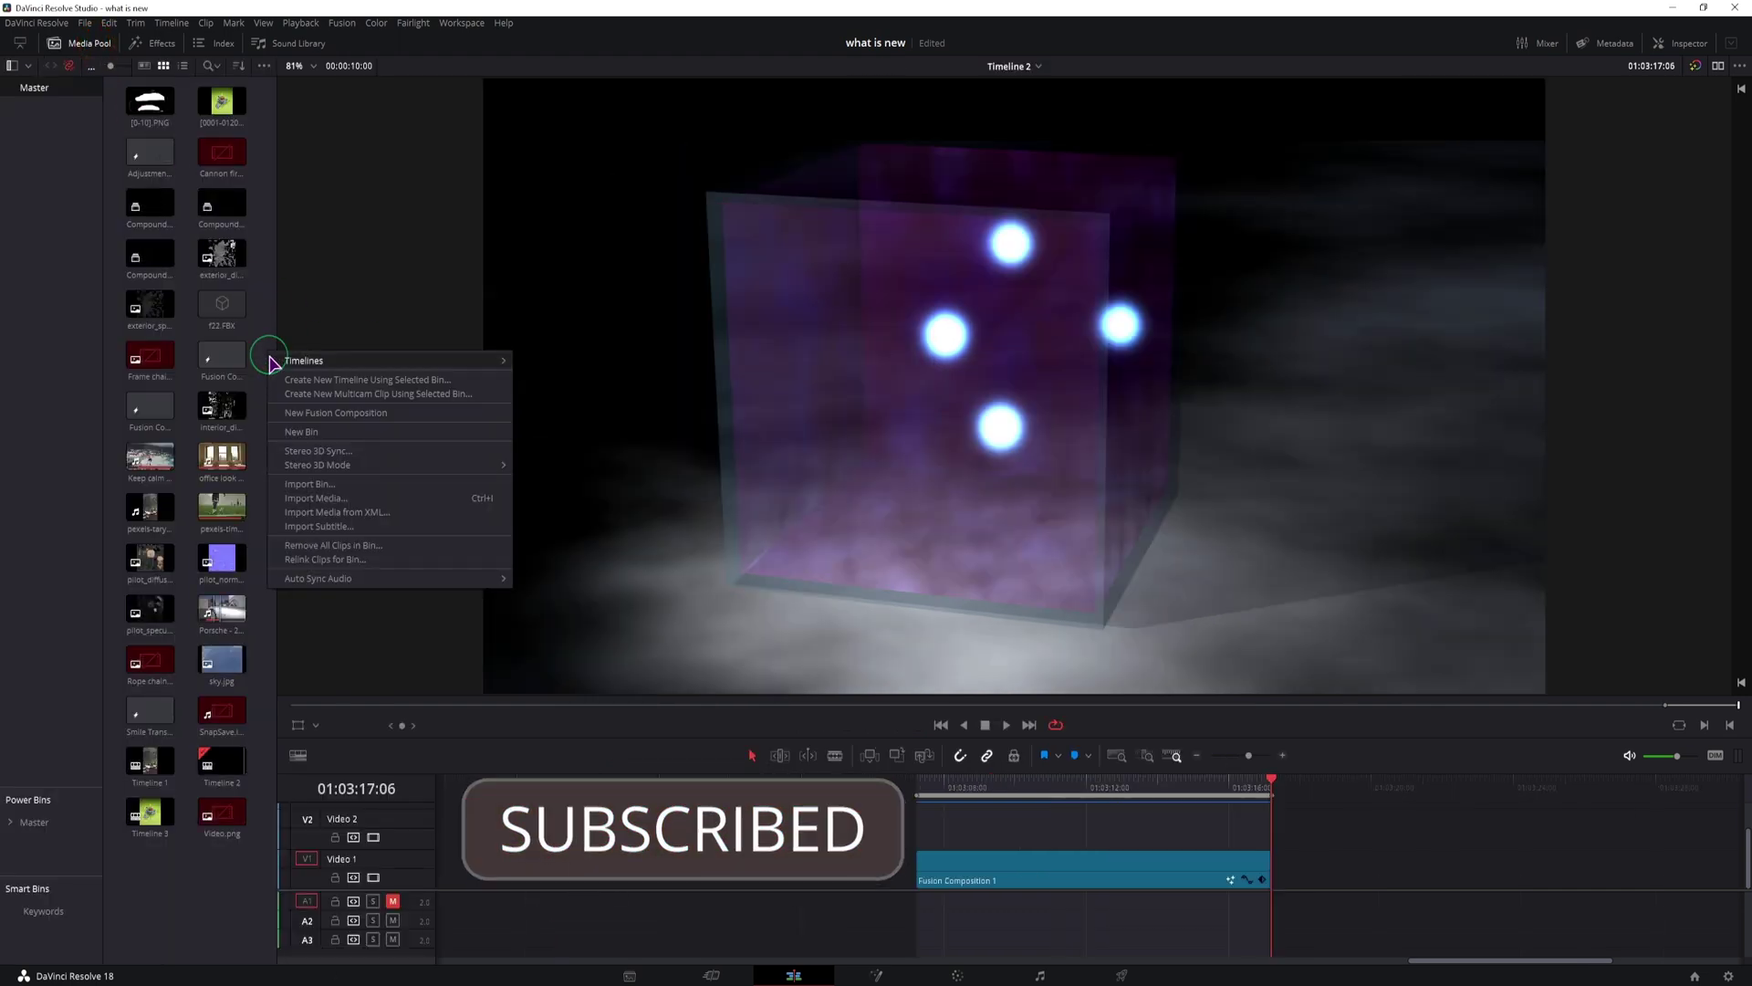
pyautogui.click(344, 412)
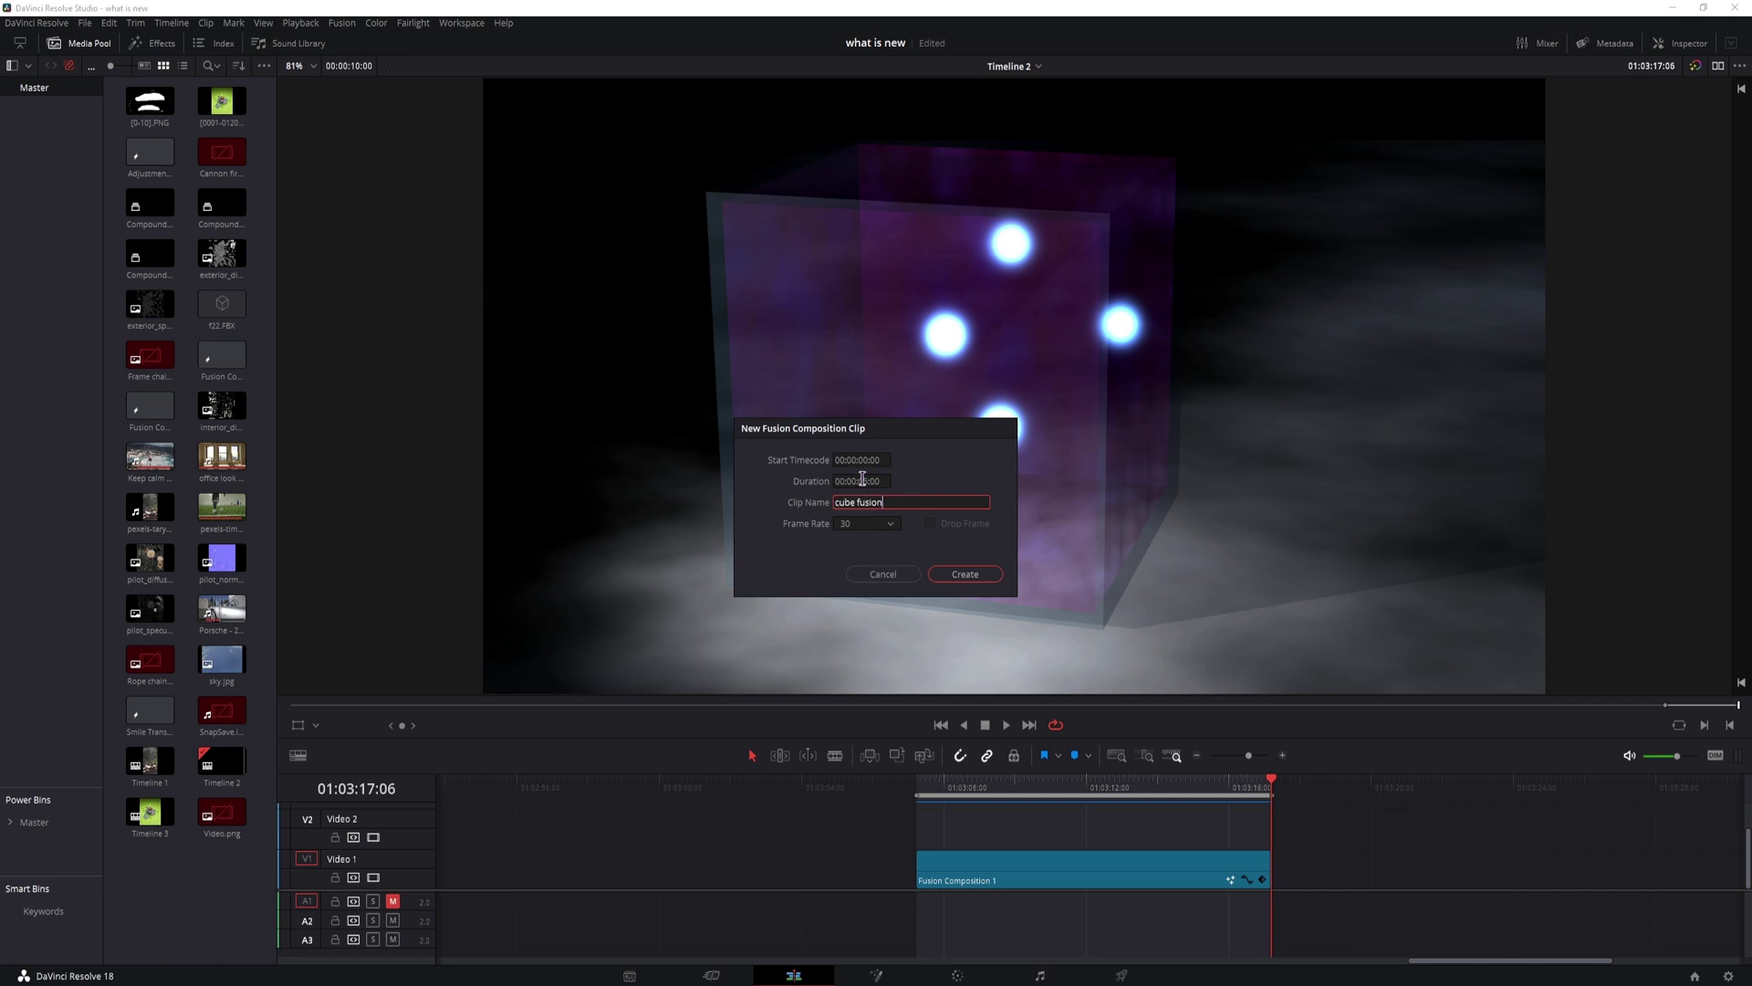
pyautogui.click(863, 481)
pyautogui.press('BackSpace')
pyautogui.press('BackSpace')
pyautogui.write('10')
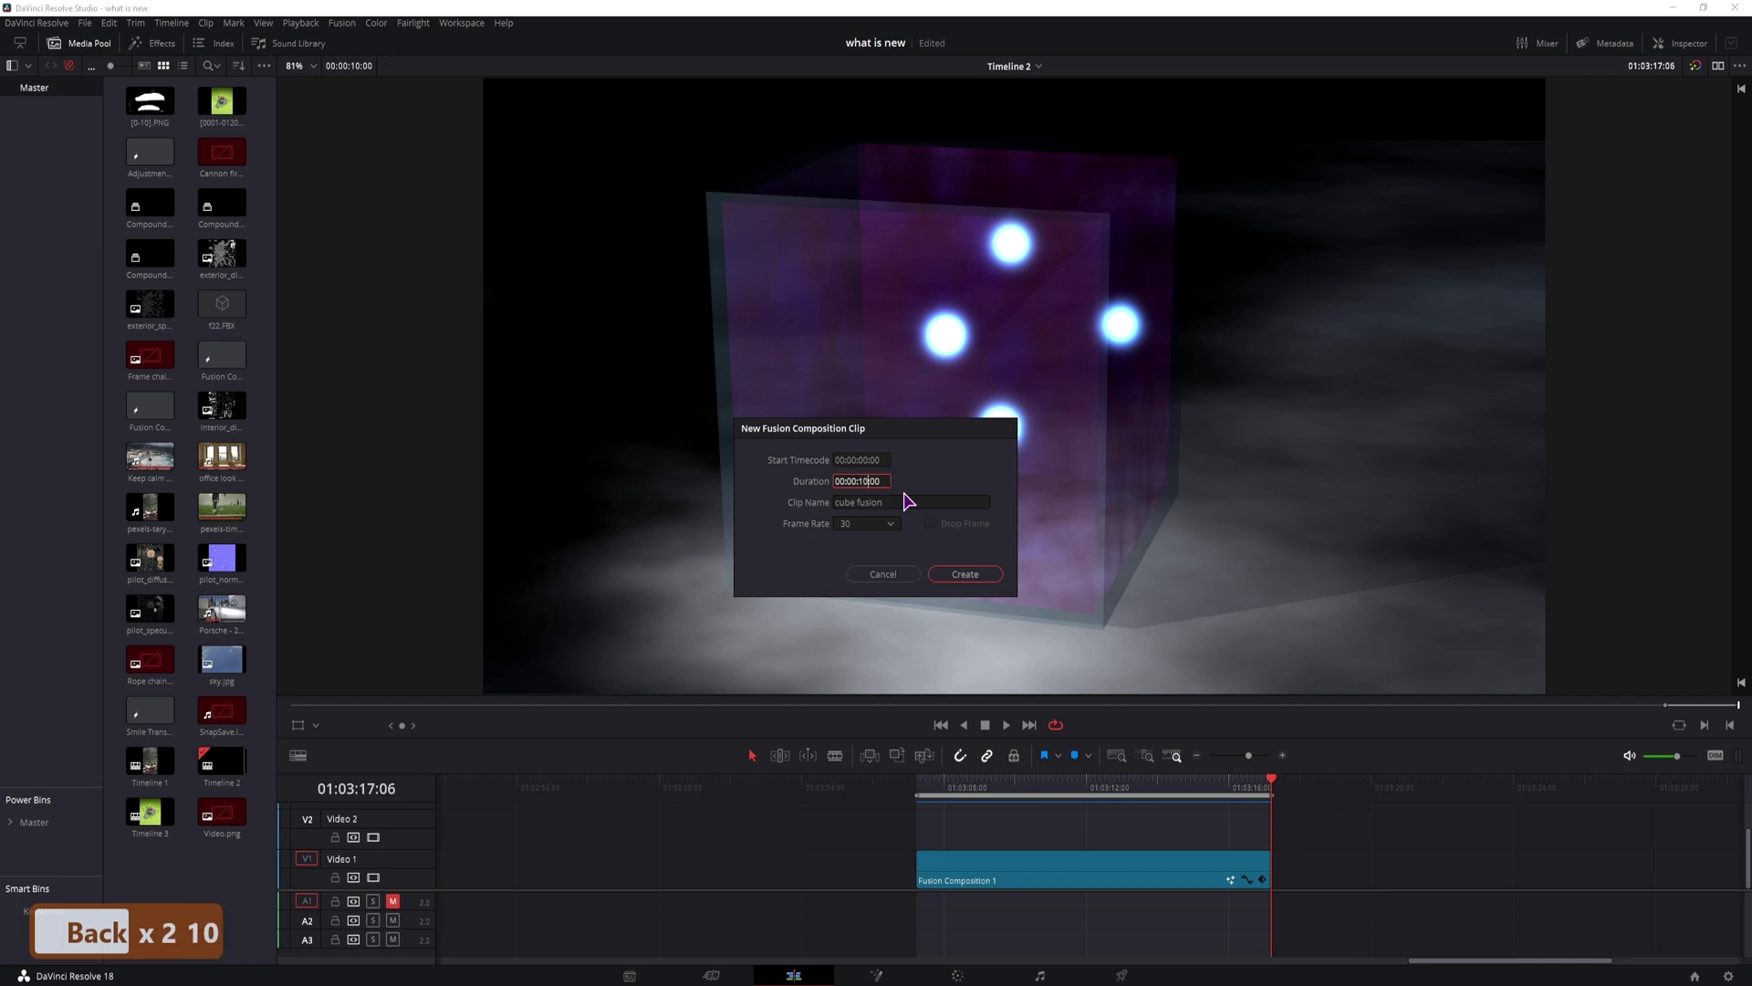
pyautogui.click(964, 574)
# - Place the cube fusion clip on Video 1 after the existing composition and open it in Fusion
pyautogui.moveTo(226, 268); pyautogui.dragTo(1380, 869)
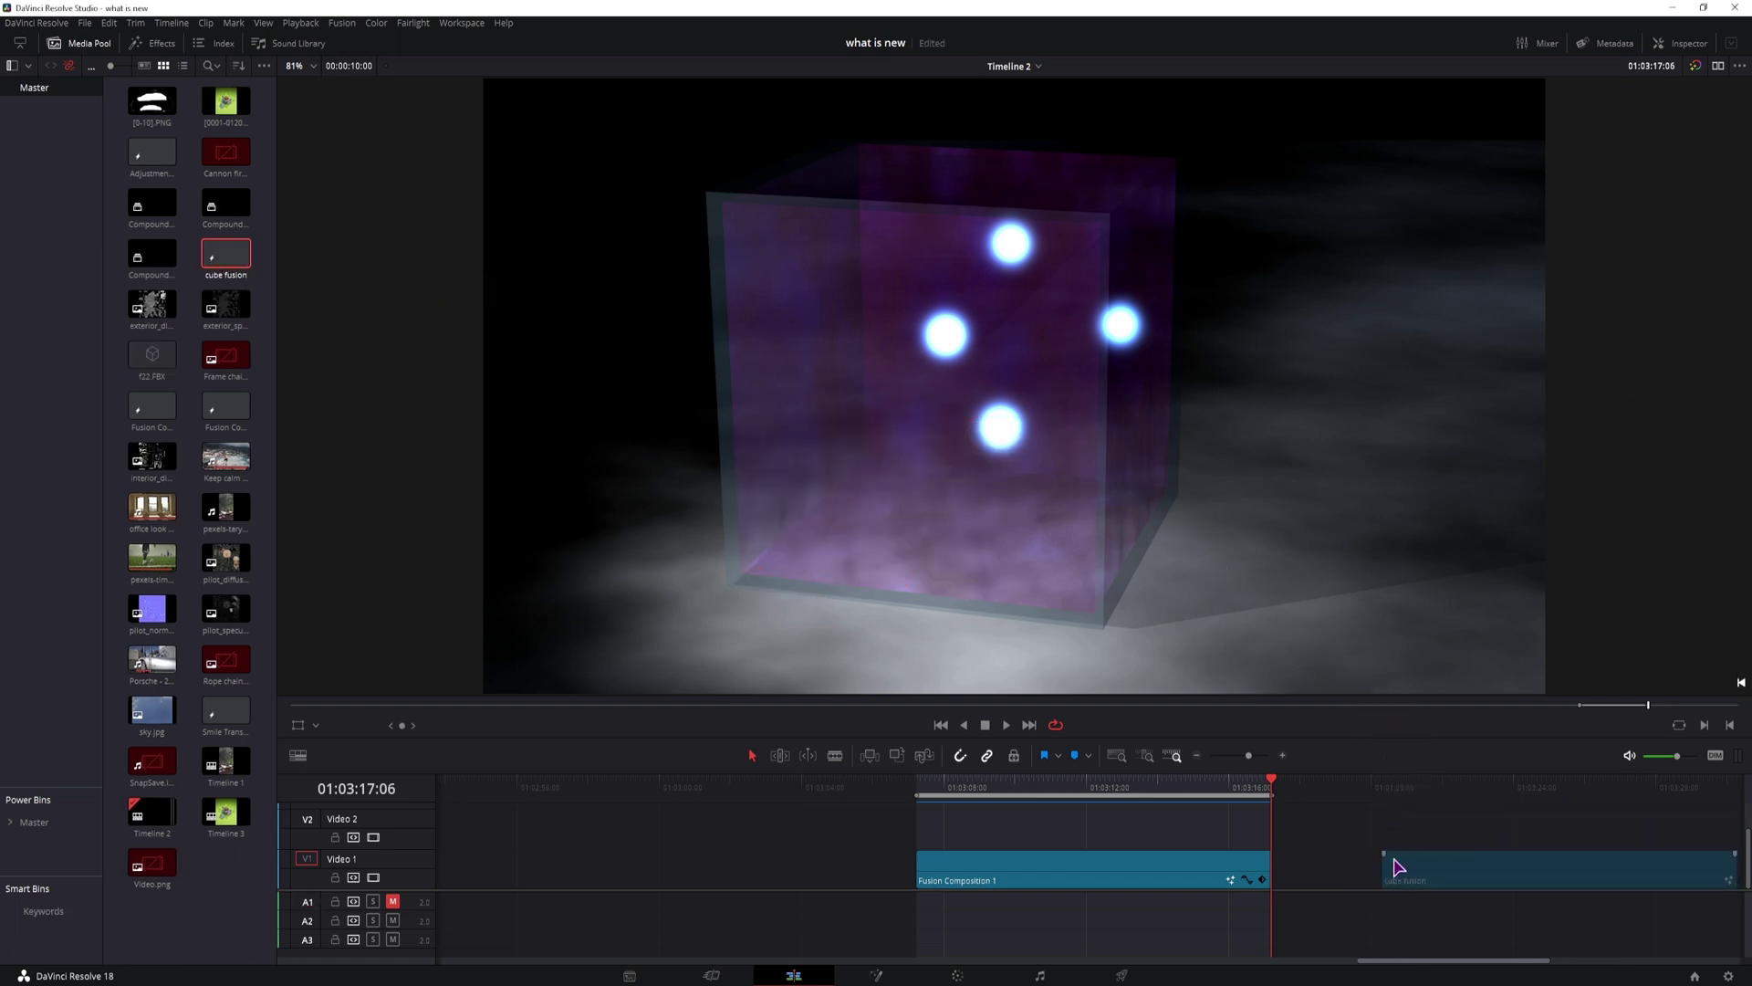
pyautogui.click(1380, 791)
pyautogui.click(875, 977)
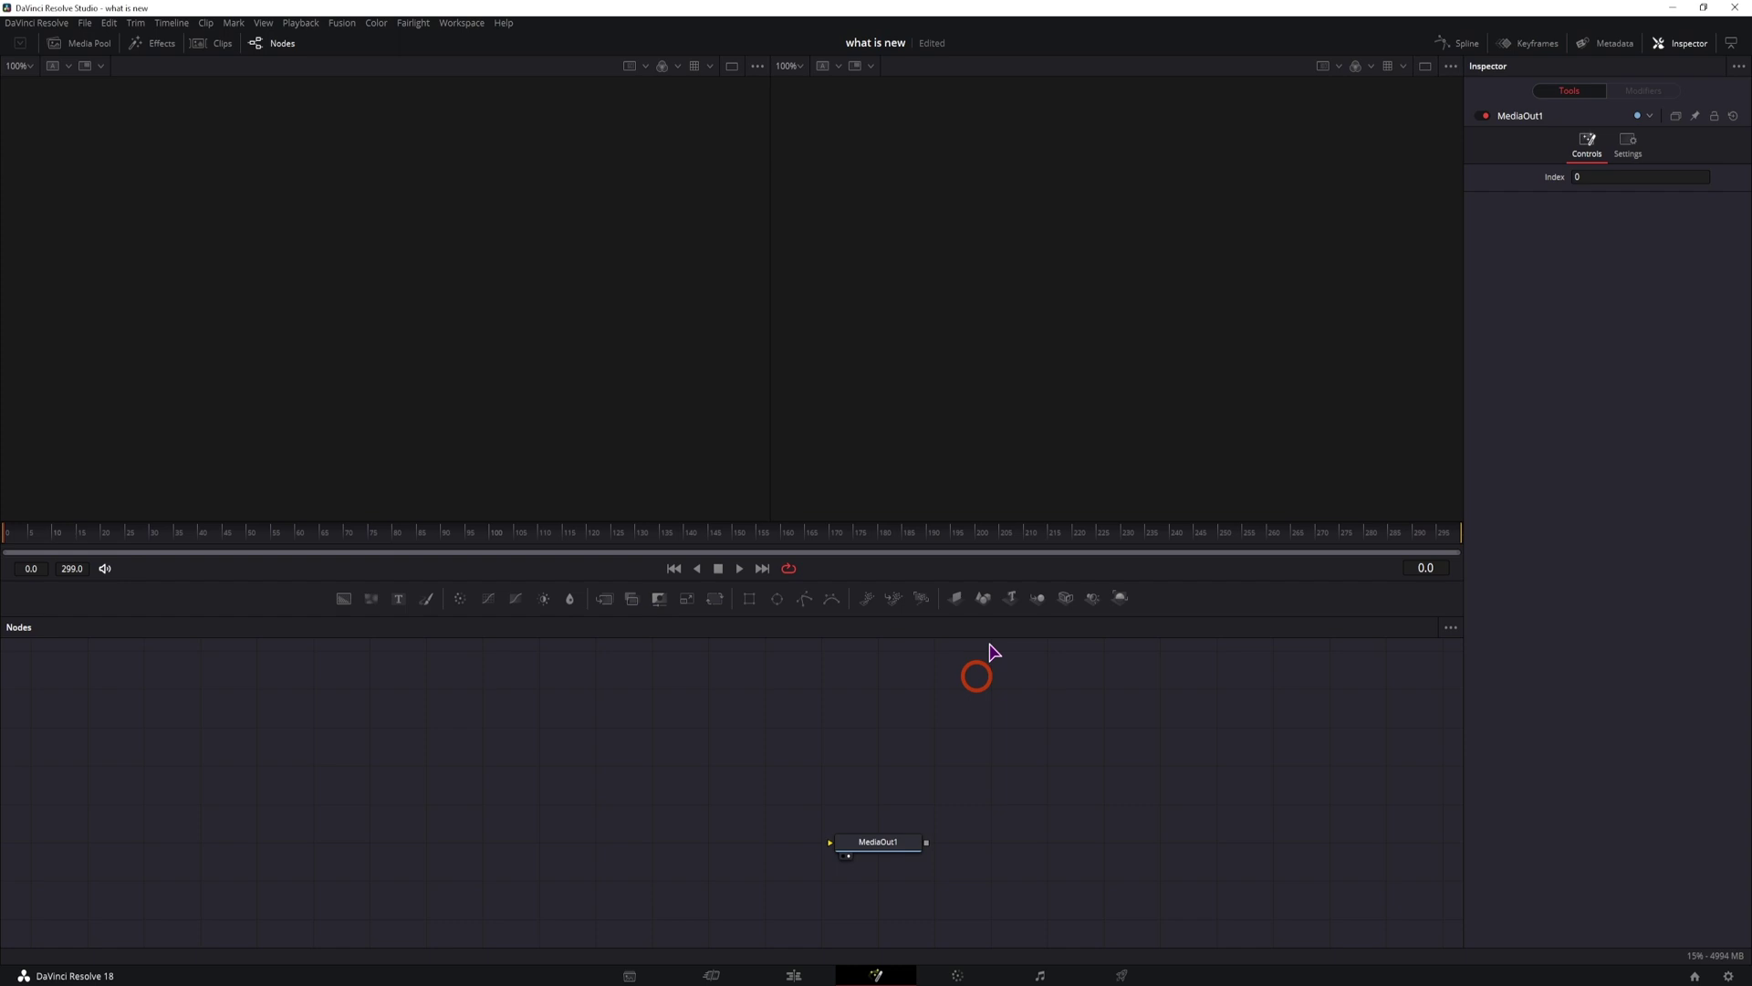
# - Add Shape3D, Renderer3D, Camera3D and SpotLight nodes to the composition, moving MediaOut1 aside to make room
pyautogui.moveTo(983, 600); pyautogui.dragTo(411, 788)
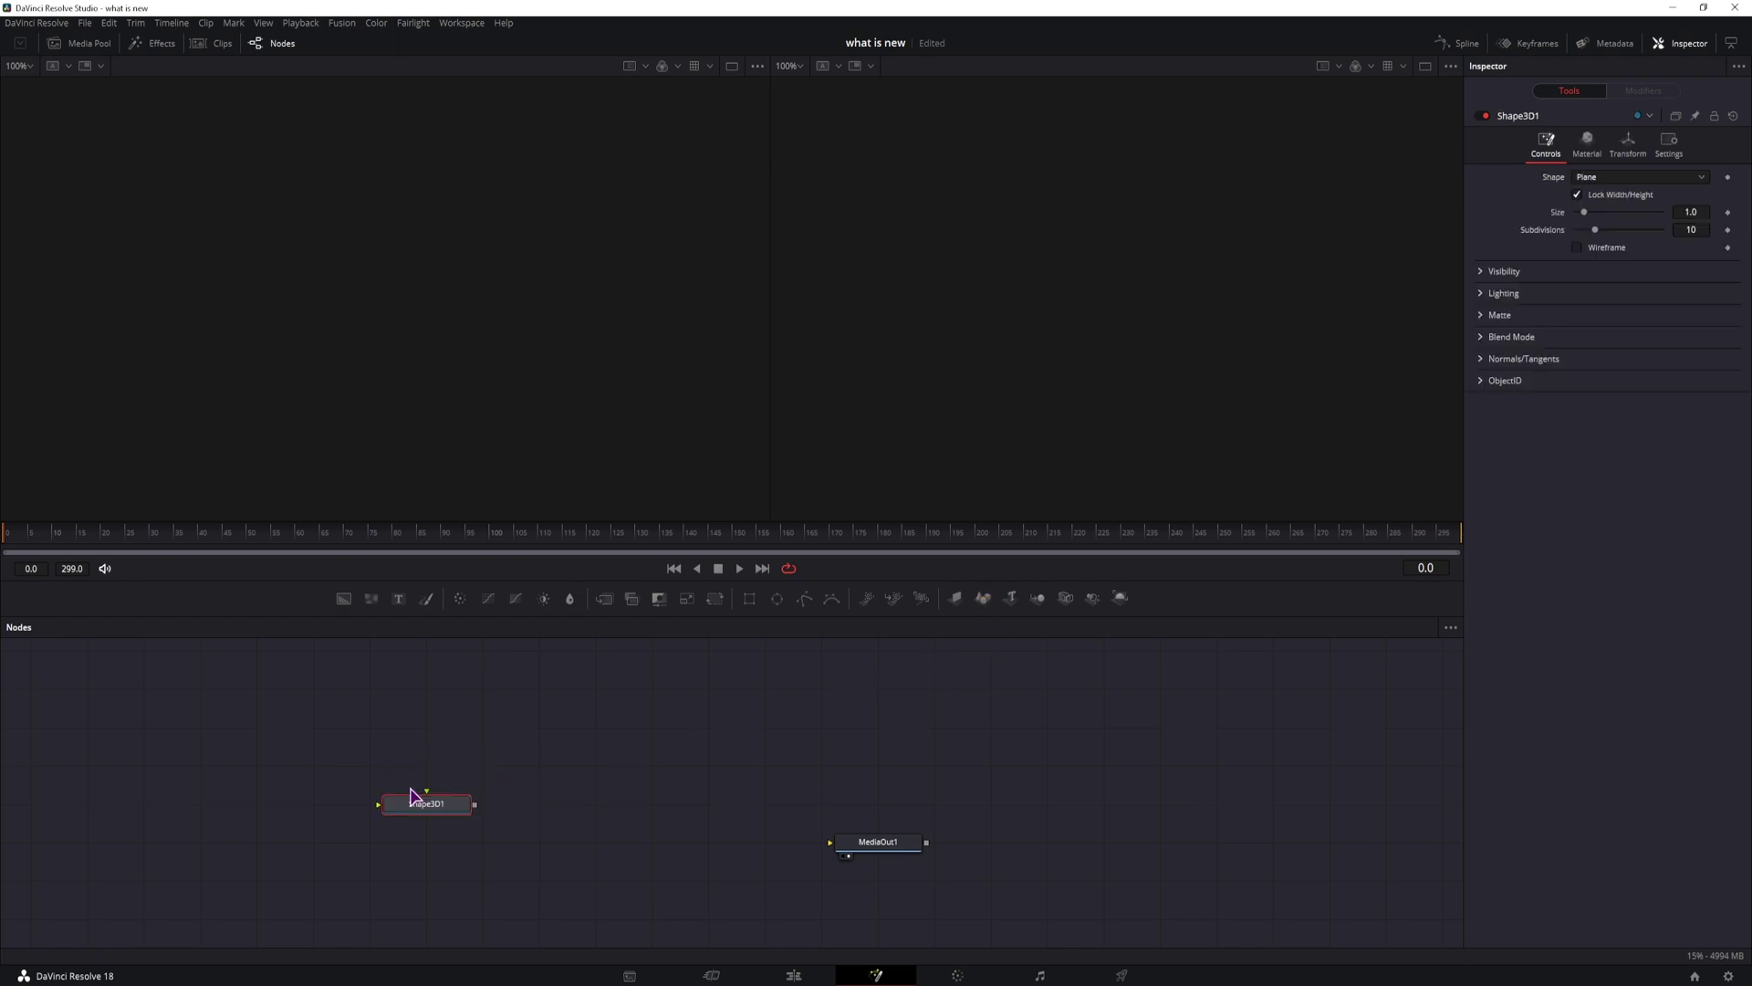
pyautogui.moveTo(1120, 599); pyautogui.dragTo(699, 798)
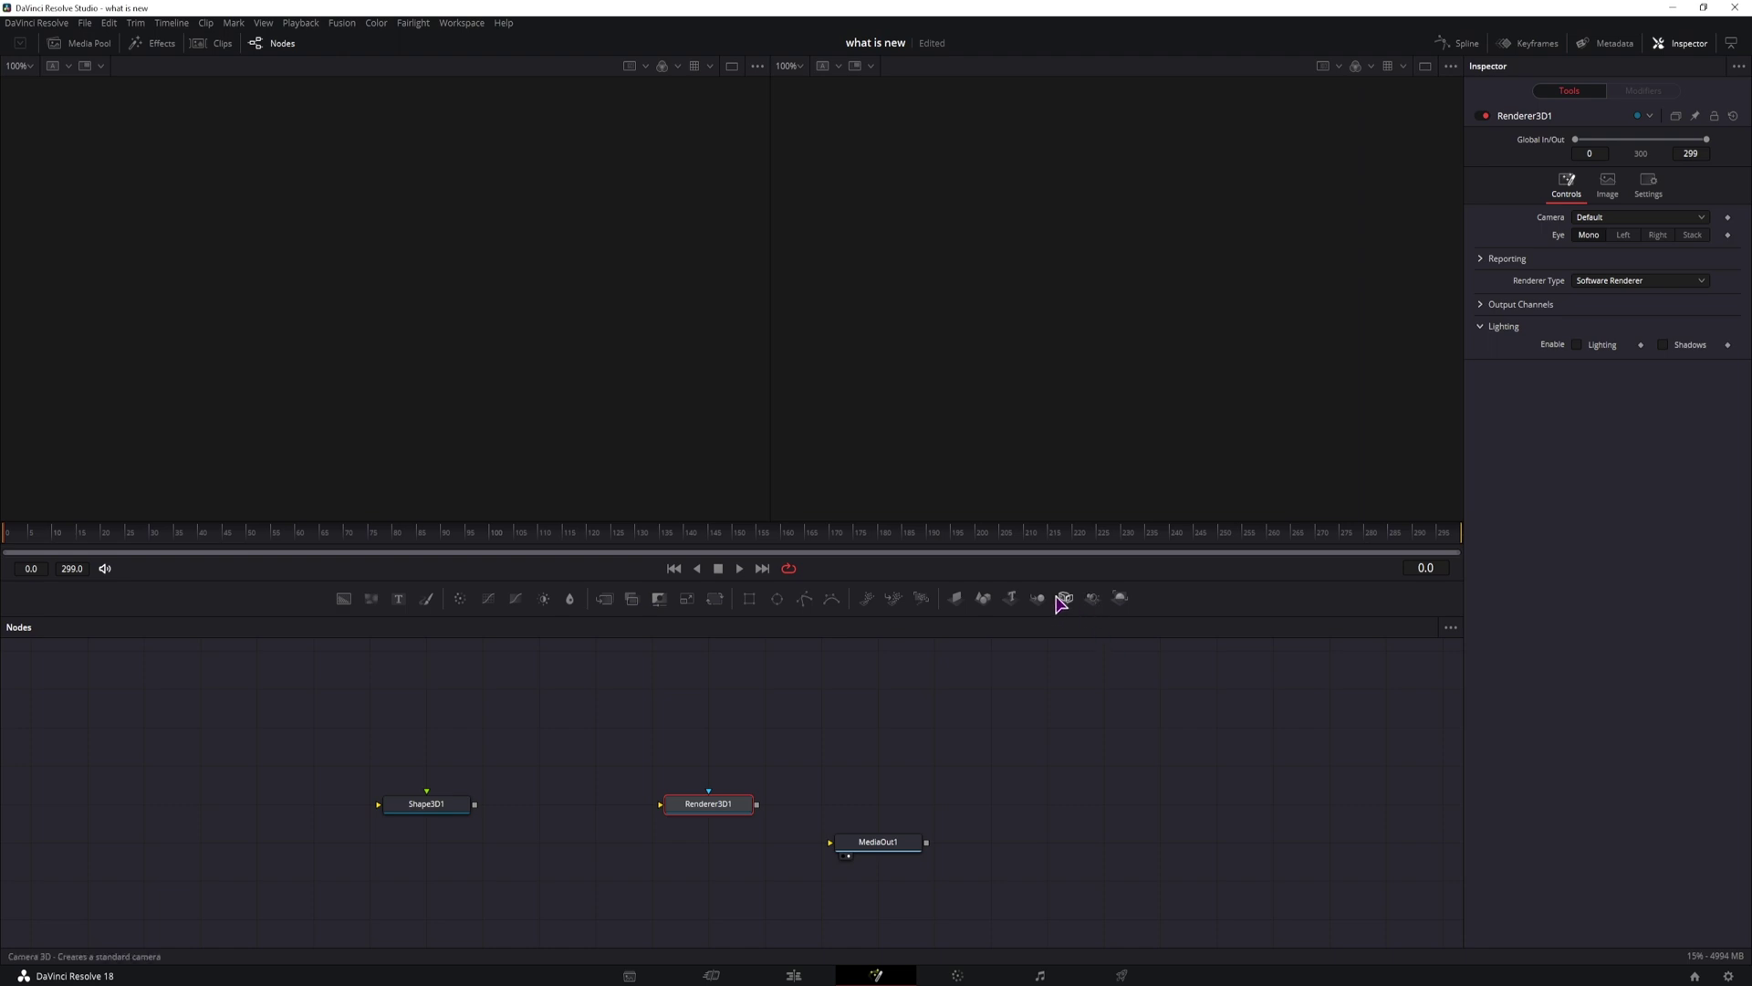
pyautogui.moveTo(1062, 604); pyautogui.dragTo(598, 757)
pyautogui.moveTo(878, 841); pyautogui.dragTo(991, 841)
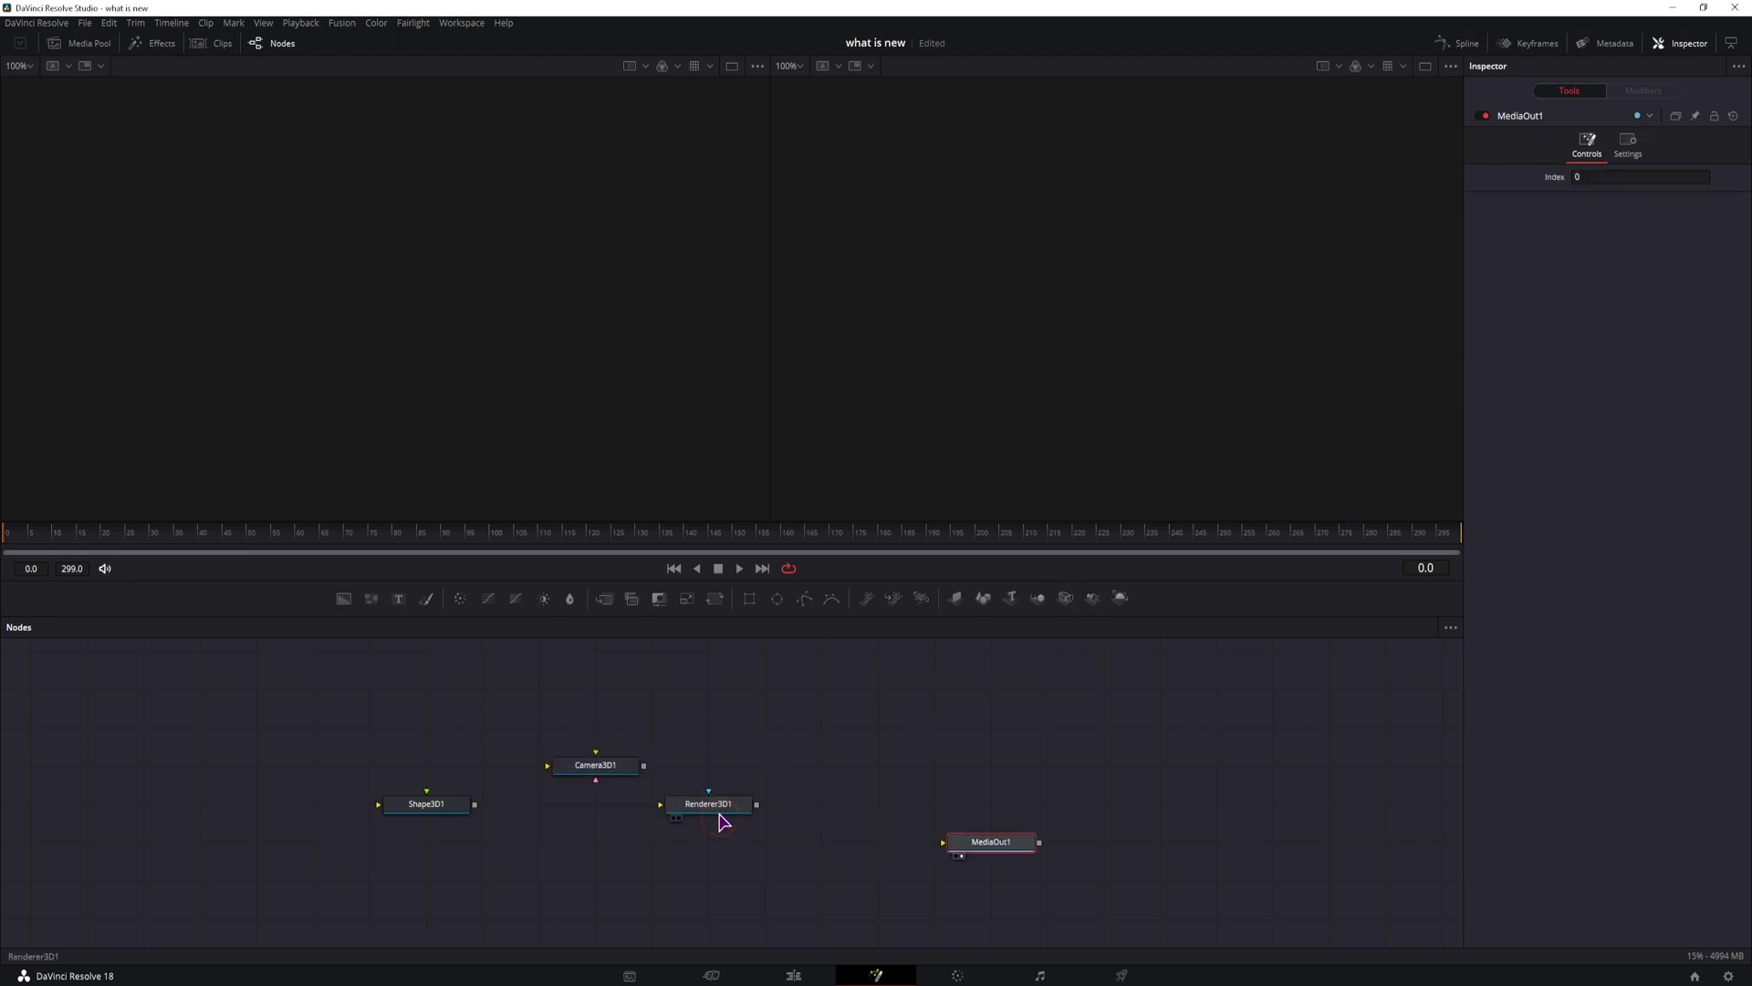
pyautogui.click(718, 813)
pyautogui.moveTo(798, 730); pyautogui.dragTo(710, 729)
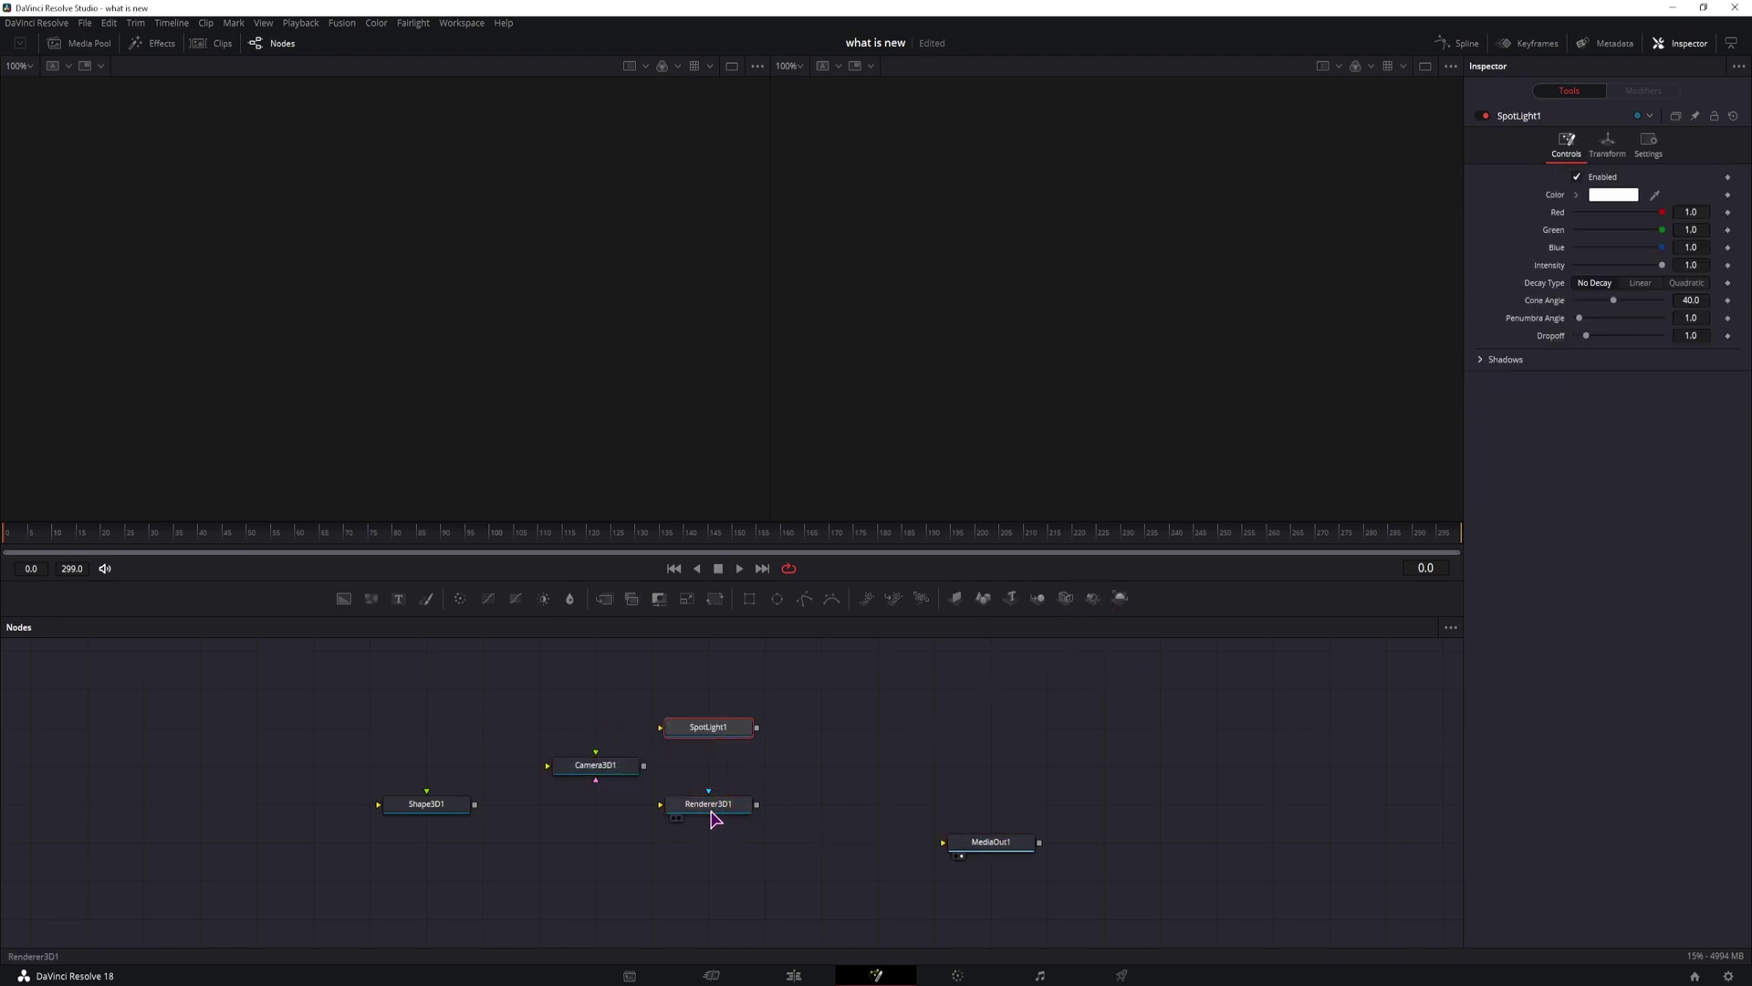
# - Join the shape, camera and spotlight through a Merge3D node and feed it through Renderer3D1 to MediaOut1
pyautogui.moveTo(712, 810); pyautogui.dragTo(825, 810)
pyautogui.moveTo(644, 766); pyautogui.dragTo(475, 805)
pyautogui.moveTo(751, 726); pyautogui.dragTo(944, 841)
# - Display Merge3D1 in the empty viewer and move the camera back from the plane along its Z axis
pyautogui.click(605, 807)
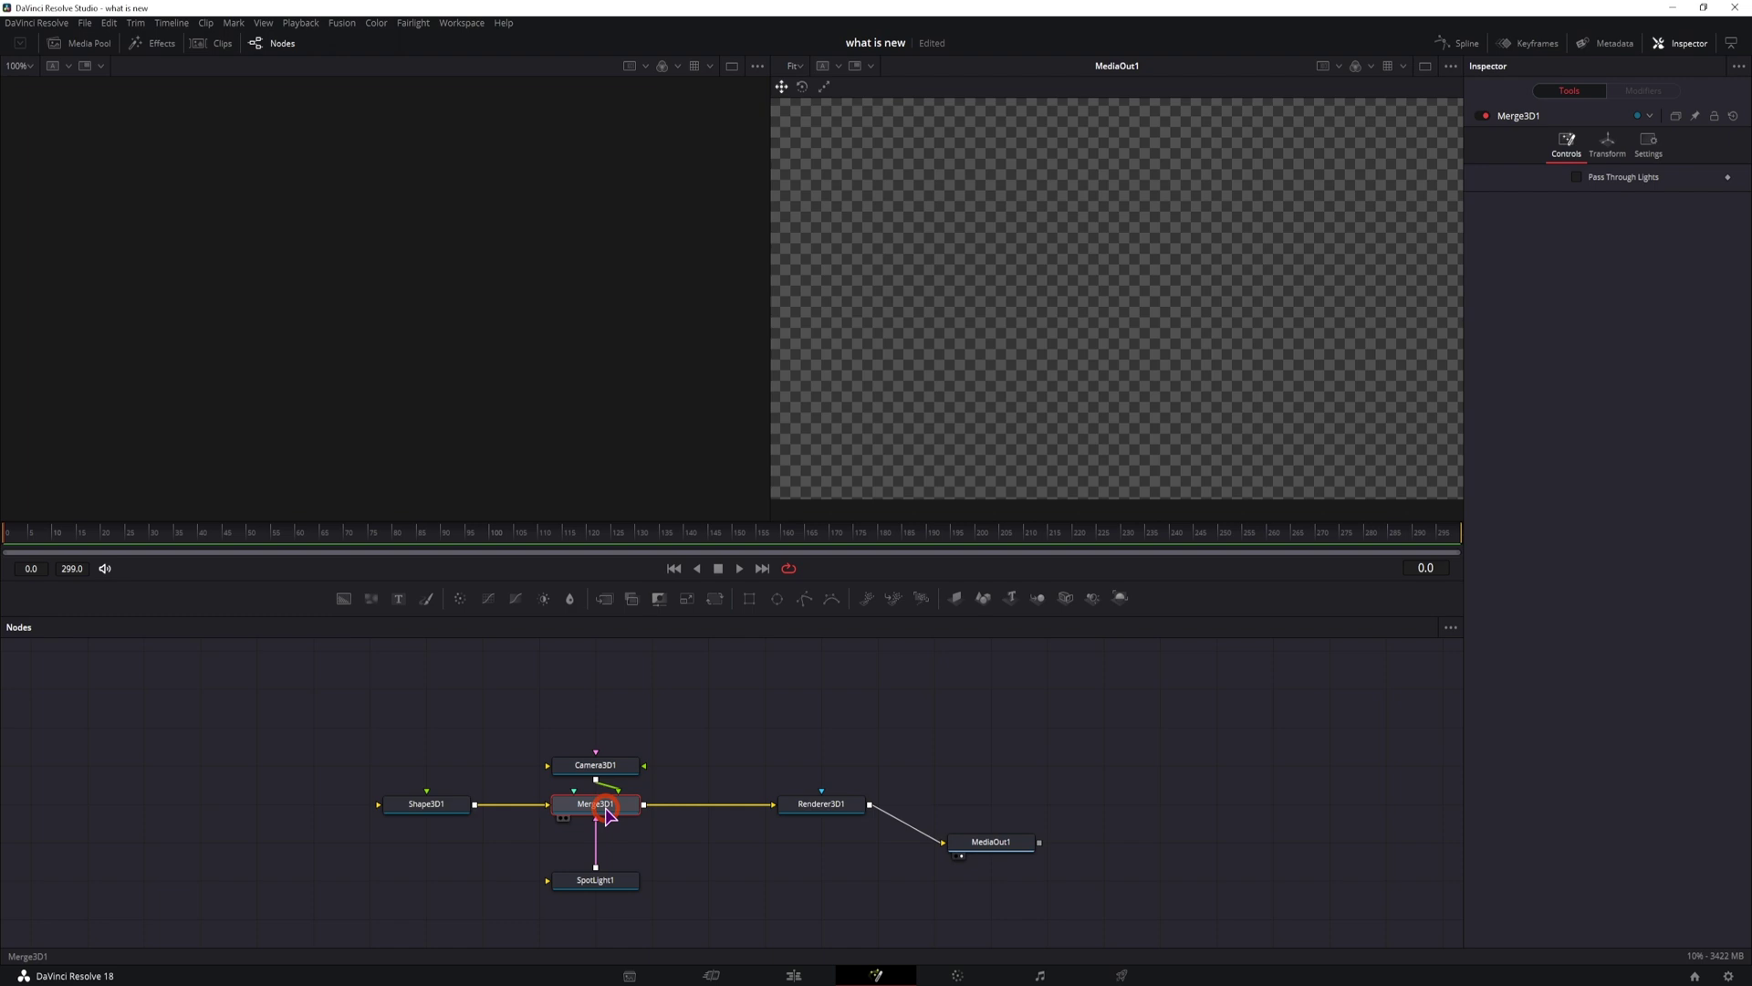
pyautogui.press('1')
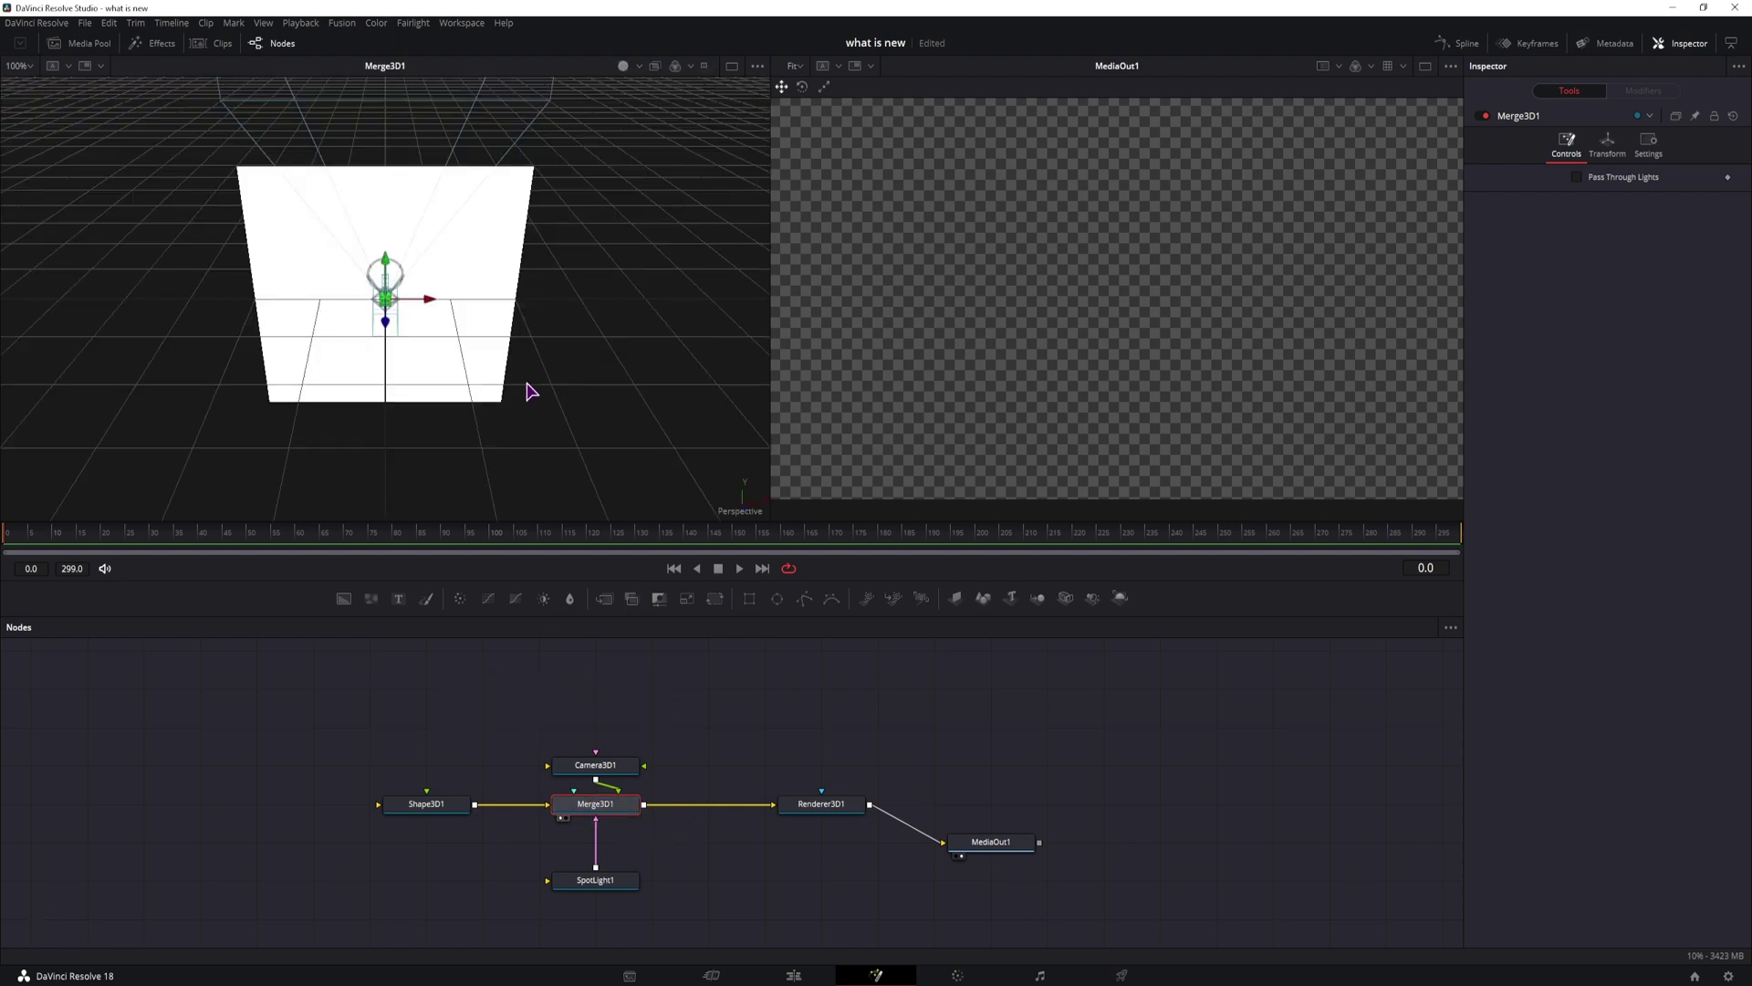
pyautogui.scroll(-2, 530, 390)
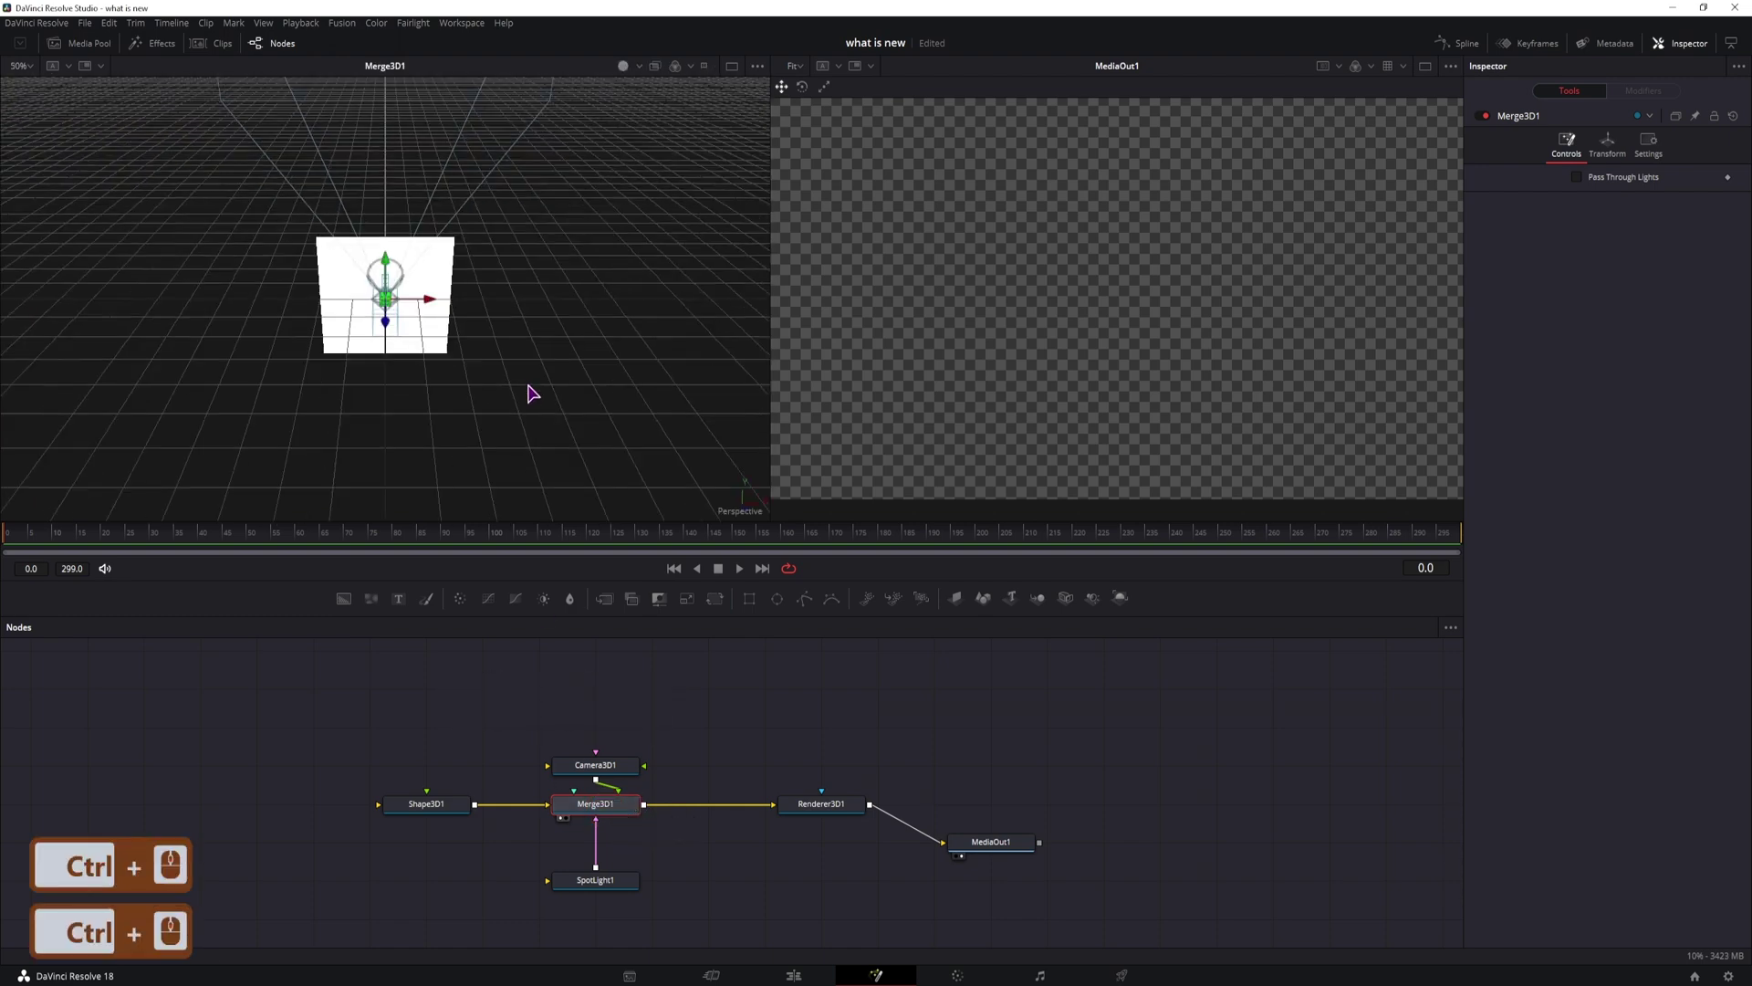
pyautogui.click(601, 767)
pyautogui.moveTo(383, 329); pyautogui.dragTo(510, 772)
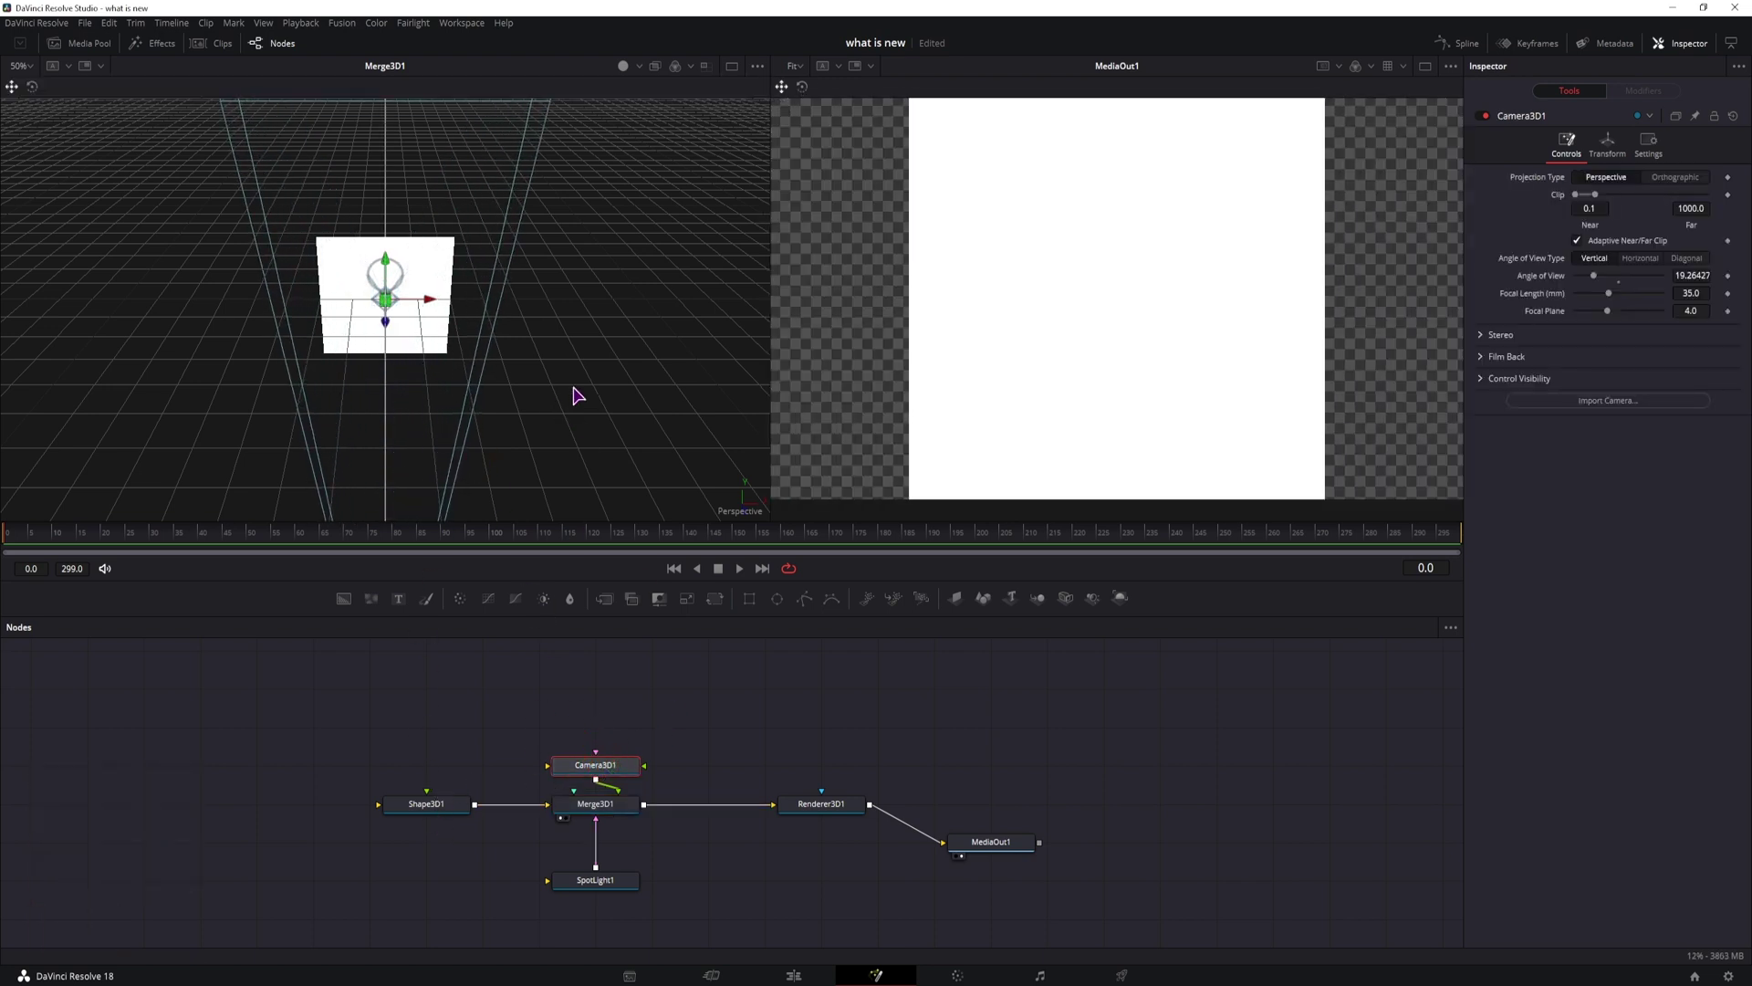
# - Change Shape3D1 to a cube of size 0.38 and rotate it 16.5 degrees around Y
pyautogui.click(431, 805)
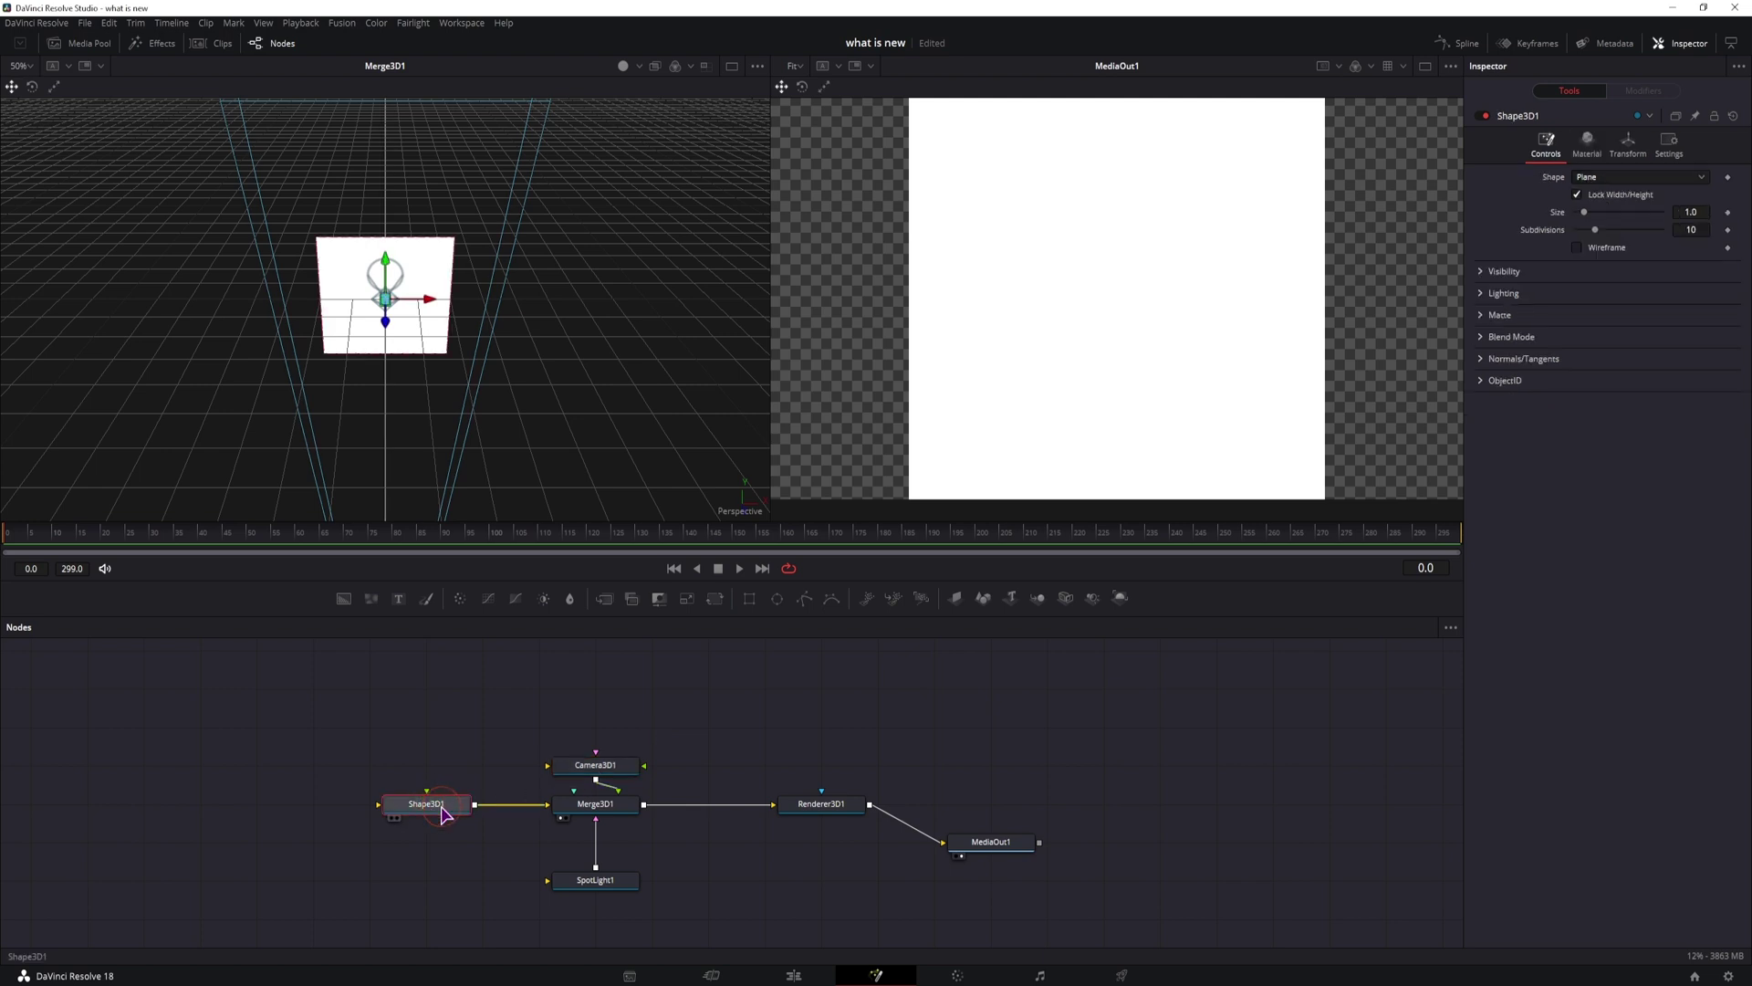
pyautogui.click(1608, 178)
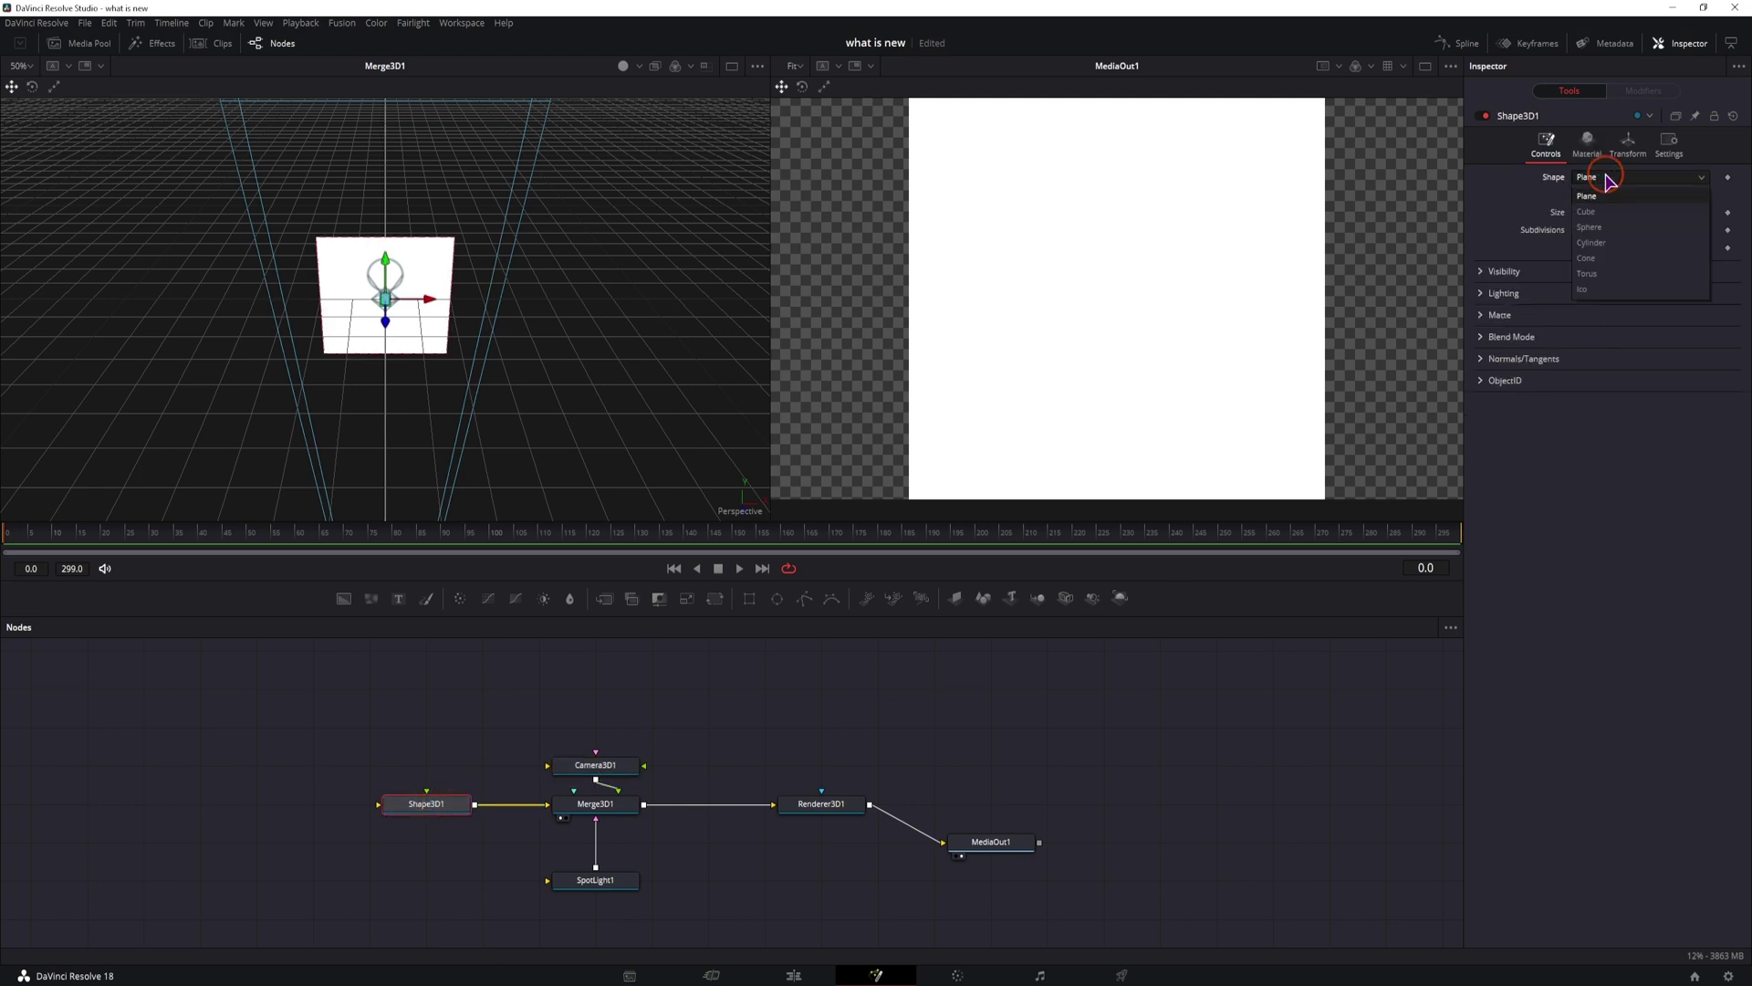
pyautogui.click(1625, 211)
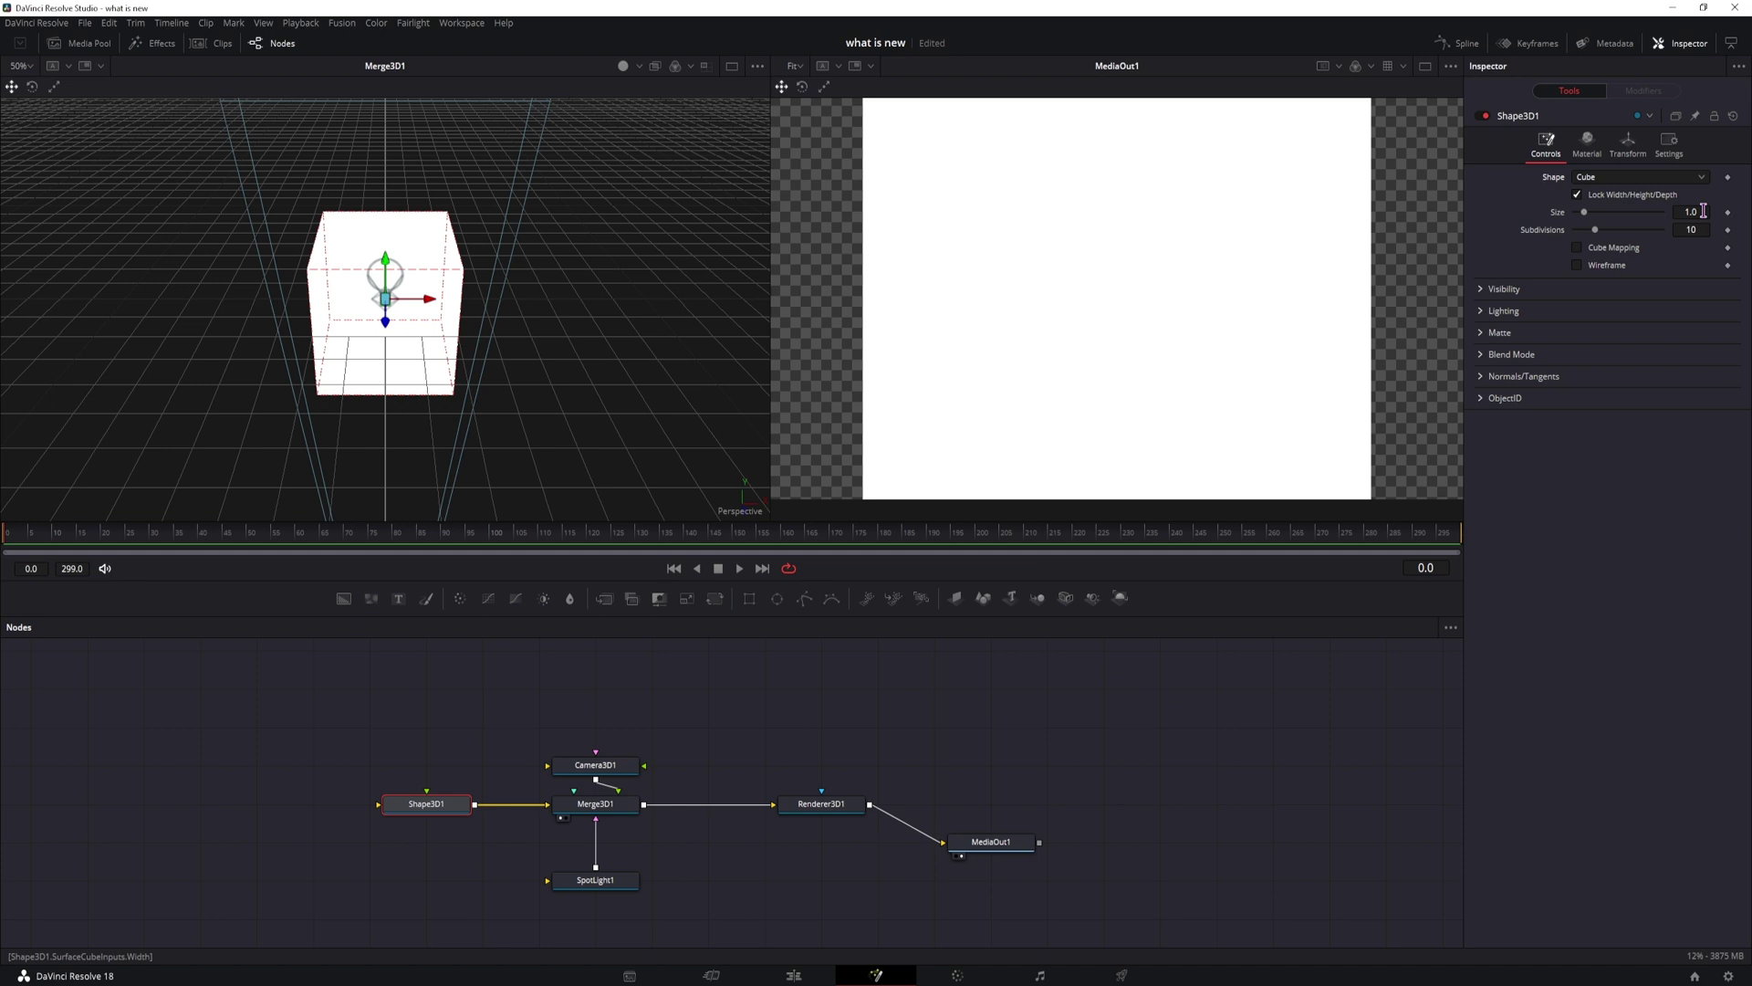
pyautogui.moveTo(1704, 211); pyautogui.dragTo(1671, 212)
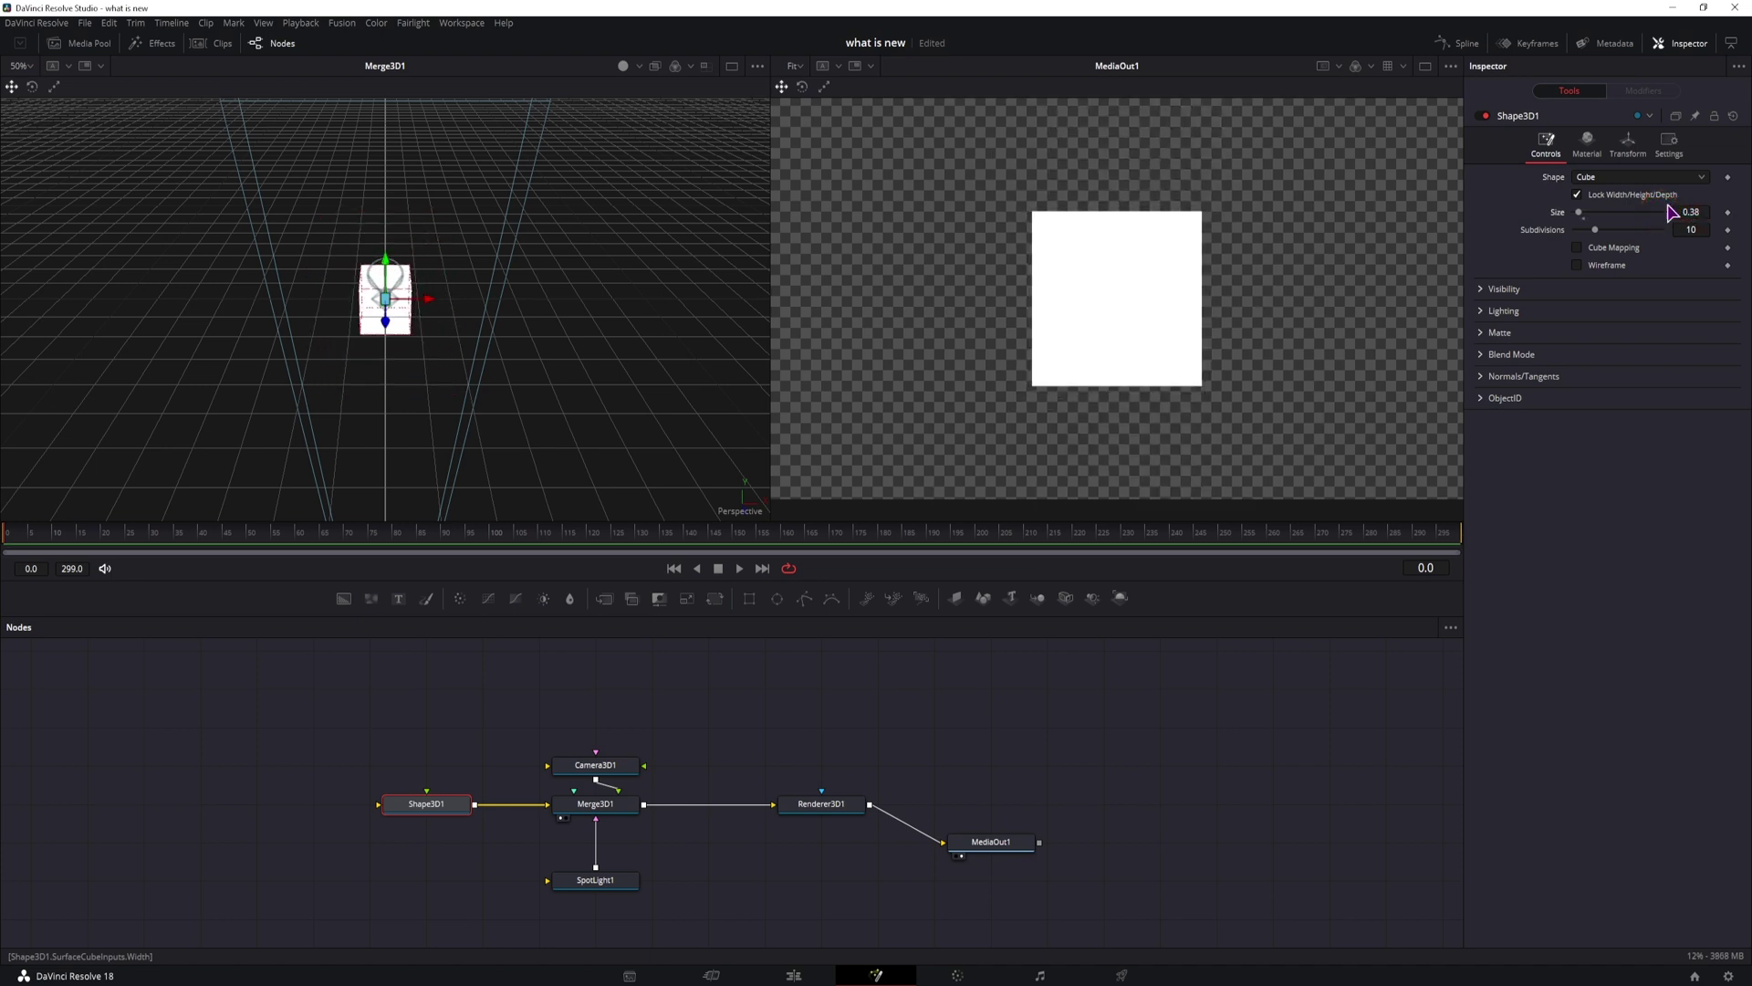
pyautogui.click(1628, 143)
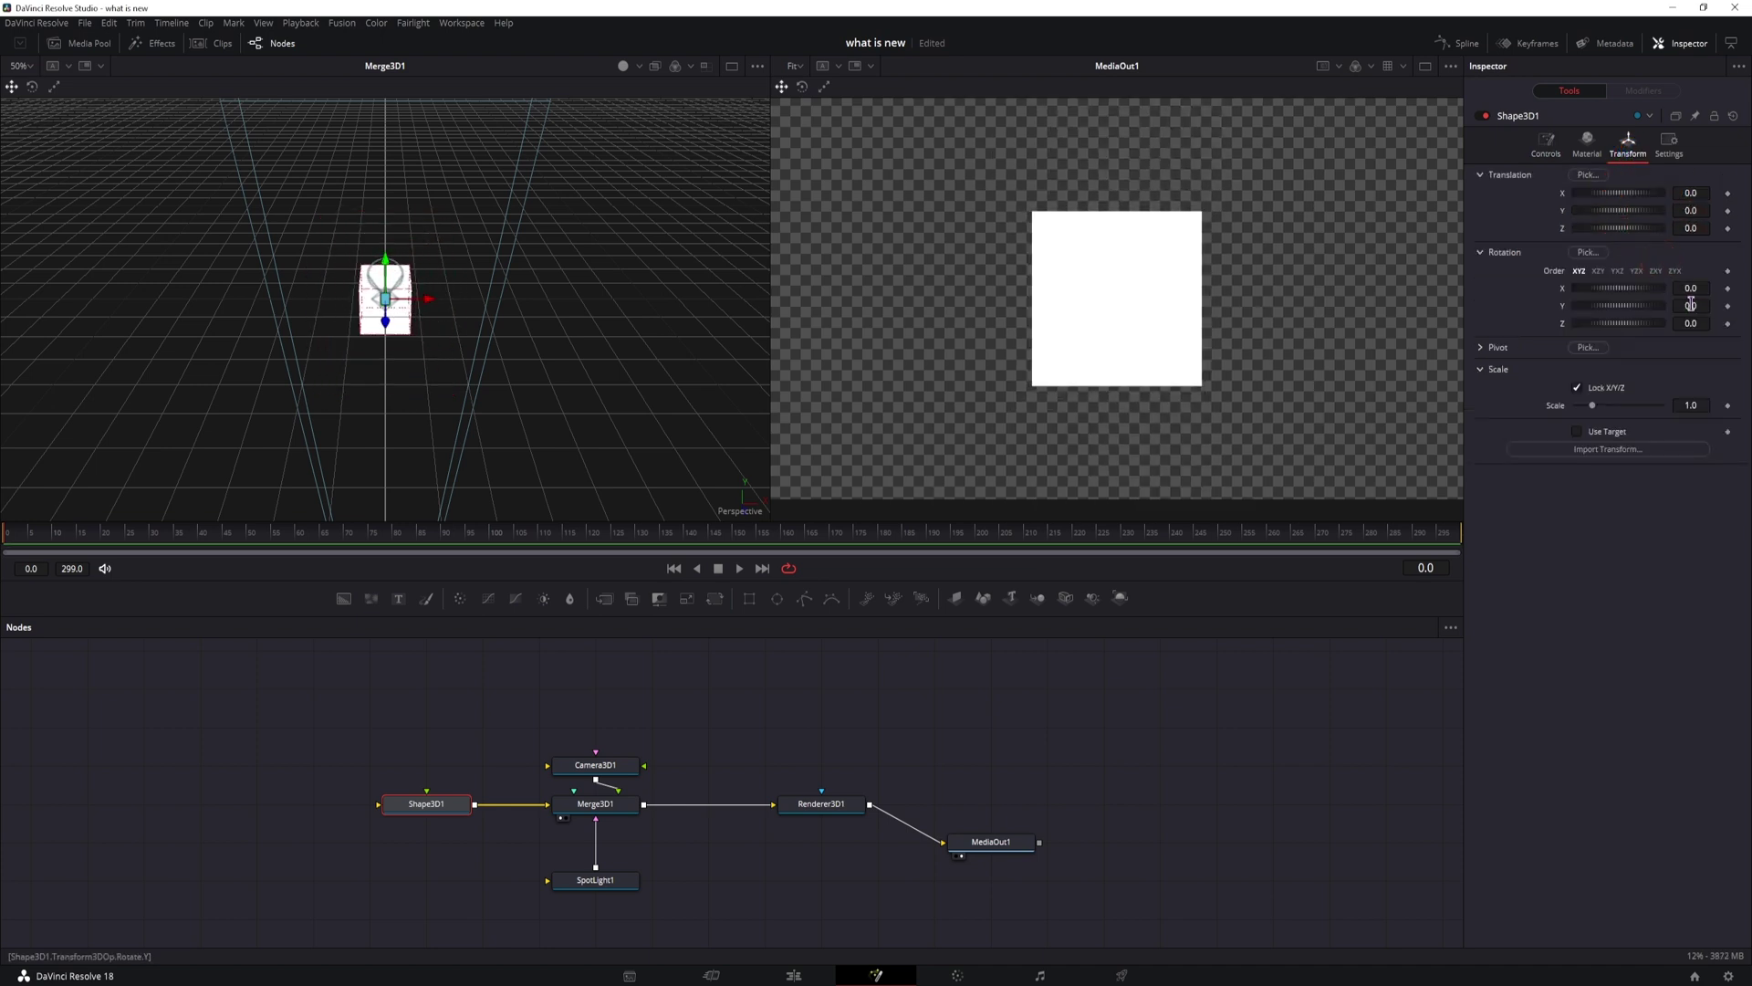
pyautogui.moveTo(1691, 305); pyautogui.dragTo(1704, 304)
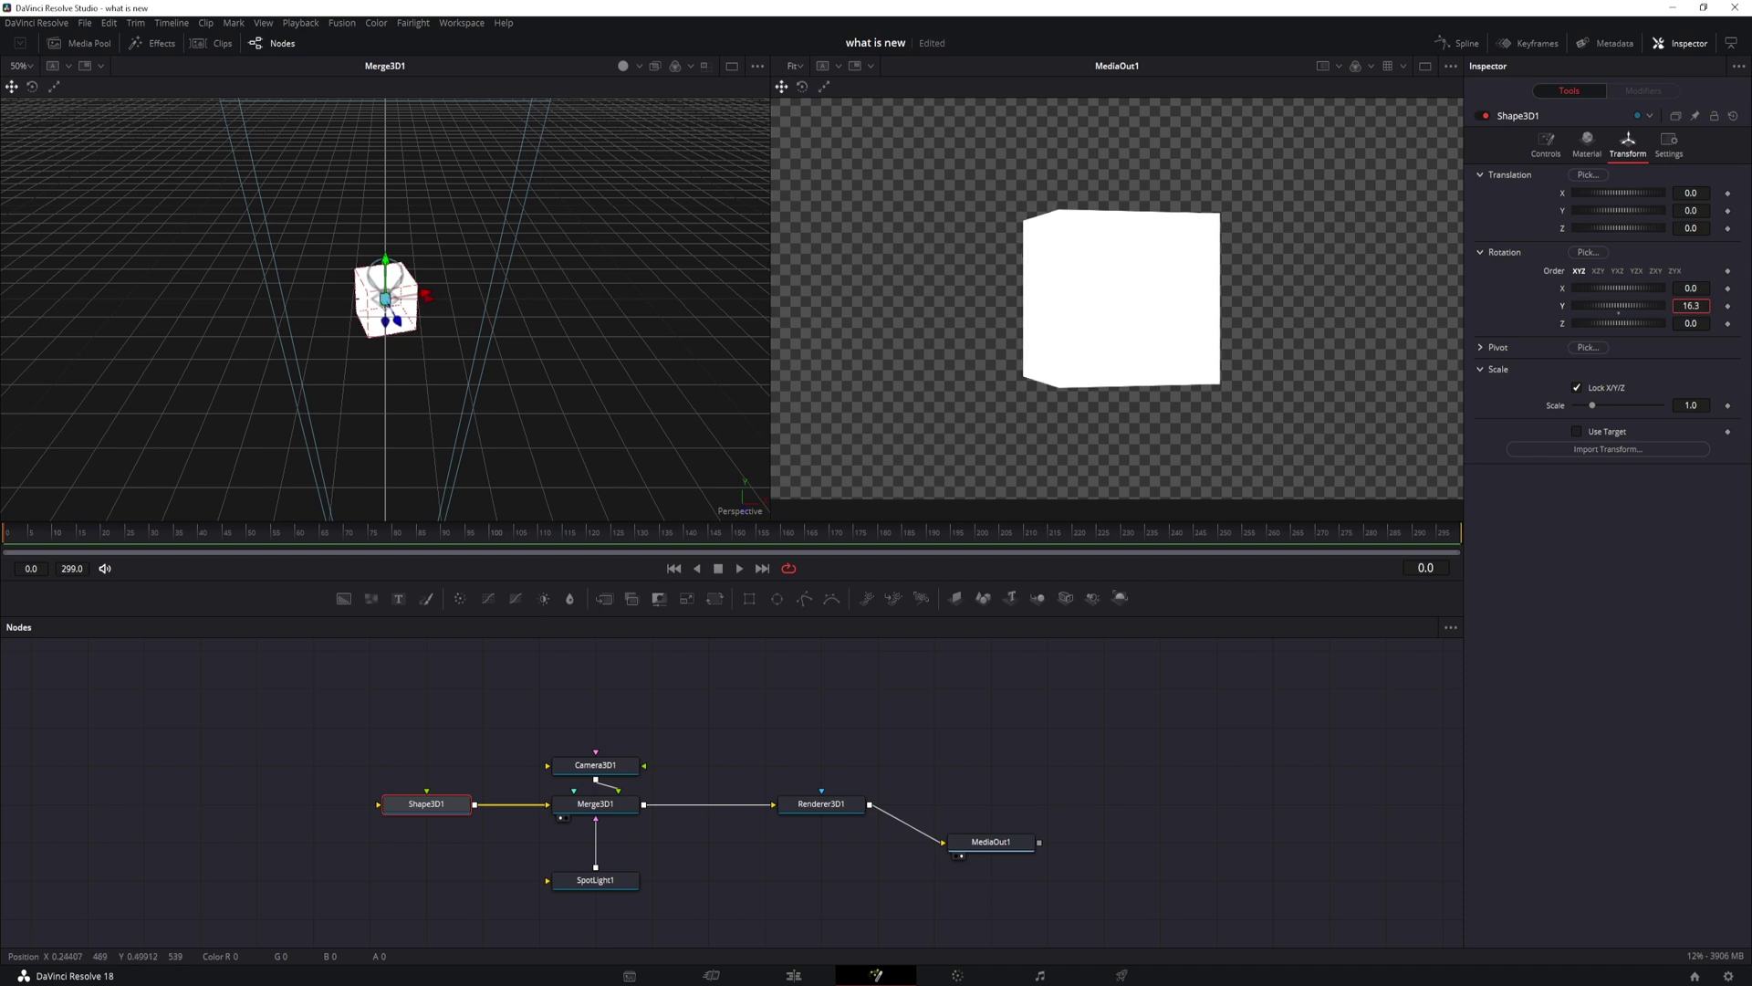
# - Raise and rotate Camera3D1 so it looks down at the cube from an angle
pyautogui.click(594, 770)
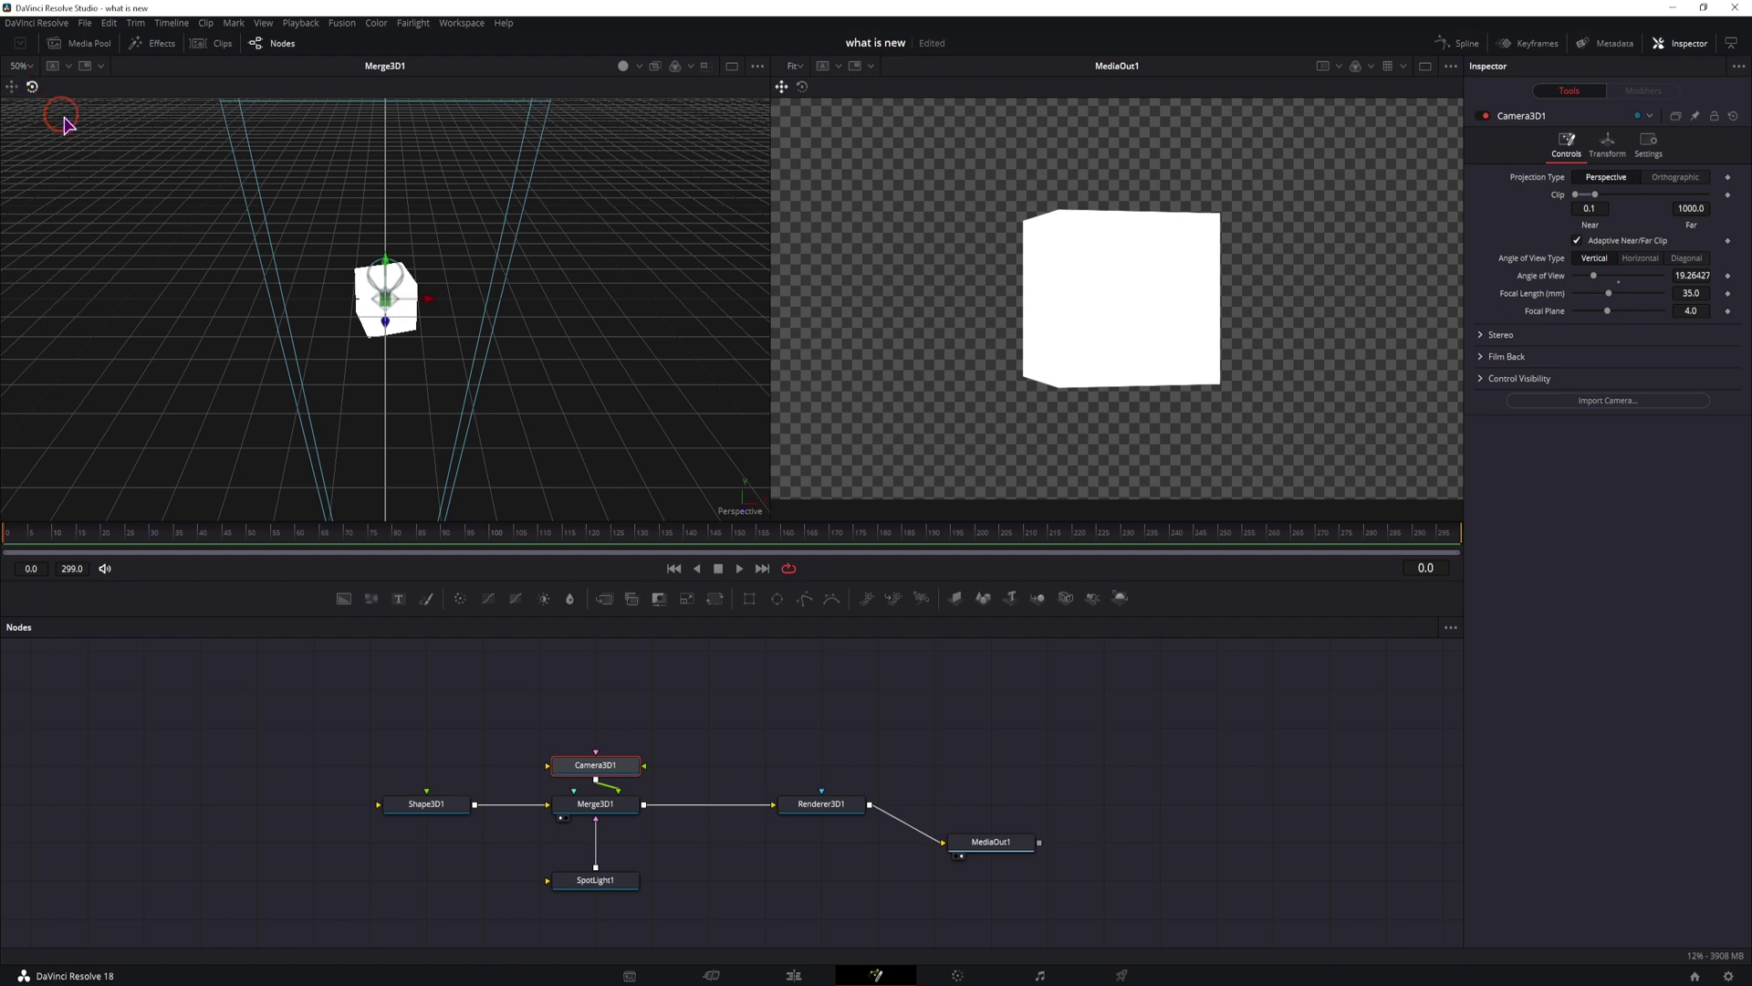
pyautogui.scroll(-3, 418, 394)
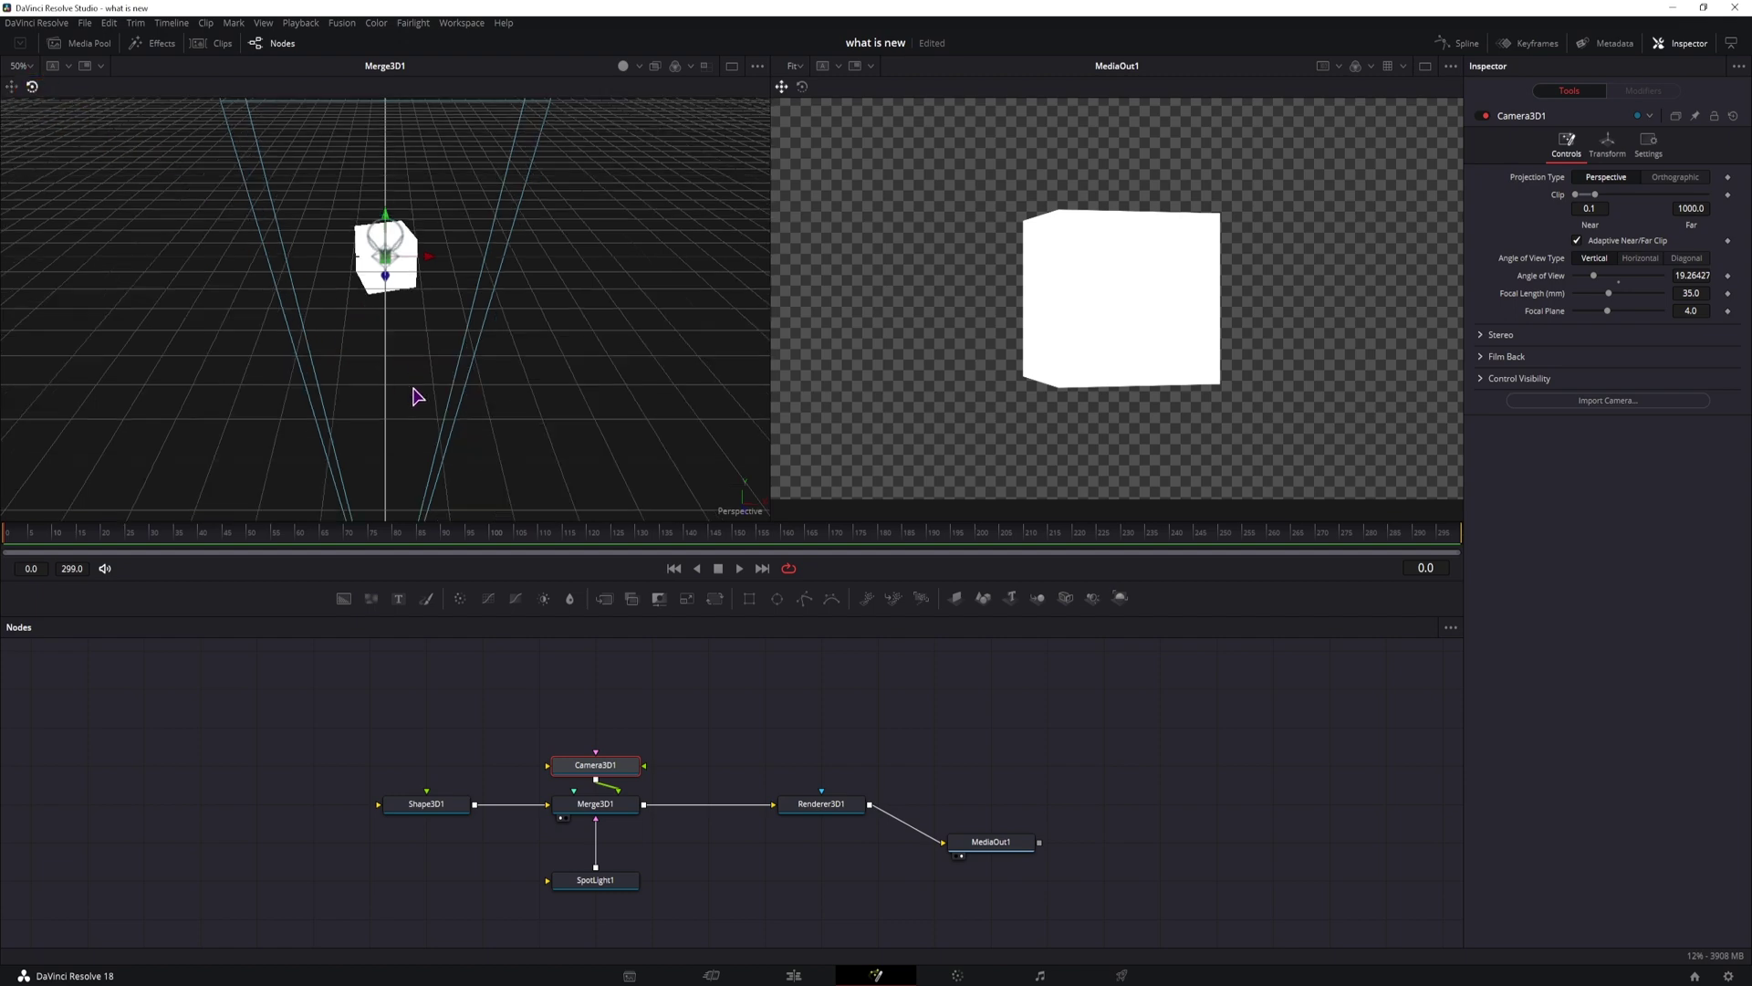
pyautogui.moveTo(498, 365); pyautogui.dragTo(599, 396)
pyautogui.moveTo(711, 306); pyautogui.dragTo(718, 212)
pyautogui.click(14, 89)
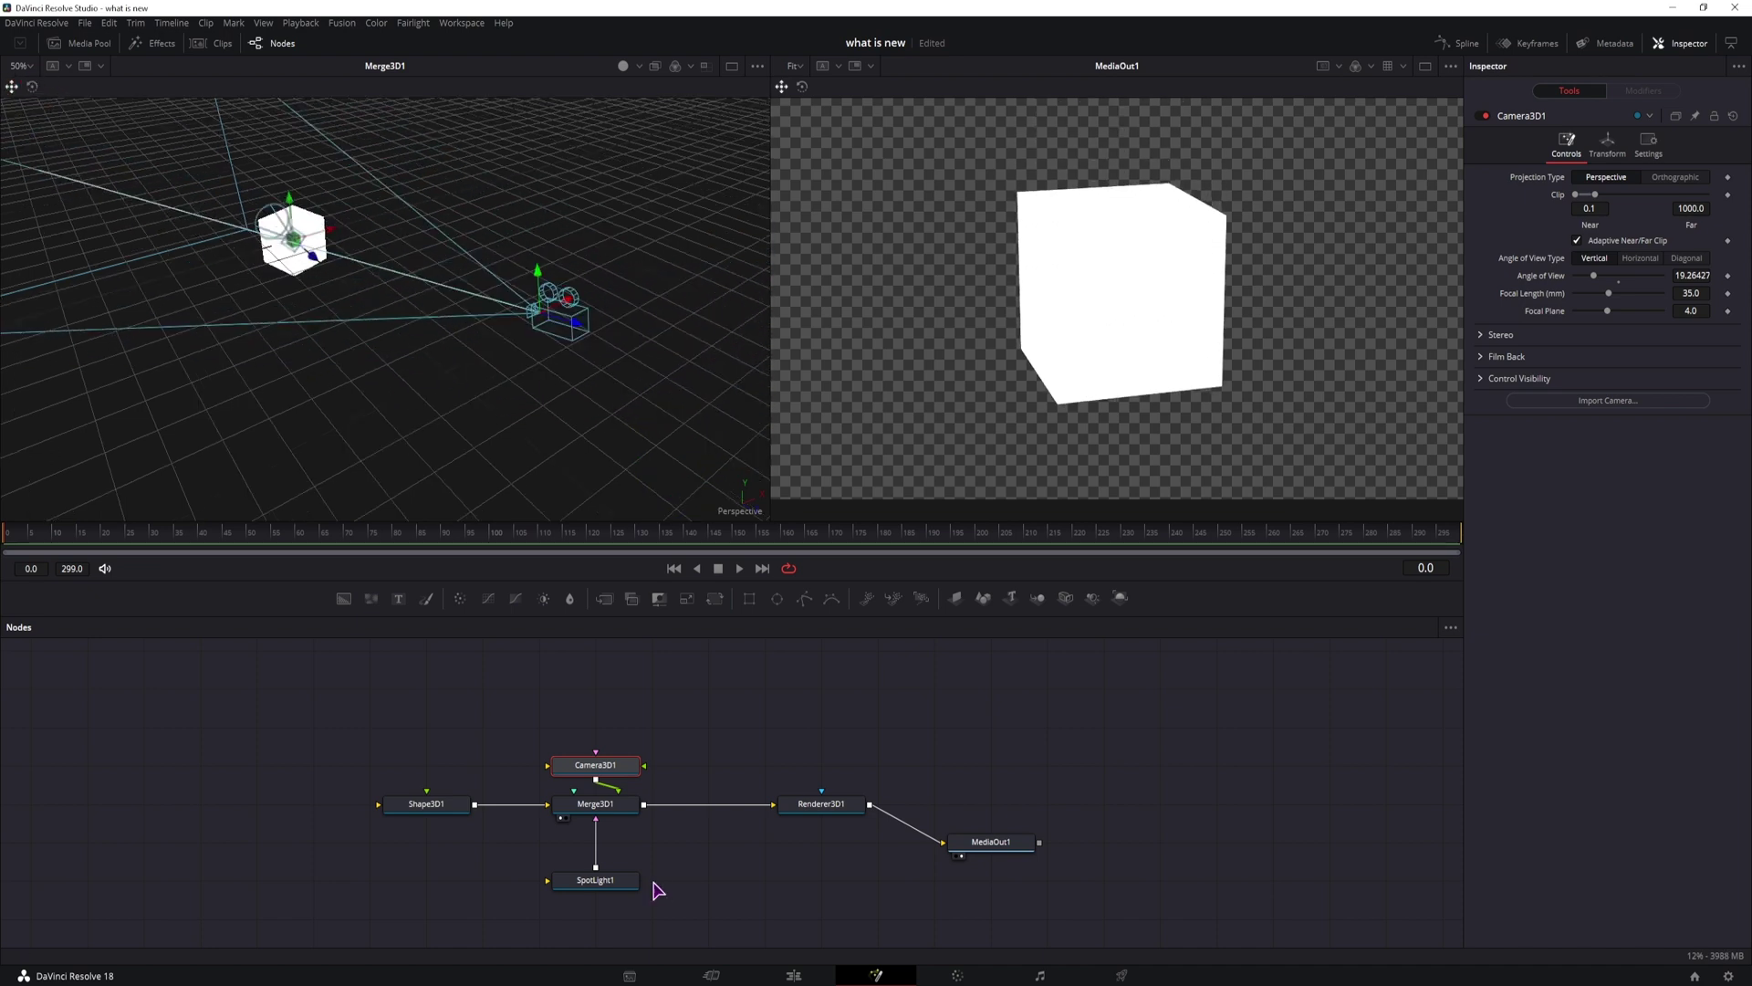
# - Move SpotLight1 out of the cube to a position in front of it and raise it slightly
pyautogui.click(607, 881)
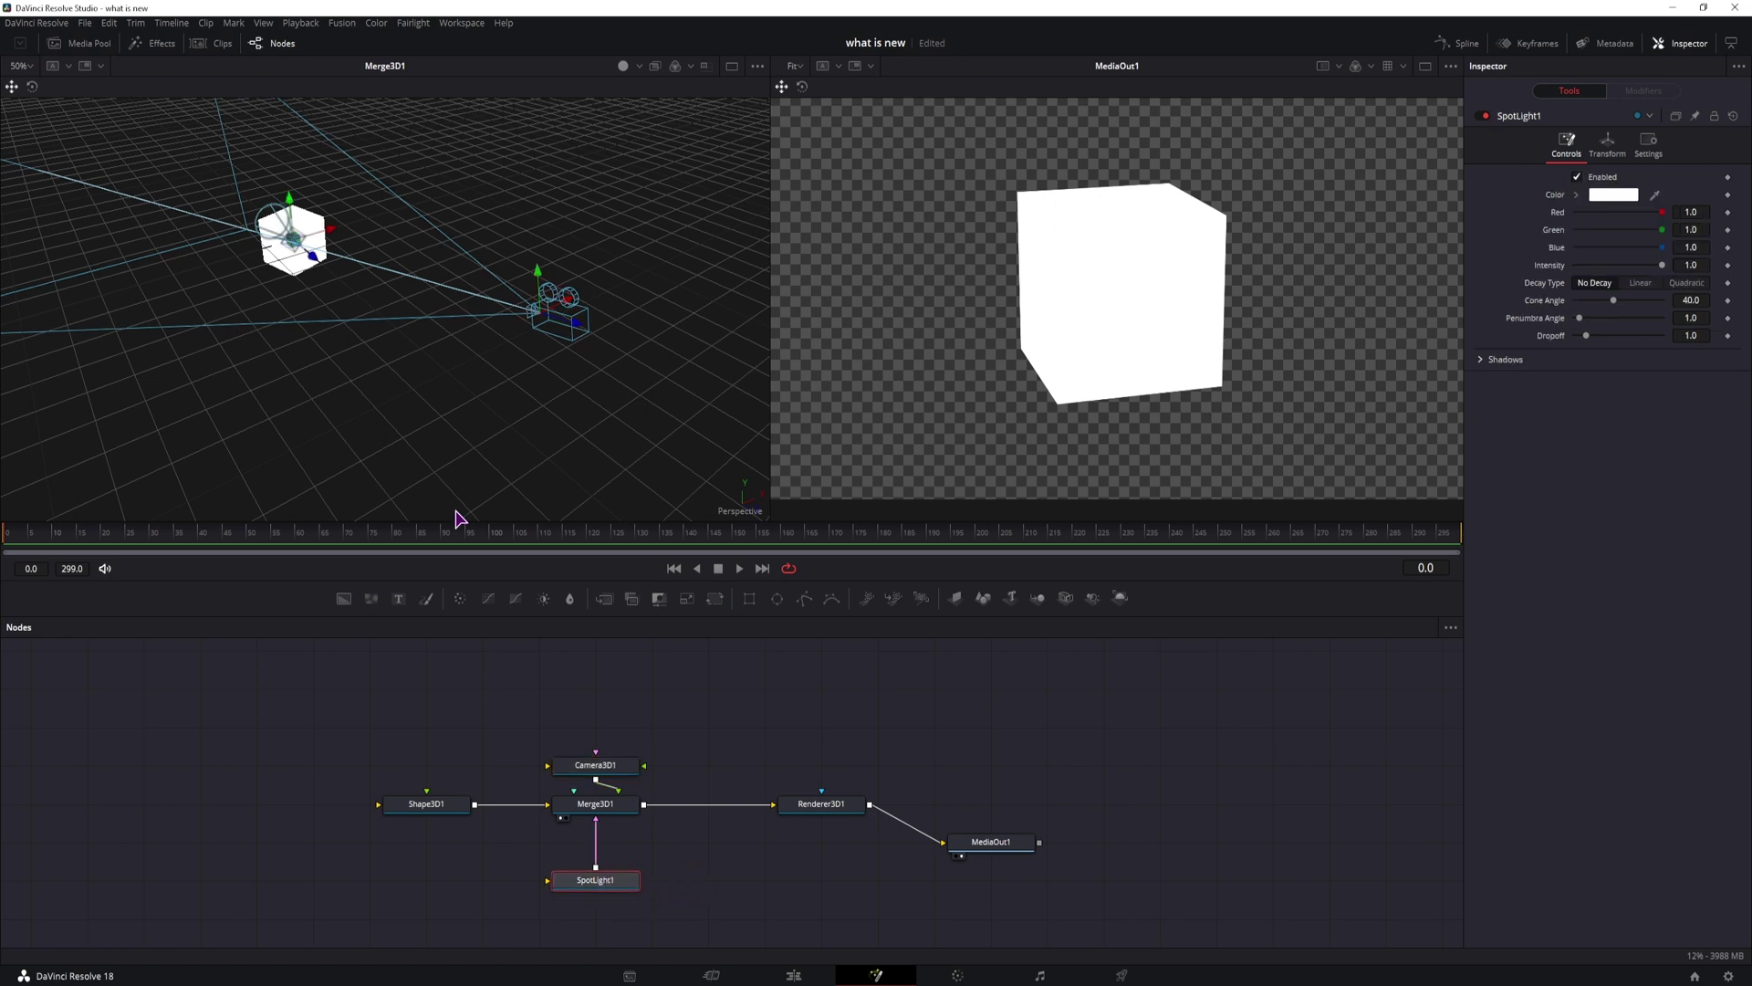
pyautogui.moveTo(314, 257); pyautogui.dragTo(421, 357)
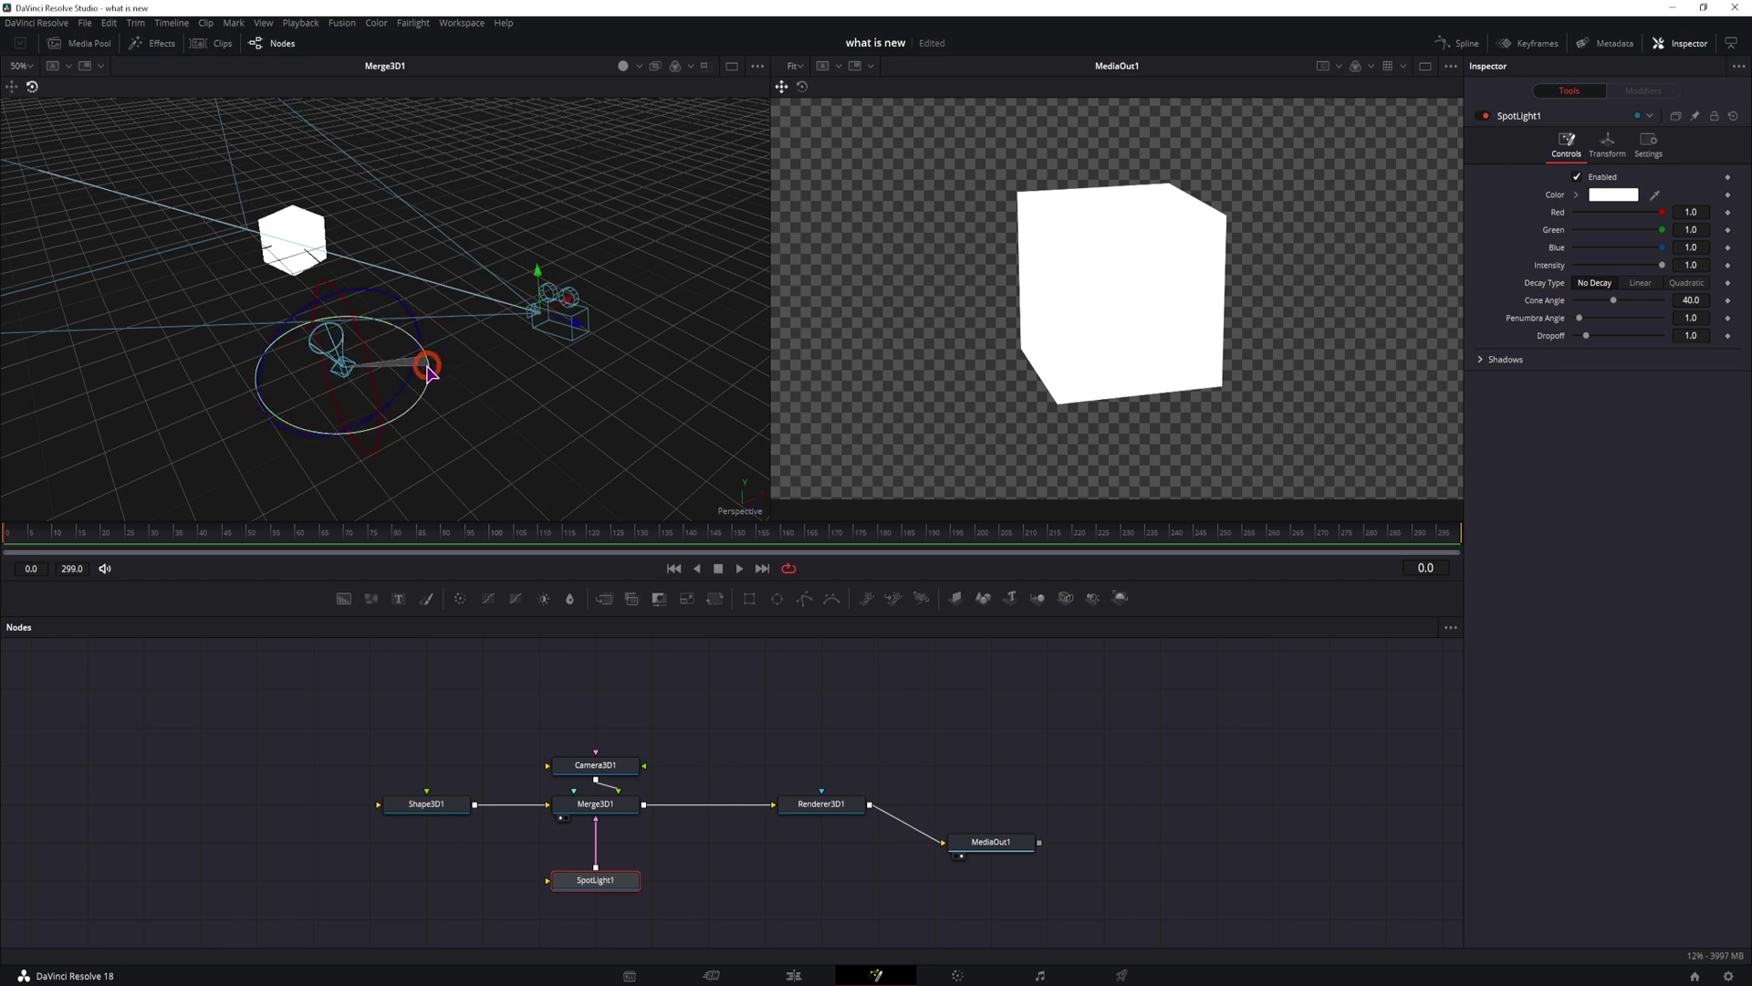
pyautogui.moveTo(429, 369); pyautogui.dragTo(426, 376)
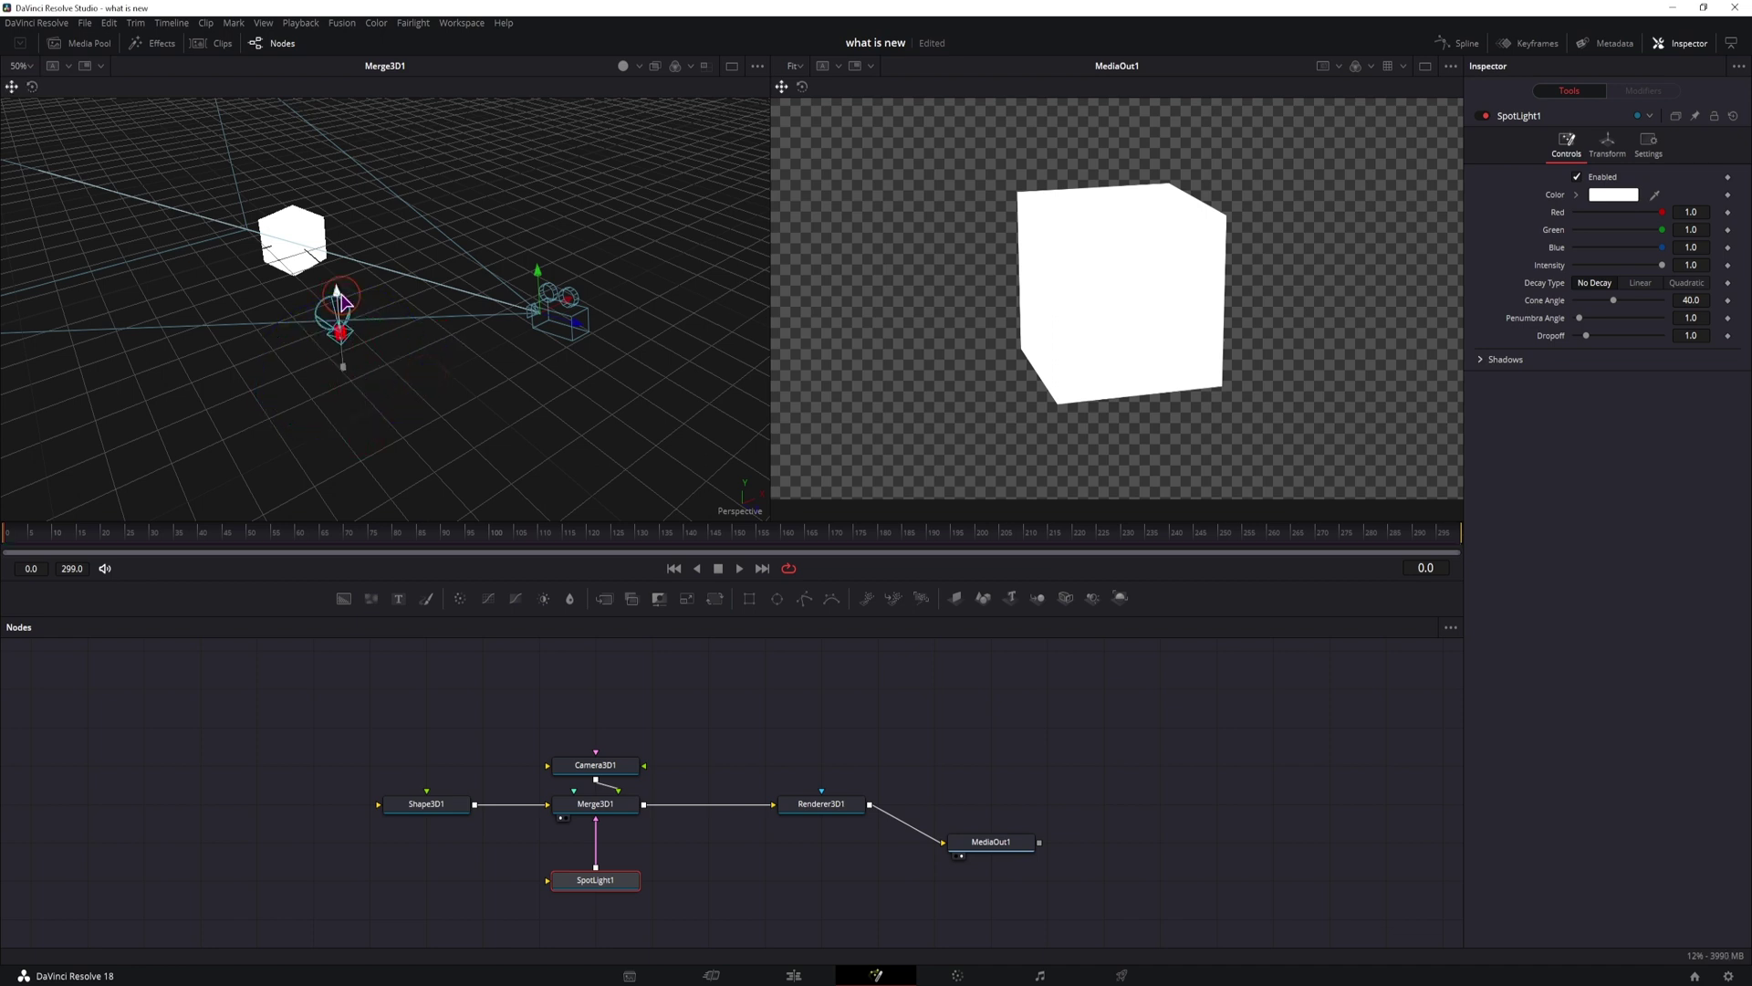
pyautogui.moveTo(336, 300); pyautogui.dragTo(336, 285)
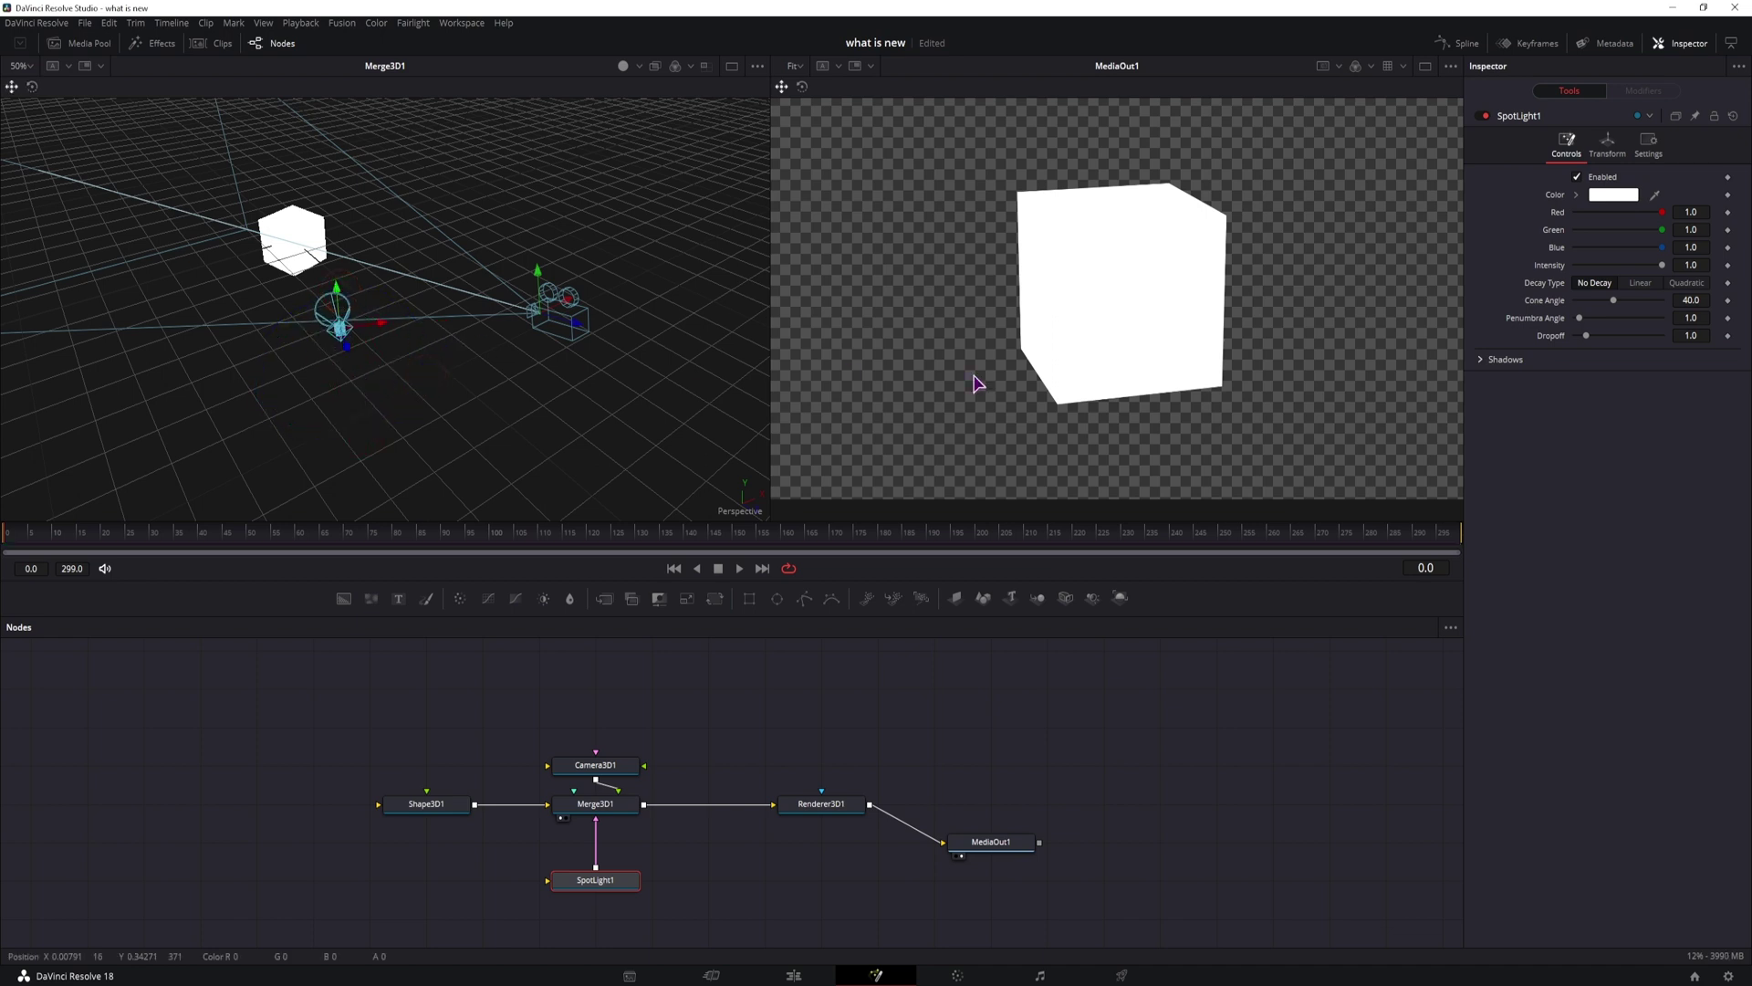
# - Enable lighting and shadows on Renderer3D1, and move the spotlight closer to the cube
pyautogui.click(821, 807)
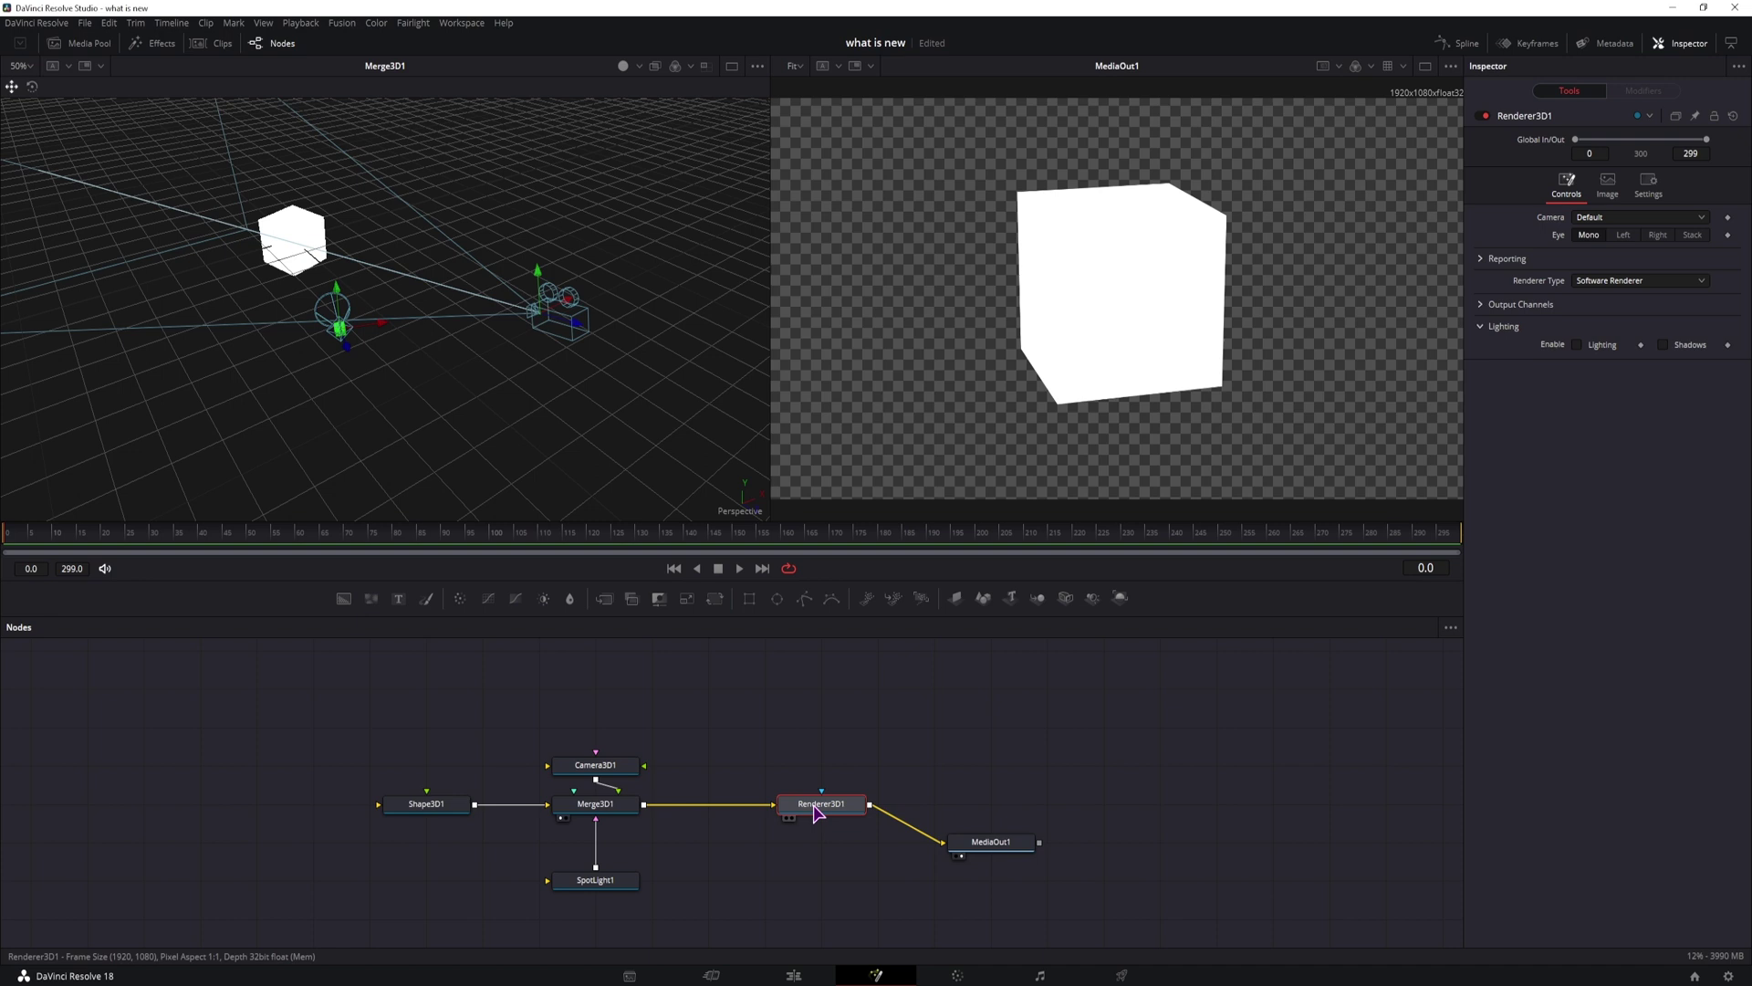
pyautogui.click(1578, 345)
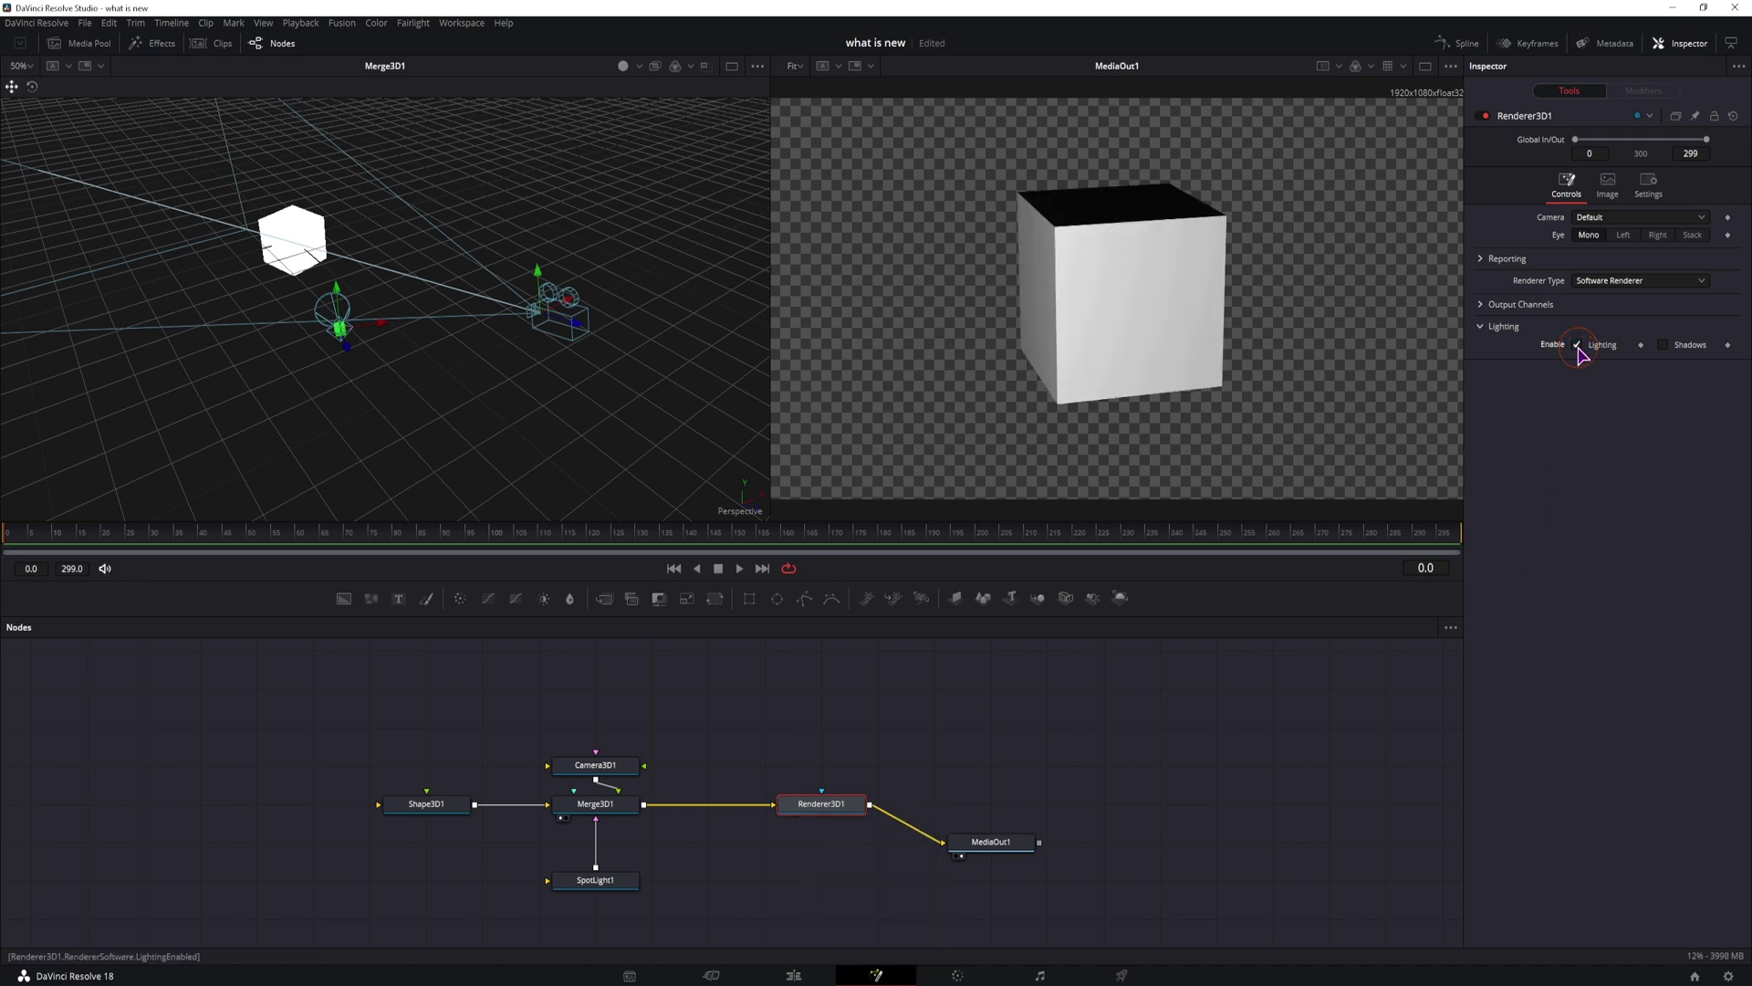
pyautogui.click(1662, 344)
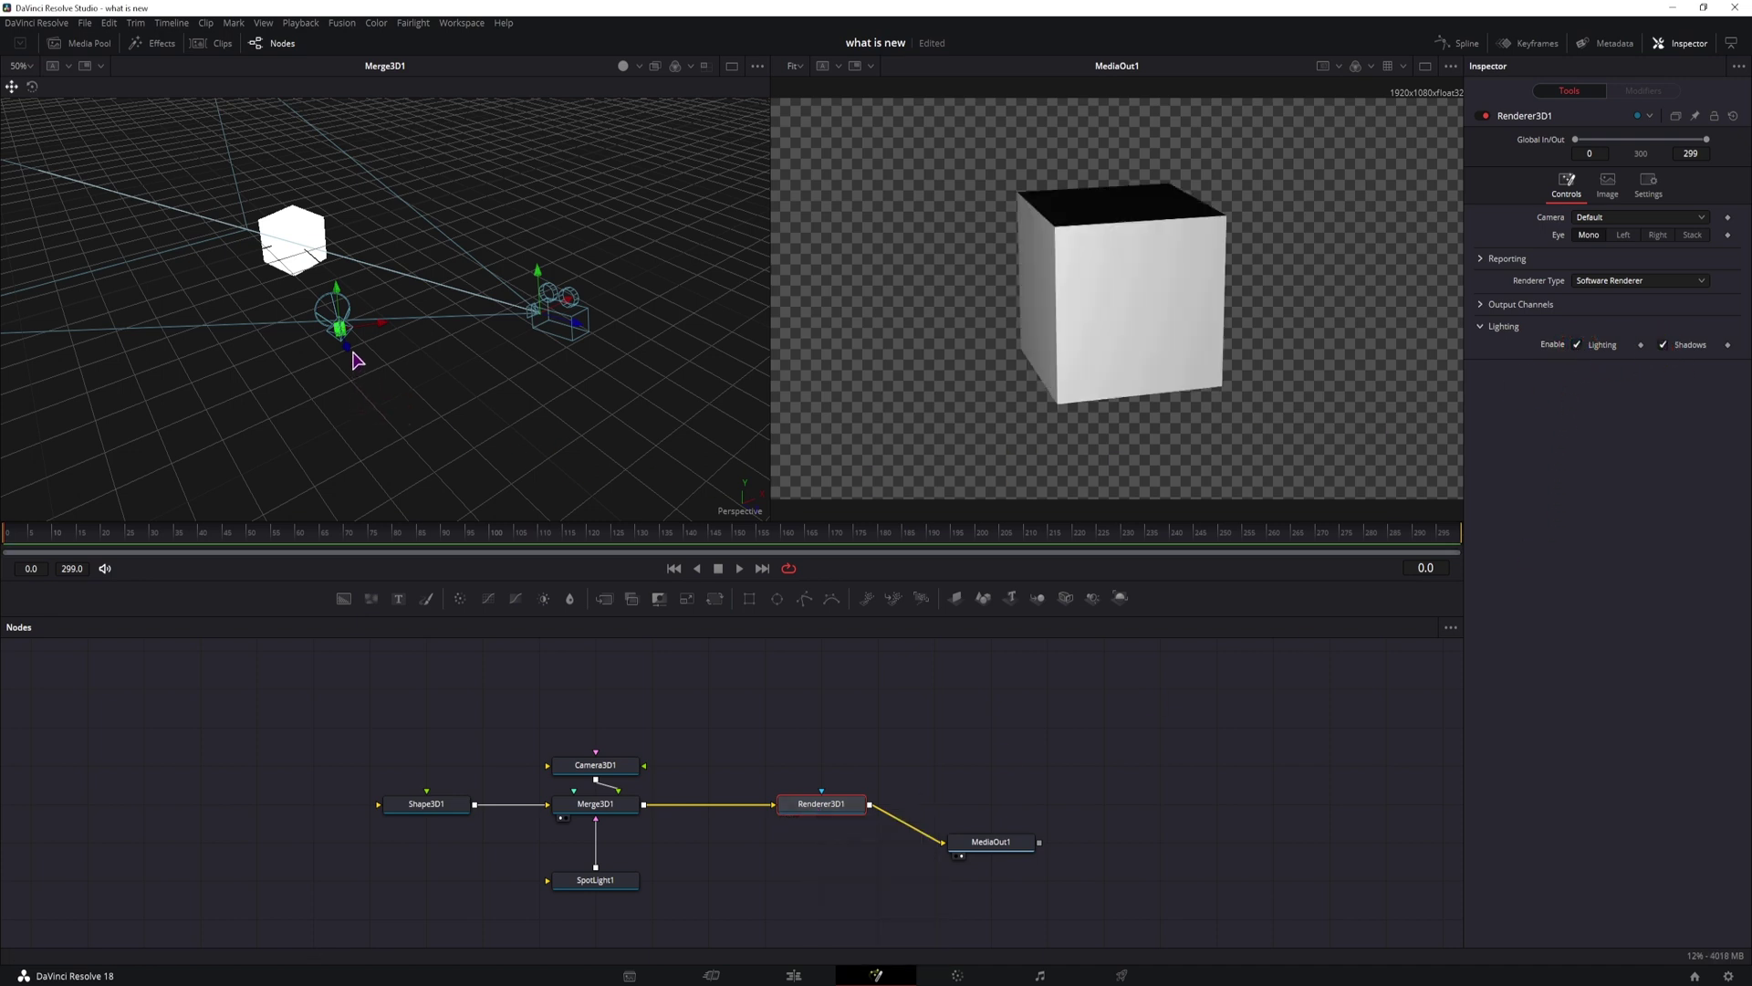
pyautogui.moveTo(349, 355); pyautogui.dragTo(319, 306)
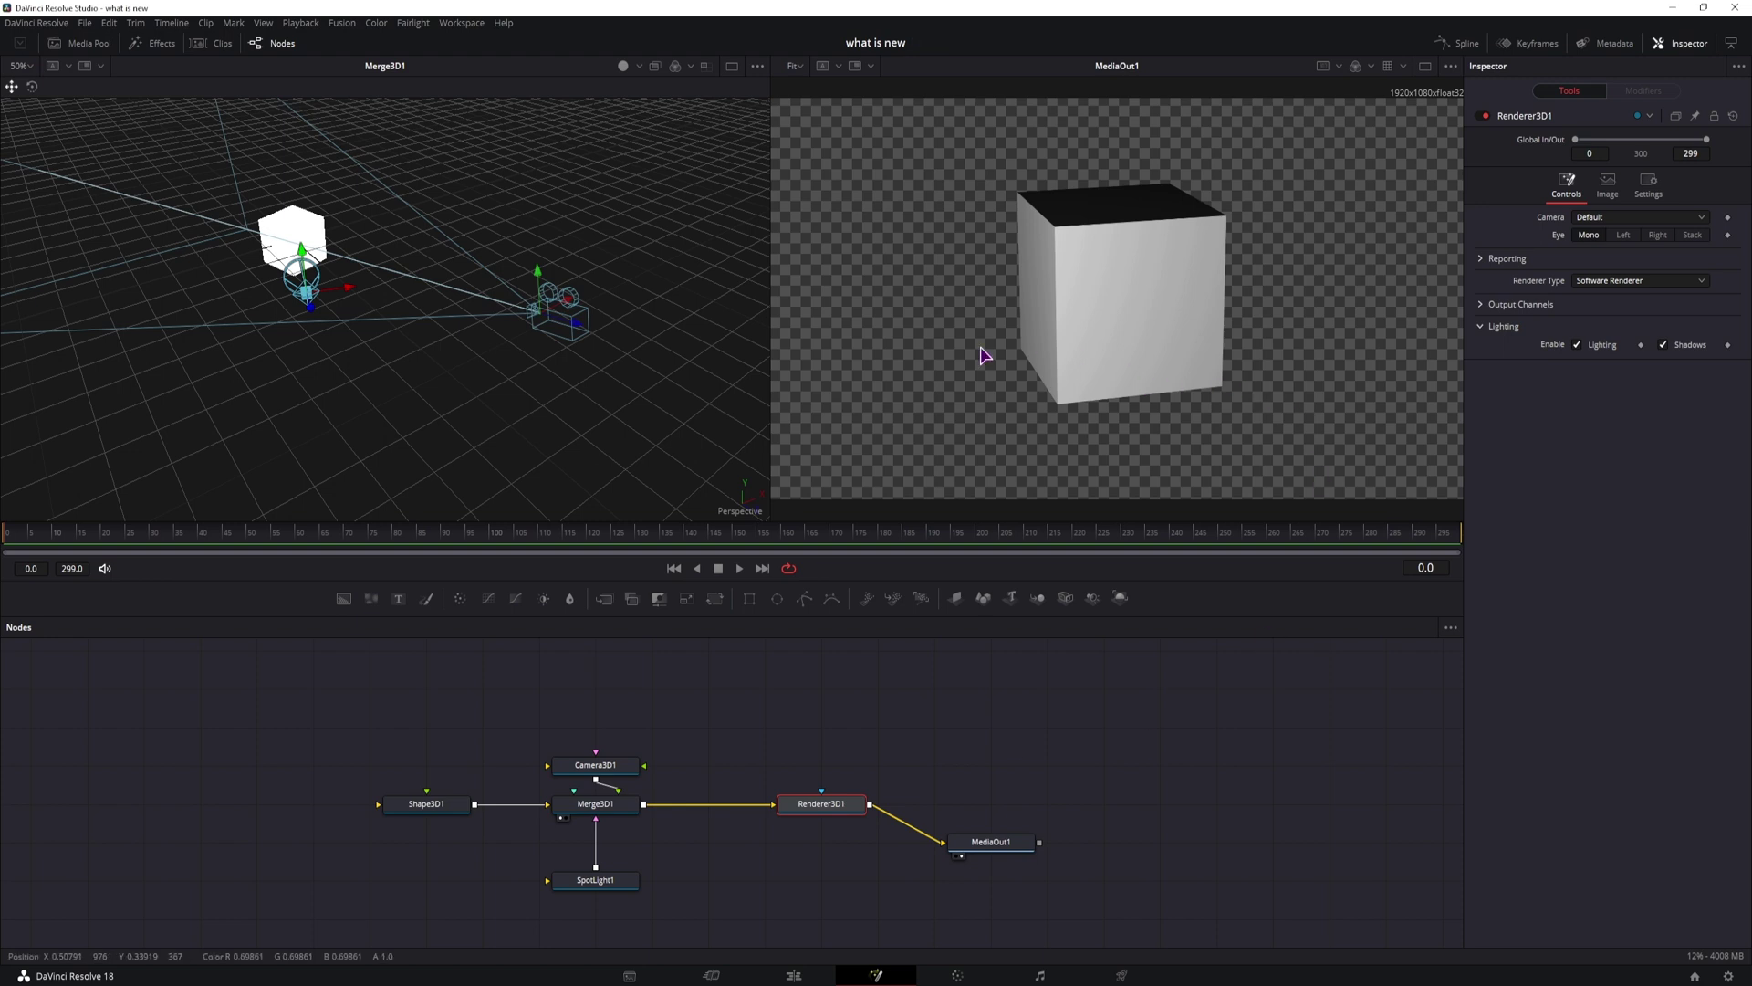
# - Line up MediaOut1 with Renderer3D1 and shift both nodes farther from Merge3D1
pyautogui.moveTo(990, 851); pyautogui.dragTo(1103, 815)
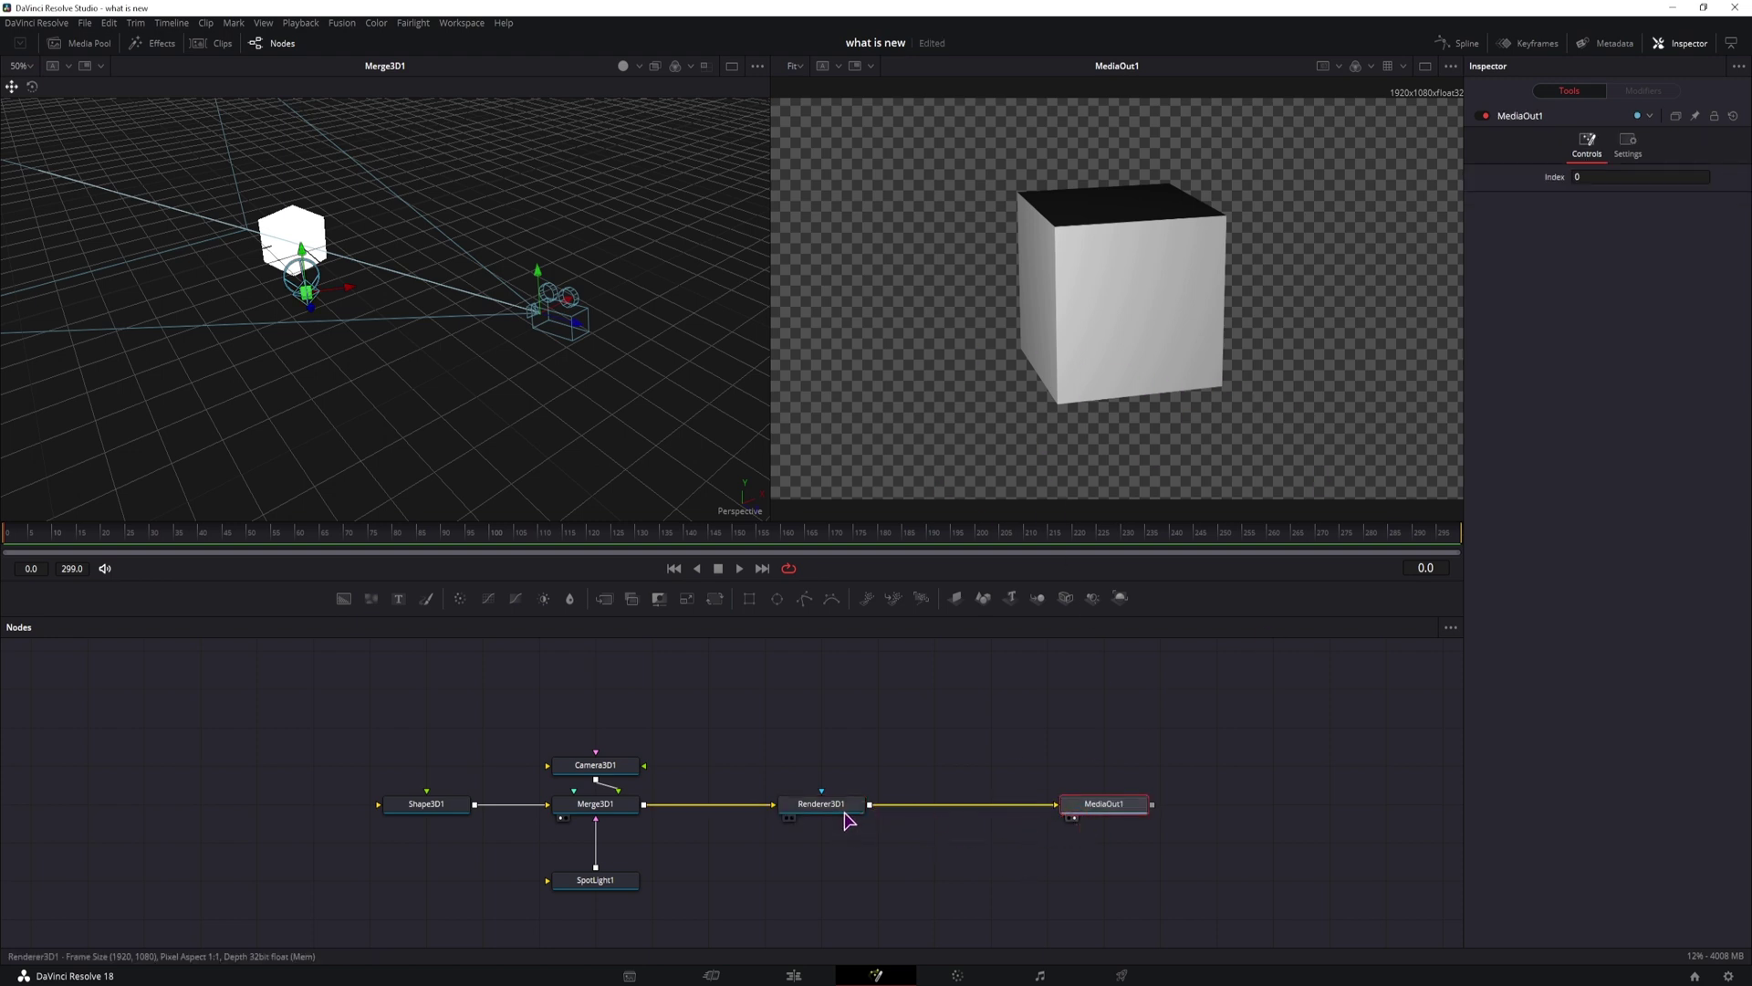
pyautogui.moveTo(847, 819); pyautogui.dragTo(903, 819)
pyautogui.click(492, 661)
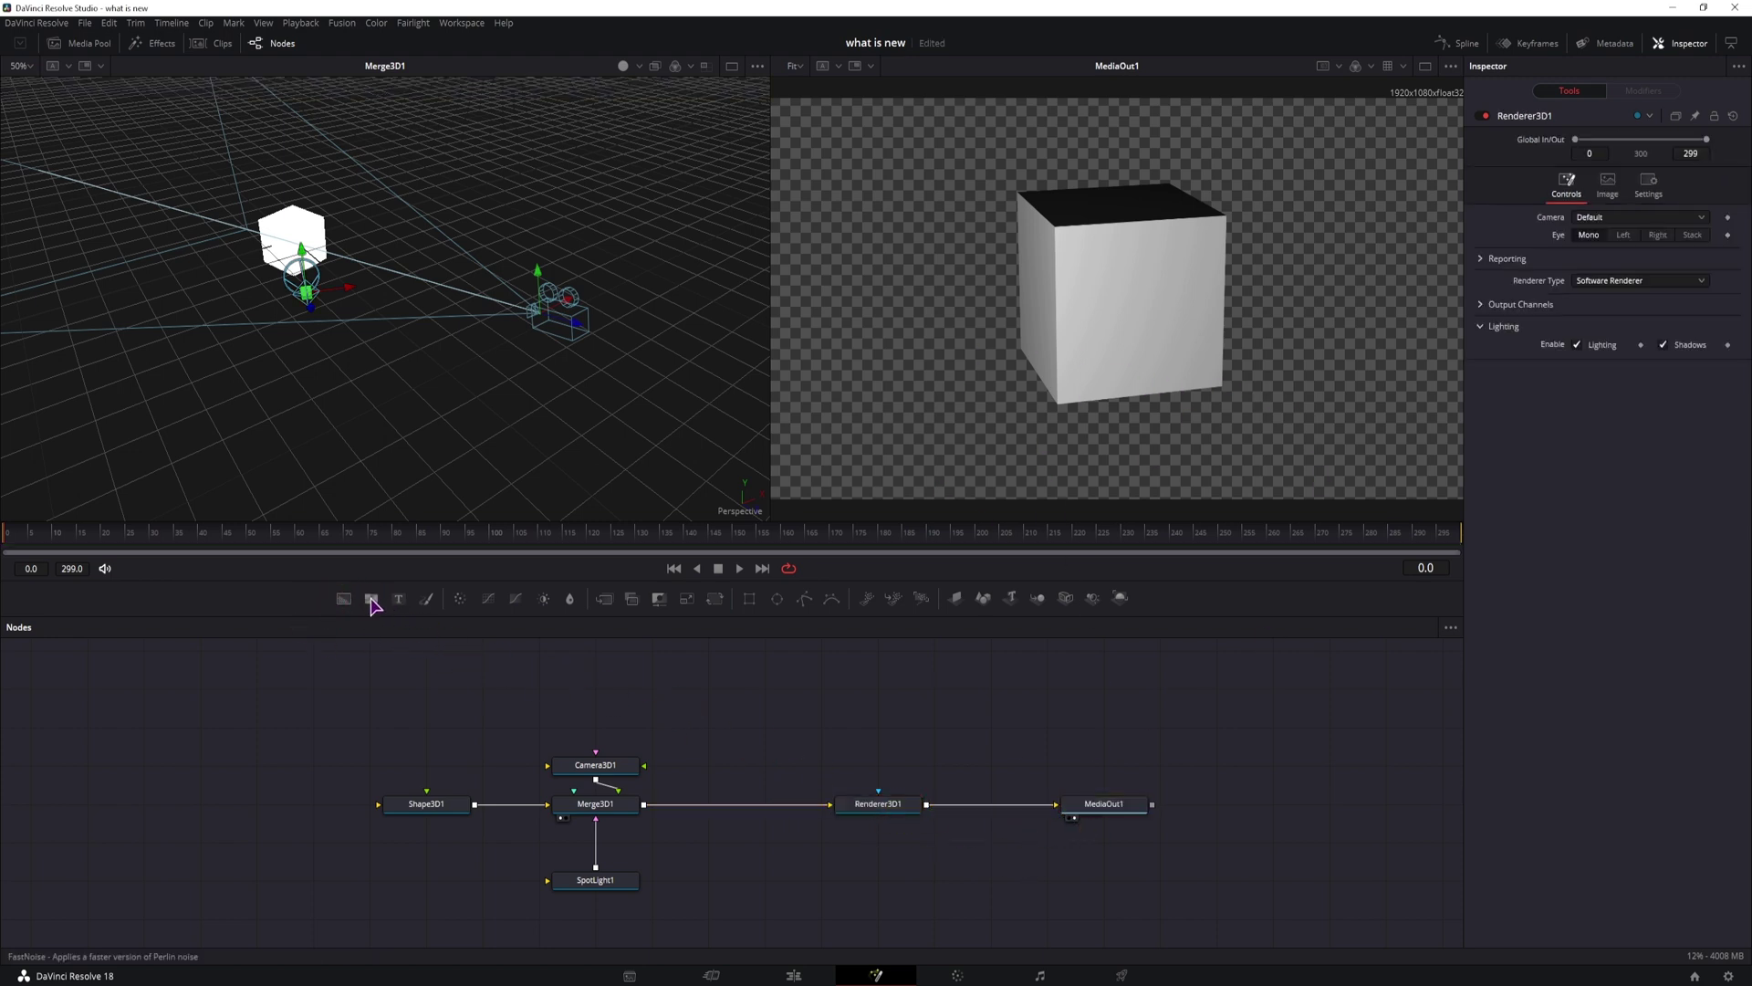
# - Add a FastNoise node above the link between Merge3D1 and Renderer3D1, moving Camera3D1 up to make room
pyautogui.moveTo(371, 600); pyautogui.dragTo(692, 744)
pyautogui.moveTo(595, 765); pyautogui.dragTo(595, 727)
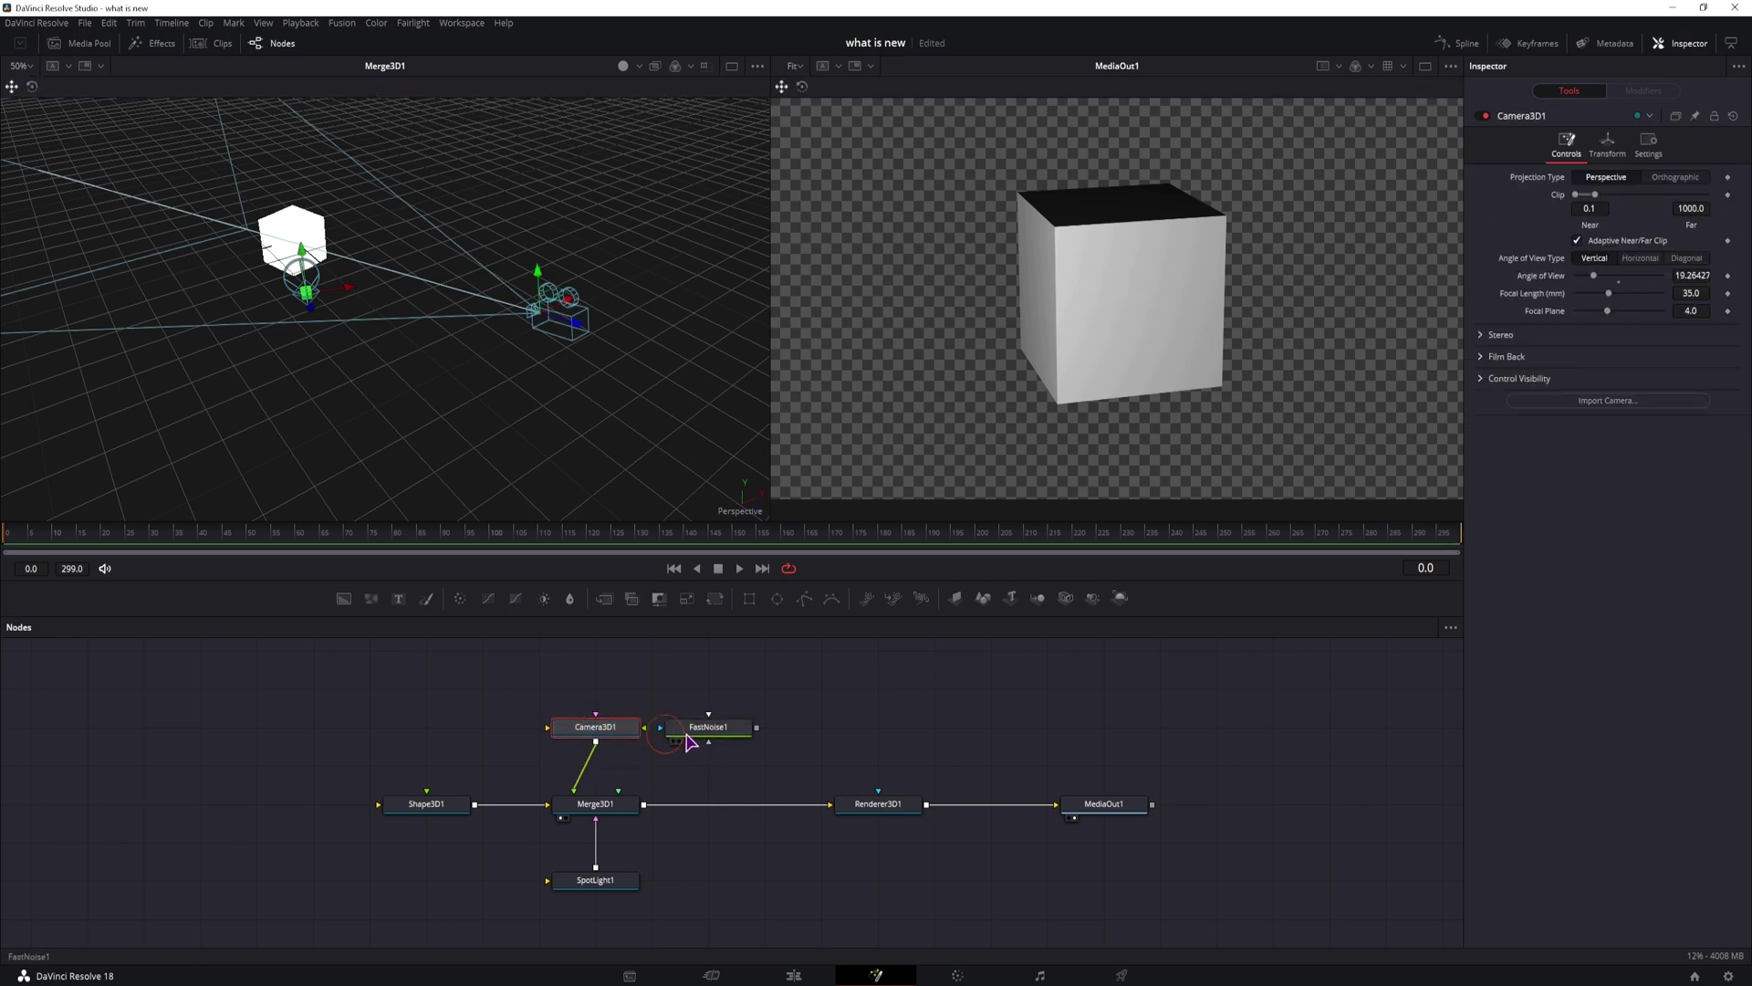
pyautogui.moveTo(758, 727)
pyautogui.mouseDown()
pyautogui.moveTo(608, 812)
pyautogui.moveTo(781, 701)
pyautogui.mouseUp()
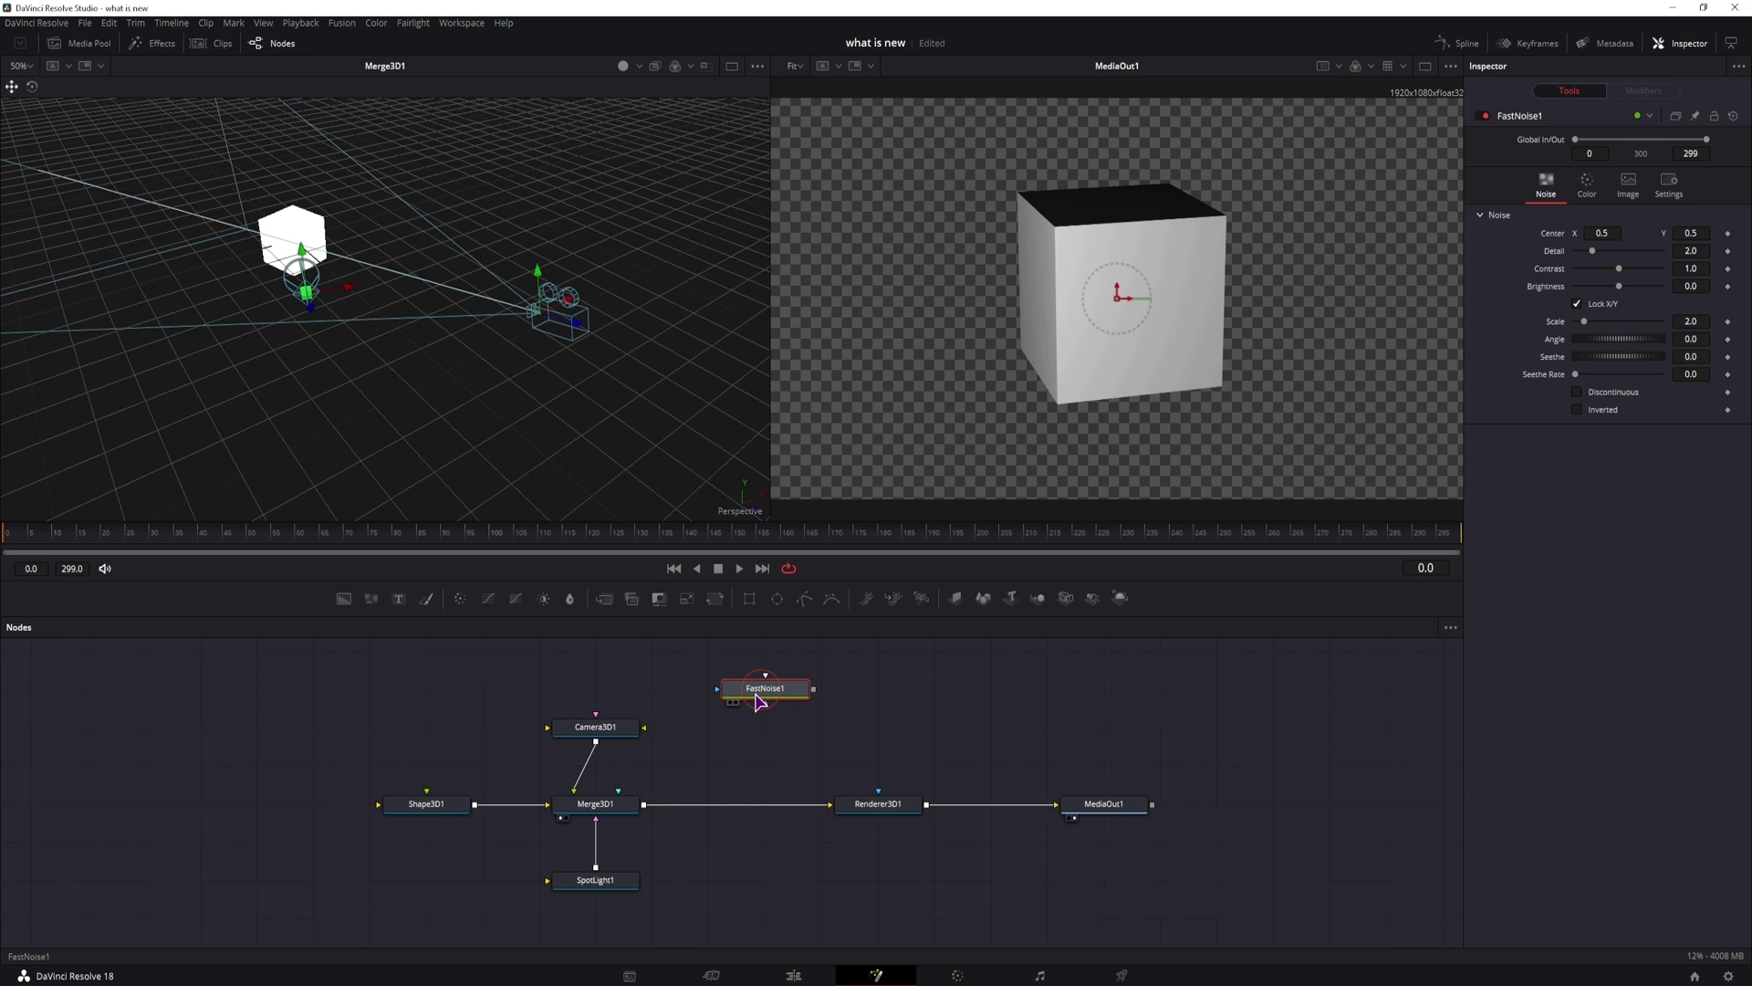
# - Add an ImagePlane3D node below FastNoise1, fed by the noise and connected into Merge3D1
pyautogui.click(935, 744)
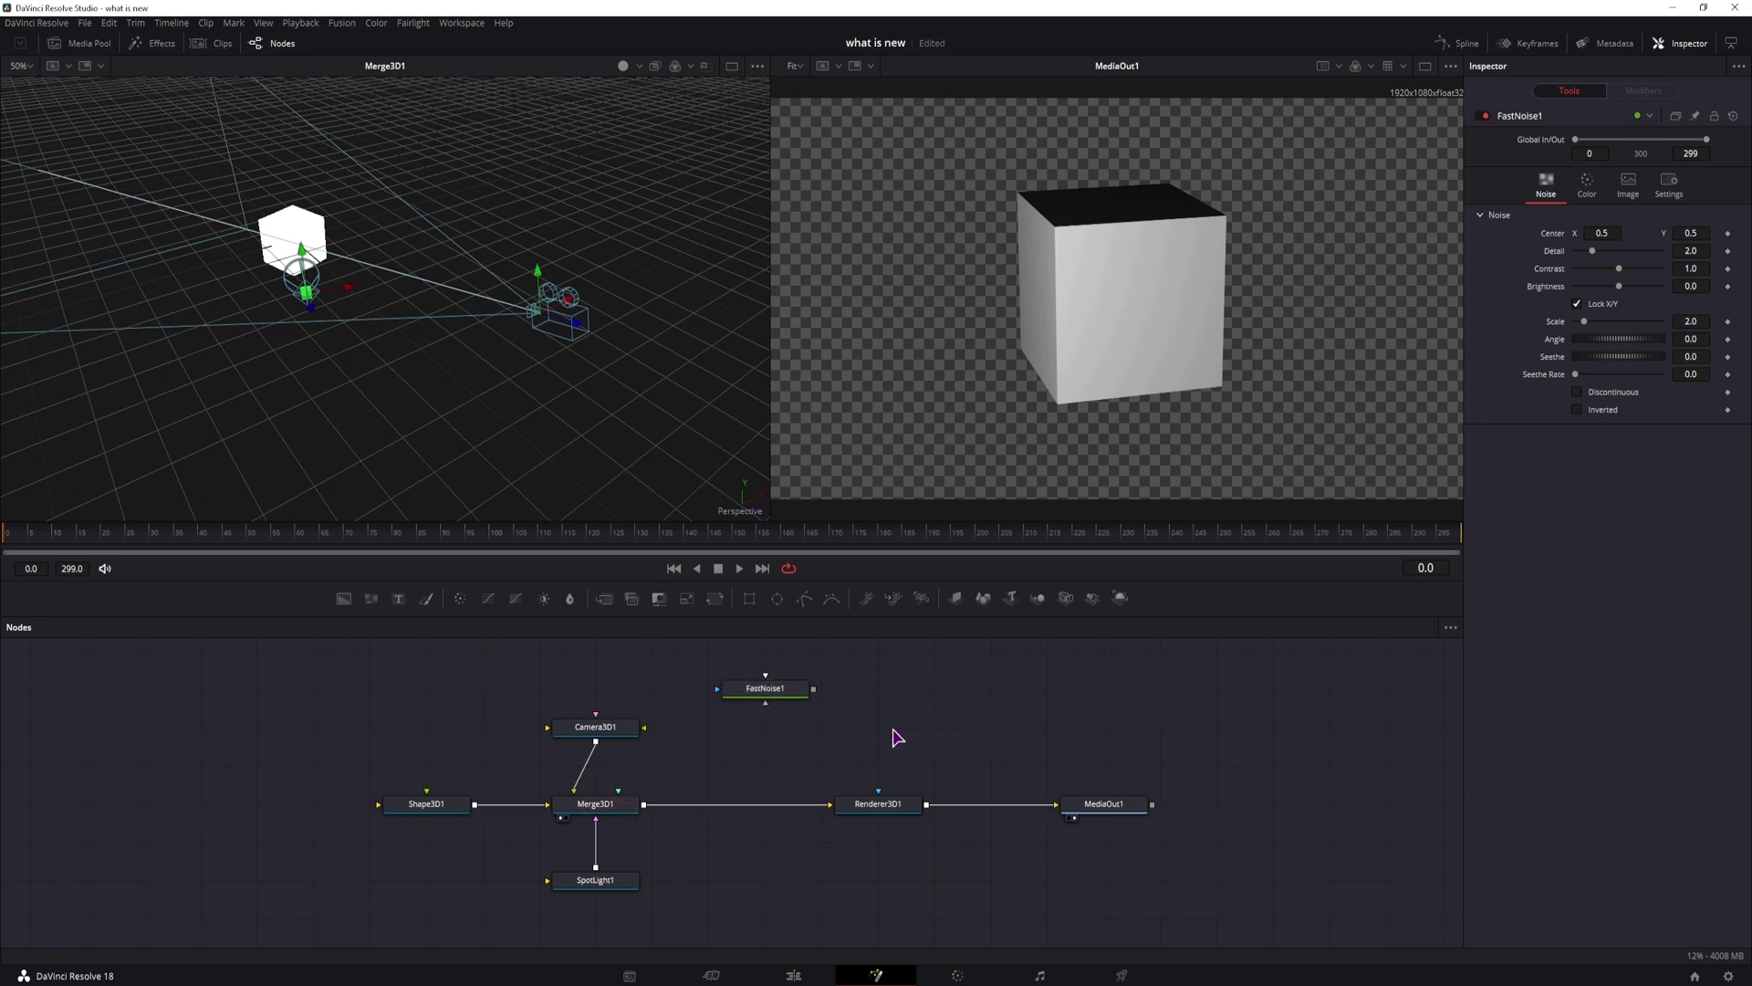
pyautogui.moveTo(956, 598); pyautogui.dragTo(620, 808)
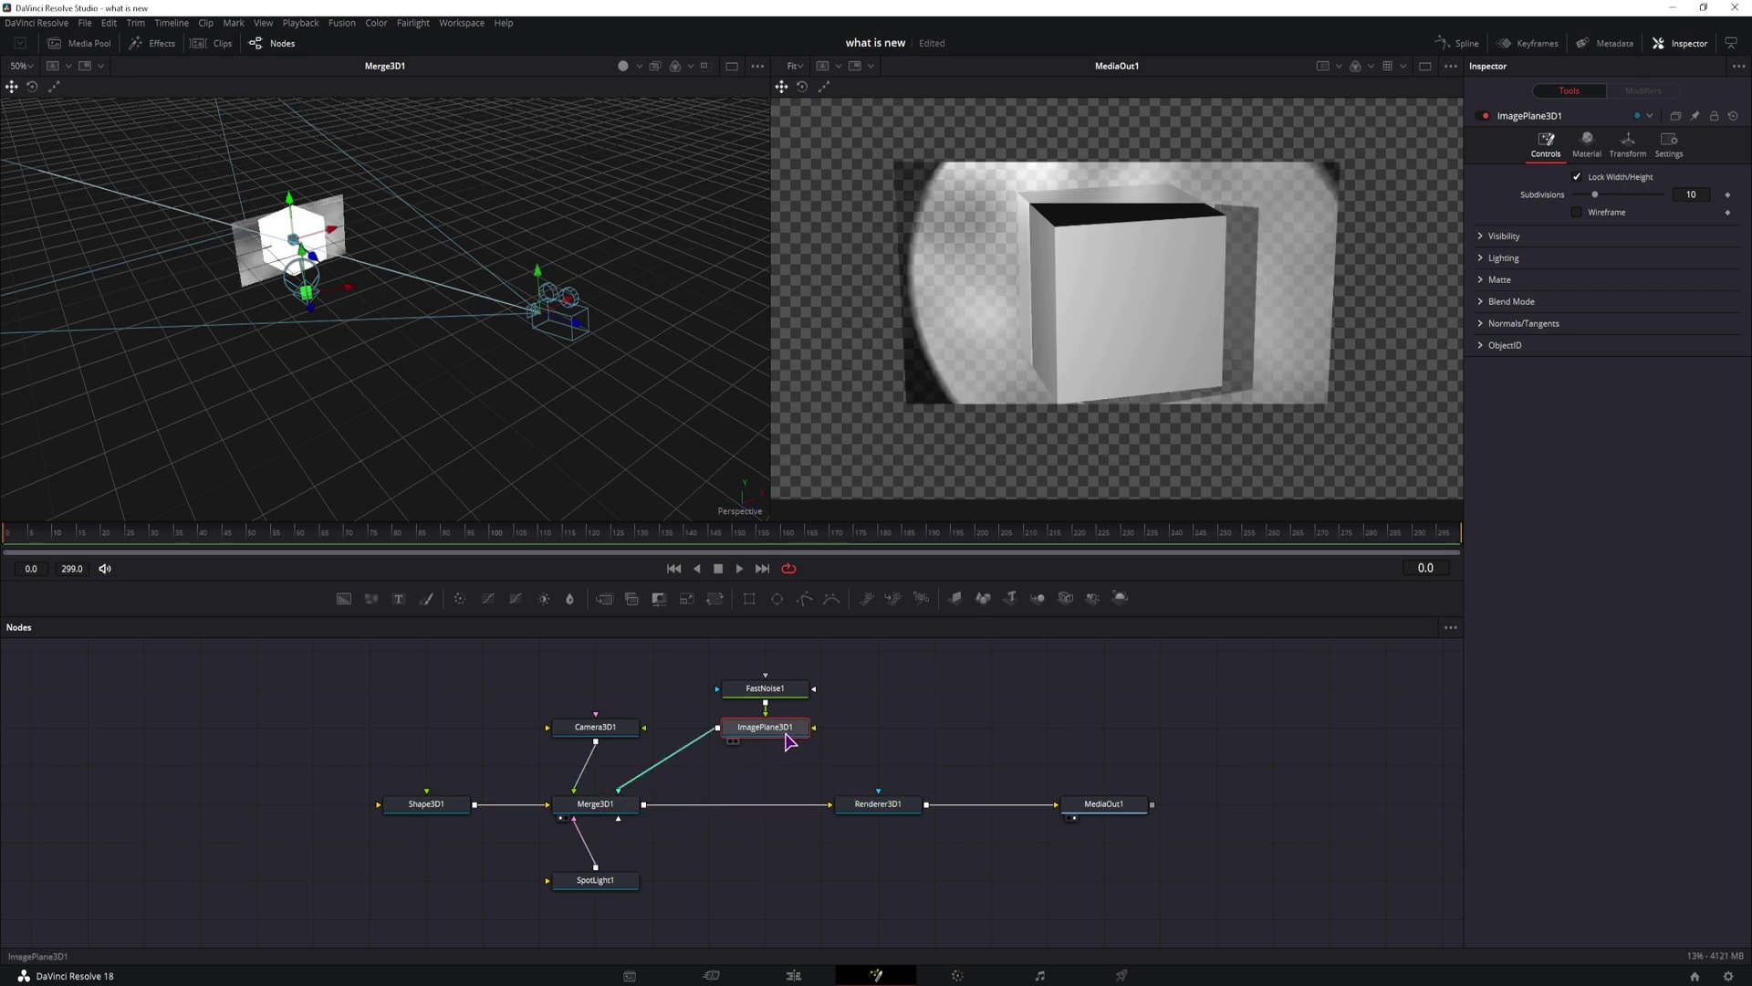
# - Lay ImagePlane3D1 flat with an X rotation of -90, scale it to 5.0, and lower it along Y to the cube's base
pyautogui.click(1628, 144)
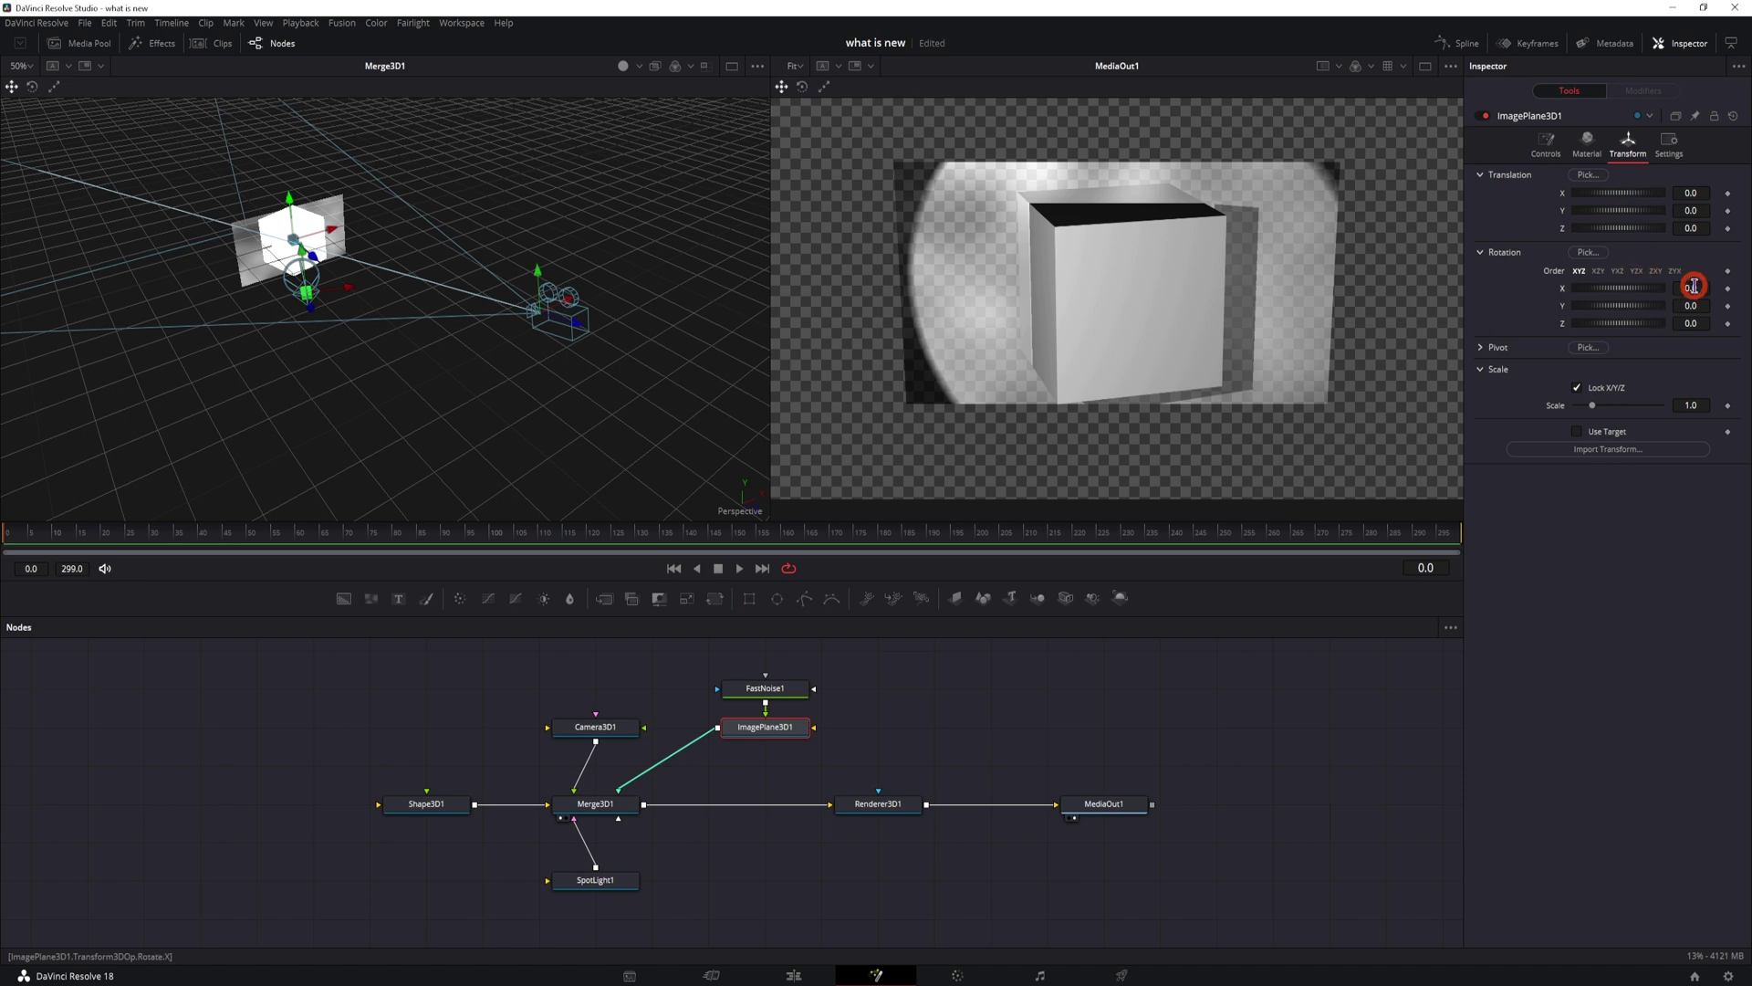
pyautogui.moveTo(1694, 286); pyautogui.dragTo(1618, 287)
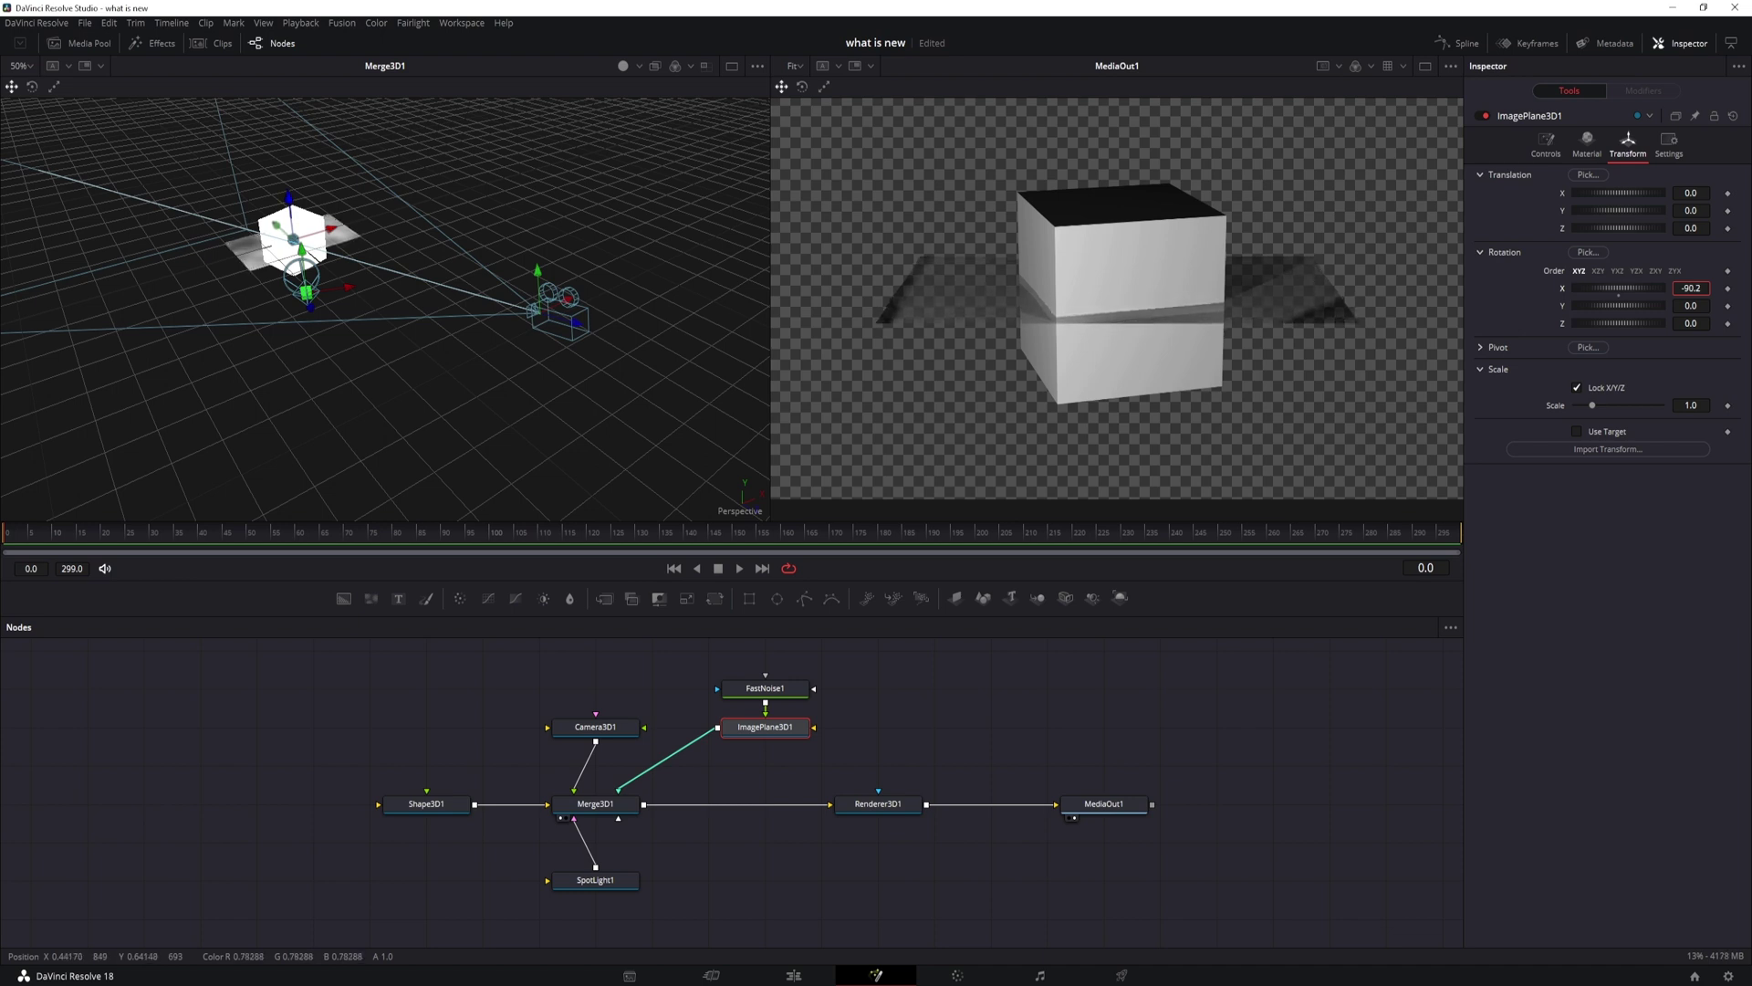
pyautogui.moveTo(1592, 405); pyautogui.dragTo(1672, 407)
pyautogui.moveTo(1697, 211); pyautogui.dragTo(1687, 210)
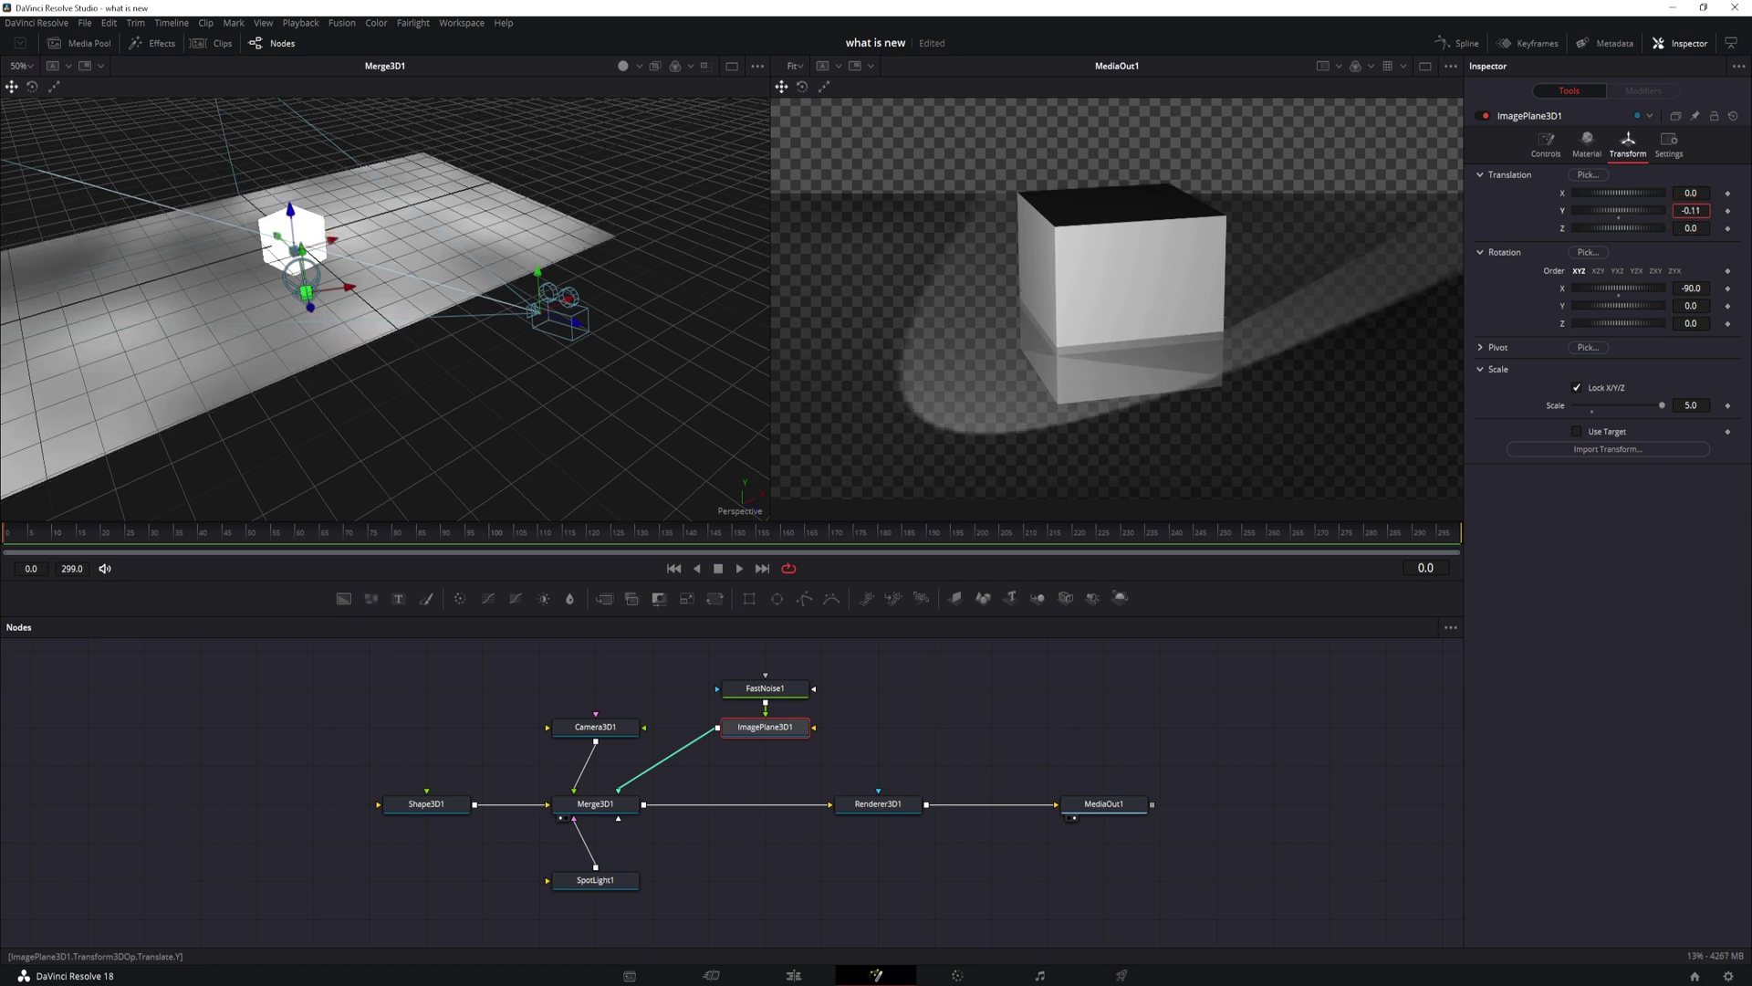
# - Set FastNoise1's Color 1 alpha to 1.0, detail to 8.03, contrast to 2.27 and brightness to -0.12
pyautogui.click(767, 690)
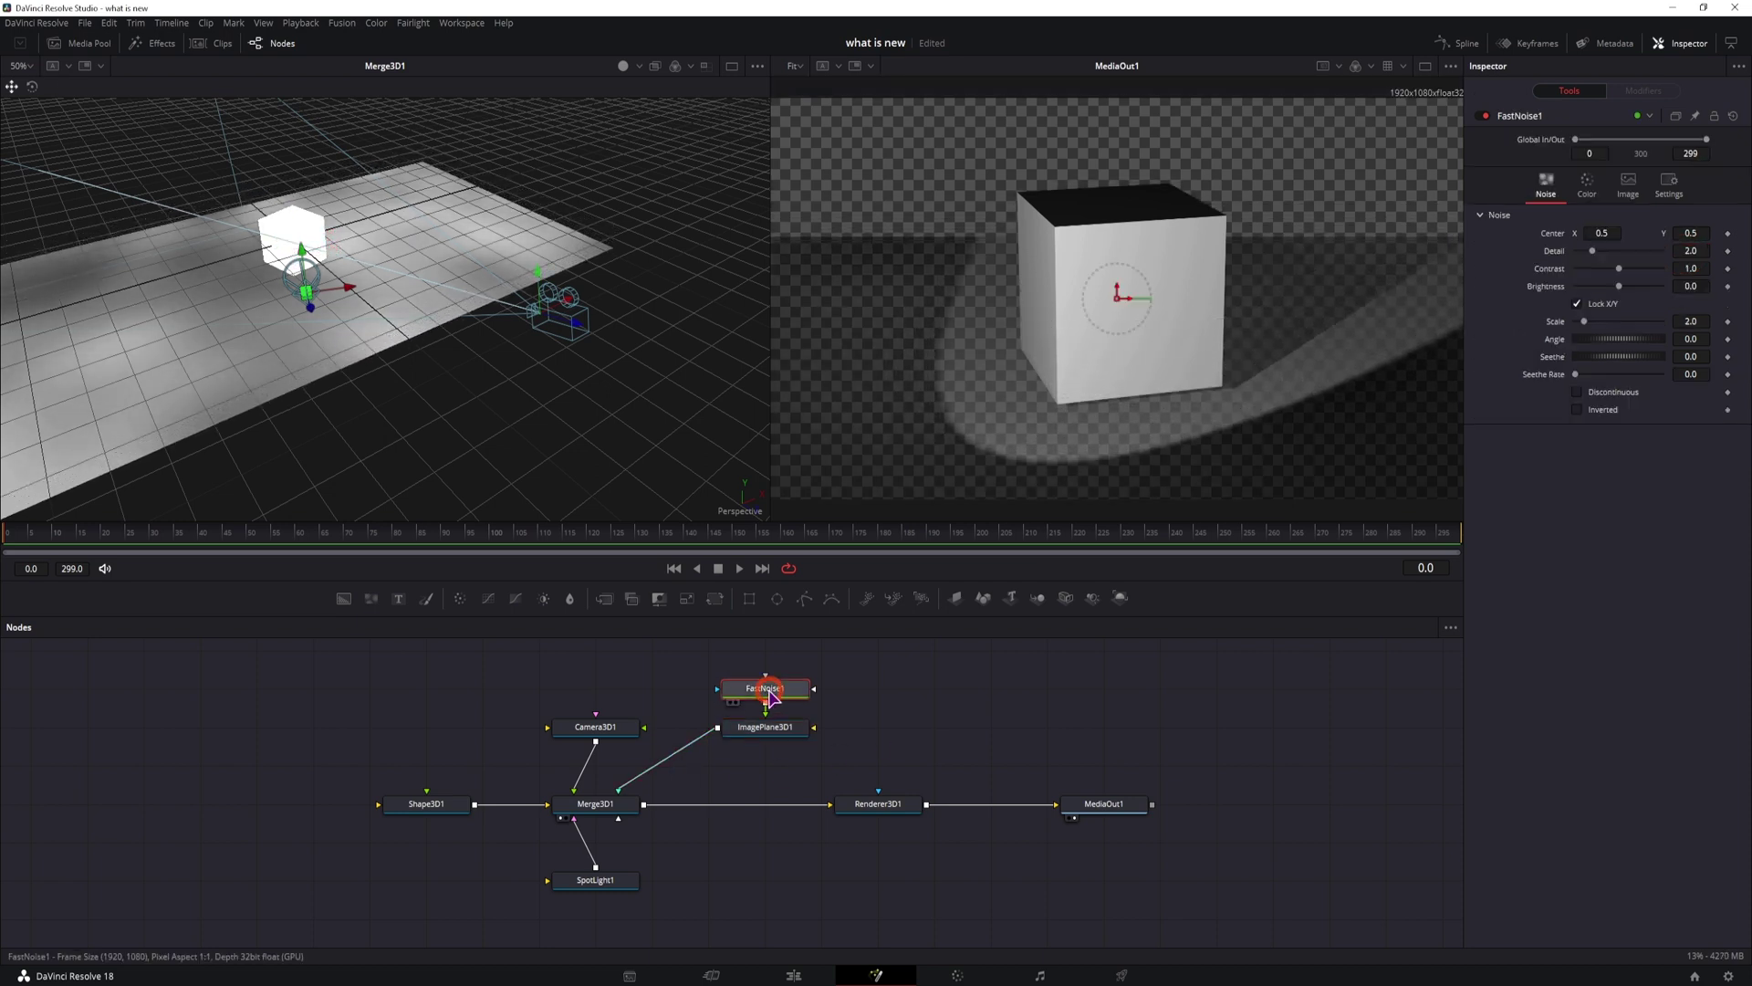
pyautogui.click(1586, 198)
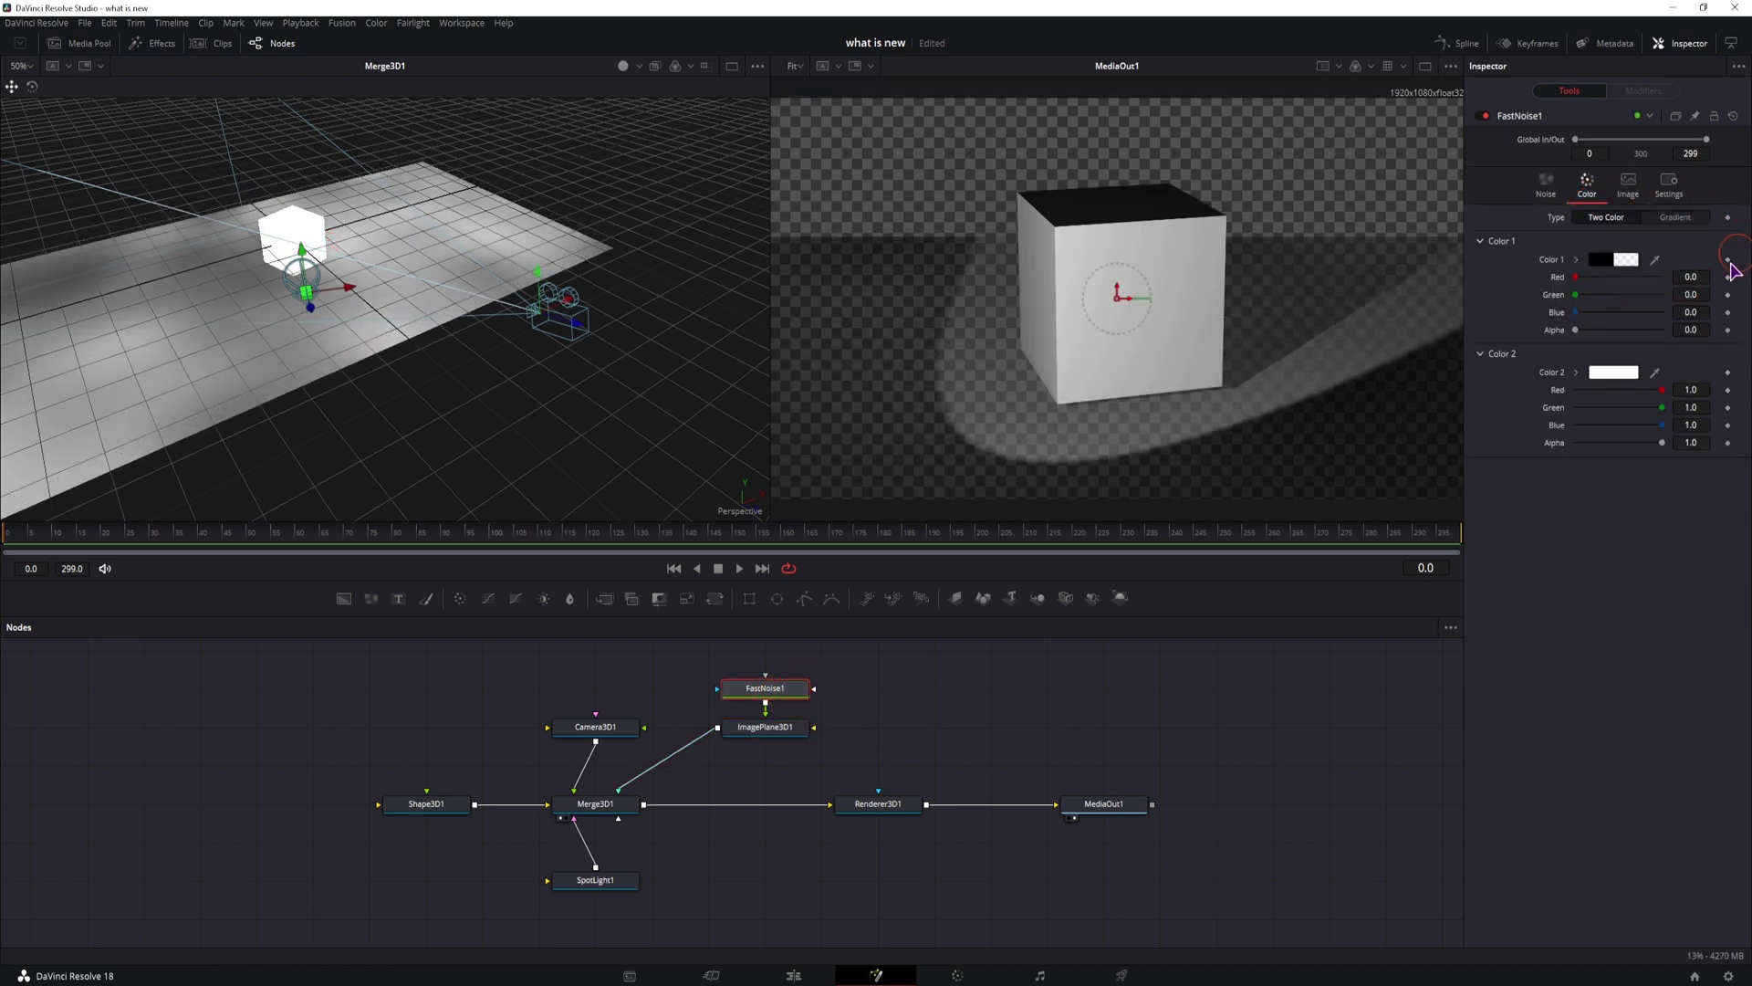
pyautogui.moveTo(1576, 331); pyautogui.dragTo(1747, 337)
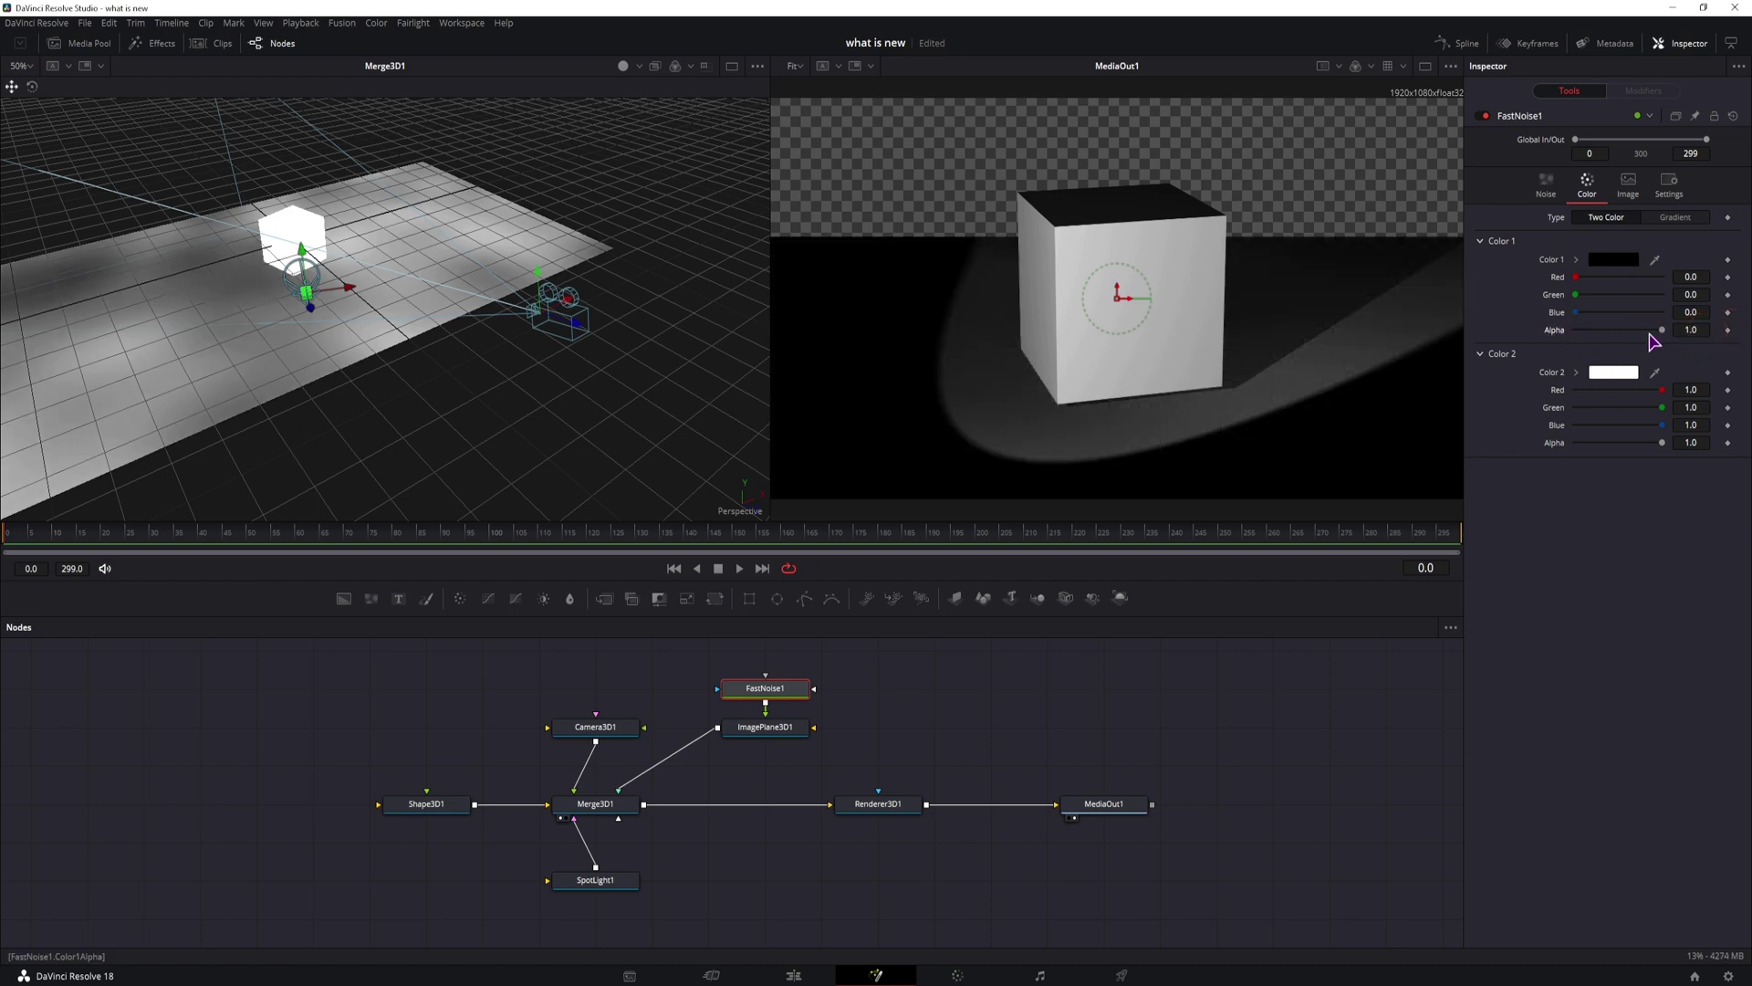
pyautogui.click(1549, 194)
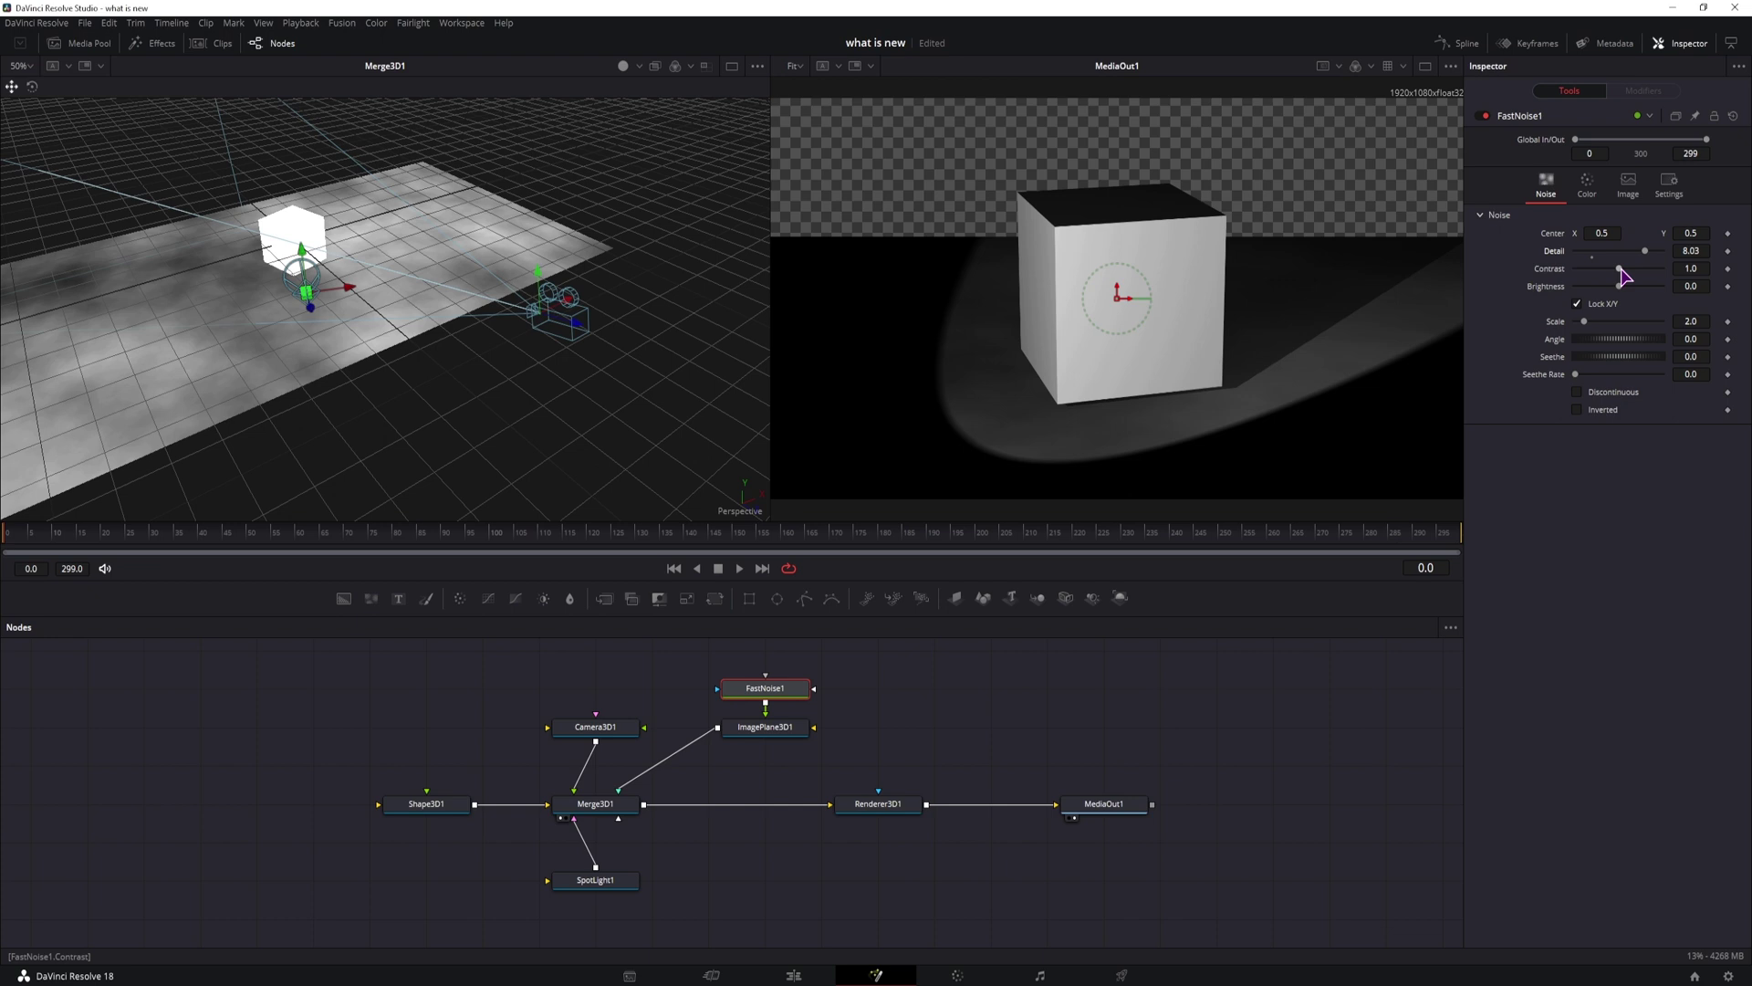
pyautogui.moveTo(1626, 270)
pyautogui.mouseDown()
pyautogui.moveTo(1643, 273)
pyautogui.moveTo(1612, 292)
pyautogui.mouseUp()
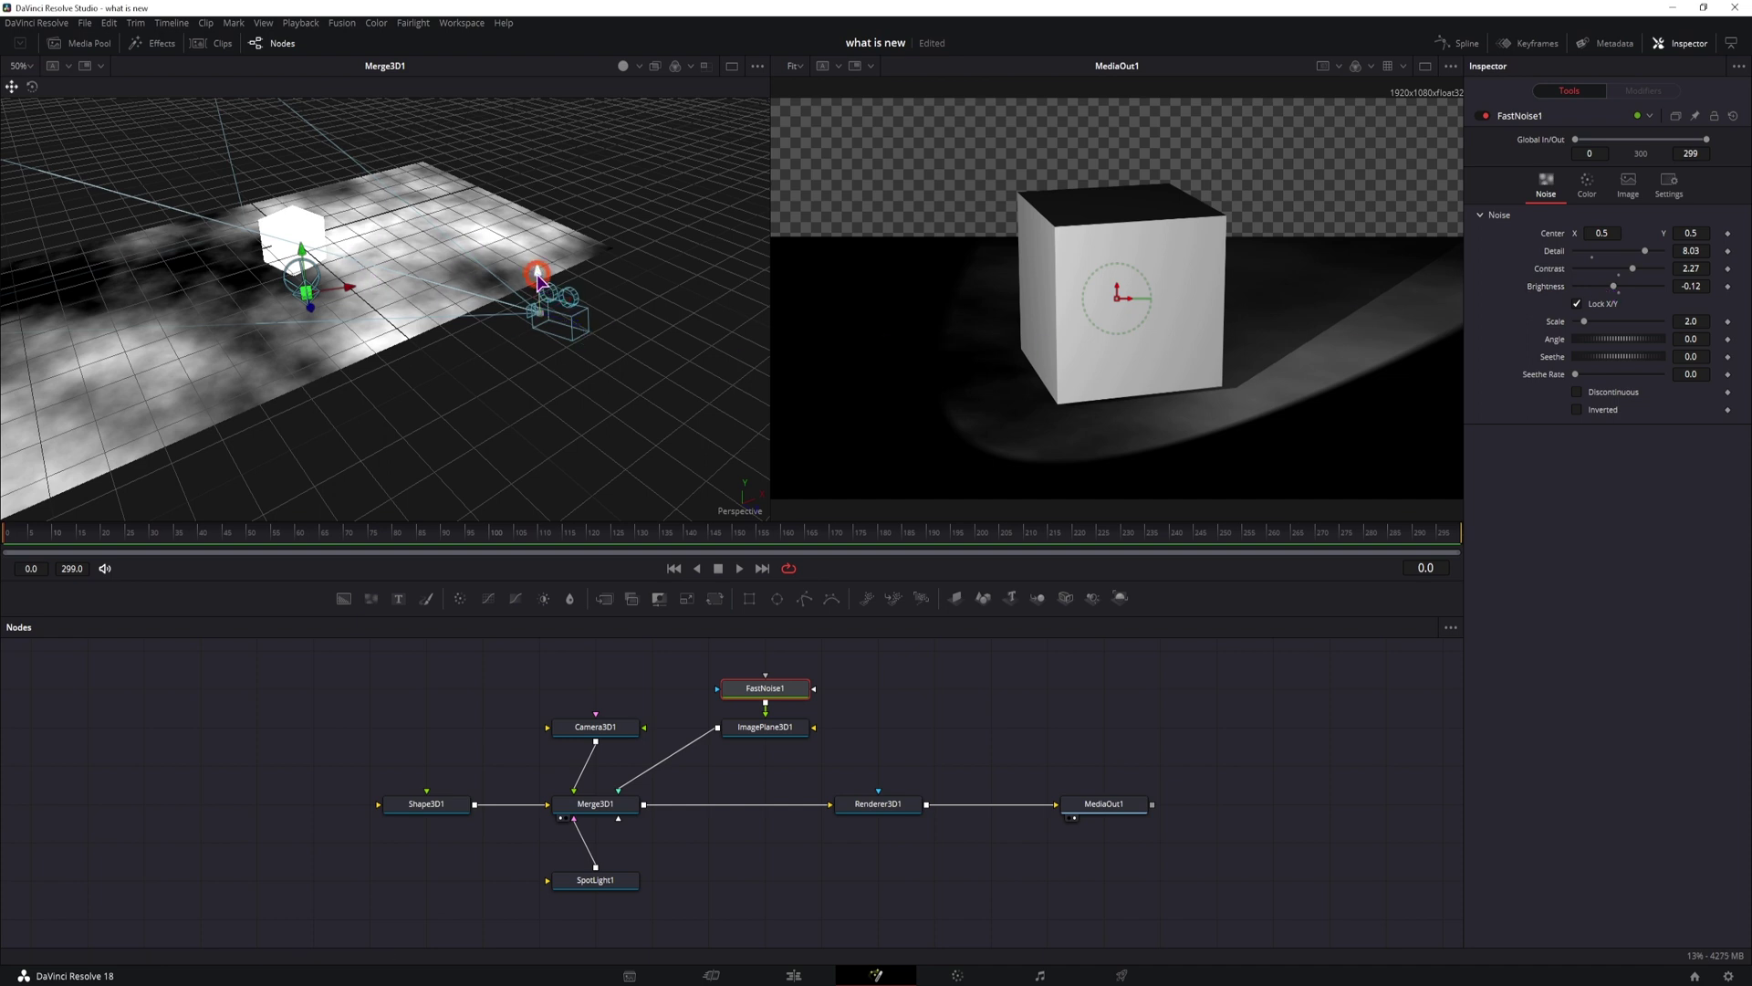
# - Raise and reframe the camera to look down on the cube, and set ImagePlane3D1's Z translation to -0.6 and unlocked X scale to 3.504
pyautogui.moveTo(539, 278); pyautogui.dragTo(554, 243)
pyautogui.press('w')
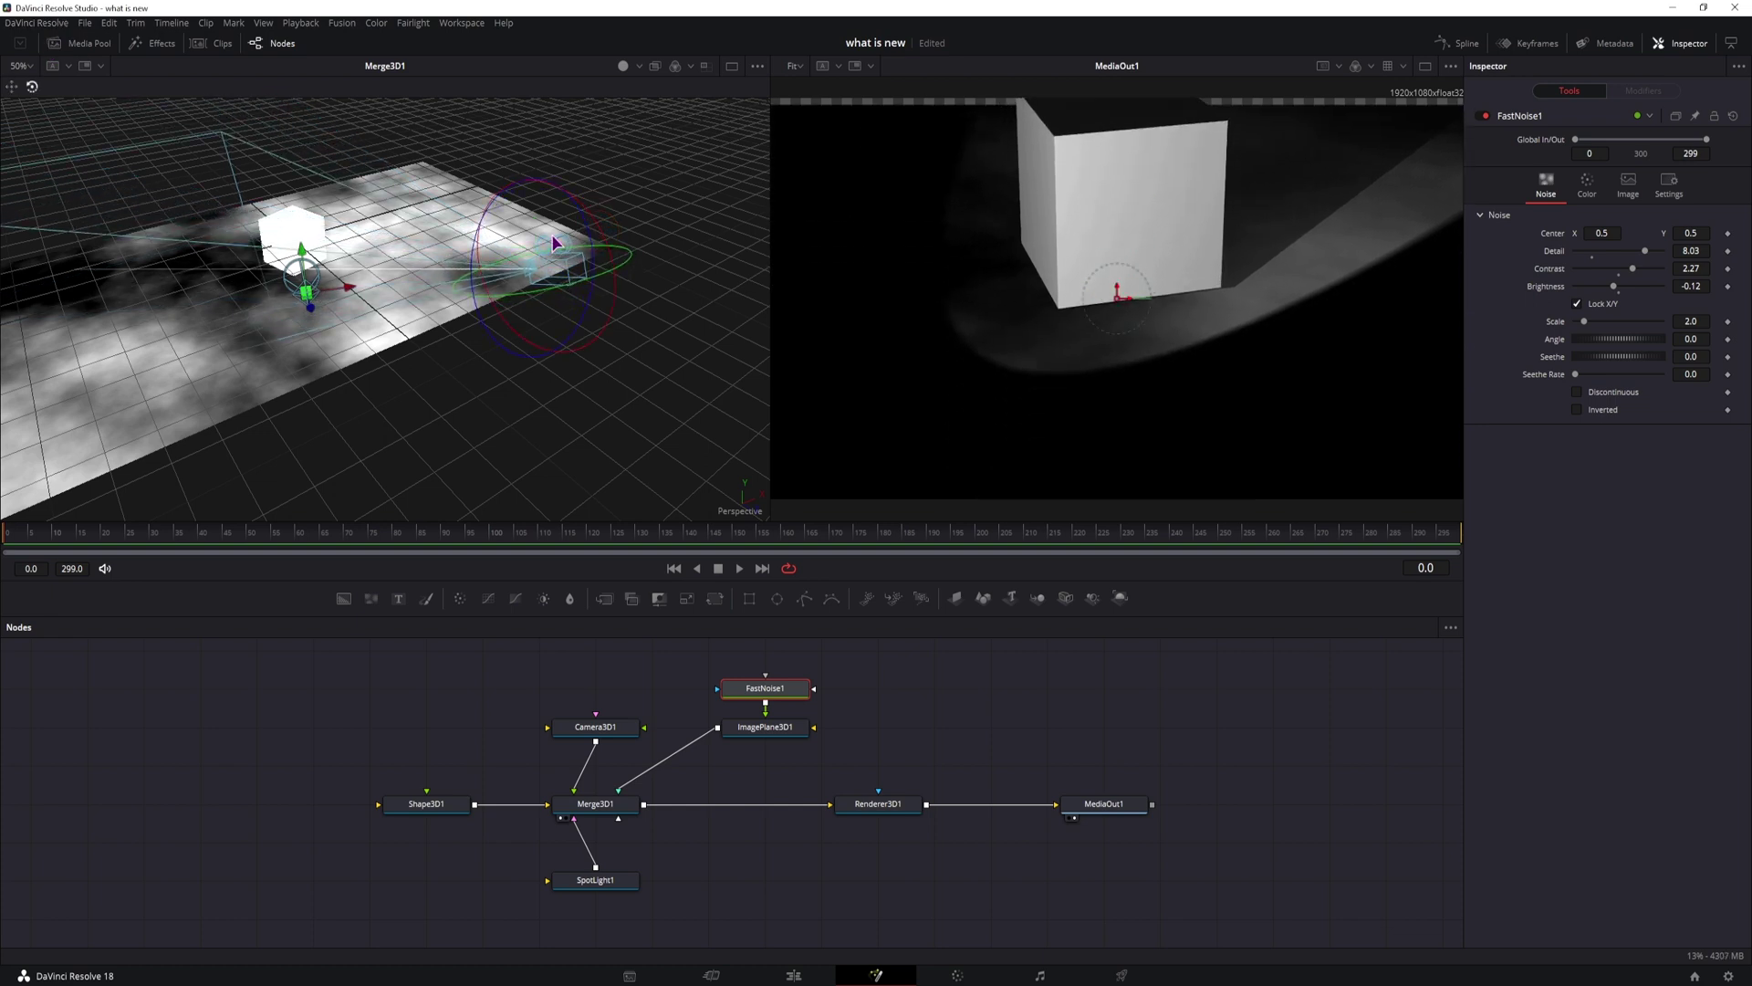
pyautogui.click(12, 86)
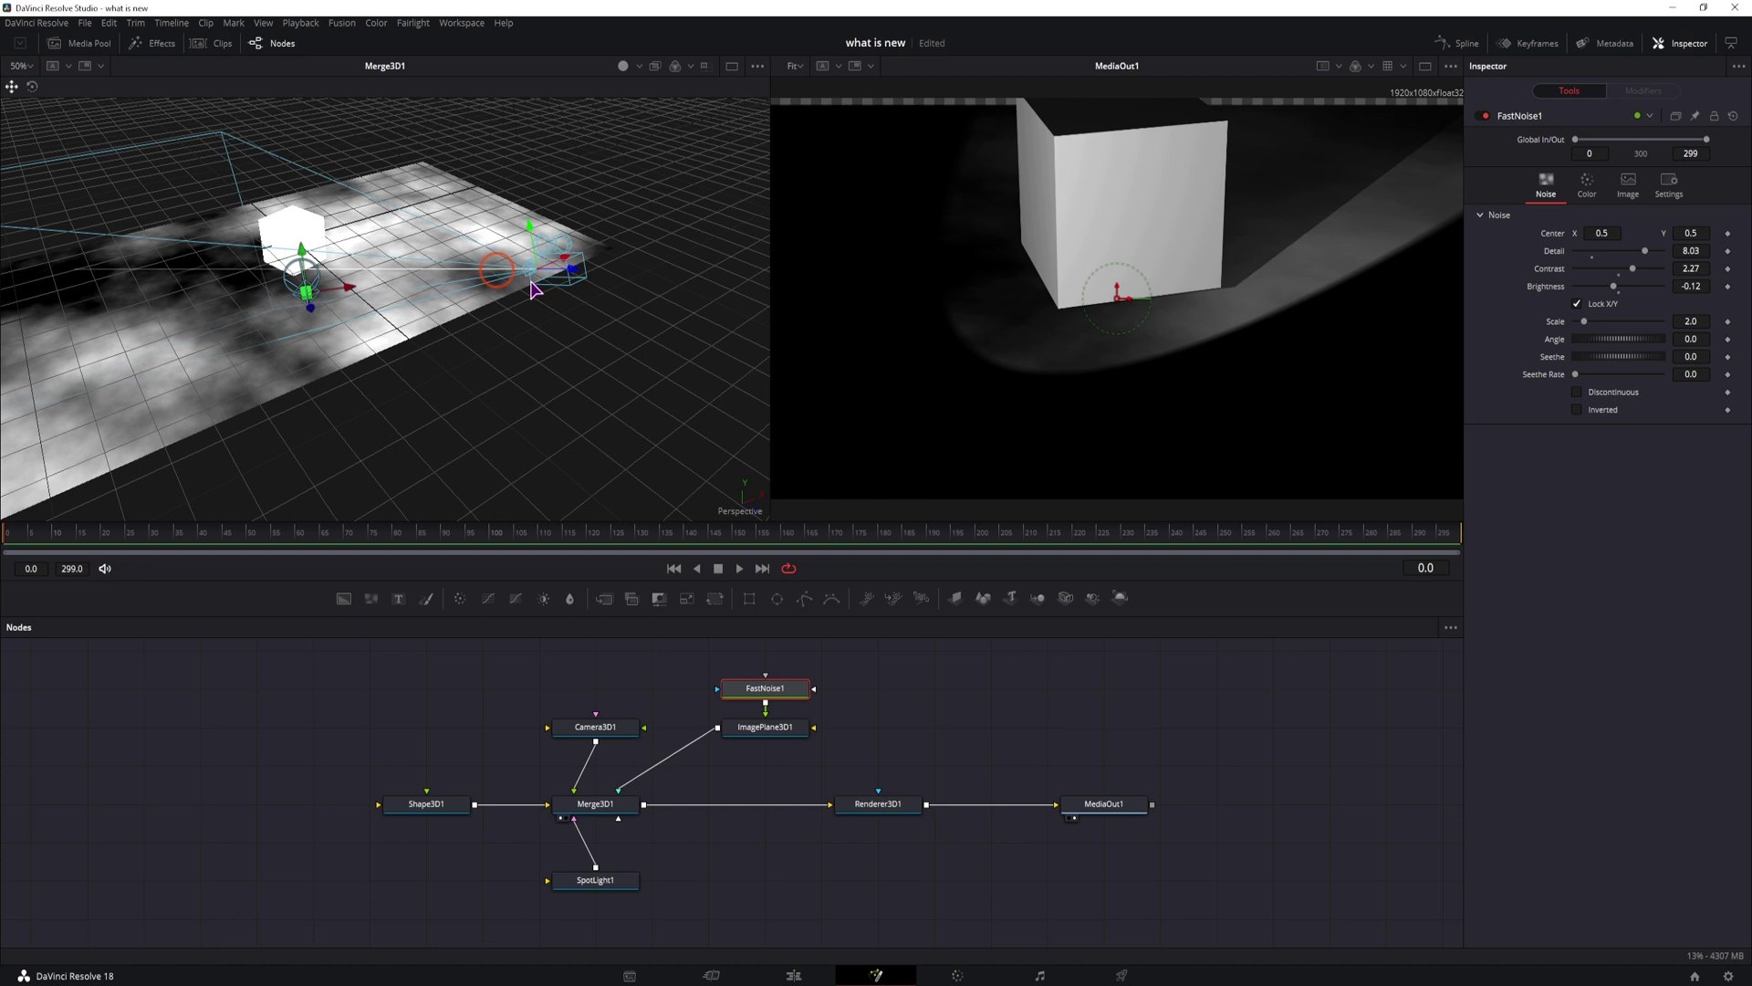
pyautogui.moveTo(575, 278); pyautogui.dragTo(489, 239)
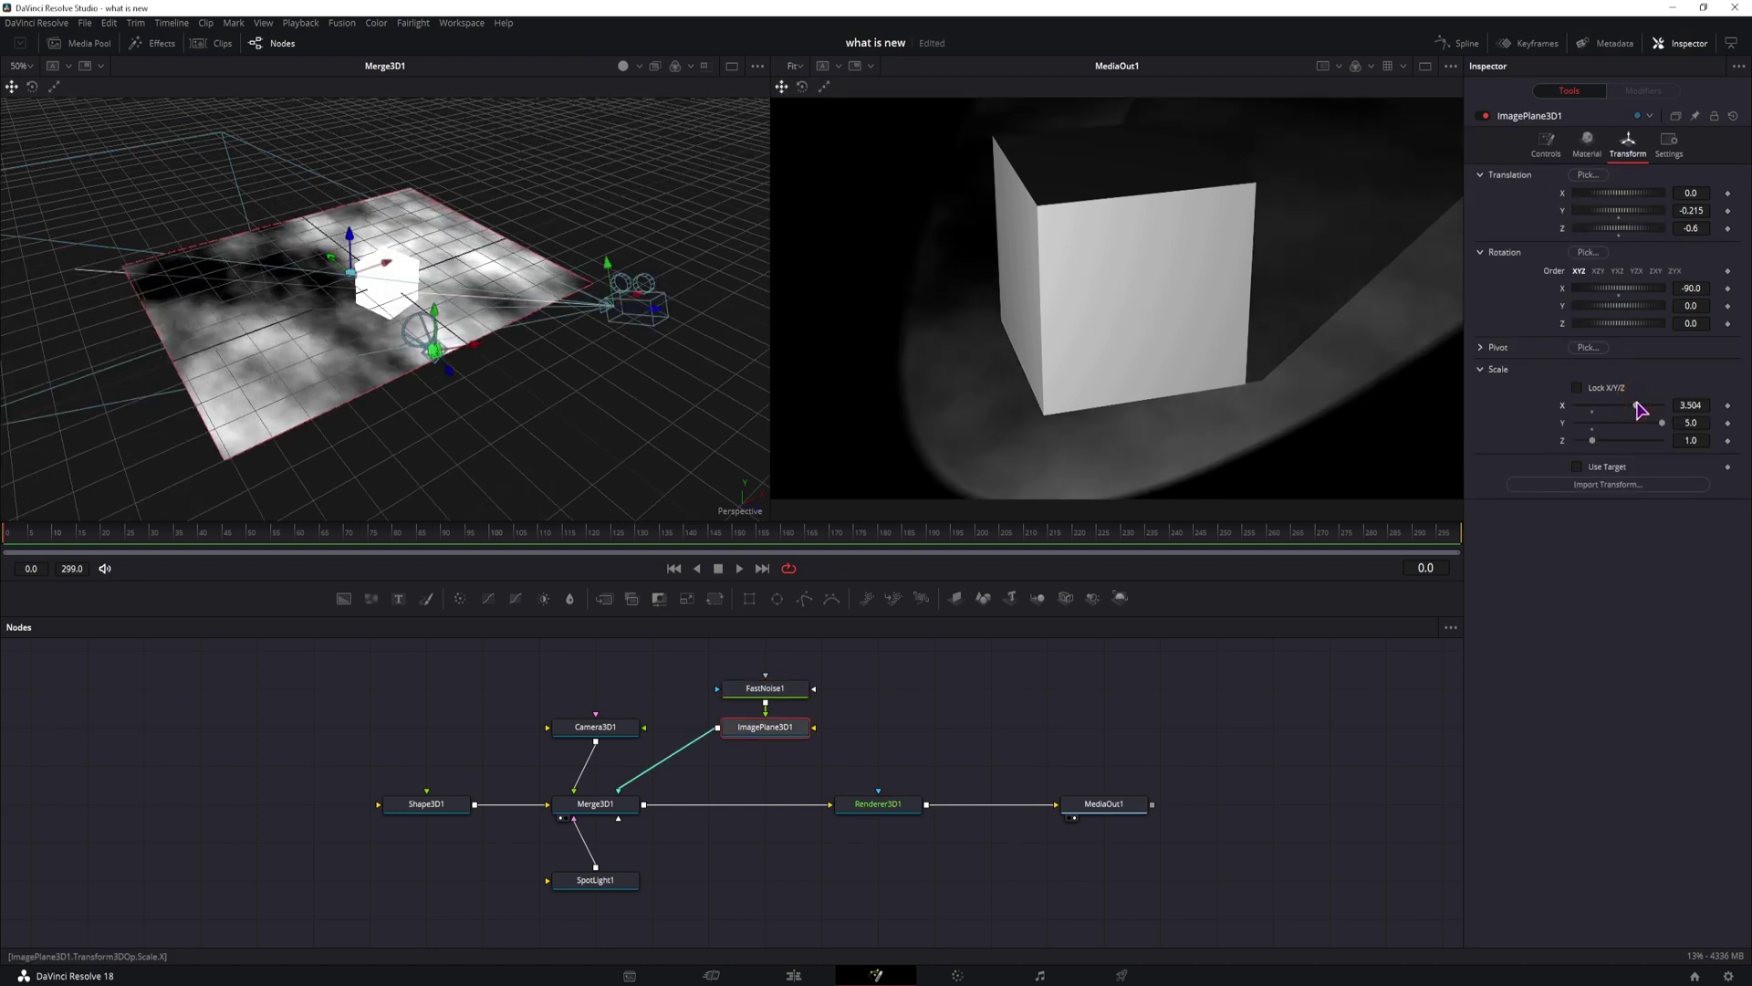
pyautogui.click(1066, 712)
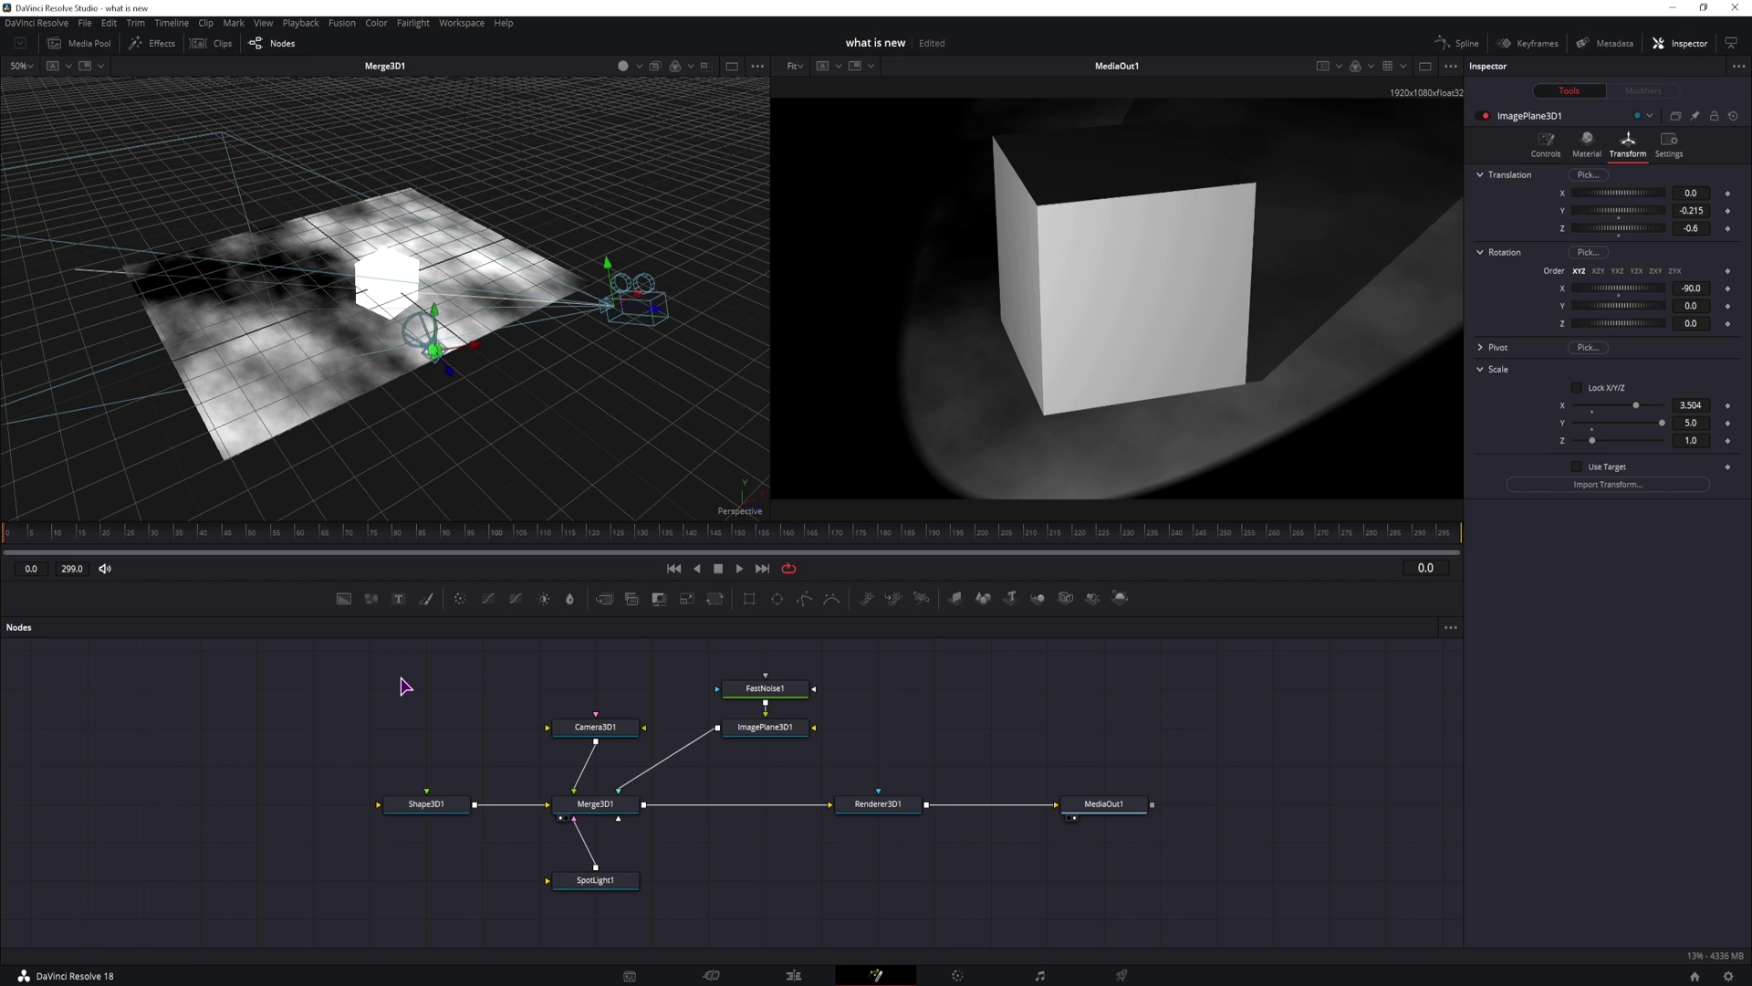
# - Add a second FastNoise node and a Blinn material node above and before Shape3D1
pyautogui.moveTo(373, 598); pyautogui.dragTo(222, 691)
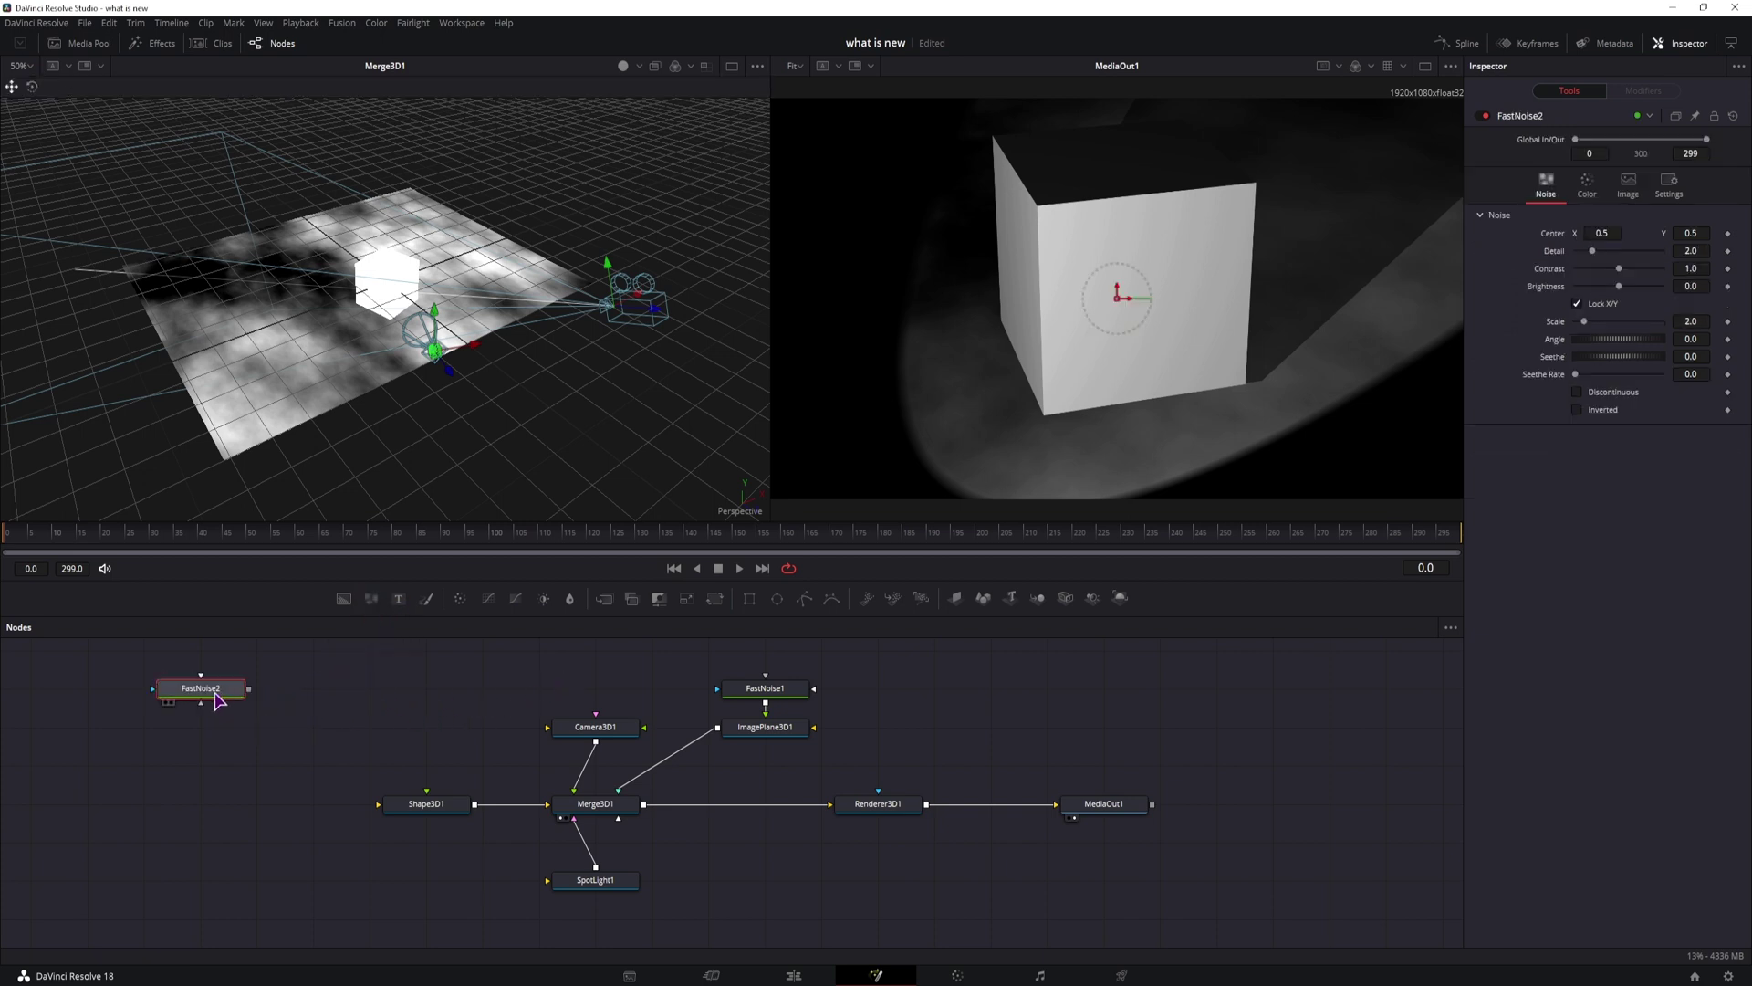
pyautogui.hotkey('ctrl', 'space')
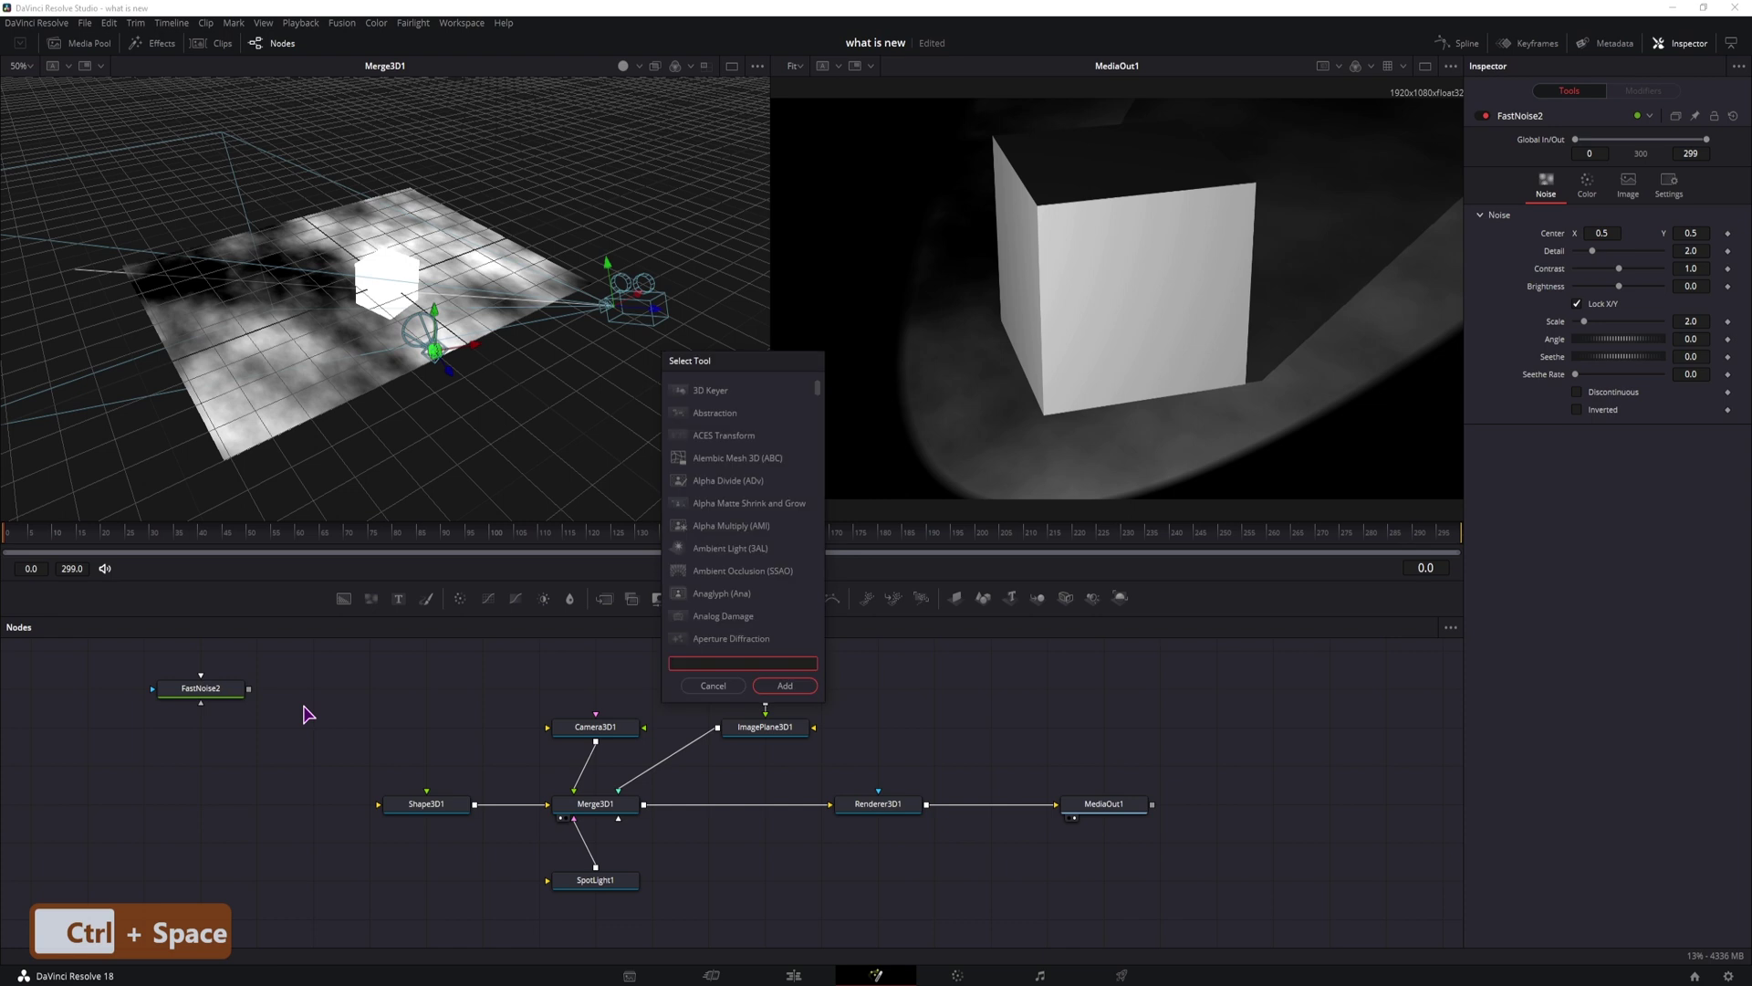
pyautogui.write('blinn')
pyautogui.press('Return')
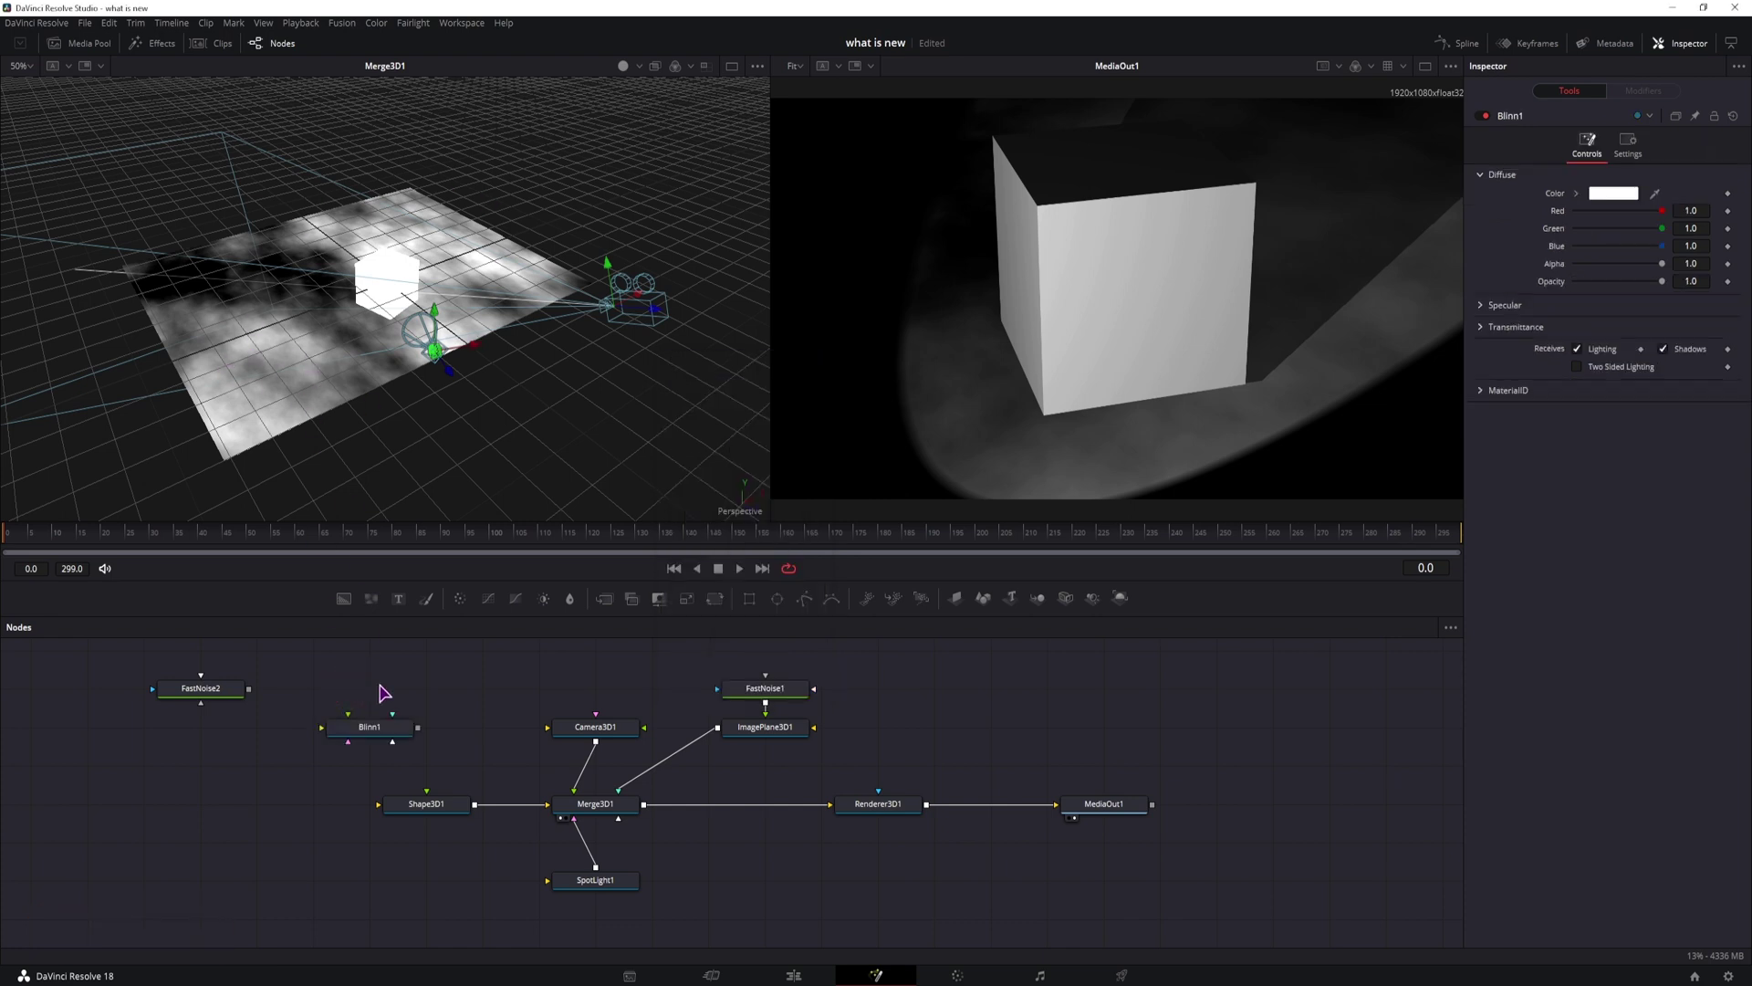
# - Add a Luma Keyer, feed FastNoise2 into it and Blinn1, and connect the keyer to Blinn1 and Blinn1 to Shape3D1's material input
pyautogui.click(206, 691)
pyautogui.press('1')
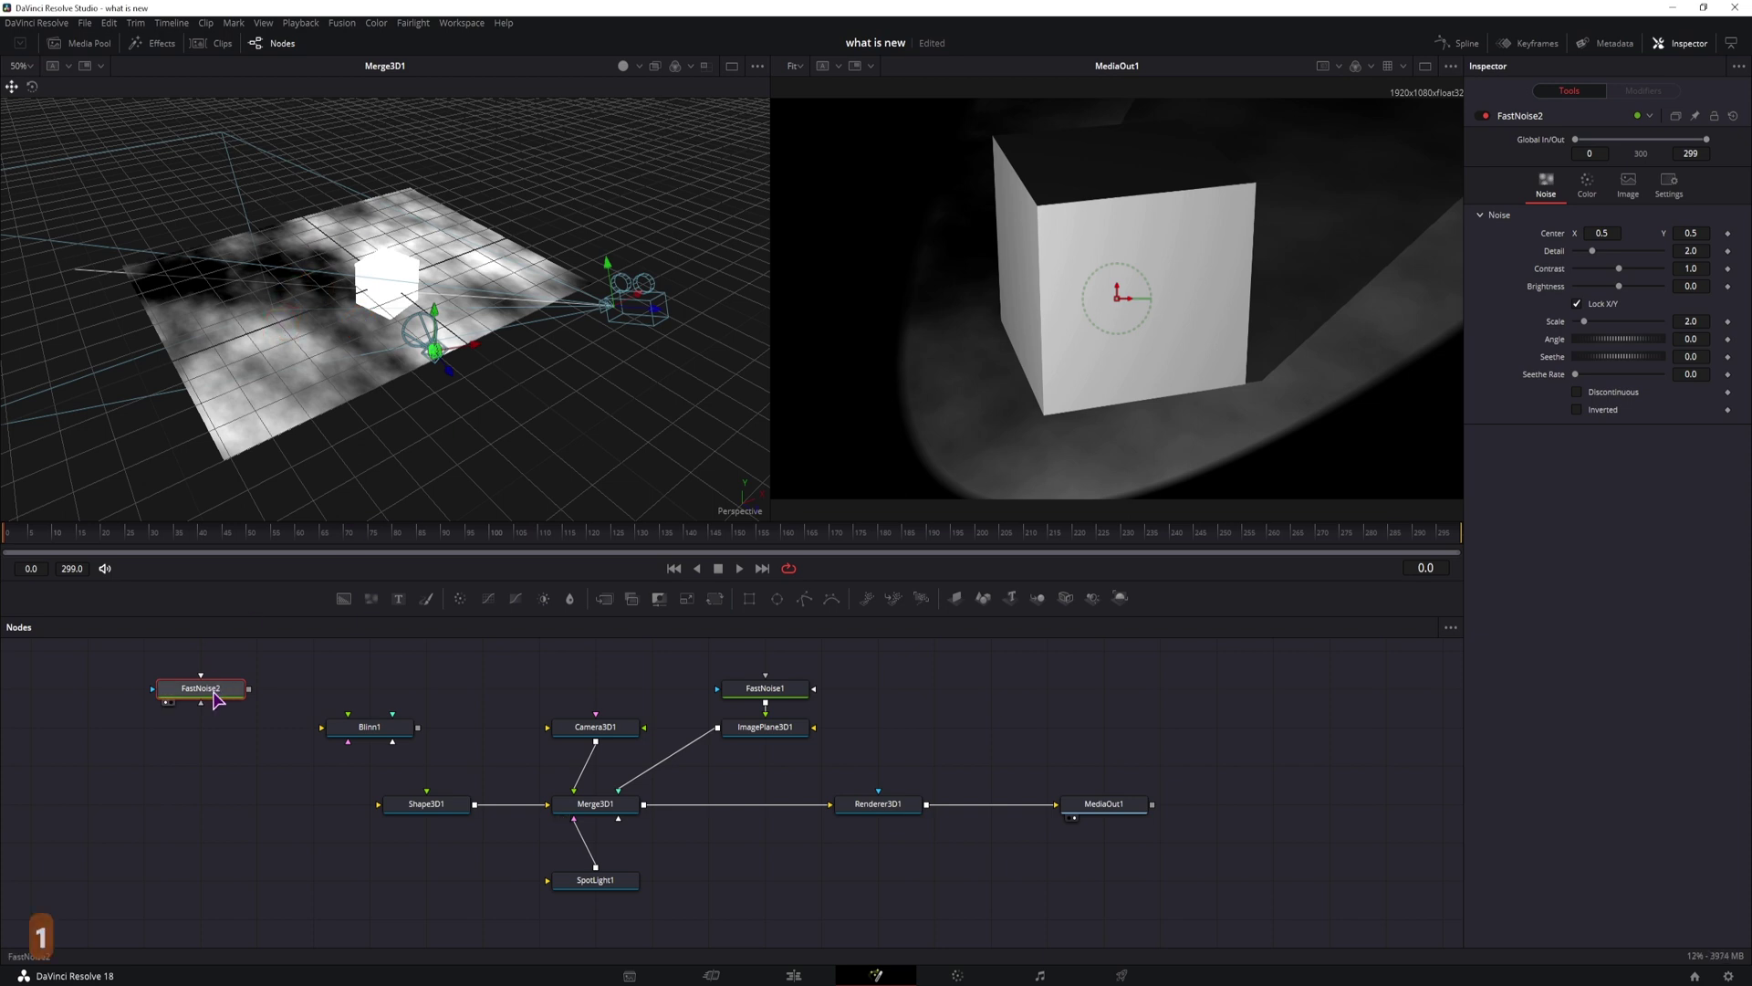
pyautogui.hotkey('ctrl', 'space')
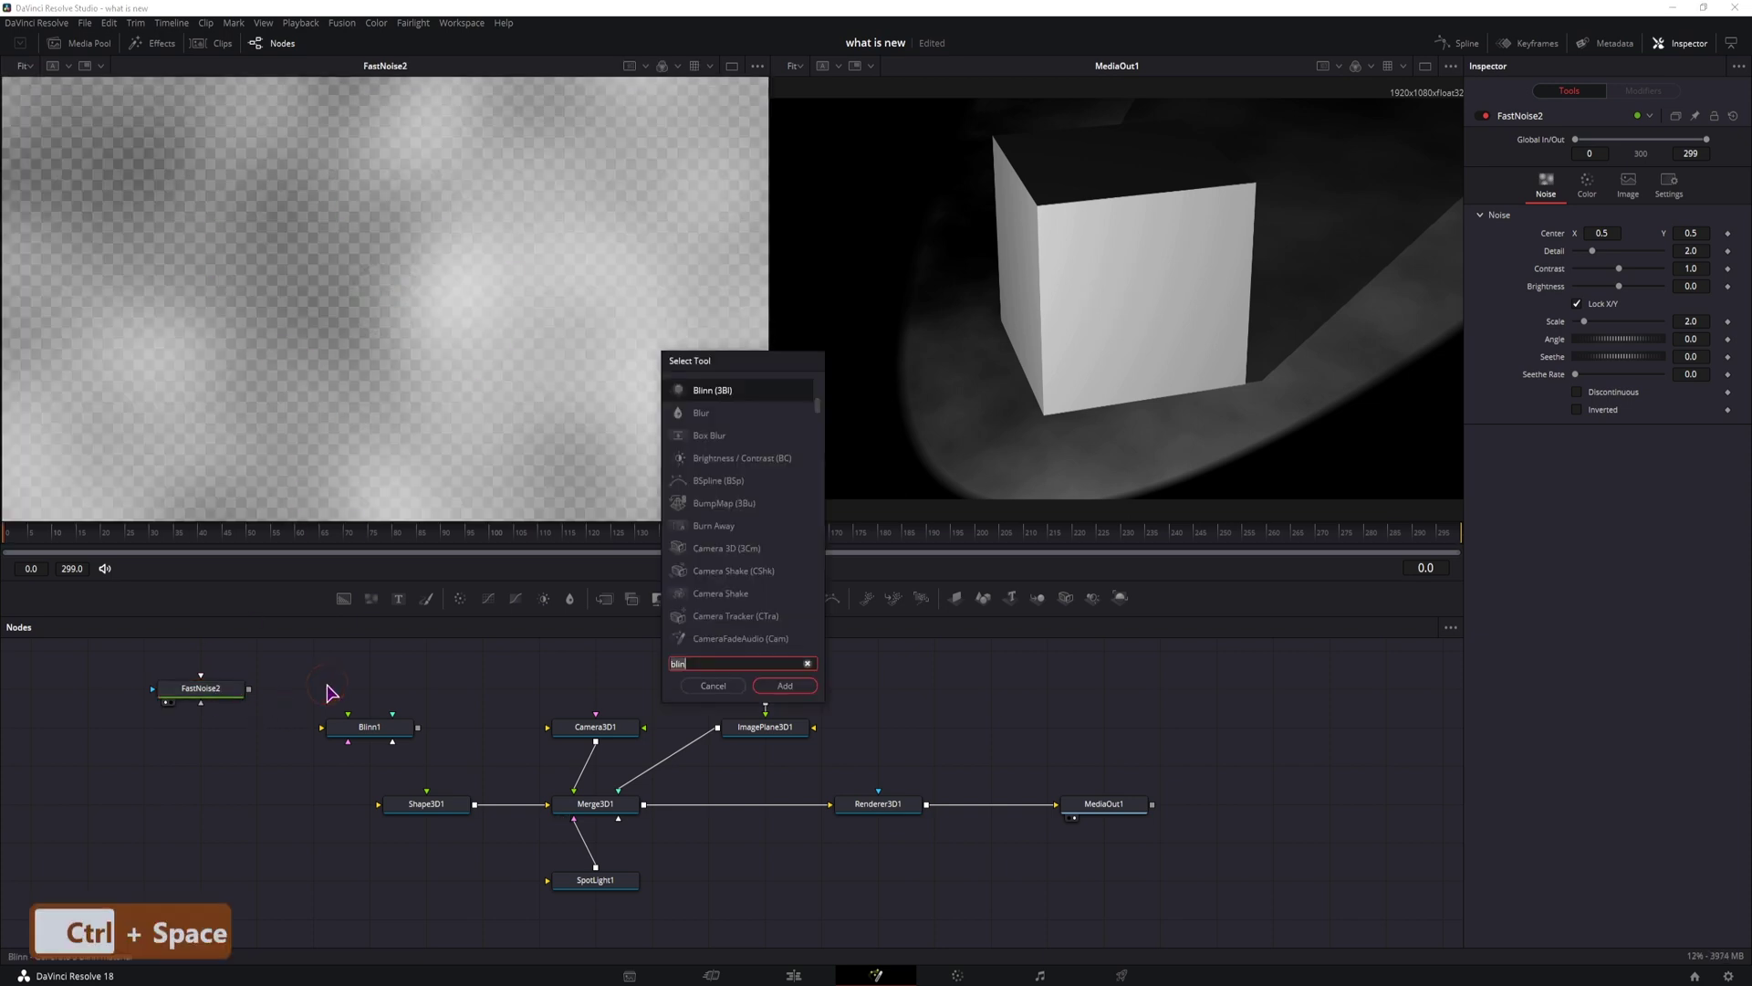
pyautogui.write('lum')
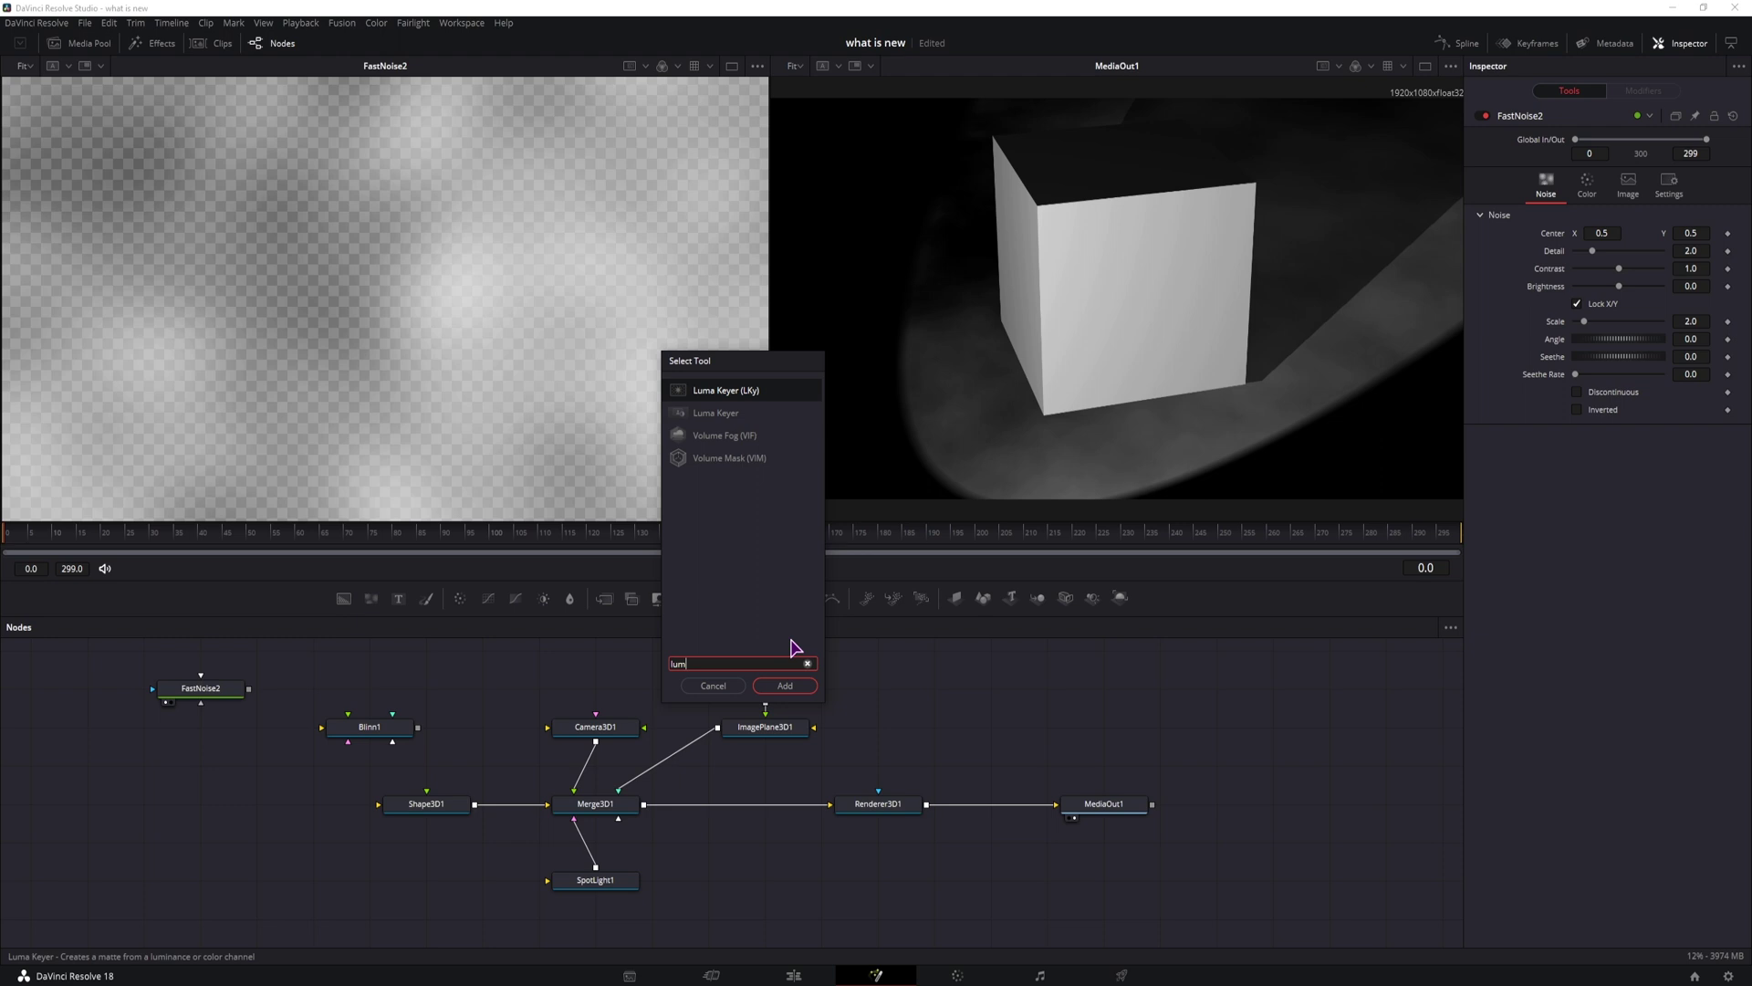
pyautogui.click(785, 687)
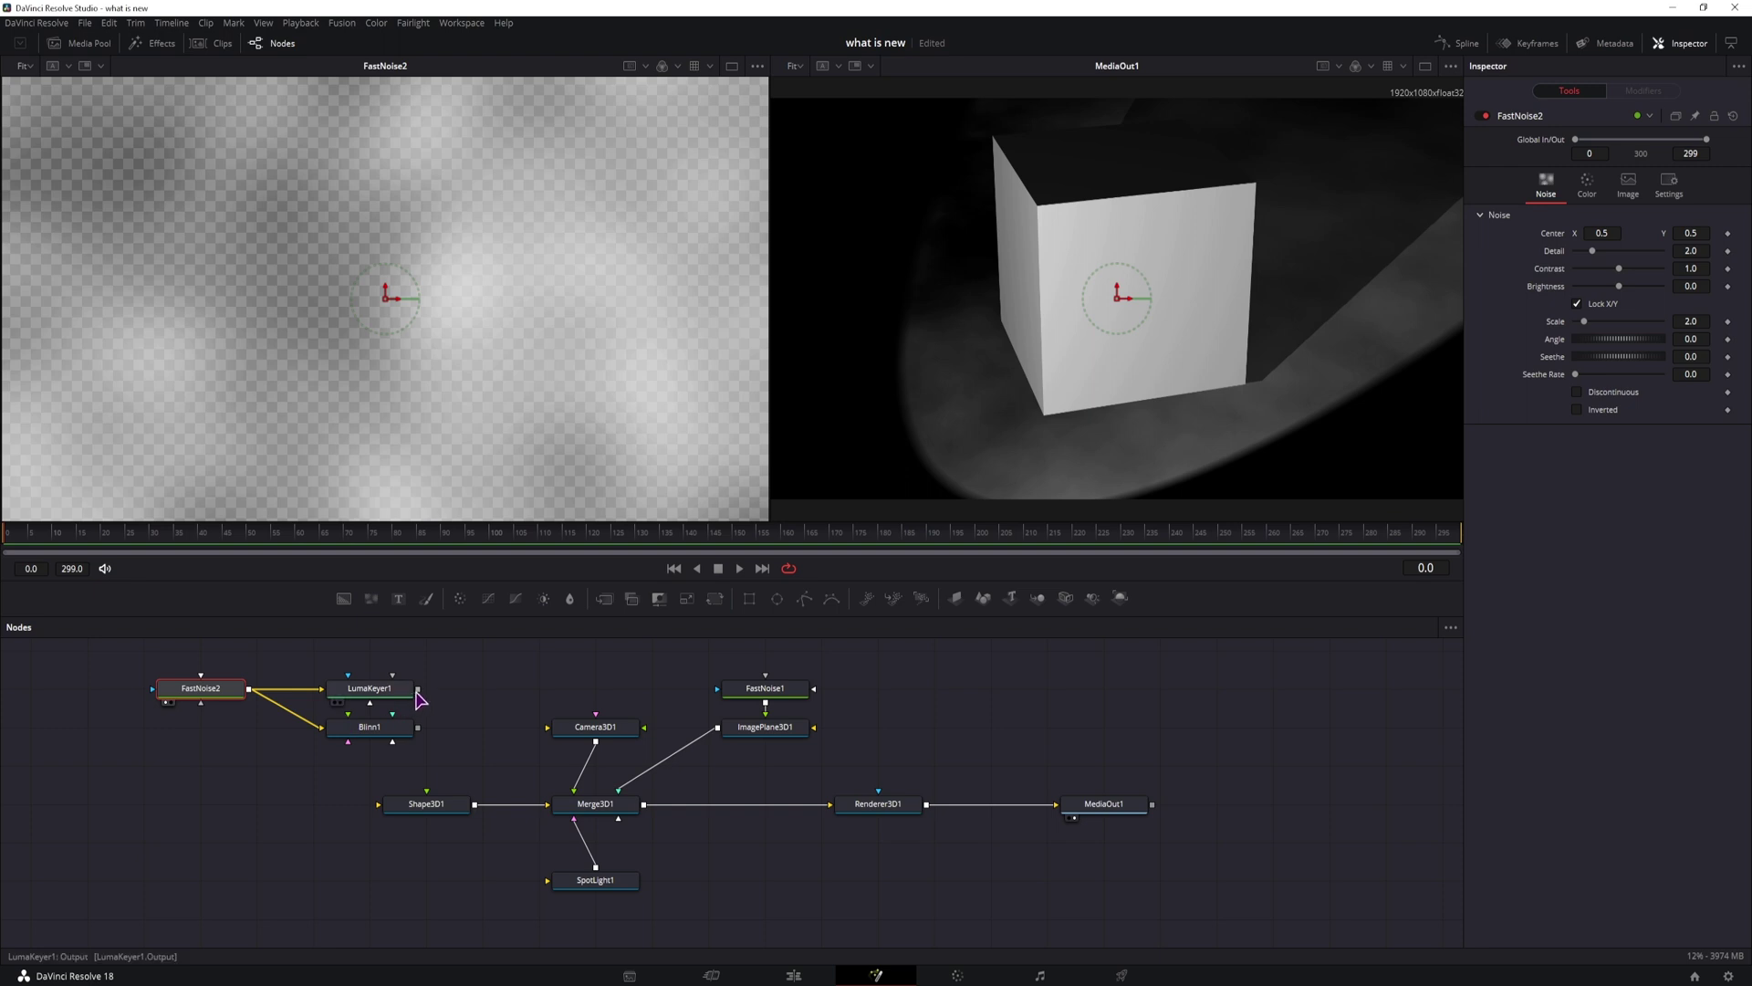
pyautogui.moveTo(418, 688); pyautogui.dragTo(426, 801)
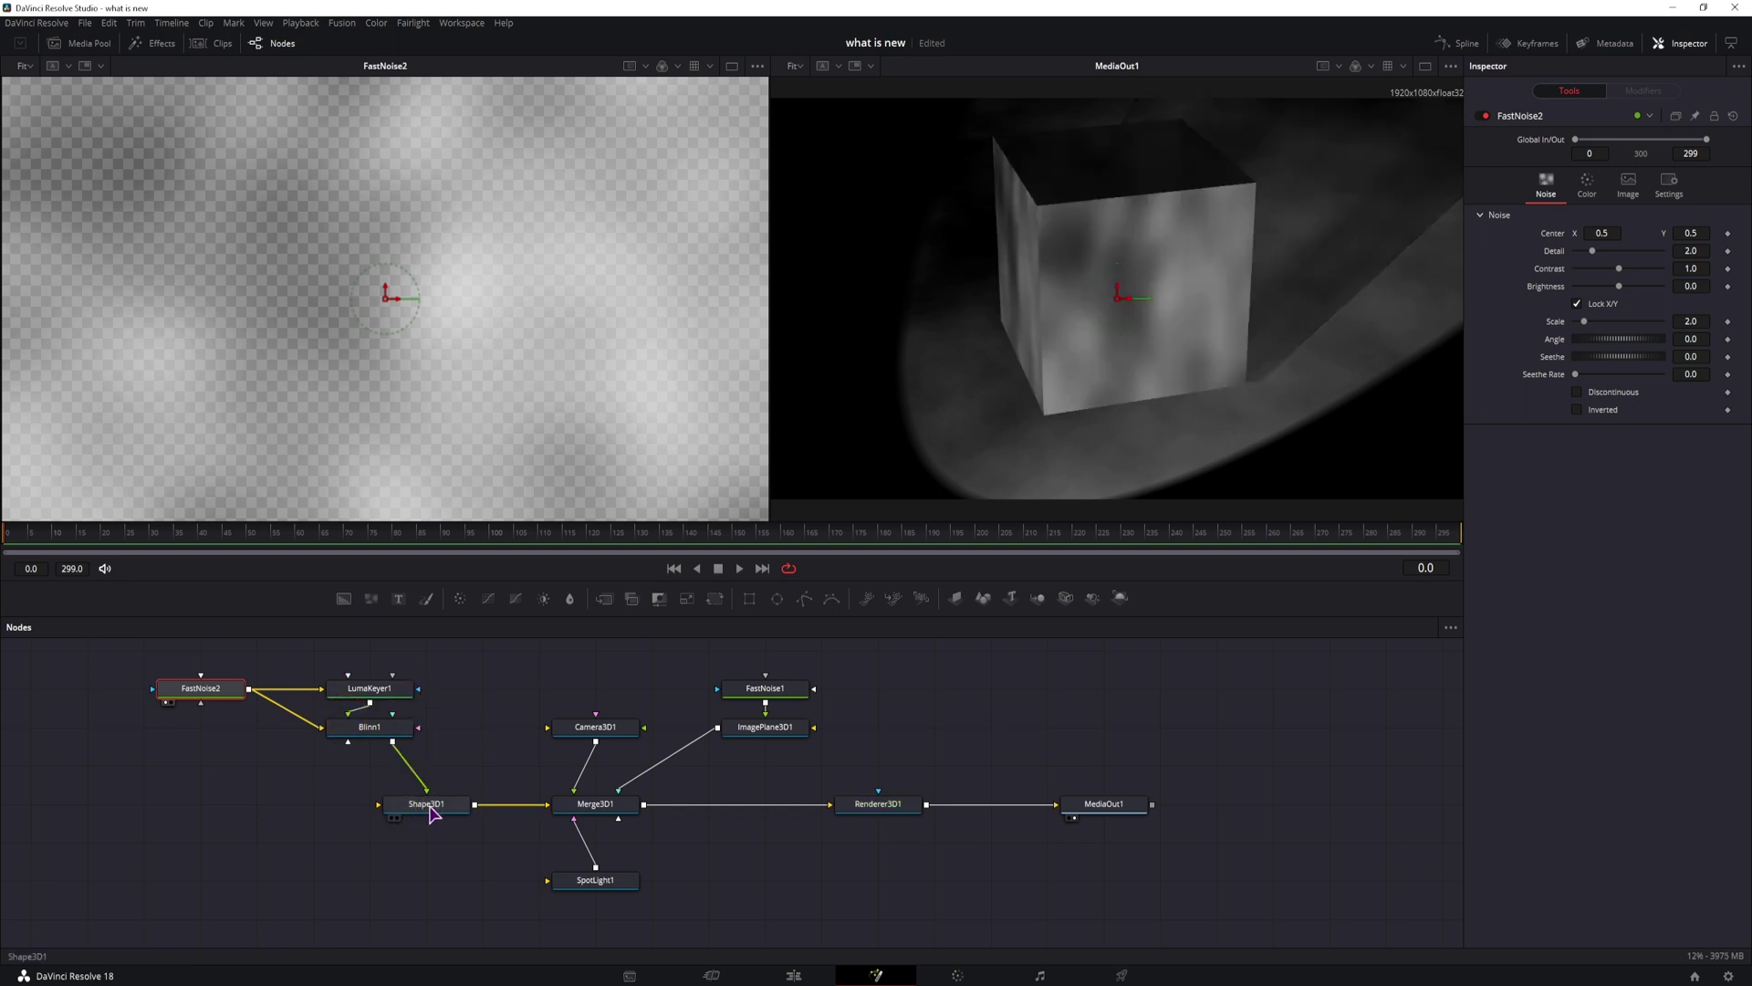
# - Tint FastNoise2's Color 1 red (0.646, 0.181, 0.118) and narrow LumaKeyer1's luminance range from both ends
pyautogui.click(1589, 191)
pyautogui.moveTo(1576, 280); pyautogui.dragTo(1597, 283)
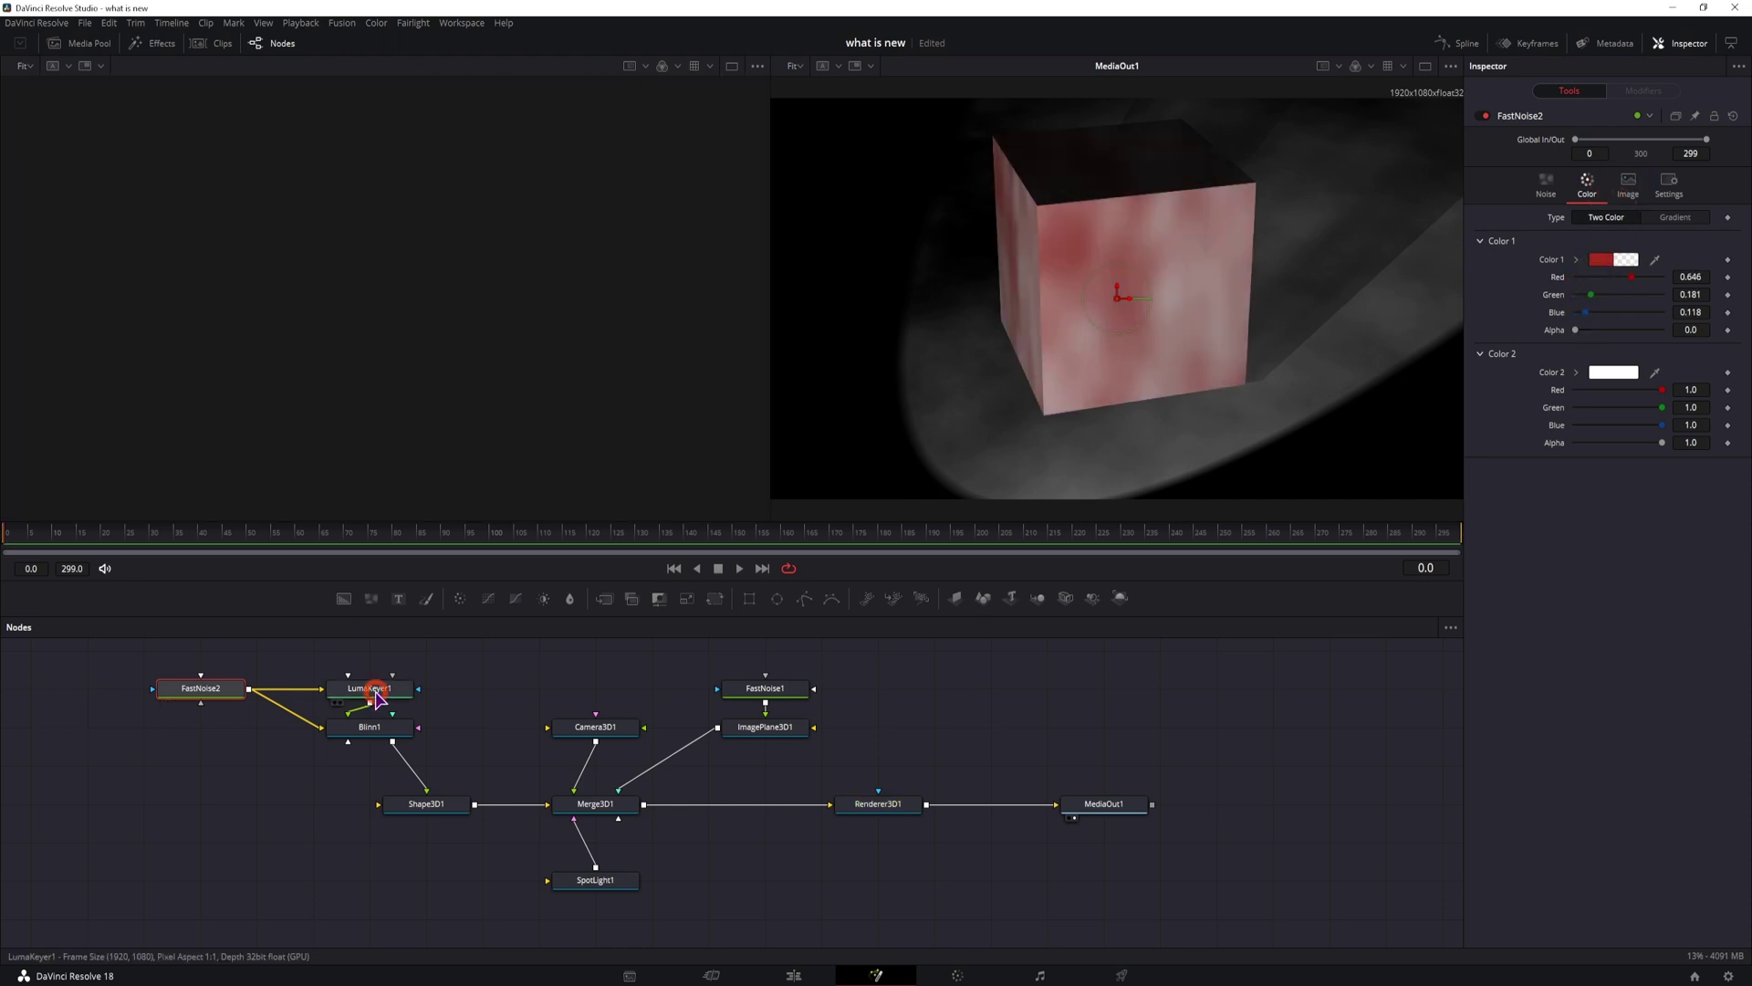
pyautogui.click(383, 694)
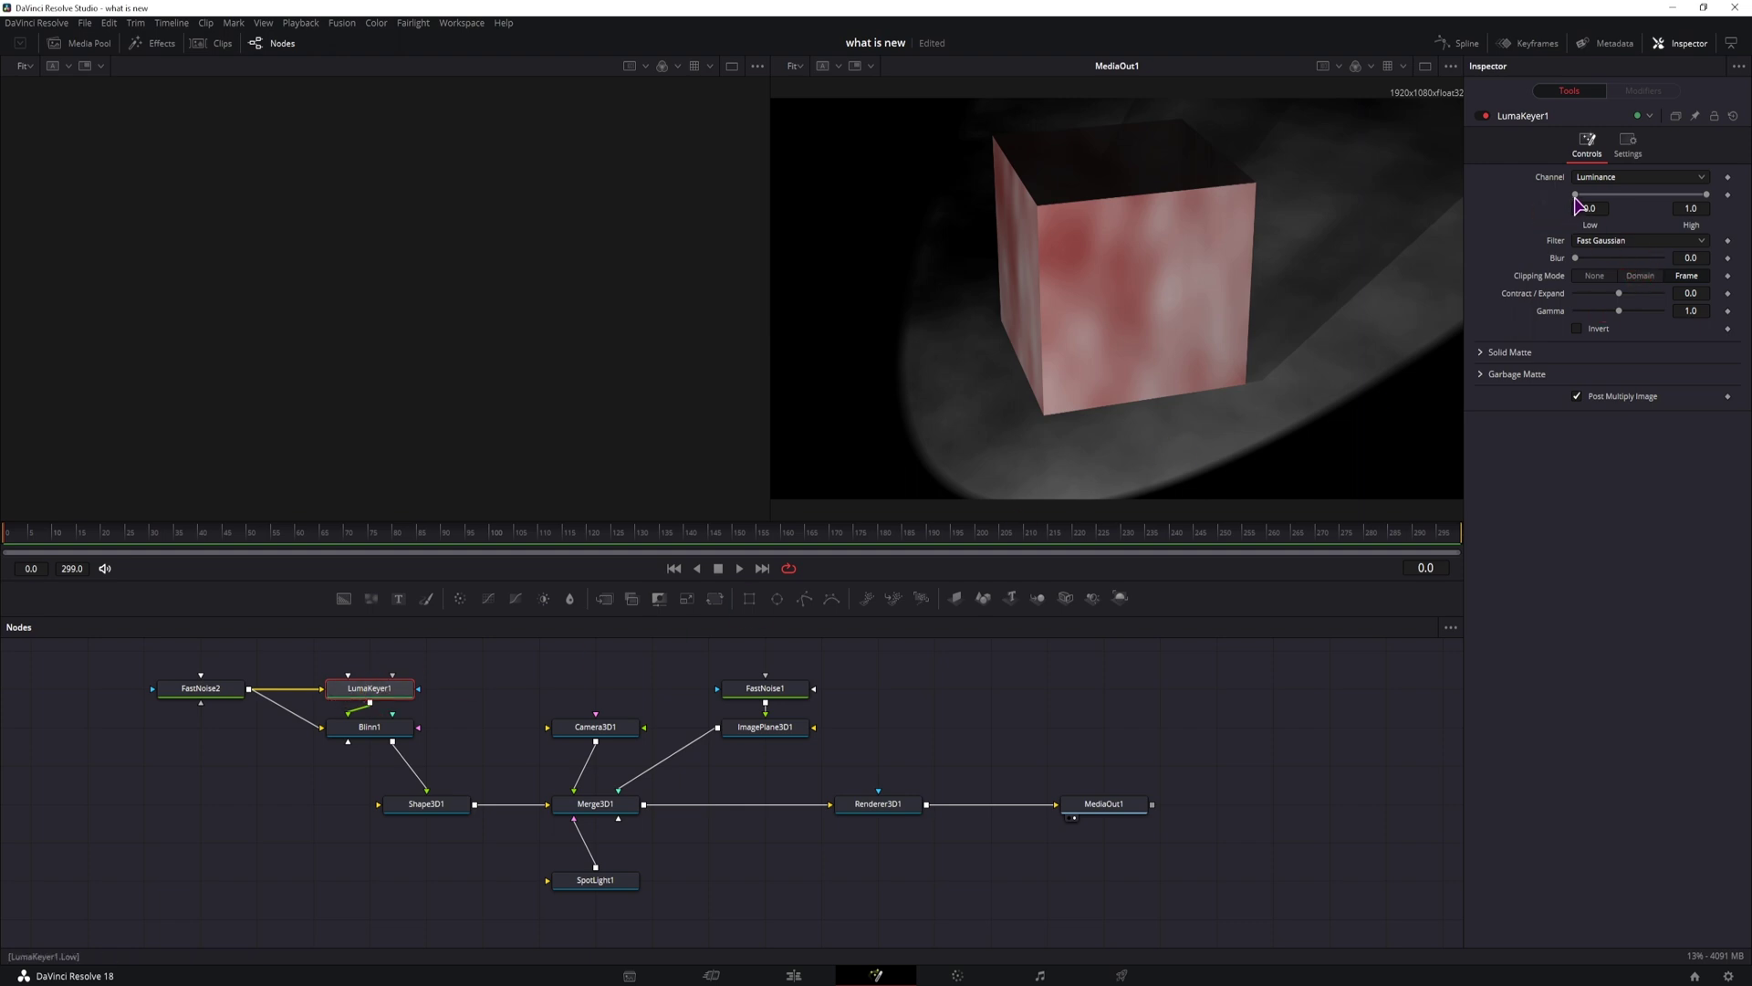
pyautogui.moveTo(1575, 195); pyautogui.dragTo(1622, 194)
pyautogui.moveTo(1707, 194); pyautogui.dragTo(1655, 194)
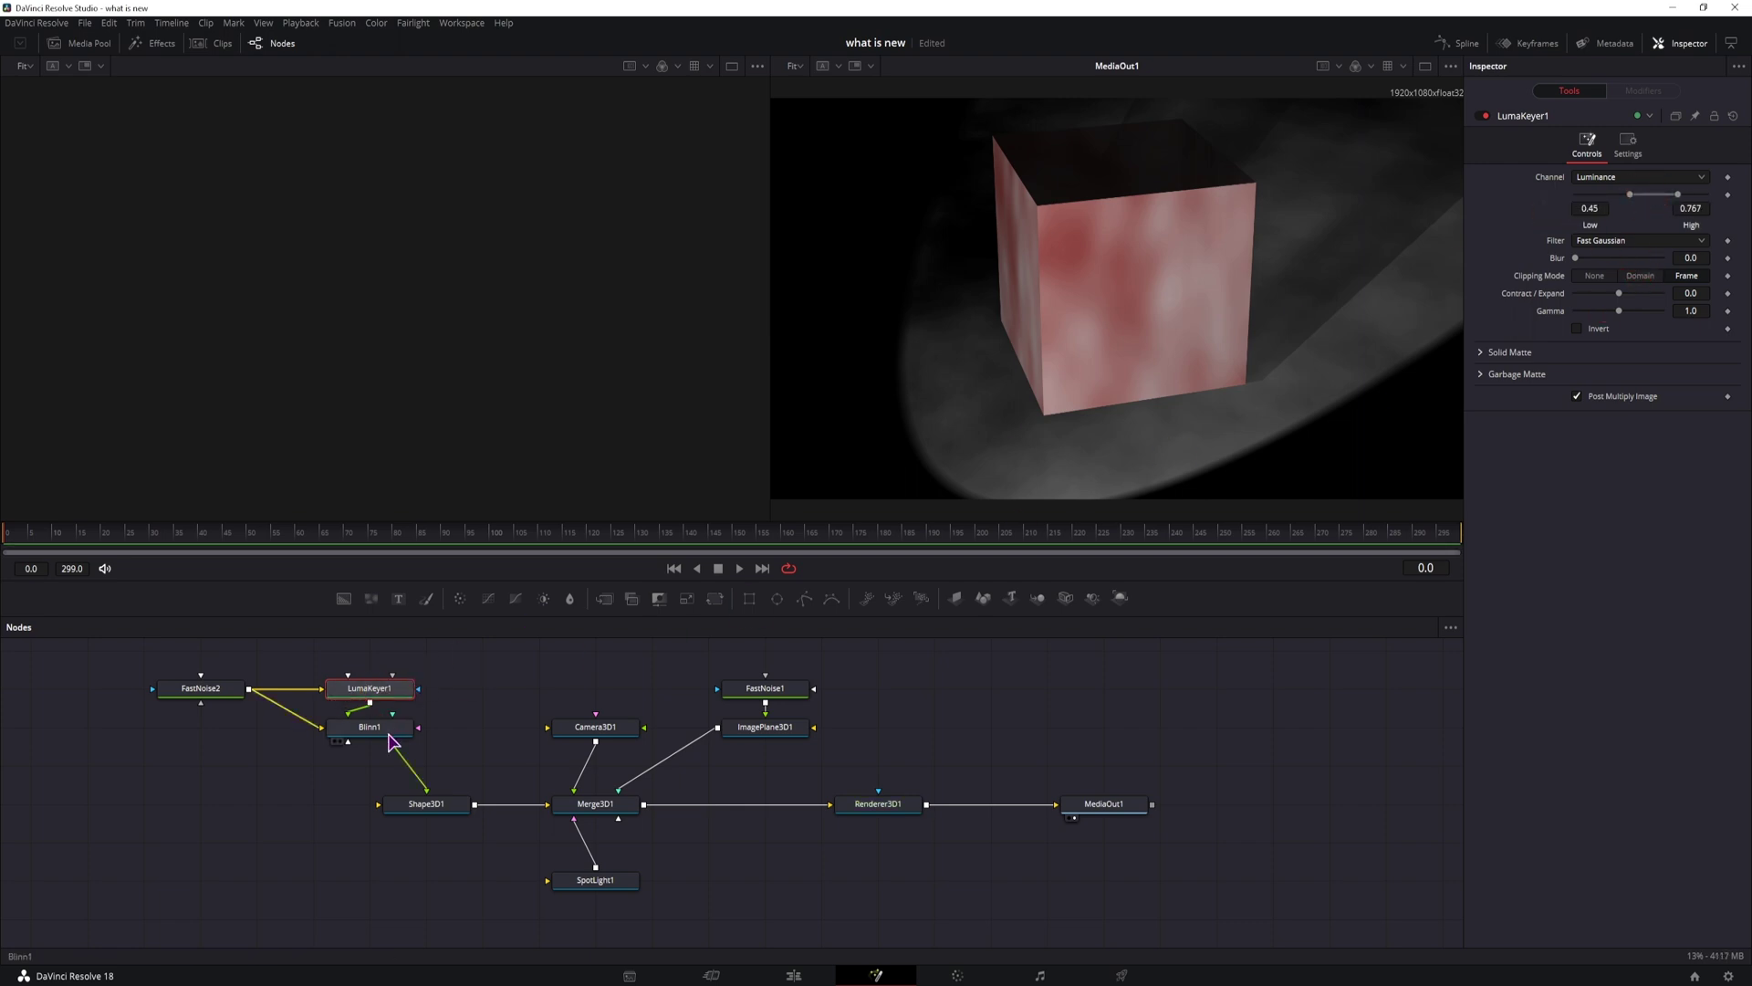
# - Make Blinn1 translucent with alpha 0.598 and opacity 0.213, and enable two-sided lighting
pyautogui.click(388, 735)
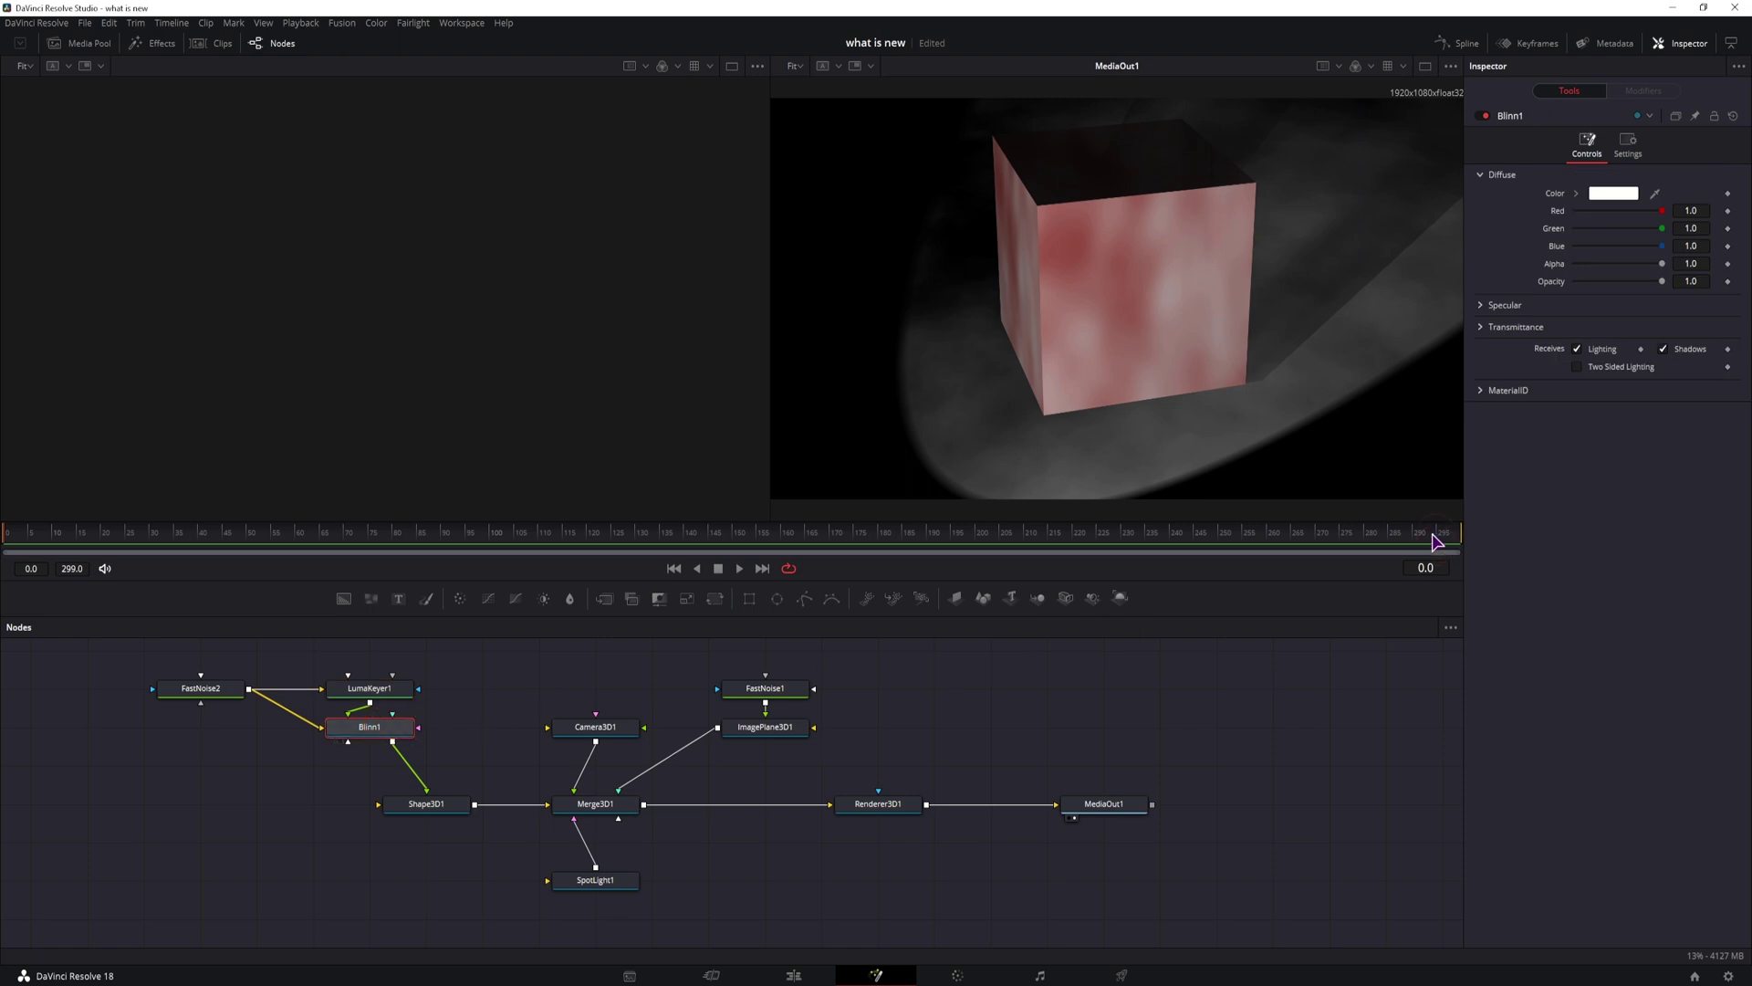
pyautogui.moveTo(1662, 263); pyautogui.dragTo(1593, 290)
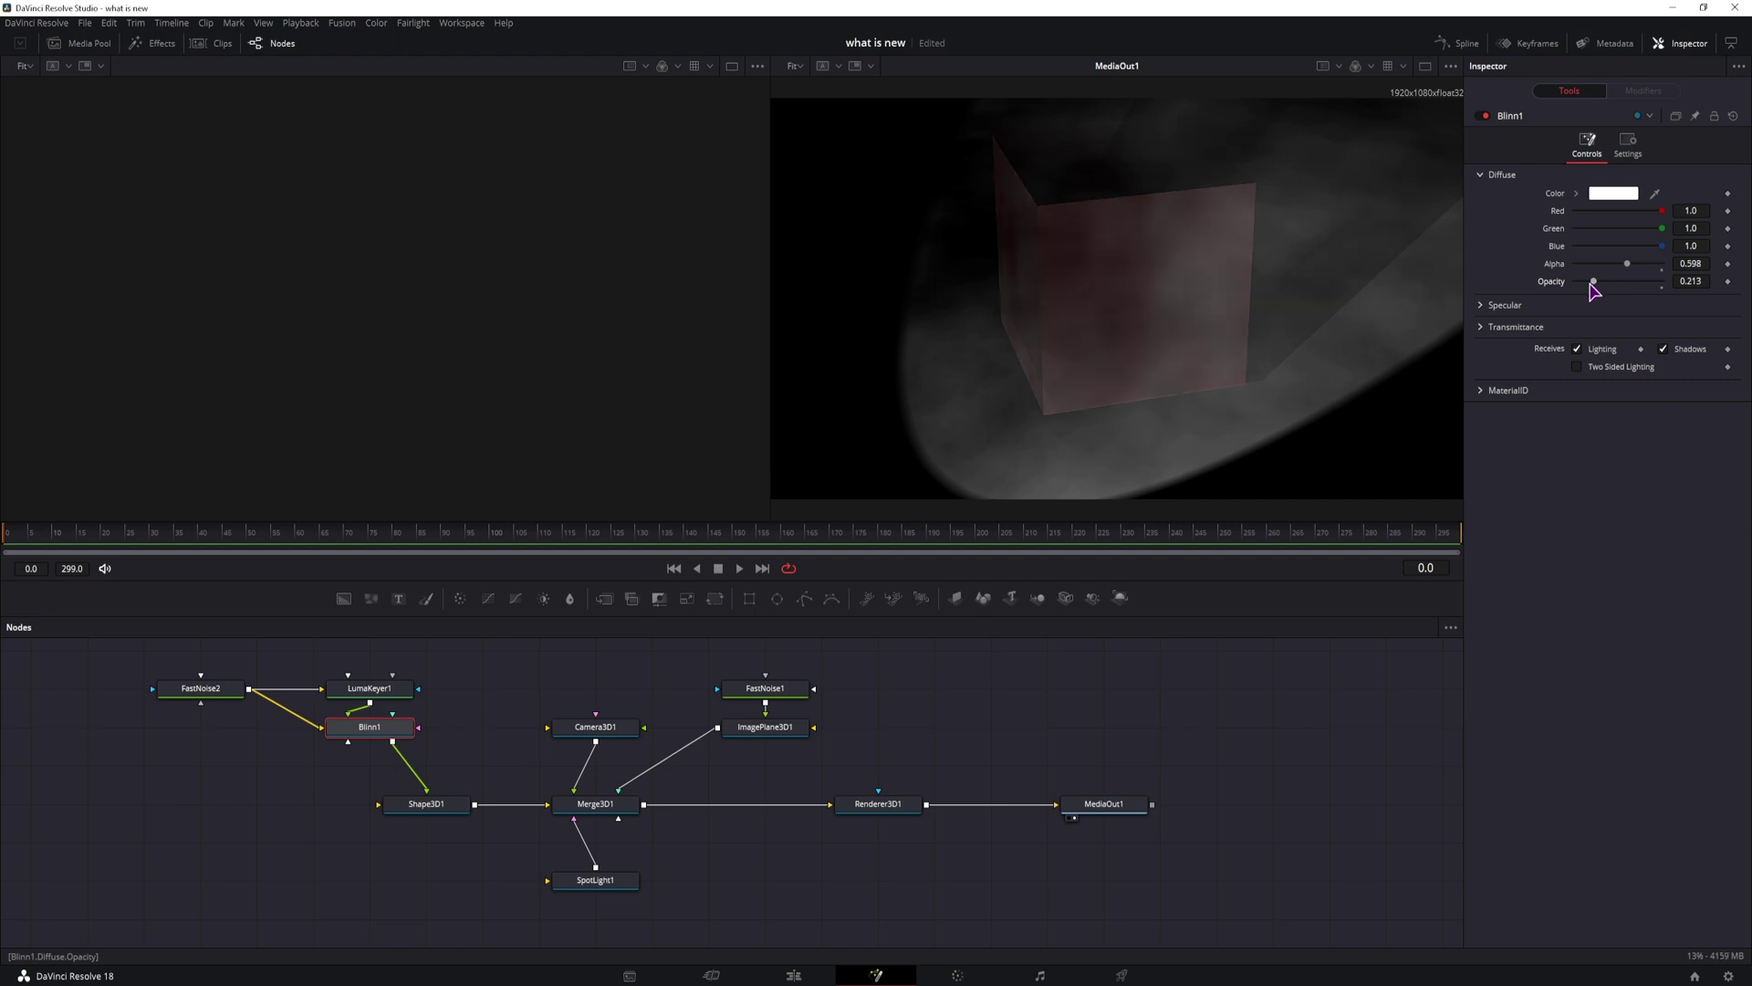
pyautogui.click(1577, 367)
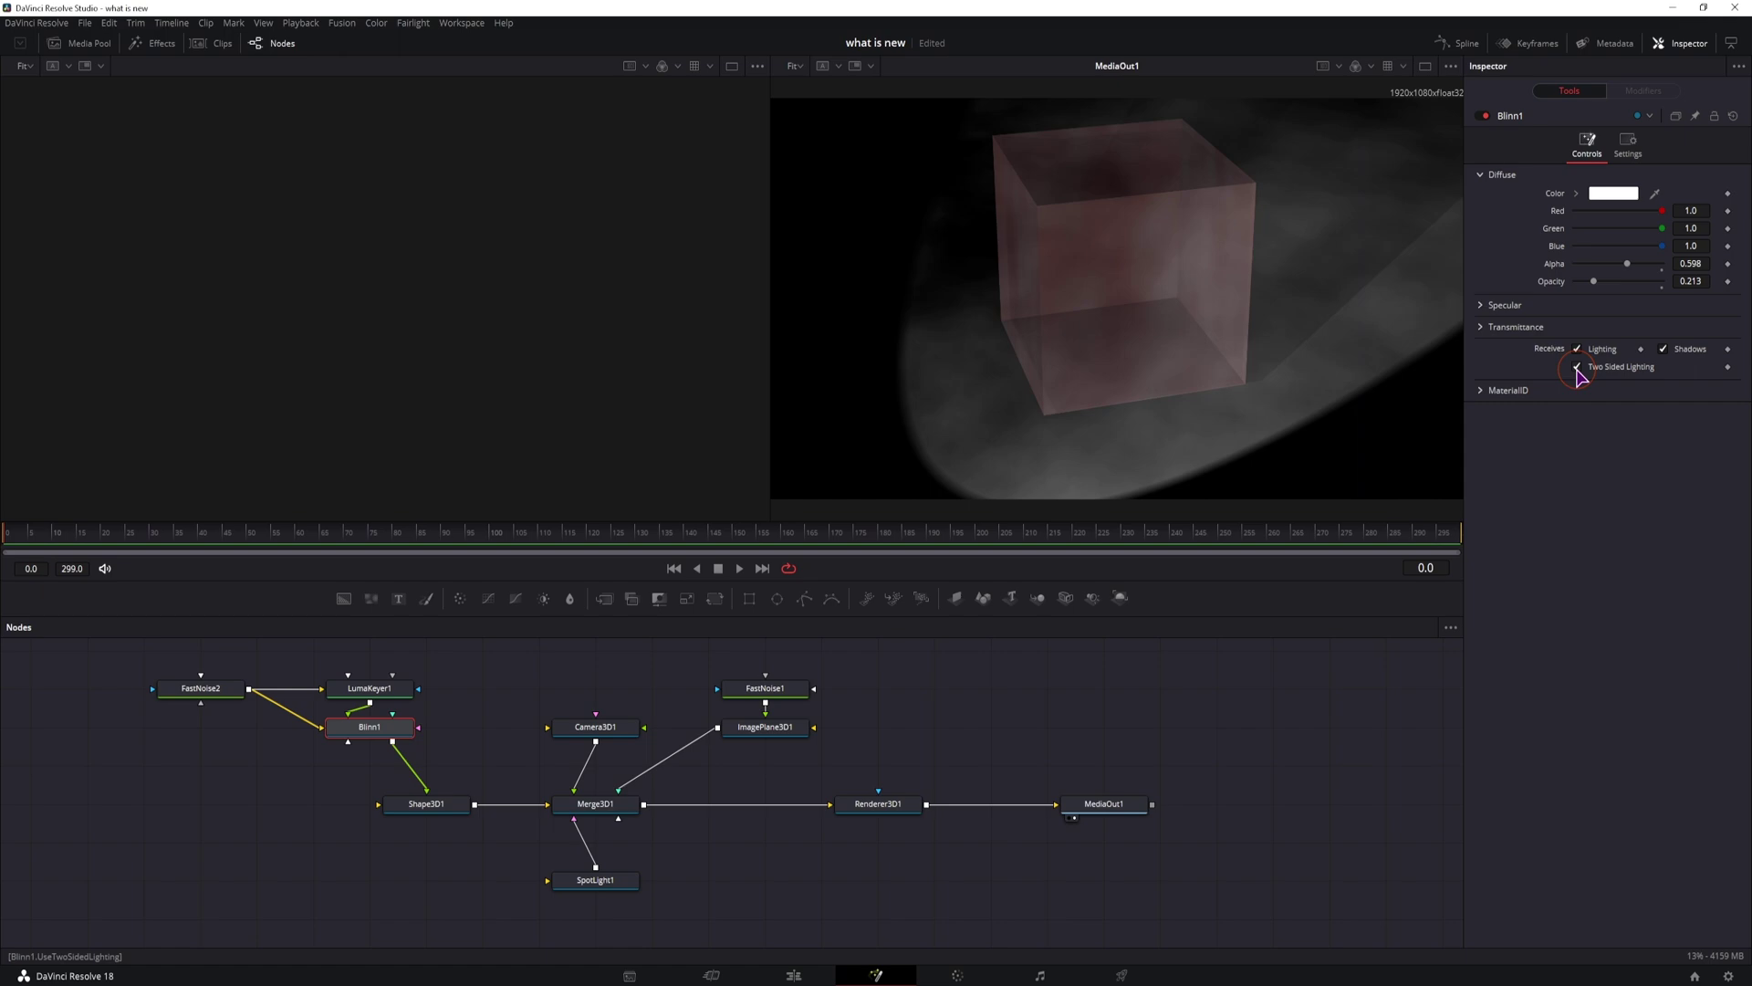
# - Try adjusting FastNoise2's seethe rate
pyautogui.click(211, 694)
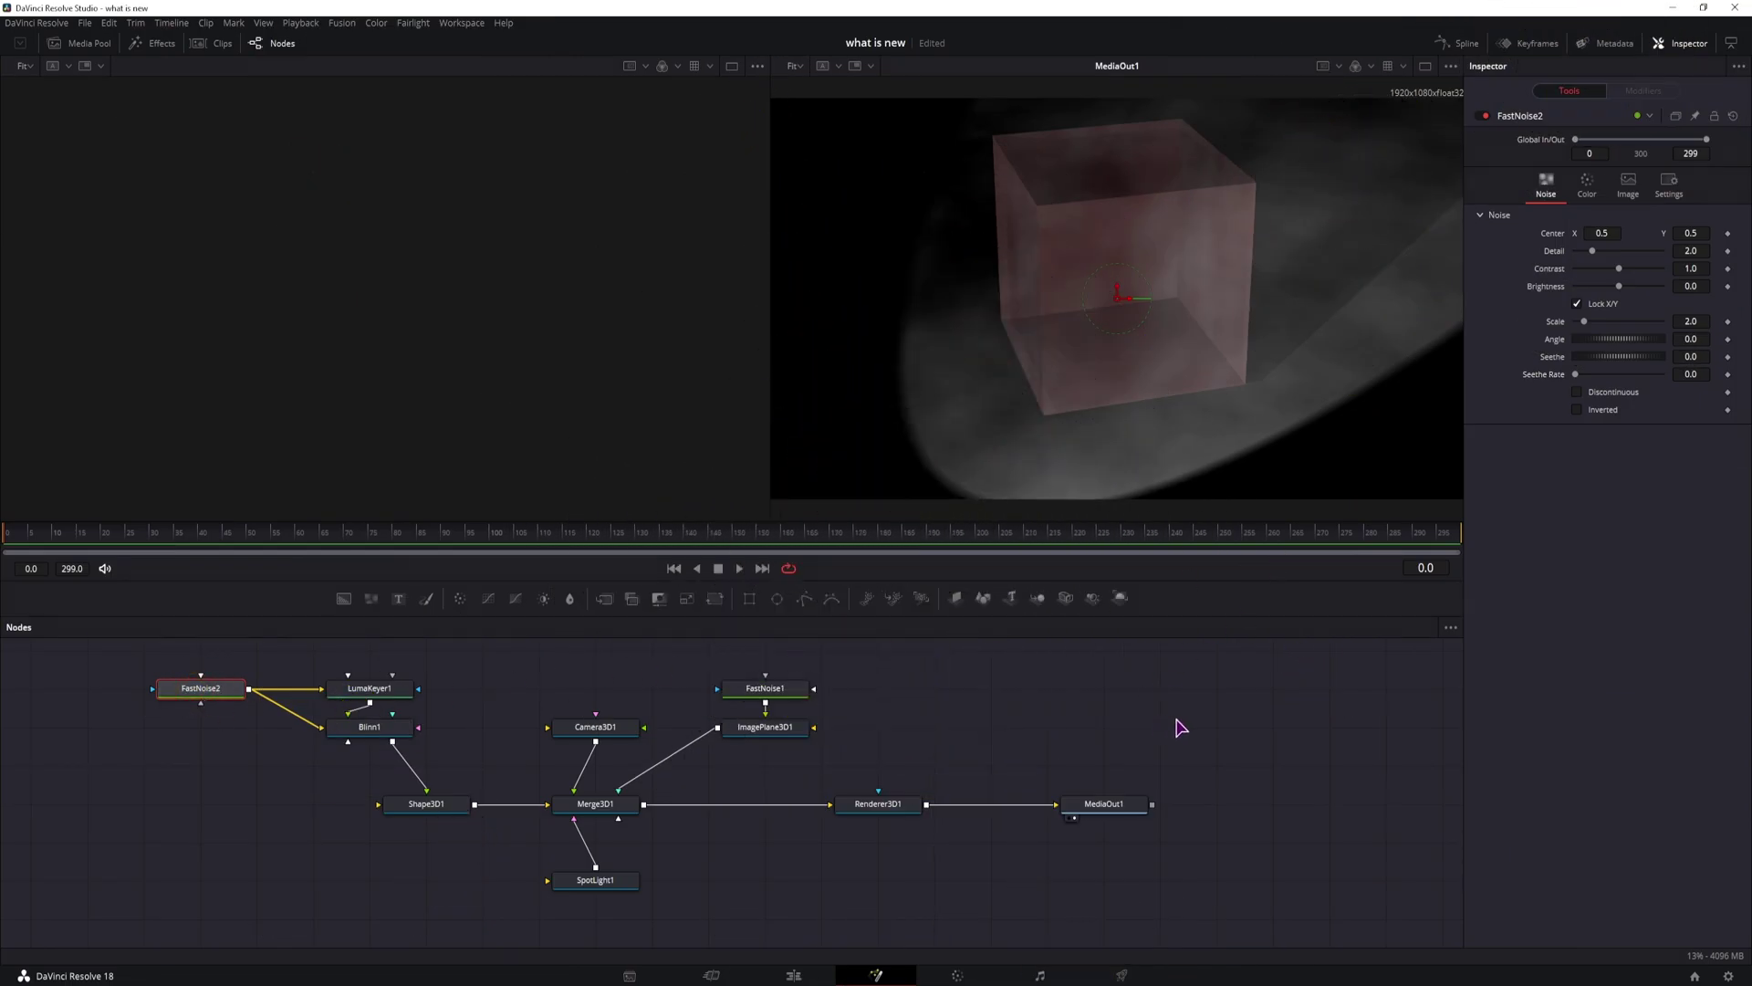
pyautogui.moveTo(1577, 376)
pyautogui.mouseDown()
pyautogui.moveTo(1643, 385)
pyautogui.moveTo(1572, 377)
pyautogui.mouseUp()
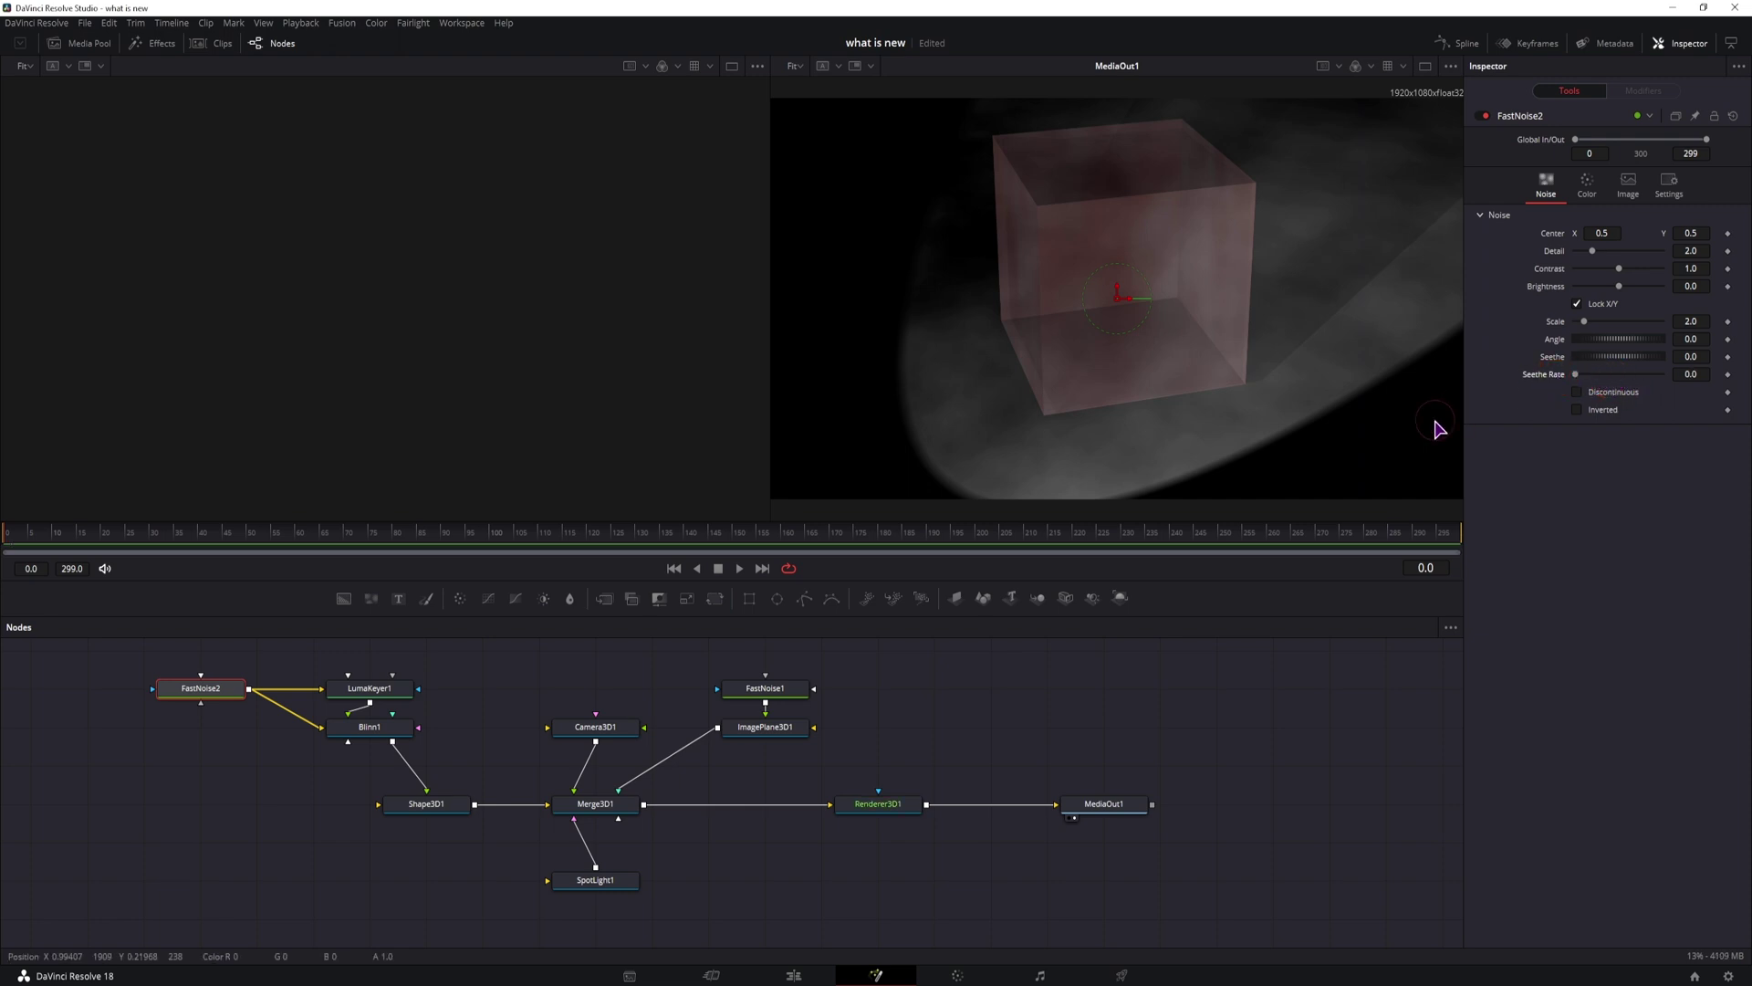
pyautogui.click(481, 730)
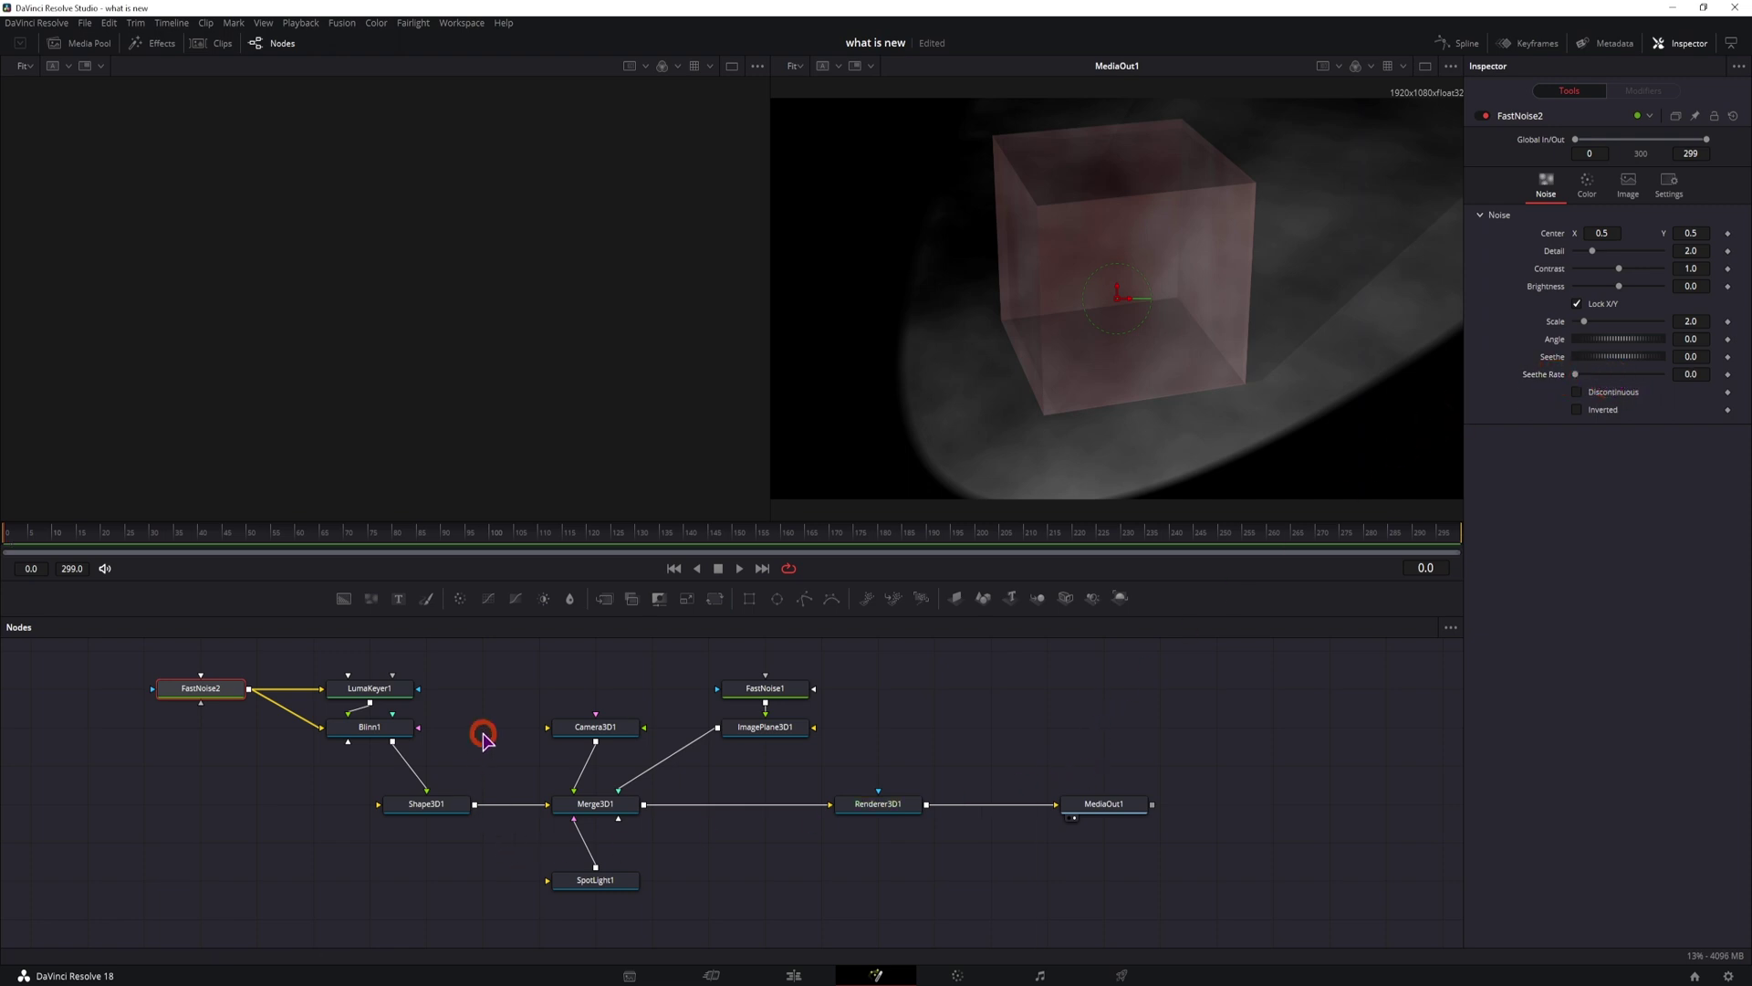
# - Add an unconnected pEmitter node level with SpotLight1, beneath FastNoise2, and return the playhead to frame 0
pyautogui.click(509, 831)
pyautogui.moveTo(871, 598); pyautogui.dragTo(208, 881)
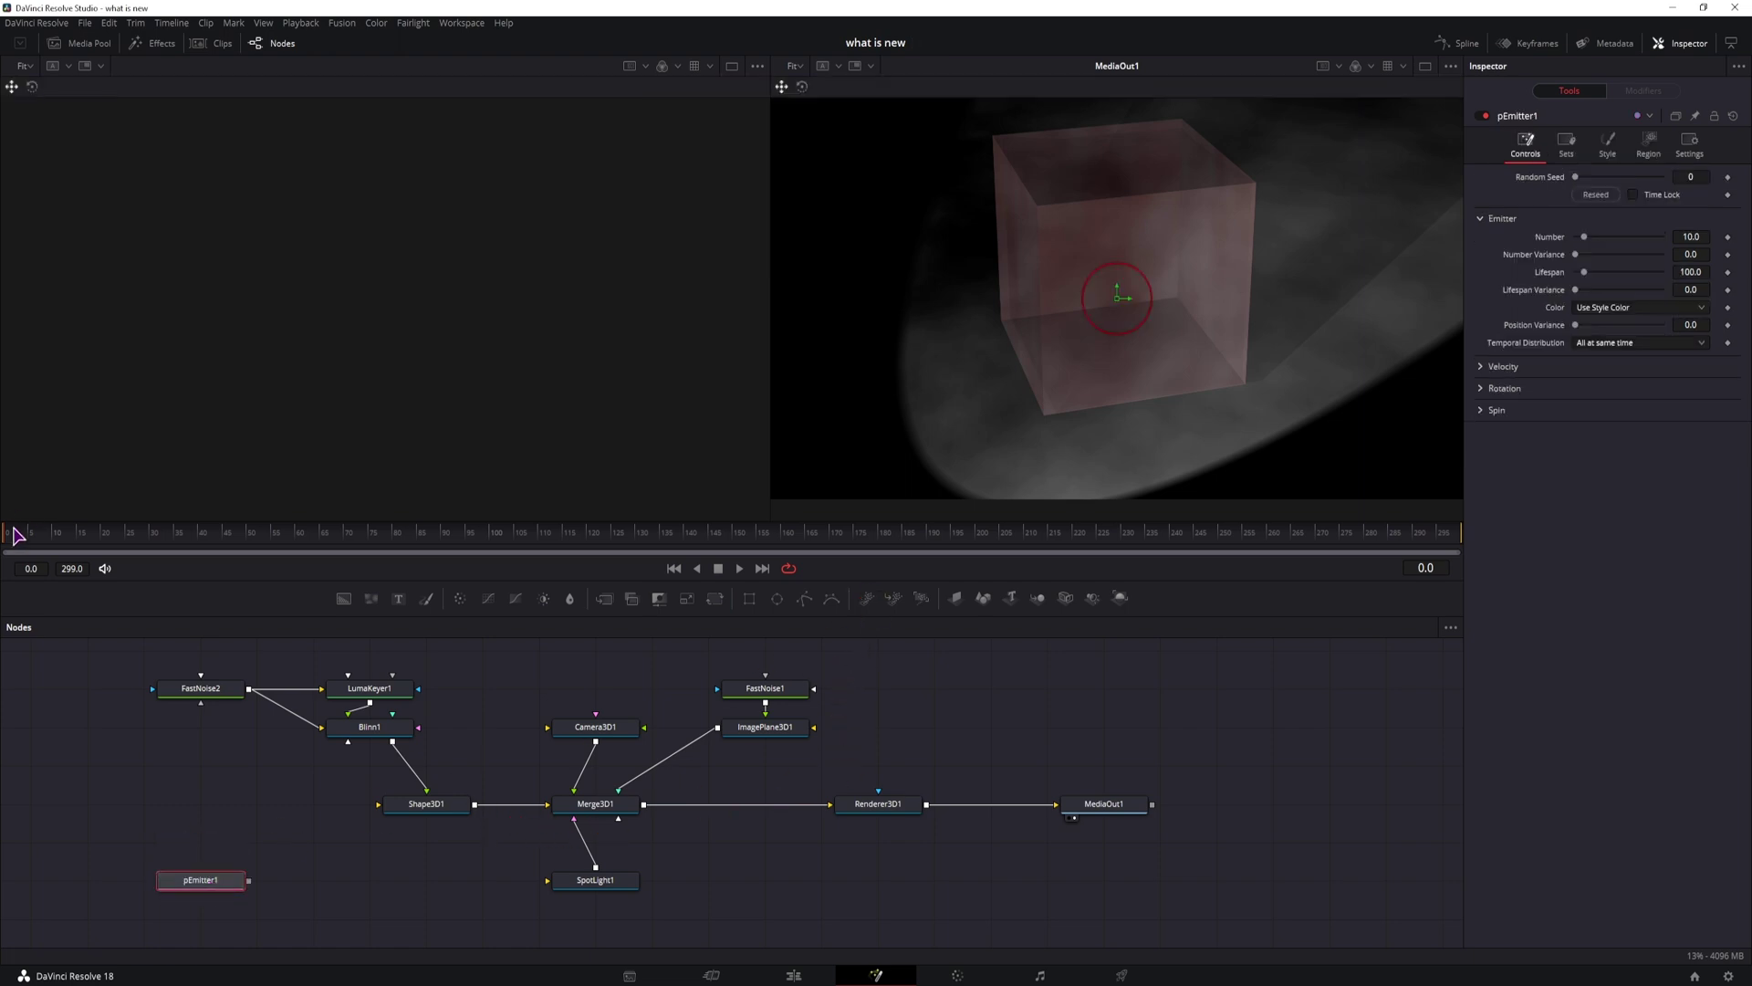
pyautogui.moveTo(14, 532); pyautogui.dragTo(285, 548)
pyautogui.moveTo(76, 549); pyautogui.dragTo(10, 545)
# - Keyframe pEmitter1's number at 3 on frame 0 and at 0 on frame 1
pyautogui.click(1700, 243)
pyautogui.write('3')
pyautogui.click(1646, 558)
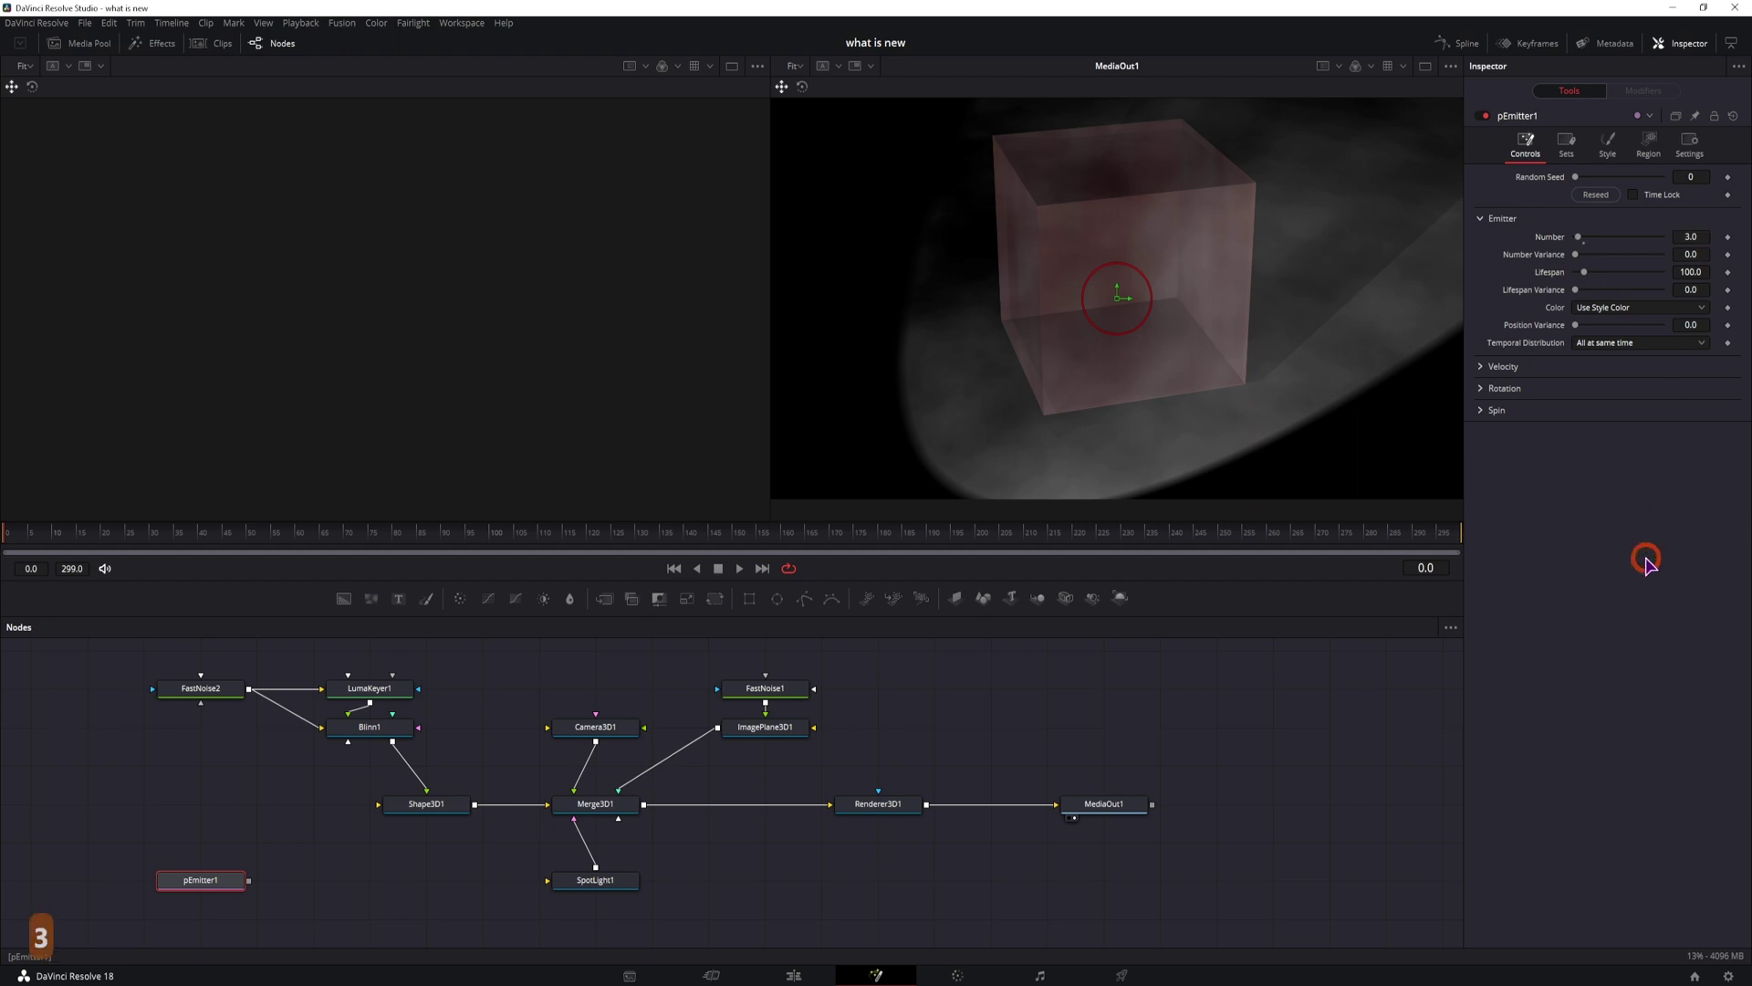
pyautogui.click(1727, 238)
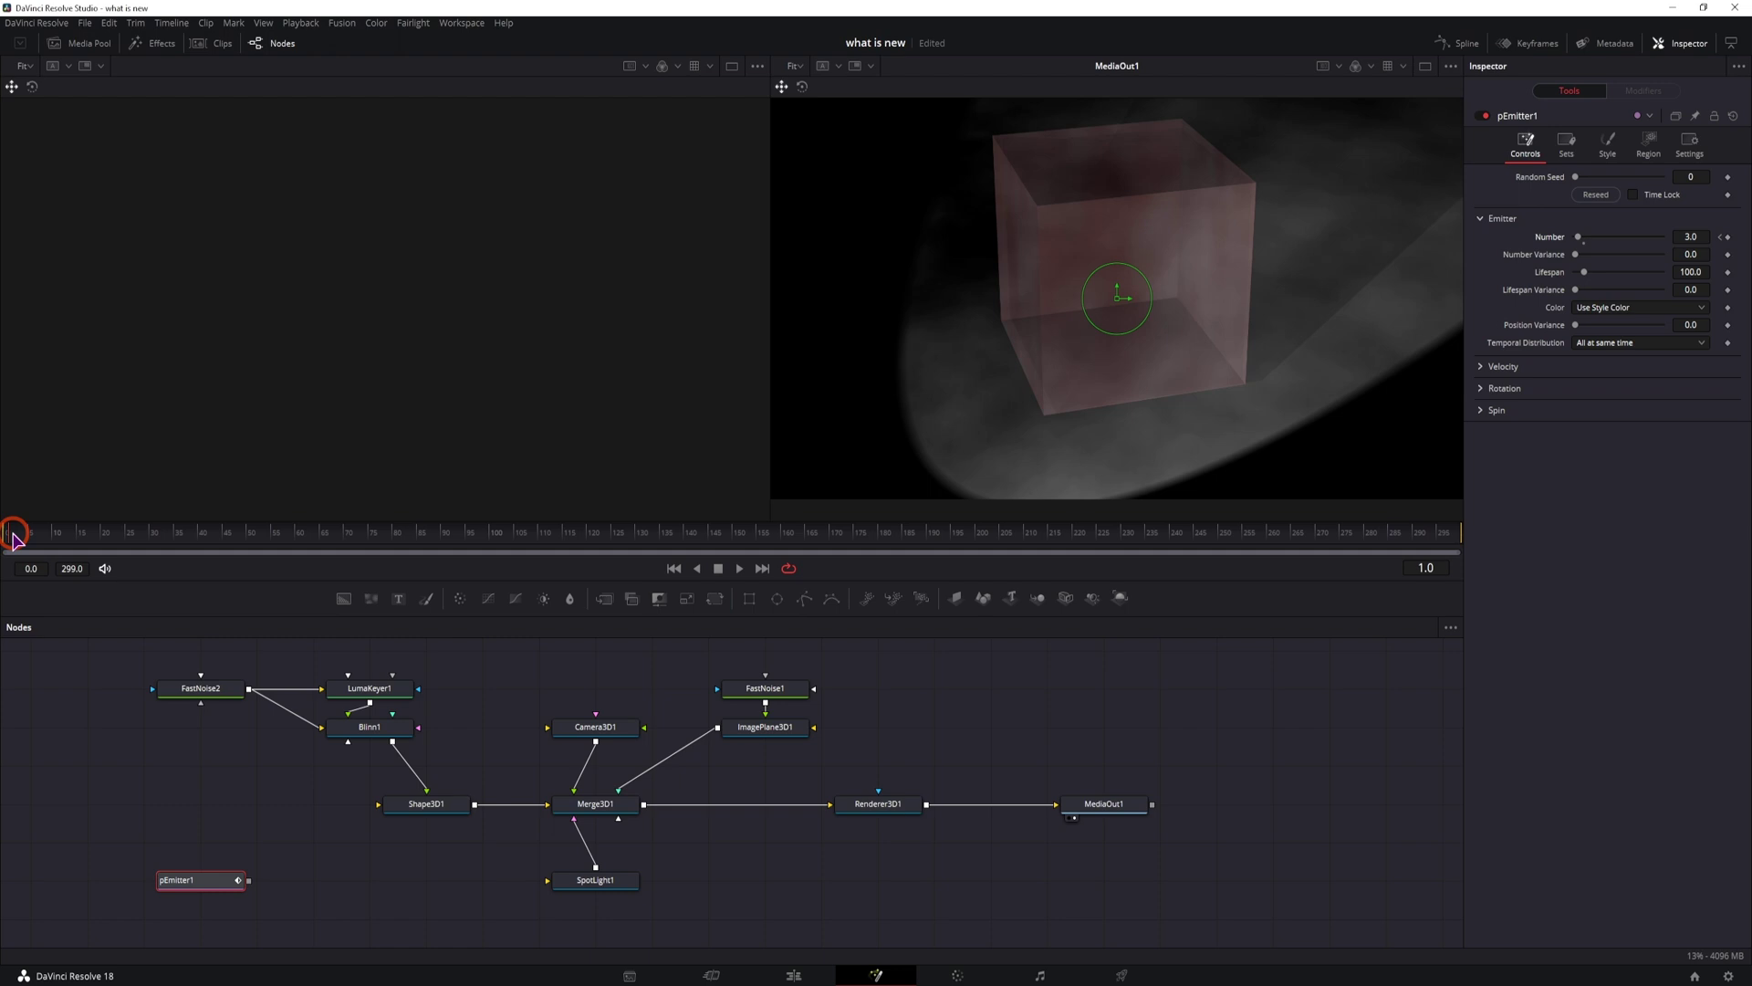
pyautogui.click(1694, 237)
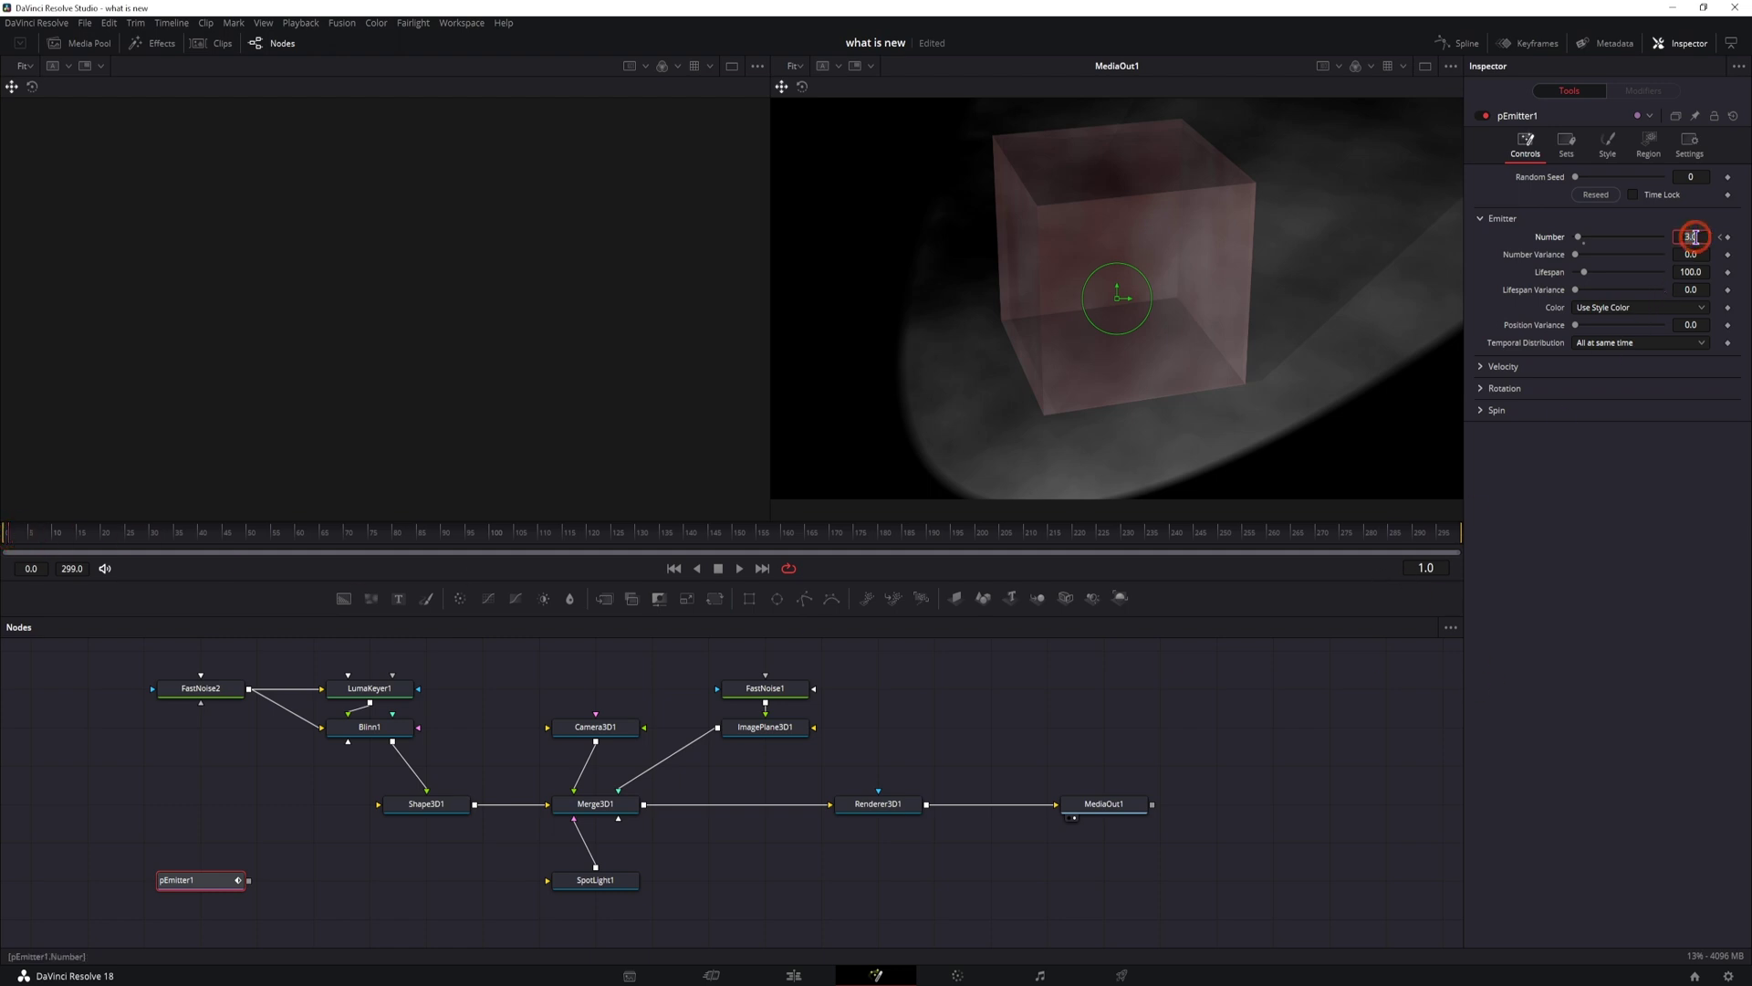
pyautogui.write('0')
pyautogui.click(1654, 511)
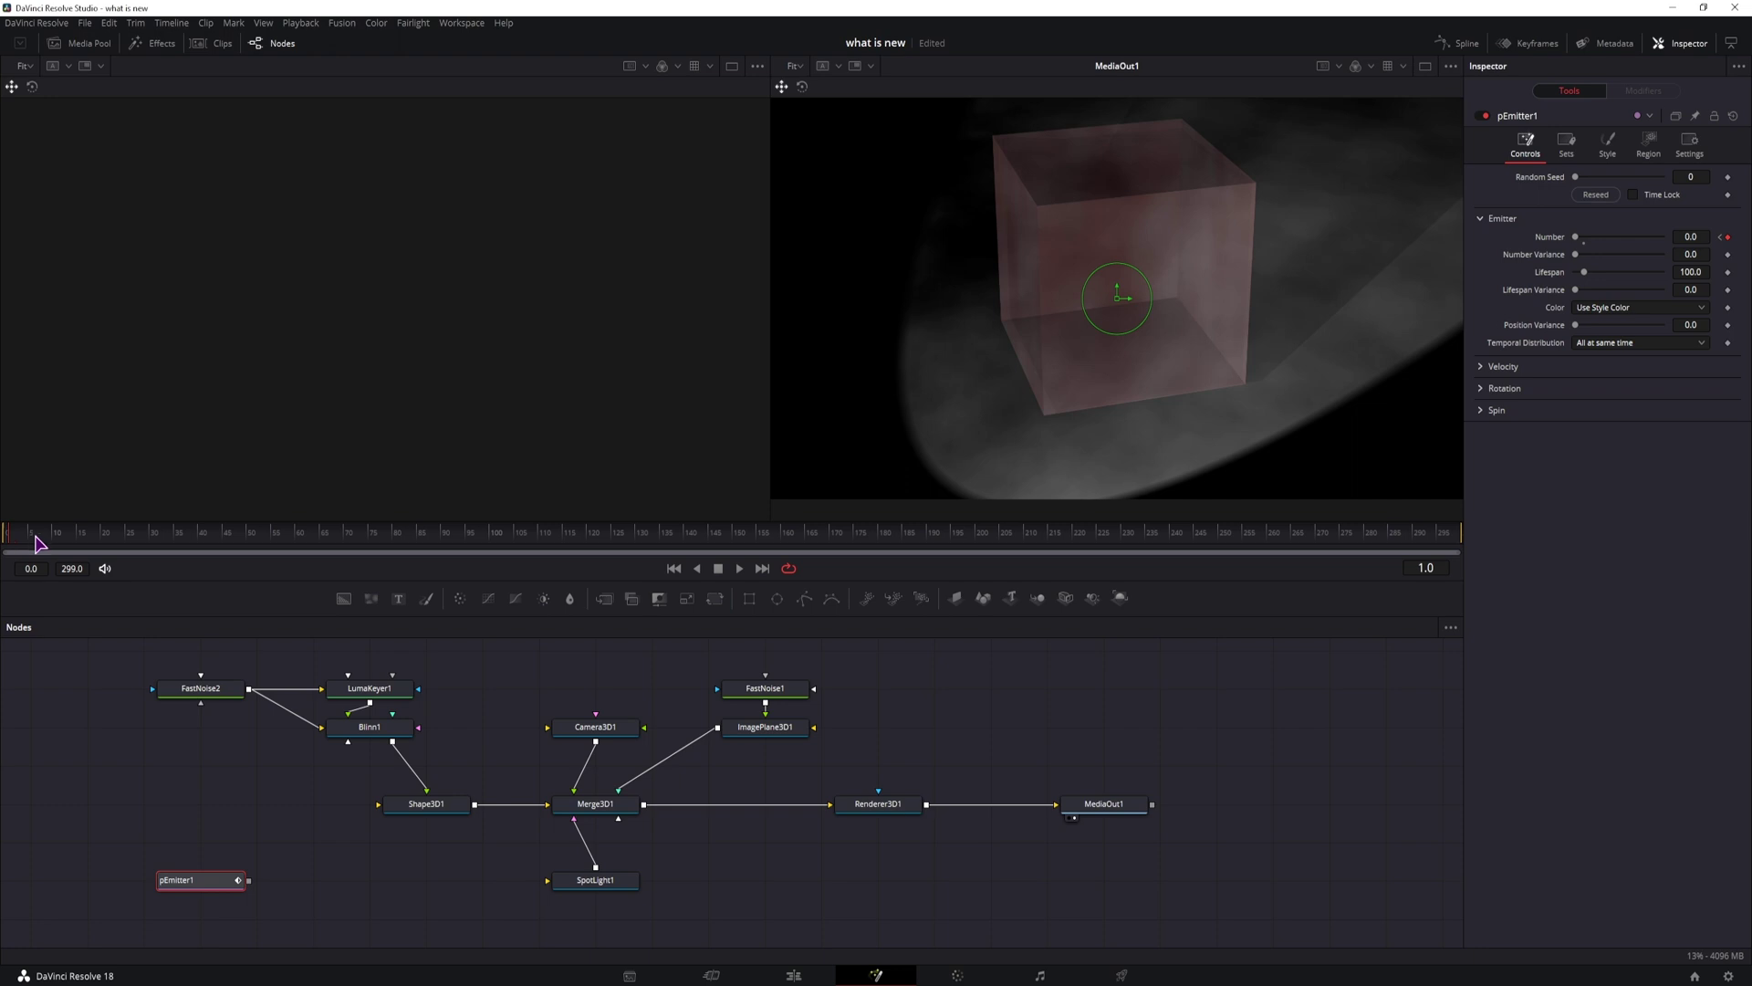
# - Move the playhead to the last frame and set pEmitter1's lifespan to 300
pyautogui.click(1457, 537)
pyautogui.click(1694, 272)
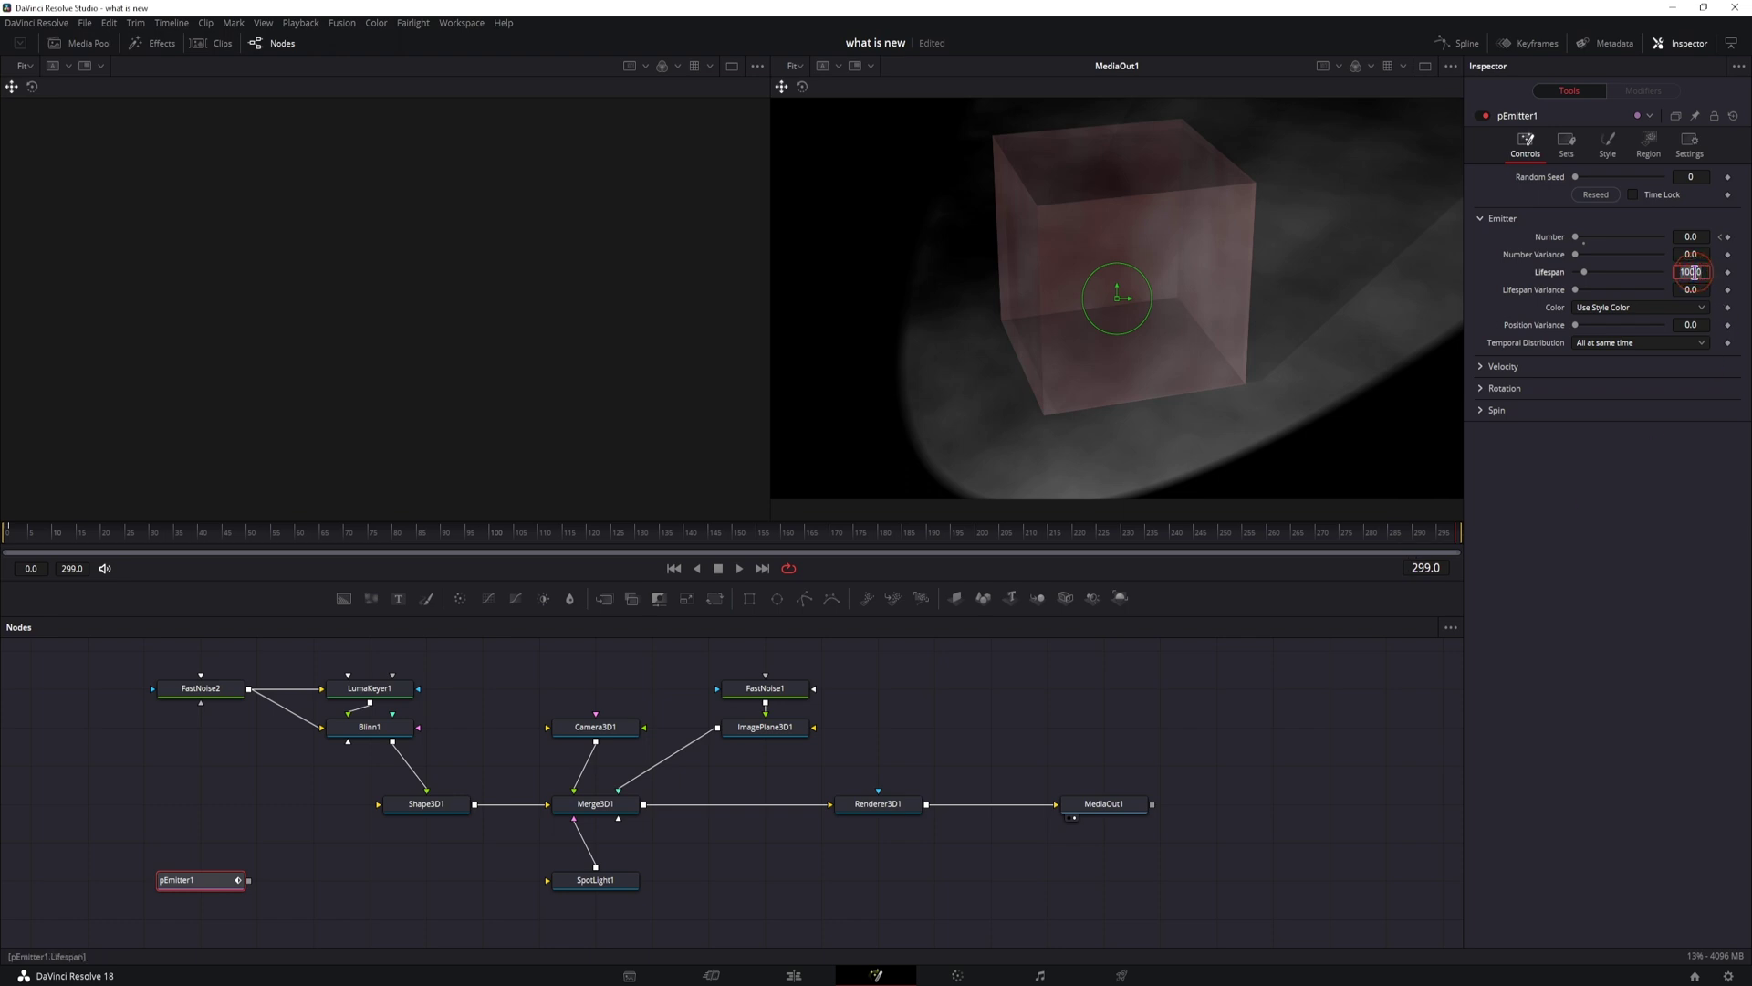
pyautogui.write('300')
pyautogui.click(1623, 594)
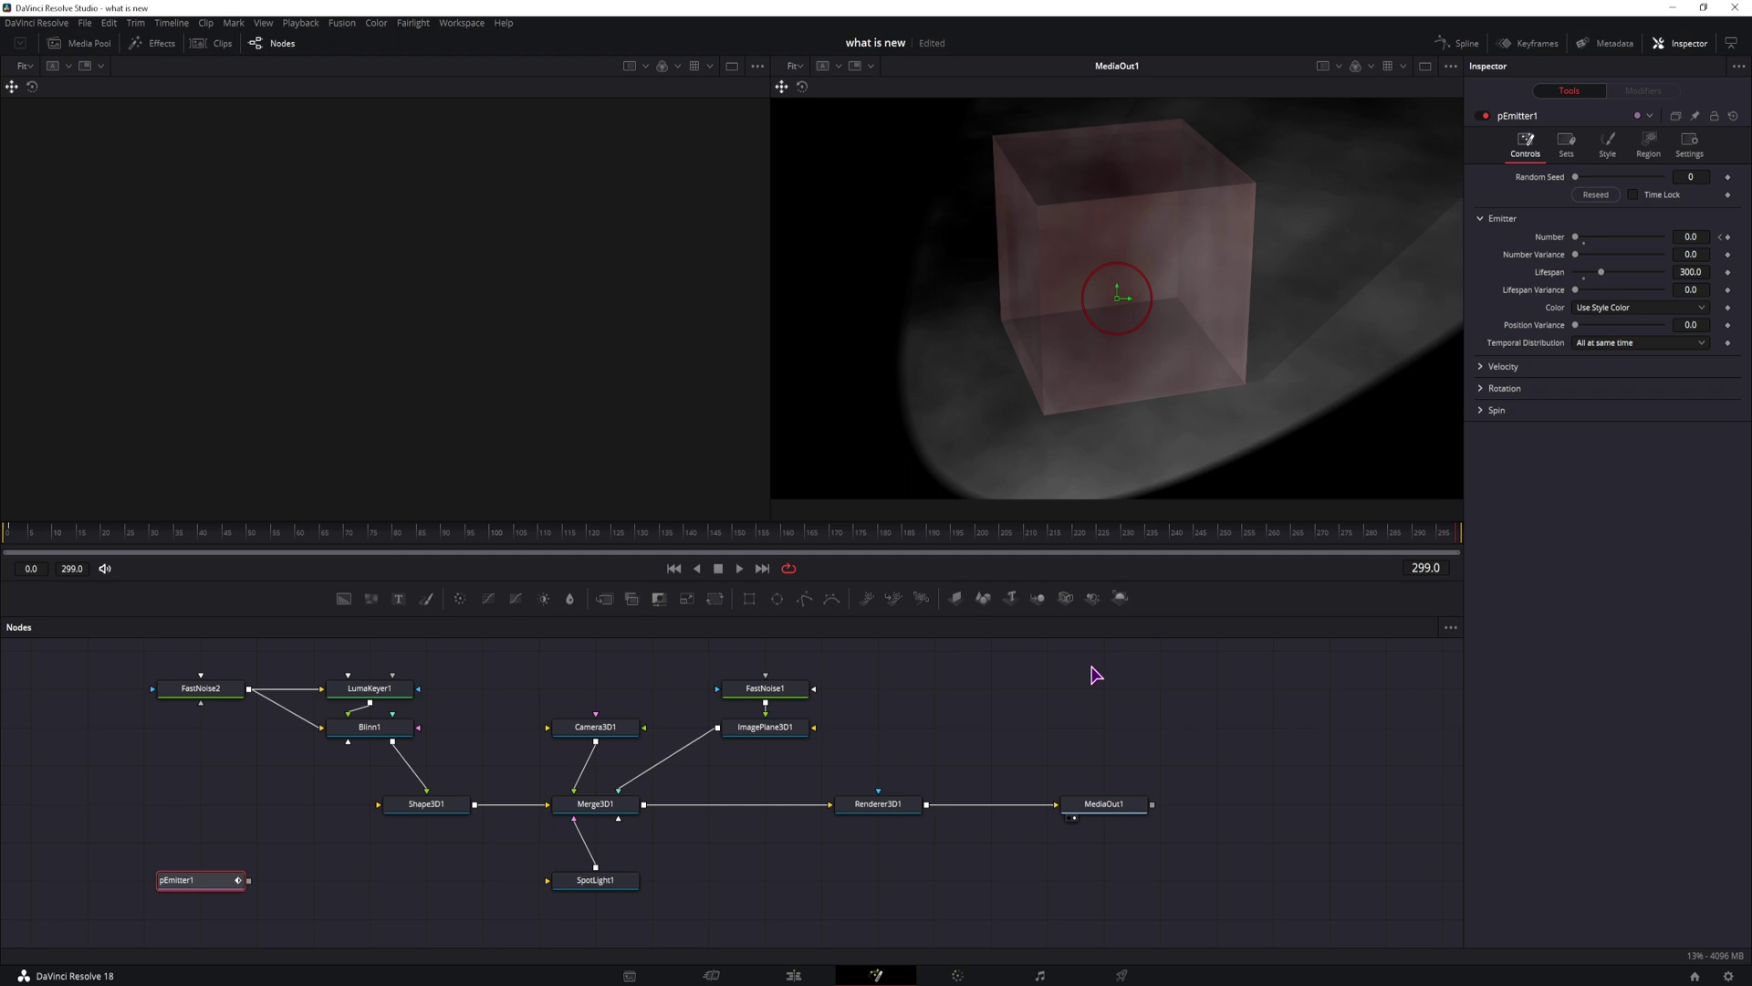
# - Add a pRender node, connect pEmitter1 through it into Merge3D1, and show Merge3D1 in the empty viewer
pyautogui.moveTo(922, 598); pyautogui.dragTo(369, 882)
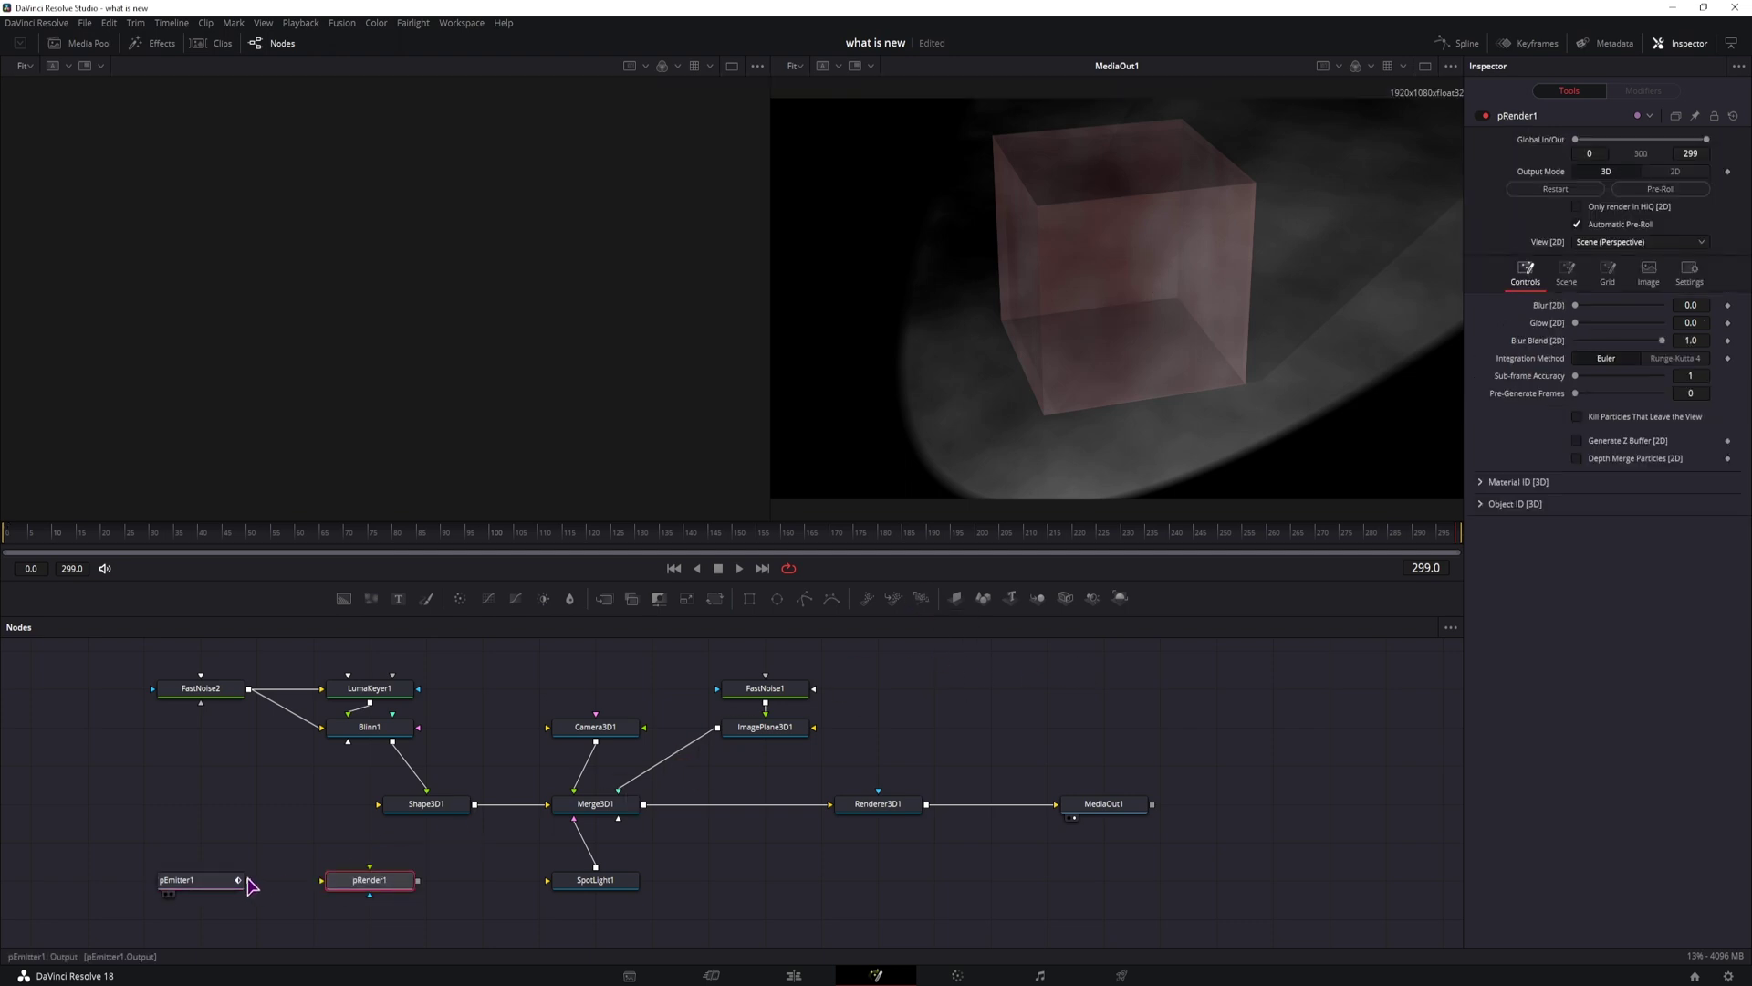
pyautogui.moveTo(248, 881); pyautogui.dragTo(598, 810)
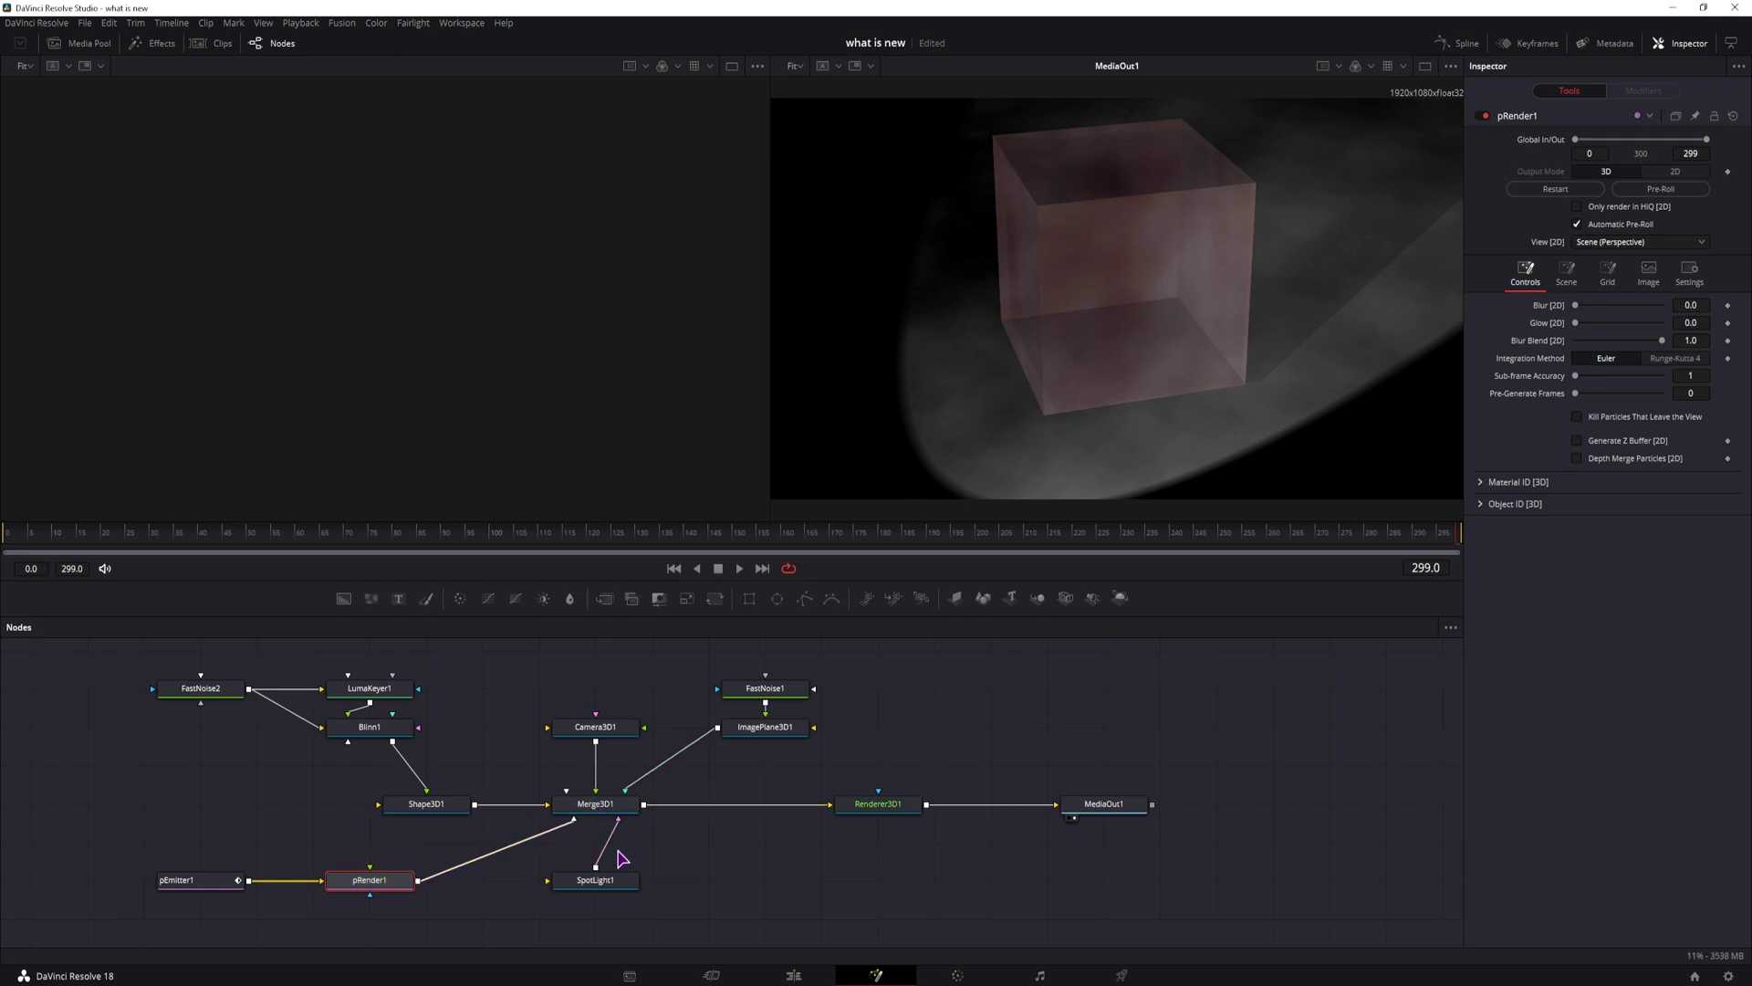
pyautogui.click(604, 815)
pyautogui.press('1')
# - Enlarge pEmitter1's spherical emission region inside the cube
pyautogui.click(200, 881)
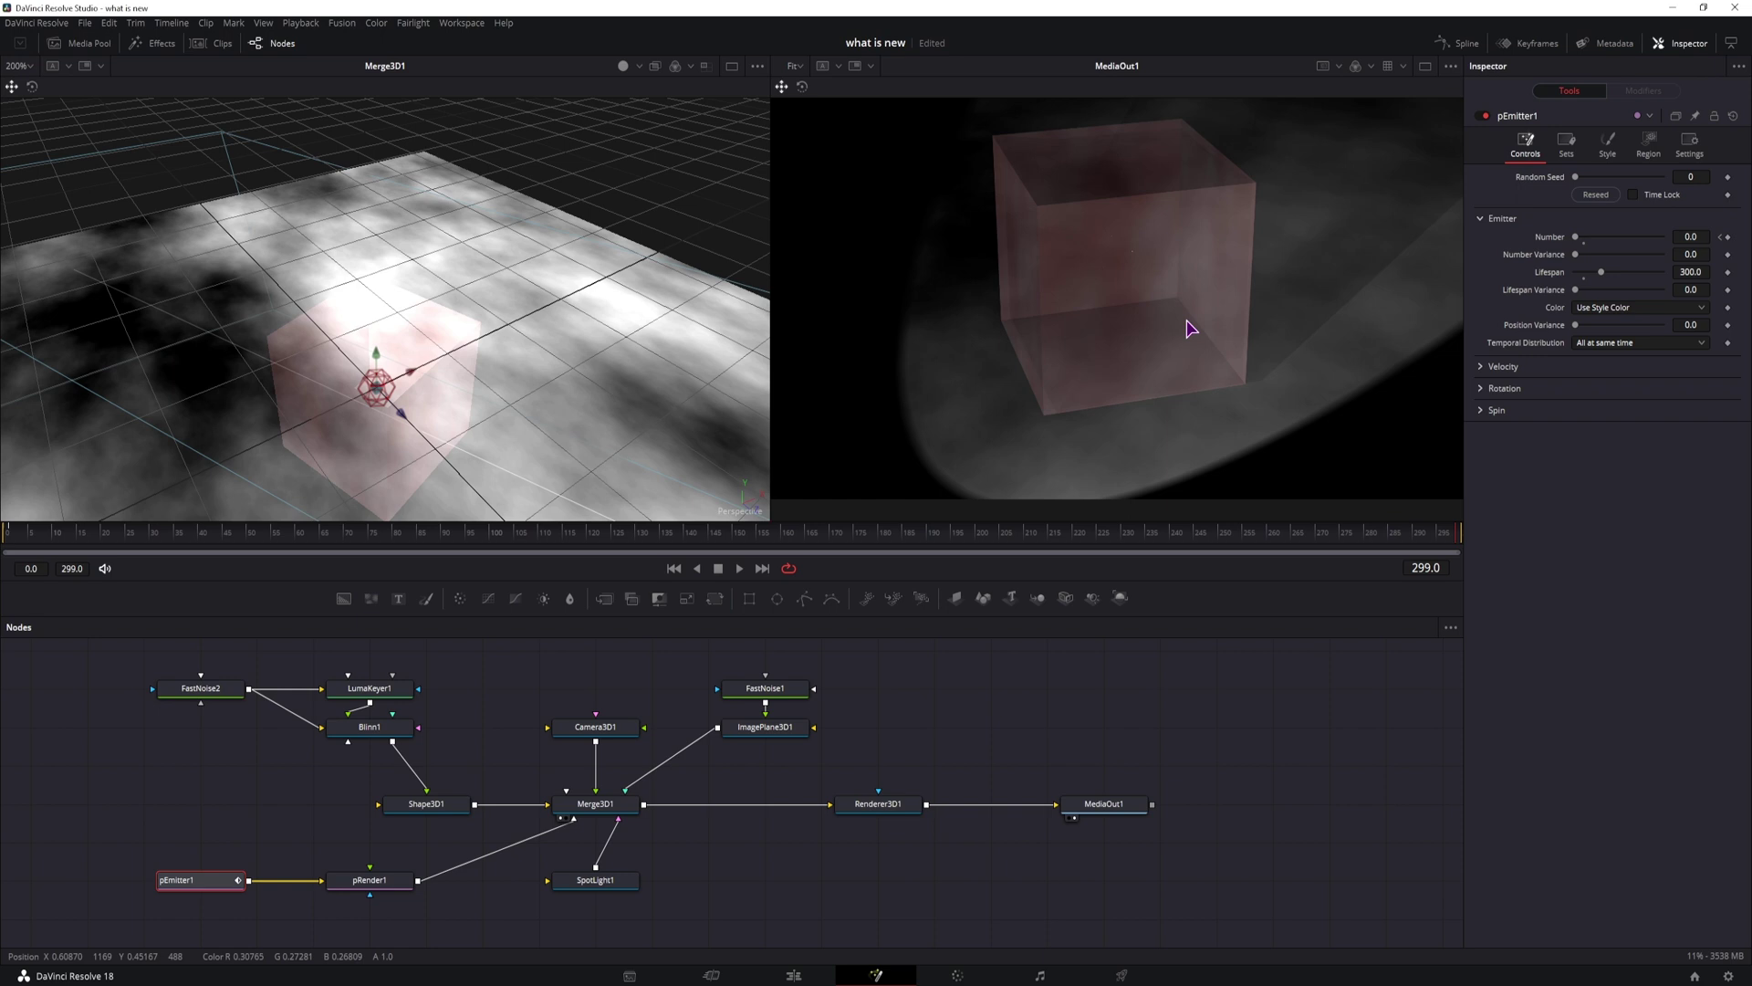
pyautogui.click(242, 850)
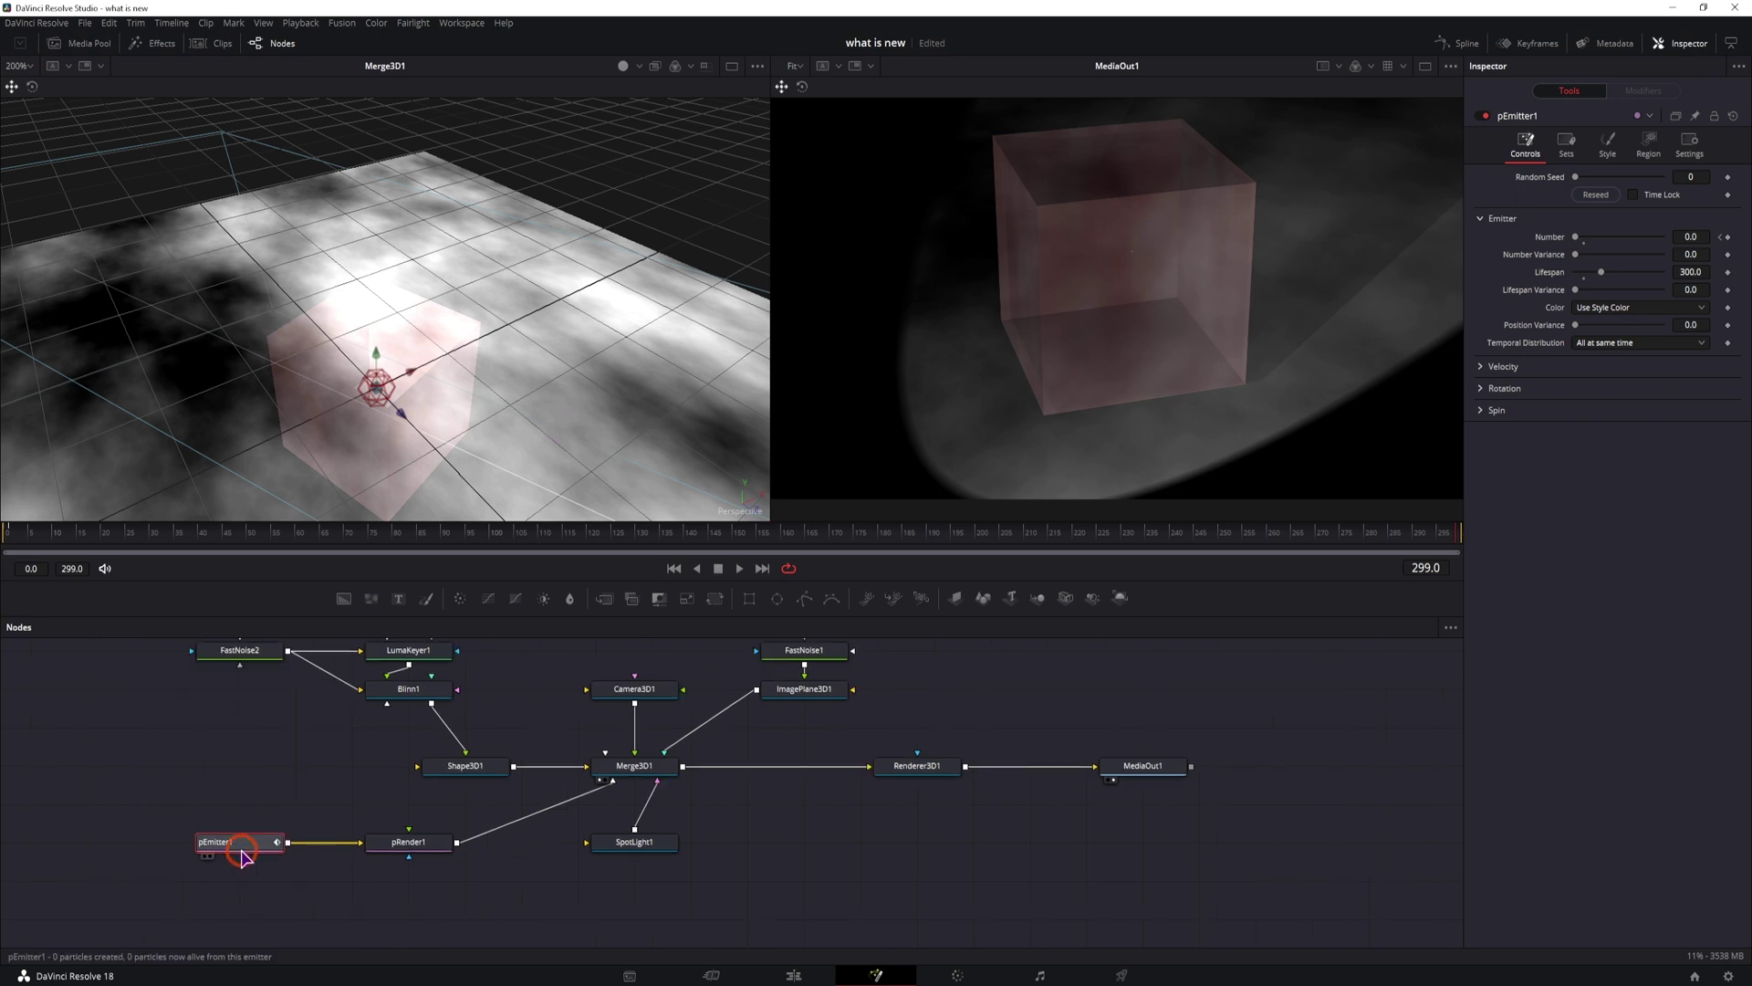
pyautogui.click(1647, 146)
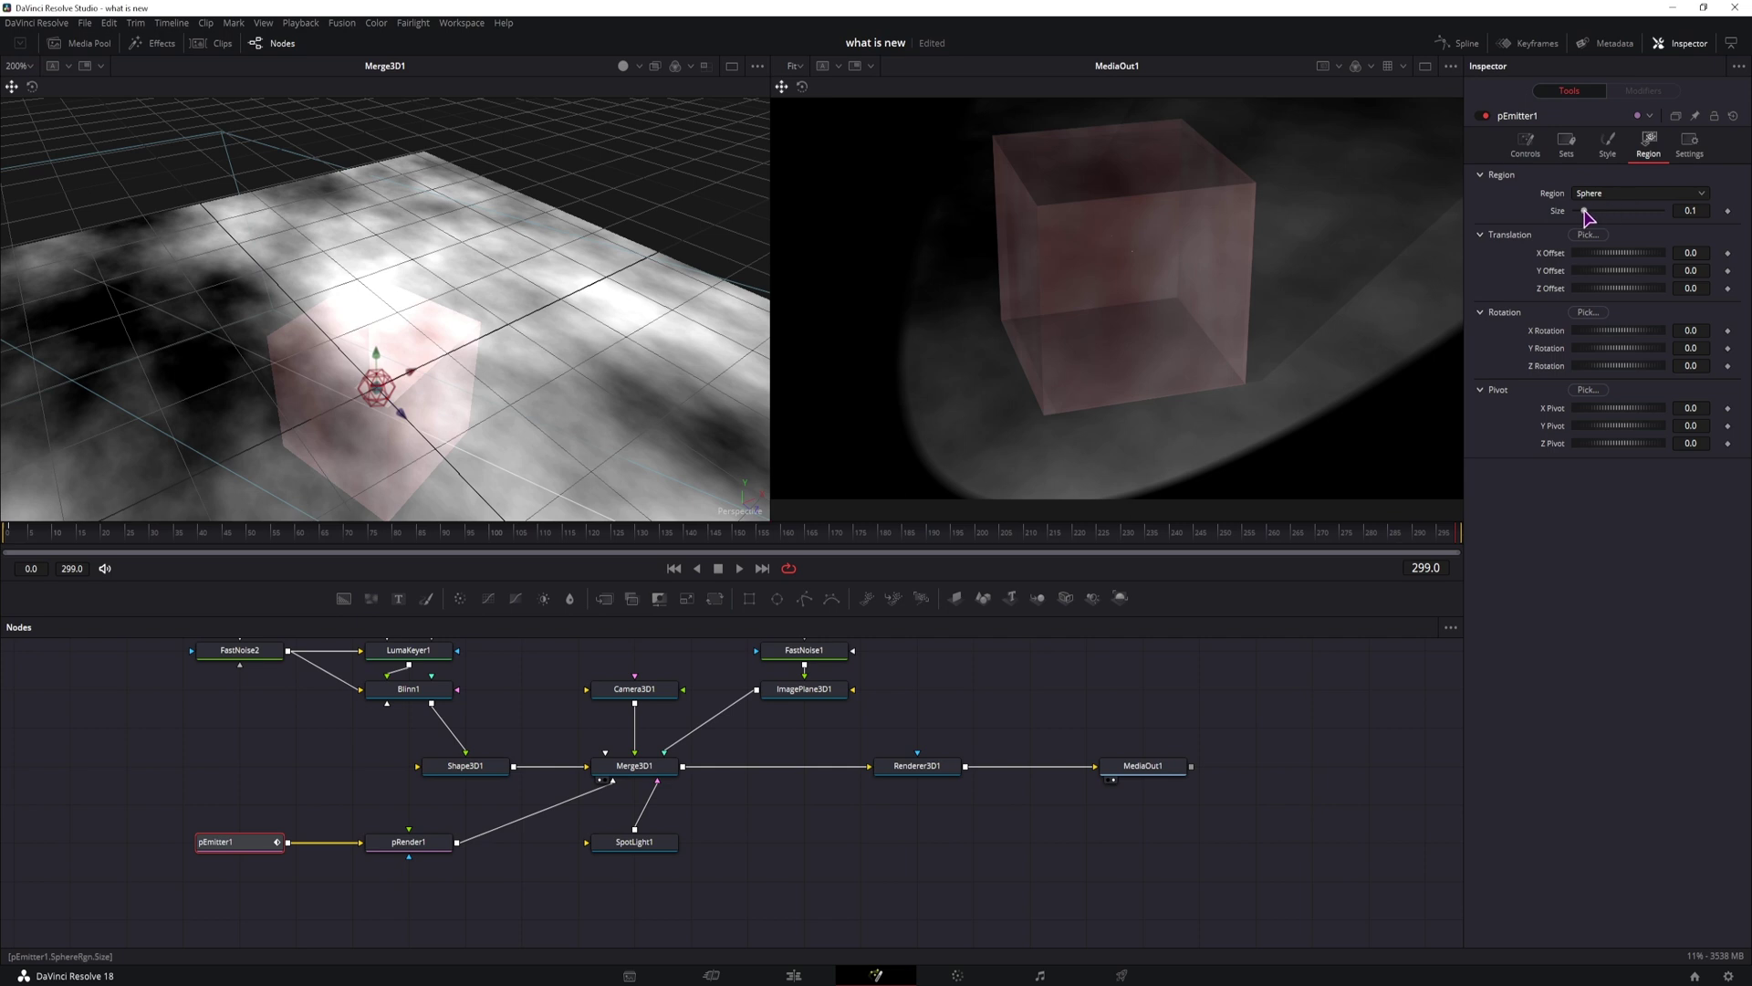
pyautogui.moveTo(1586, 215)
pyautogui.mouseDown()
pyautogui.moveTo(1614, 213)
pyautogui.moveTo(1595, 213)
pyautogui.mouseUp()
# - Set pEmitter1's particle style to NGon with the solid circle type and a size of about 0.0508
pyautogui.click(1610, 143)
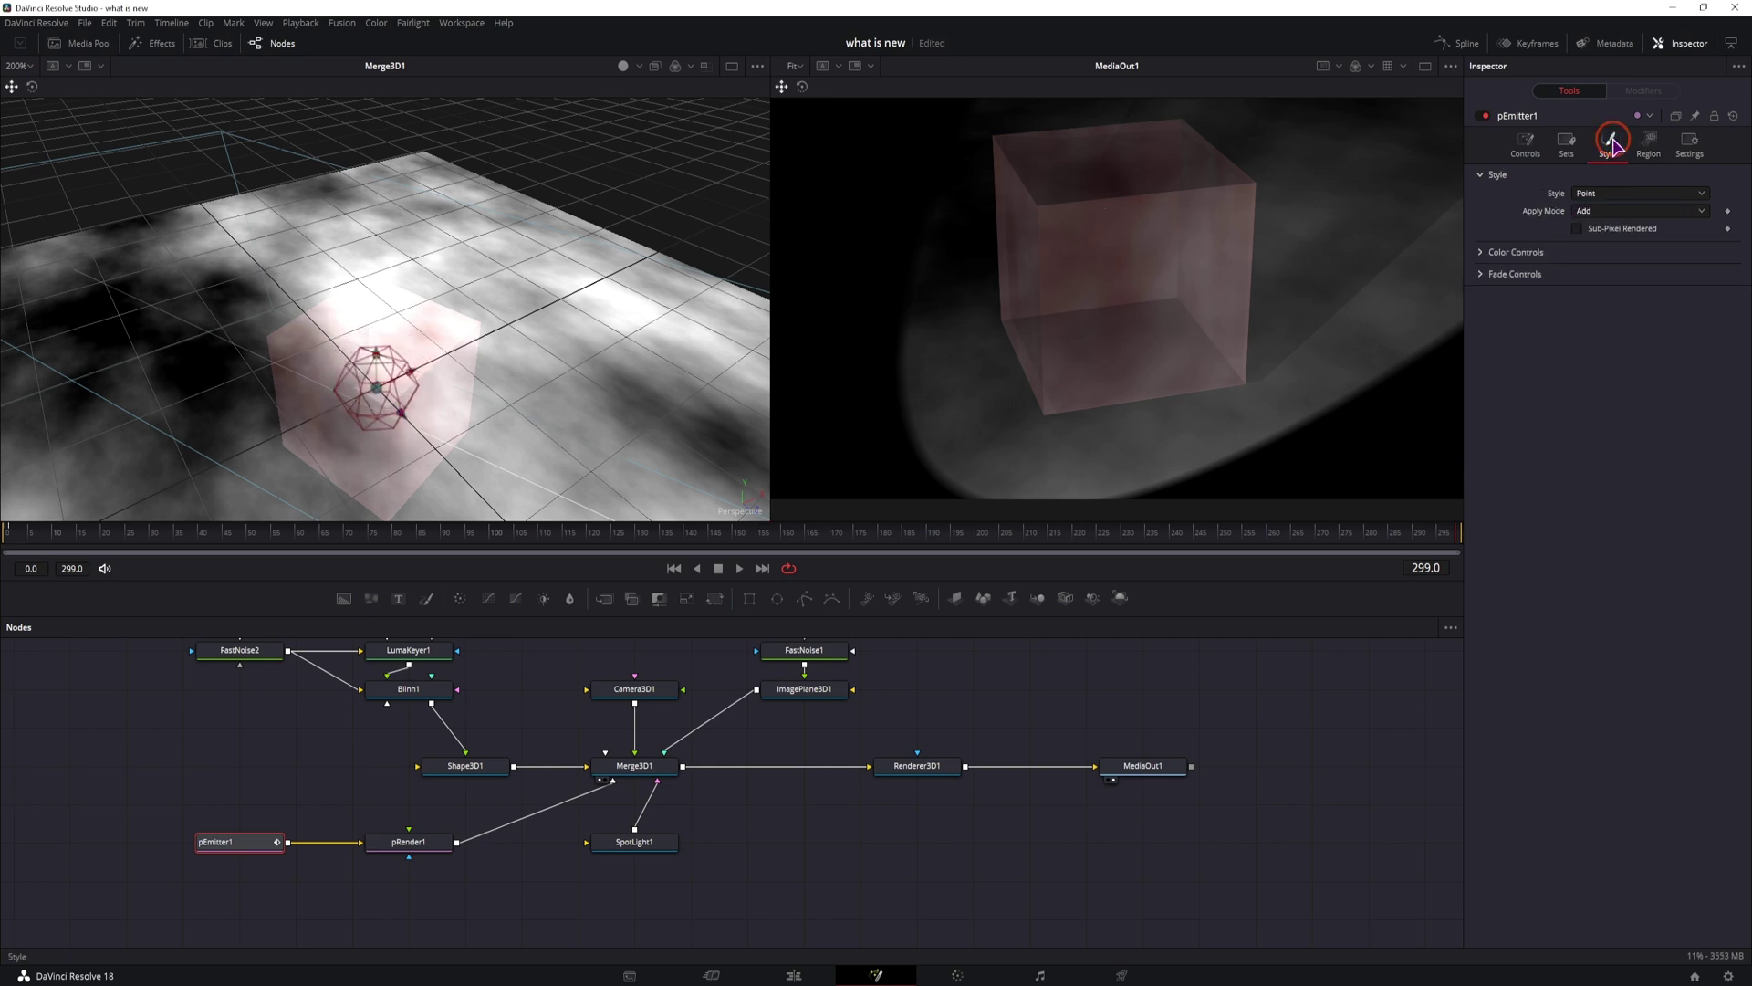
pyautogui.click(1603, 194)
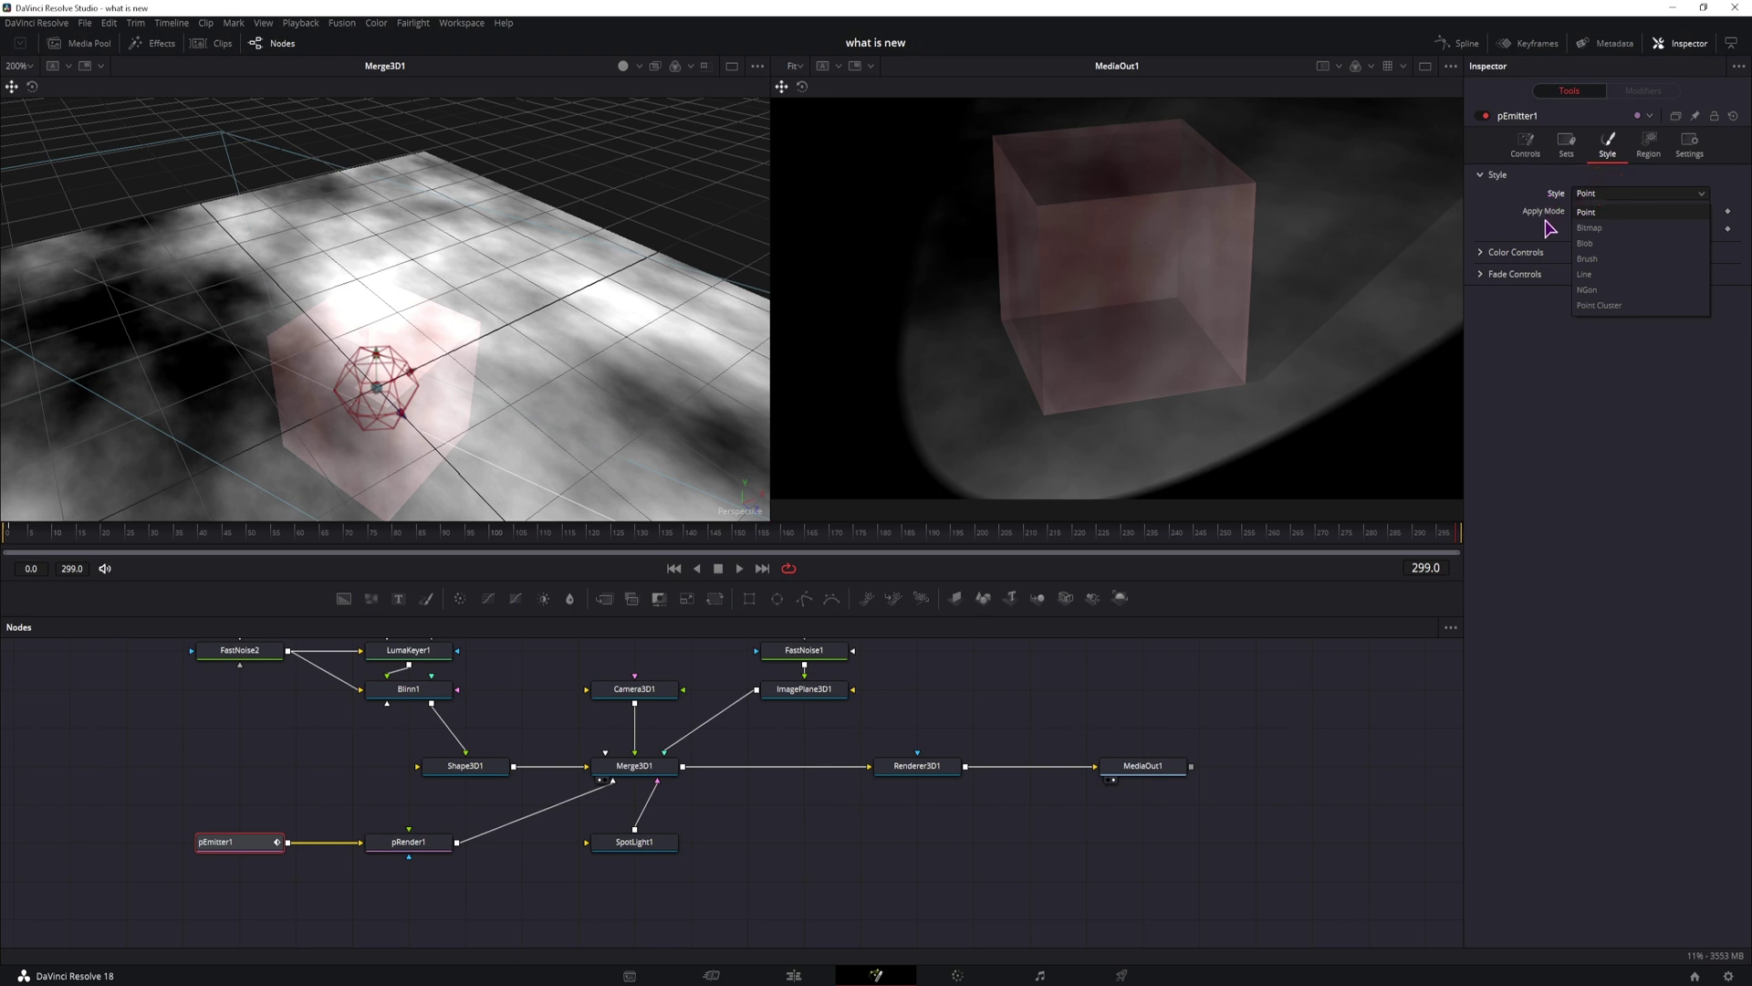
pyautogui.click(1607, 289)
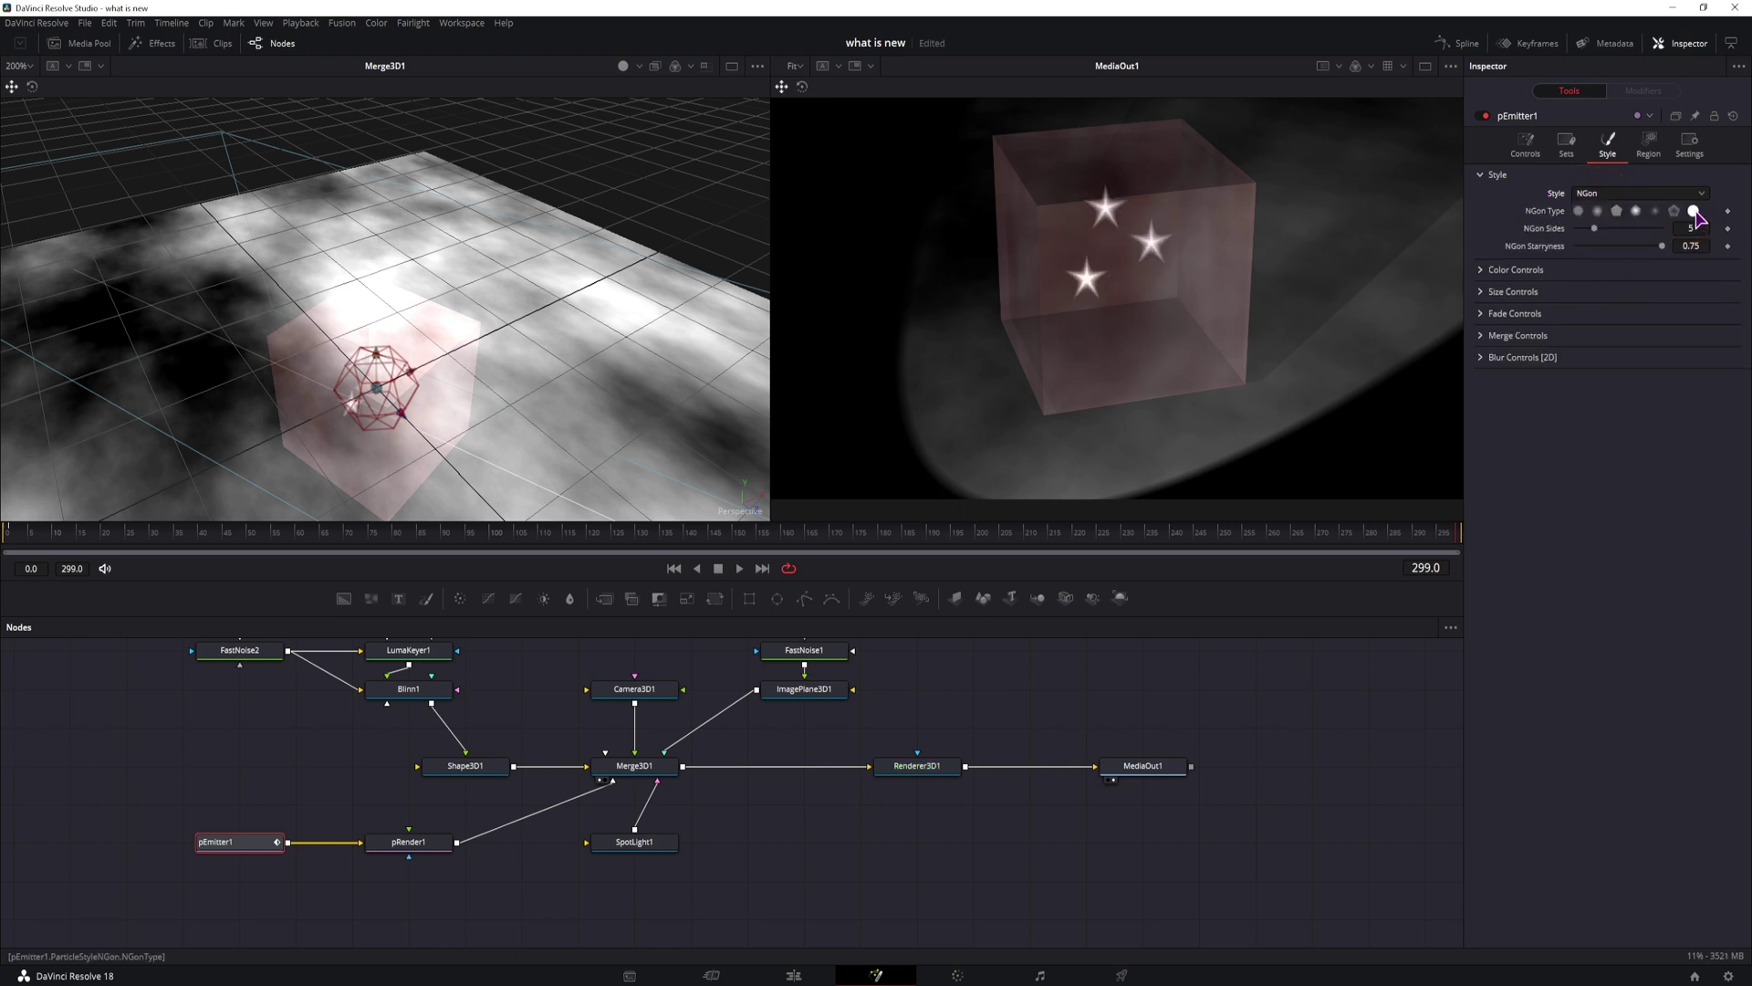
pyautogui.click(1694, 211)
pyautogui.click(1482, 291)
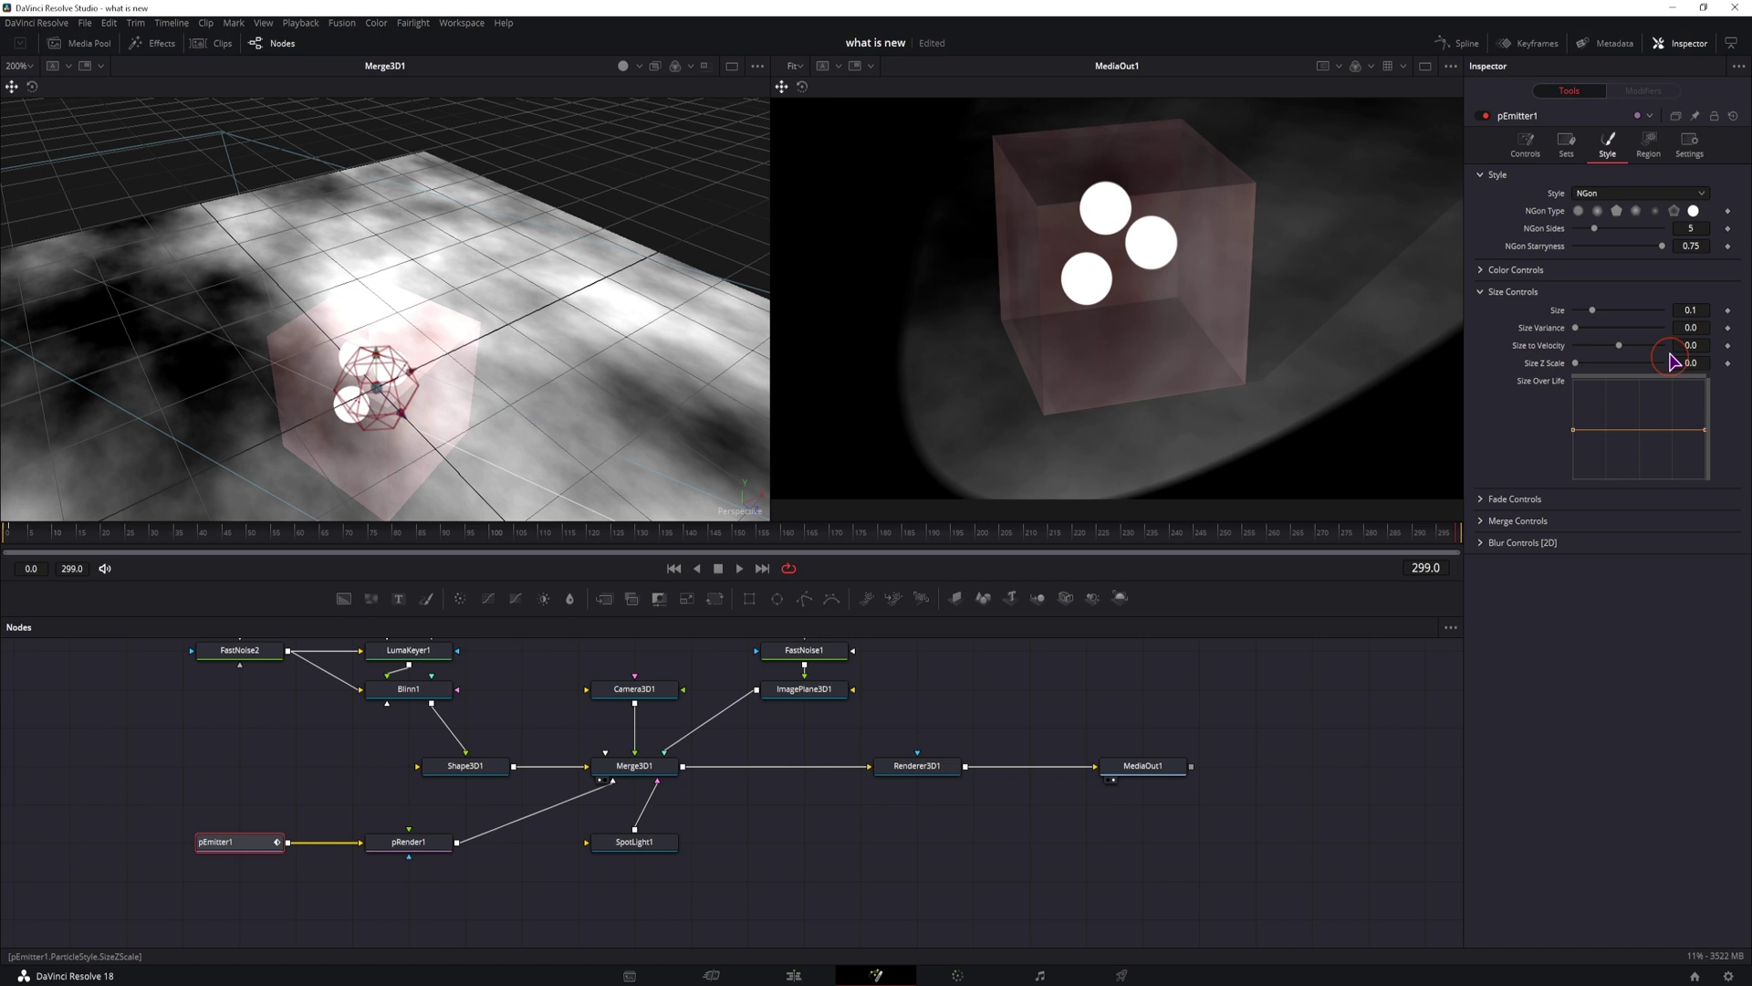
pyautogui.moveTo(1680, 310); pyautogui.dragTo(1647, 310)
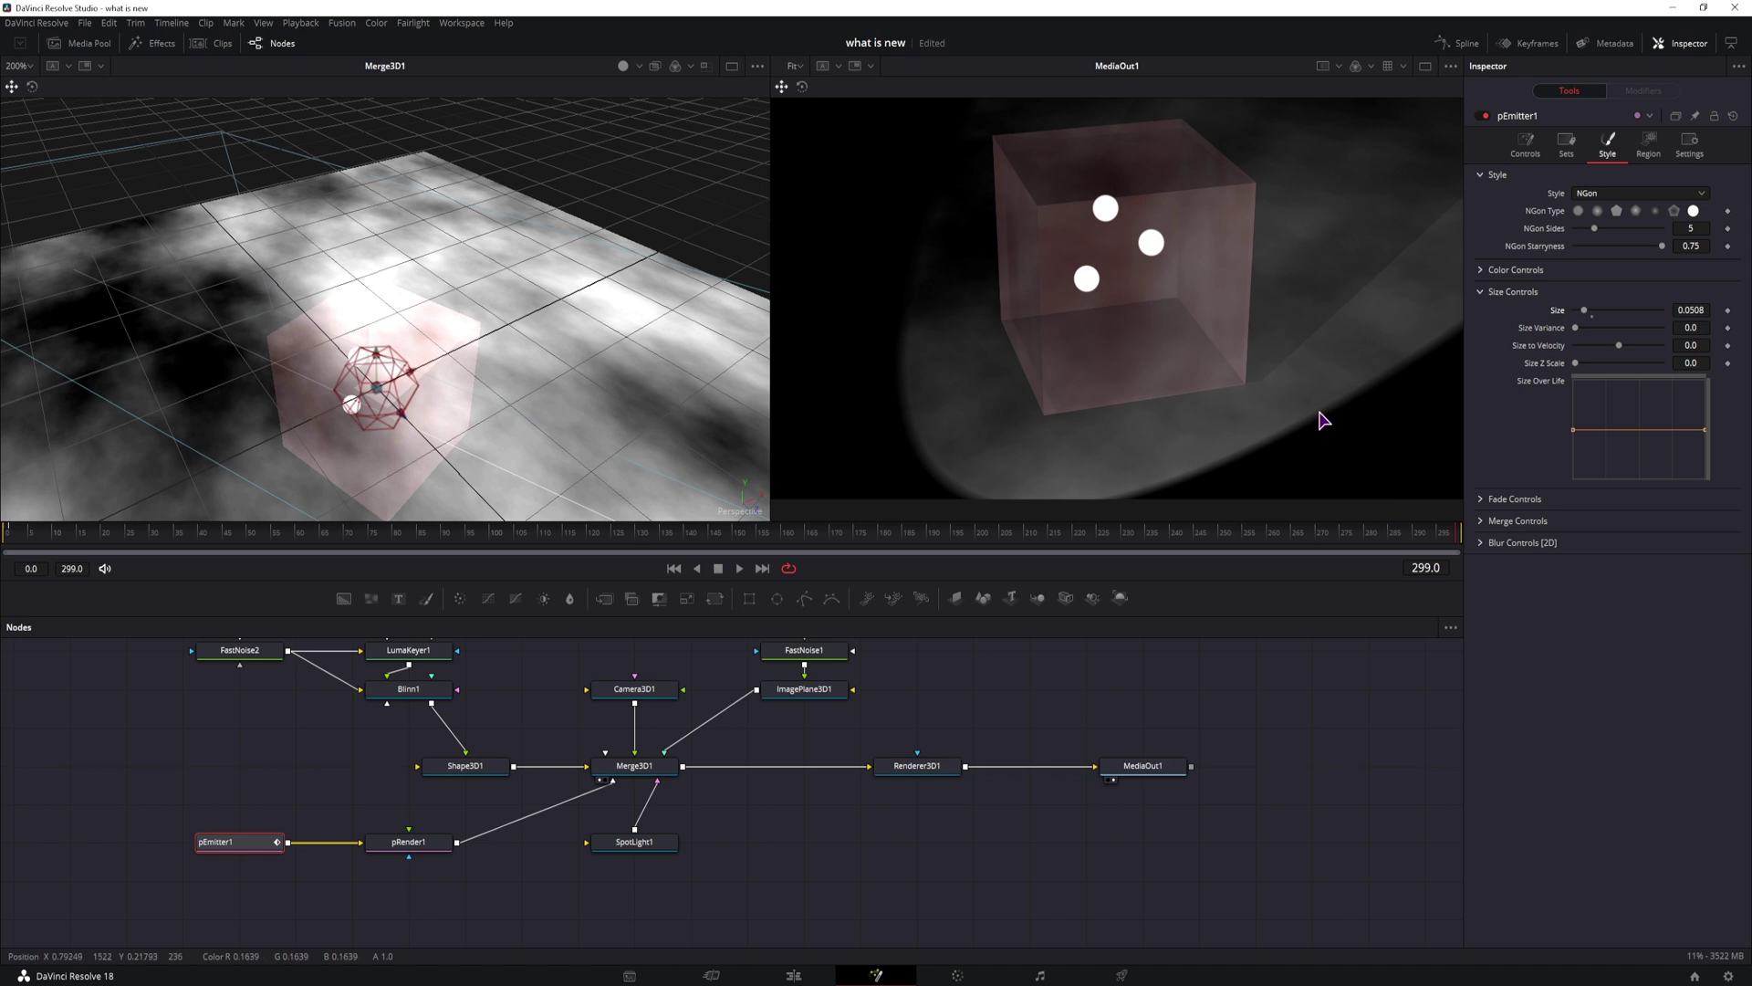
# - Set pEmitter1's velocity to about 0.191, preview the particle motion, and return the playhead to frame 0
pyautogui.click(1523, 148)
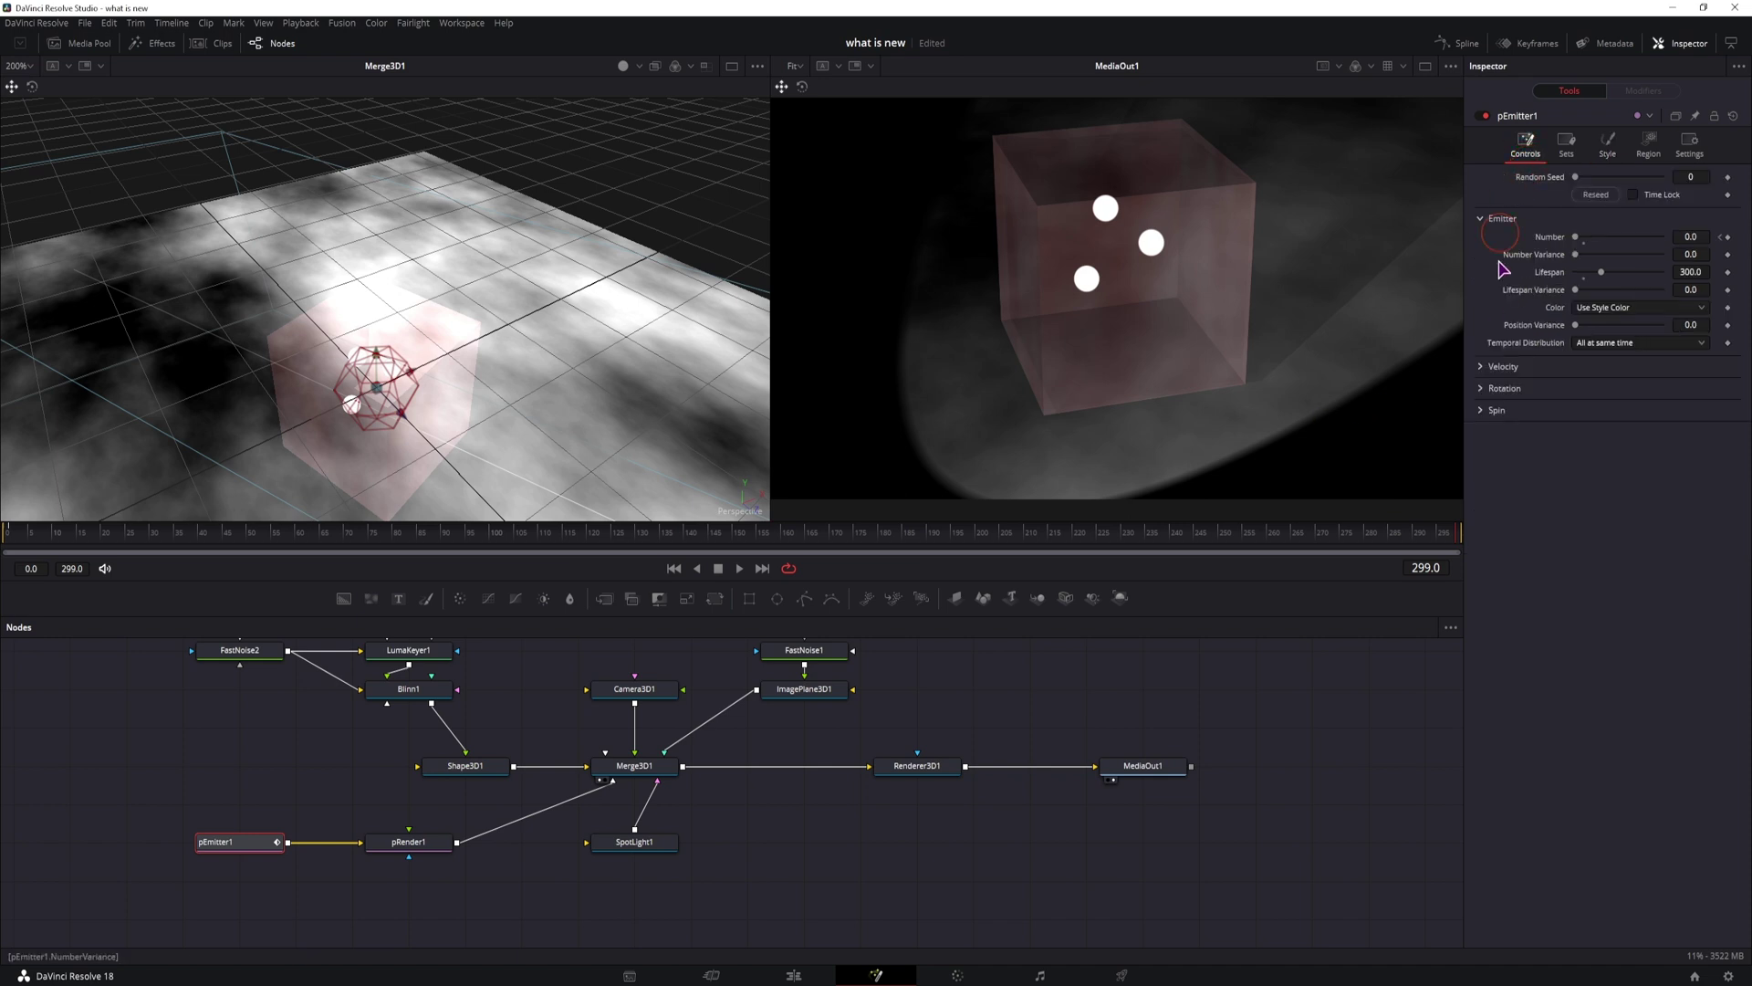
pyautogui.click(1482, 366)
pyautogui.moveTo(22, 533); pyautogui.dragTo(154, 539)
pyautogui.click(8, 538)
pyautogui.moveTo(1694, 385); pyautogui.dragTo(1731, 383)
pyautogui.press('space')
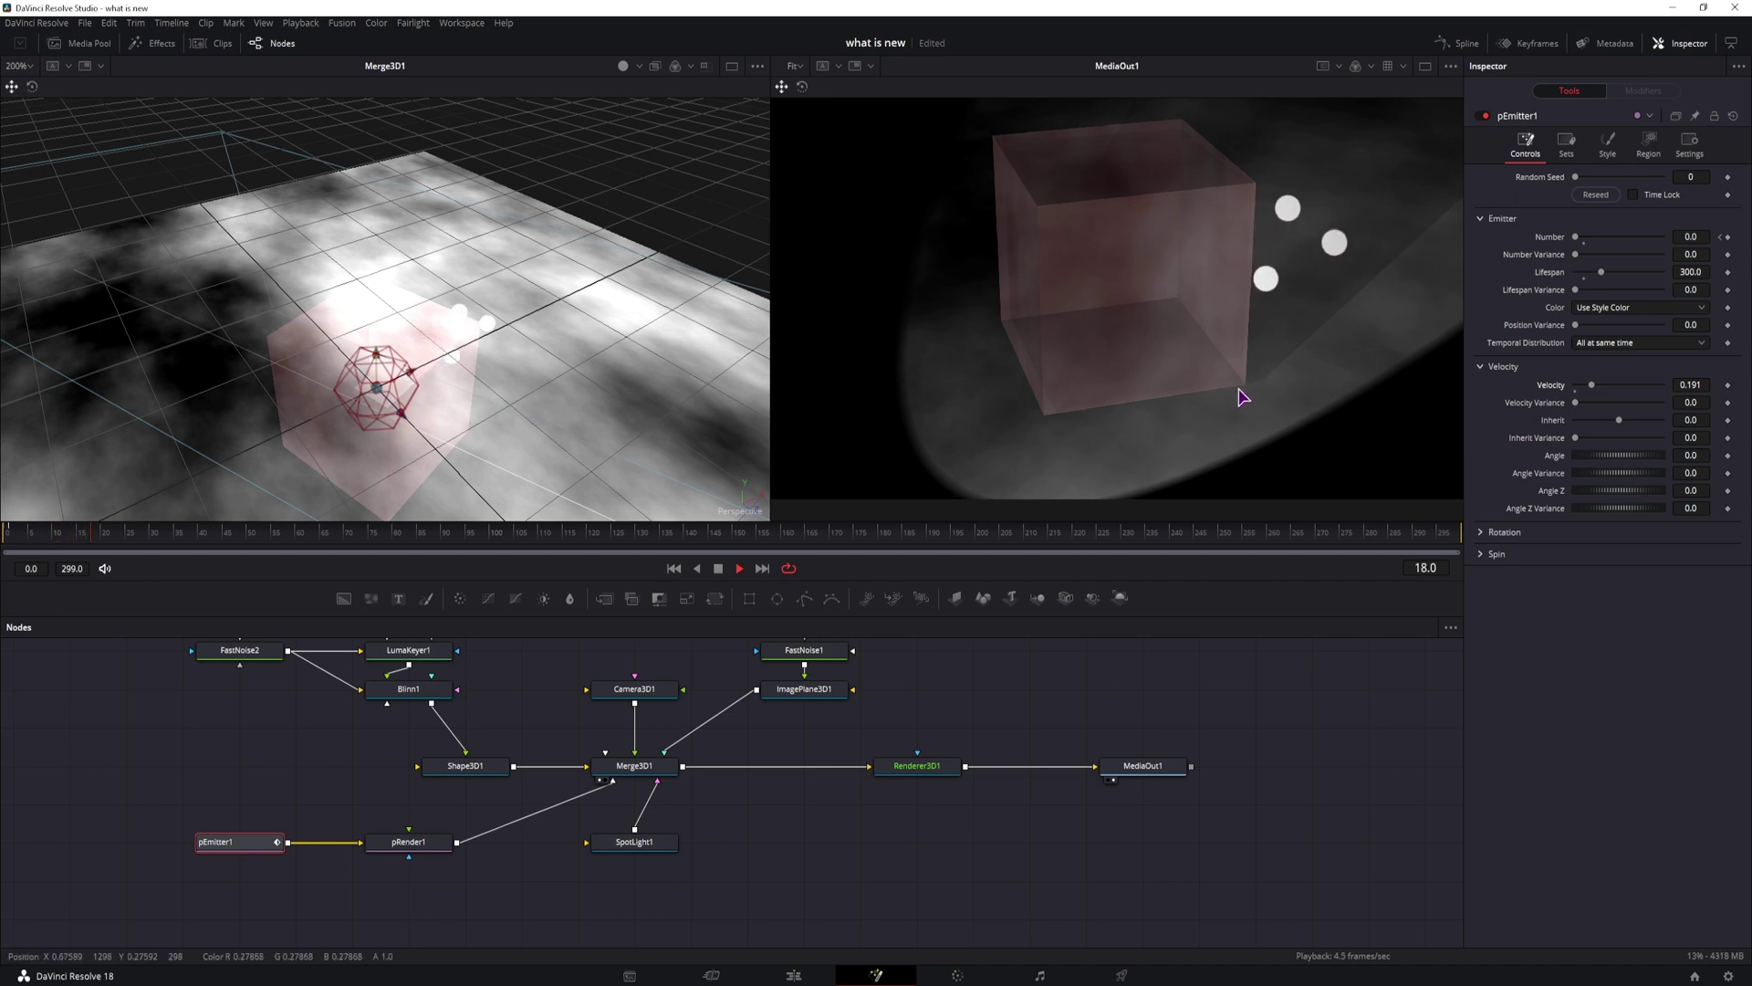
pyautogui.press('space')
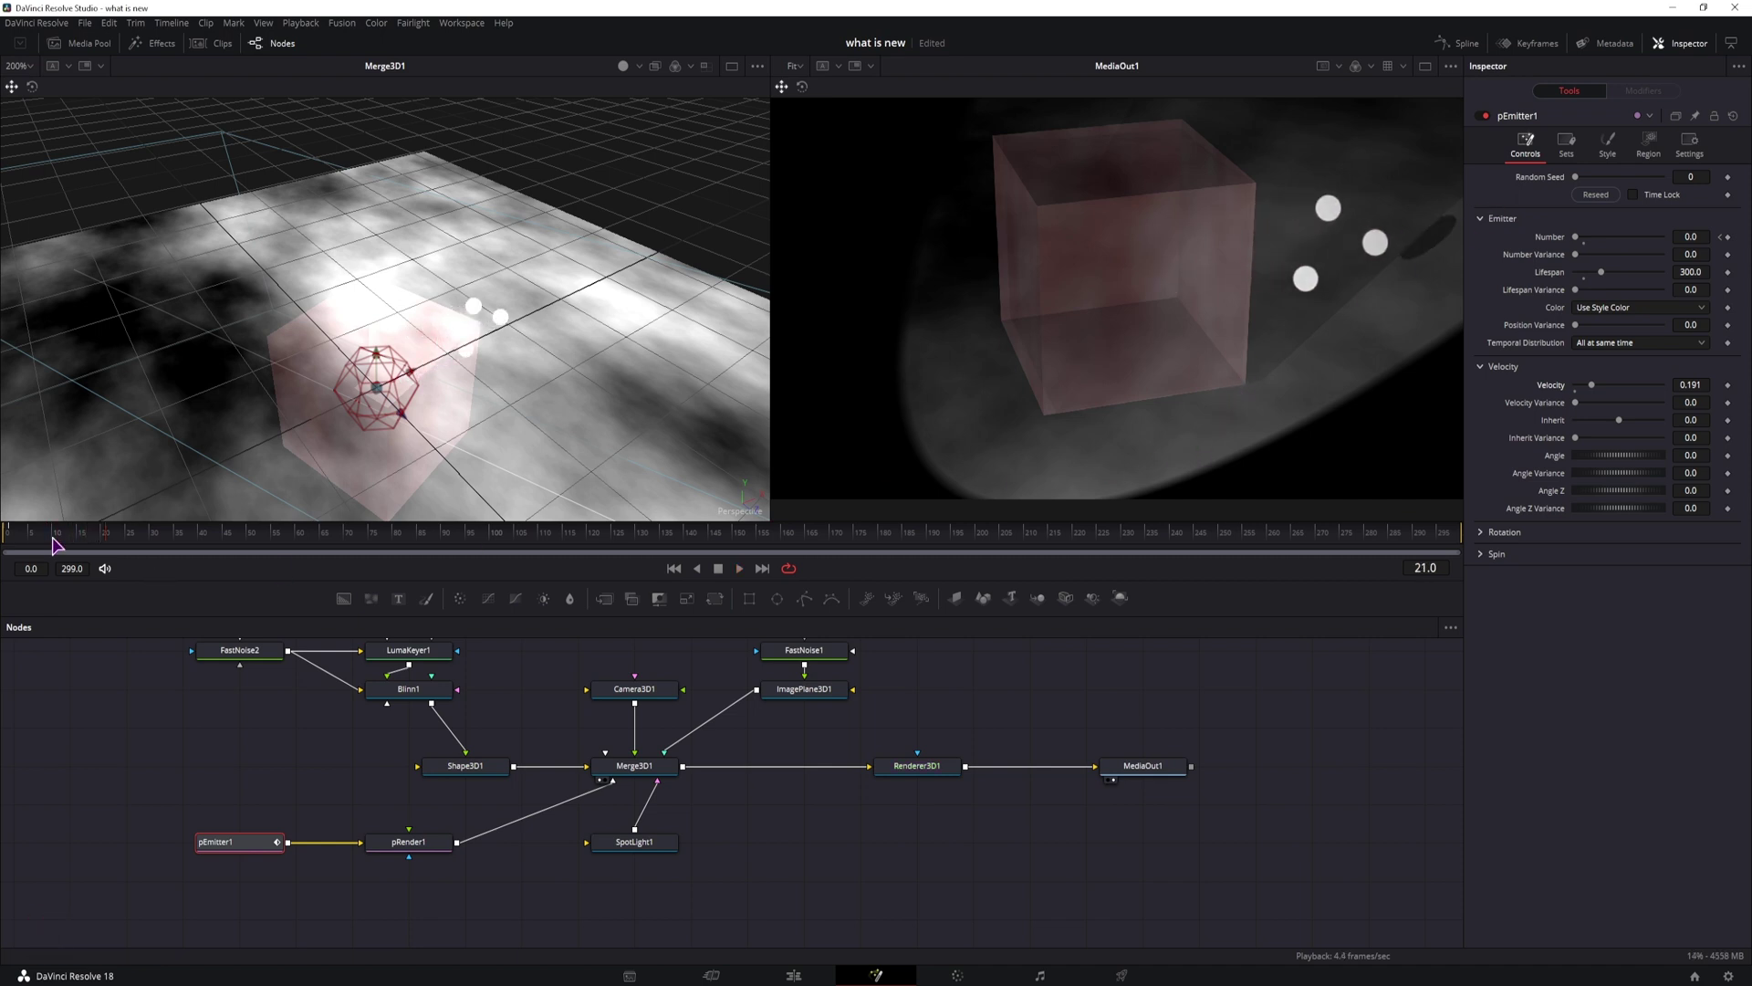
pyautogui.moveTo(49, 545); pyautogui.dragTo(9, 545)
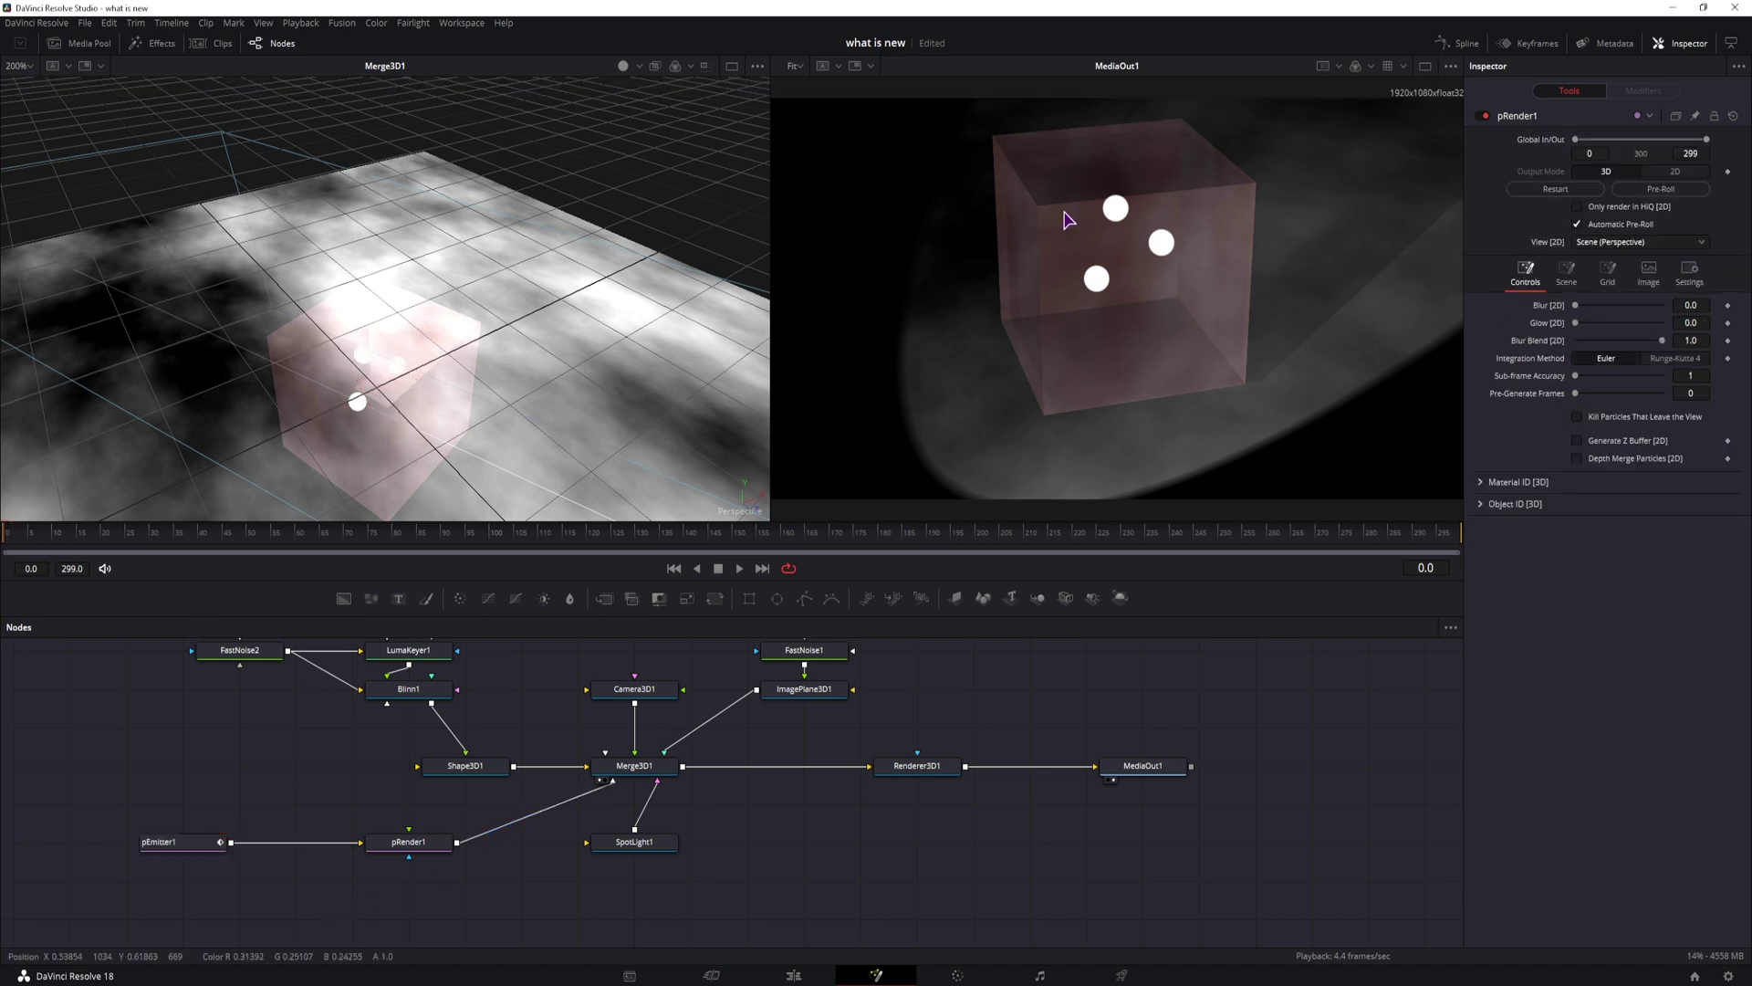
# - Add a pBounce node and insert it between pEmitter1 and pRender1
pyautogui.click(313, 892)
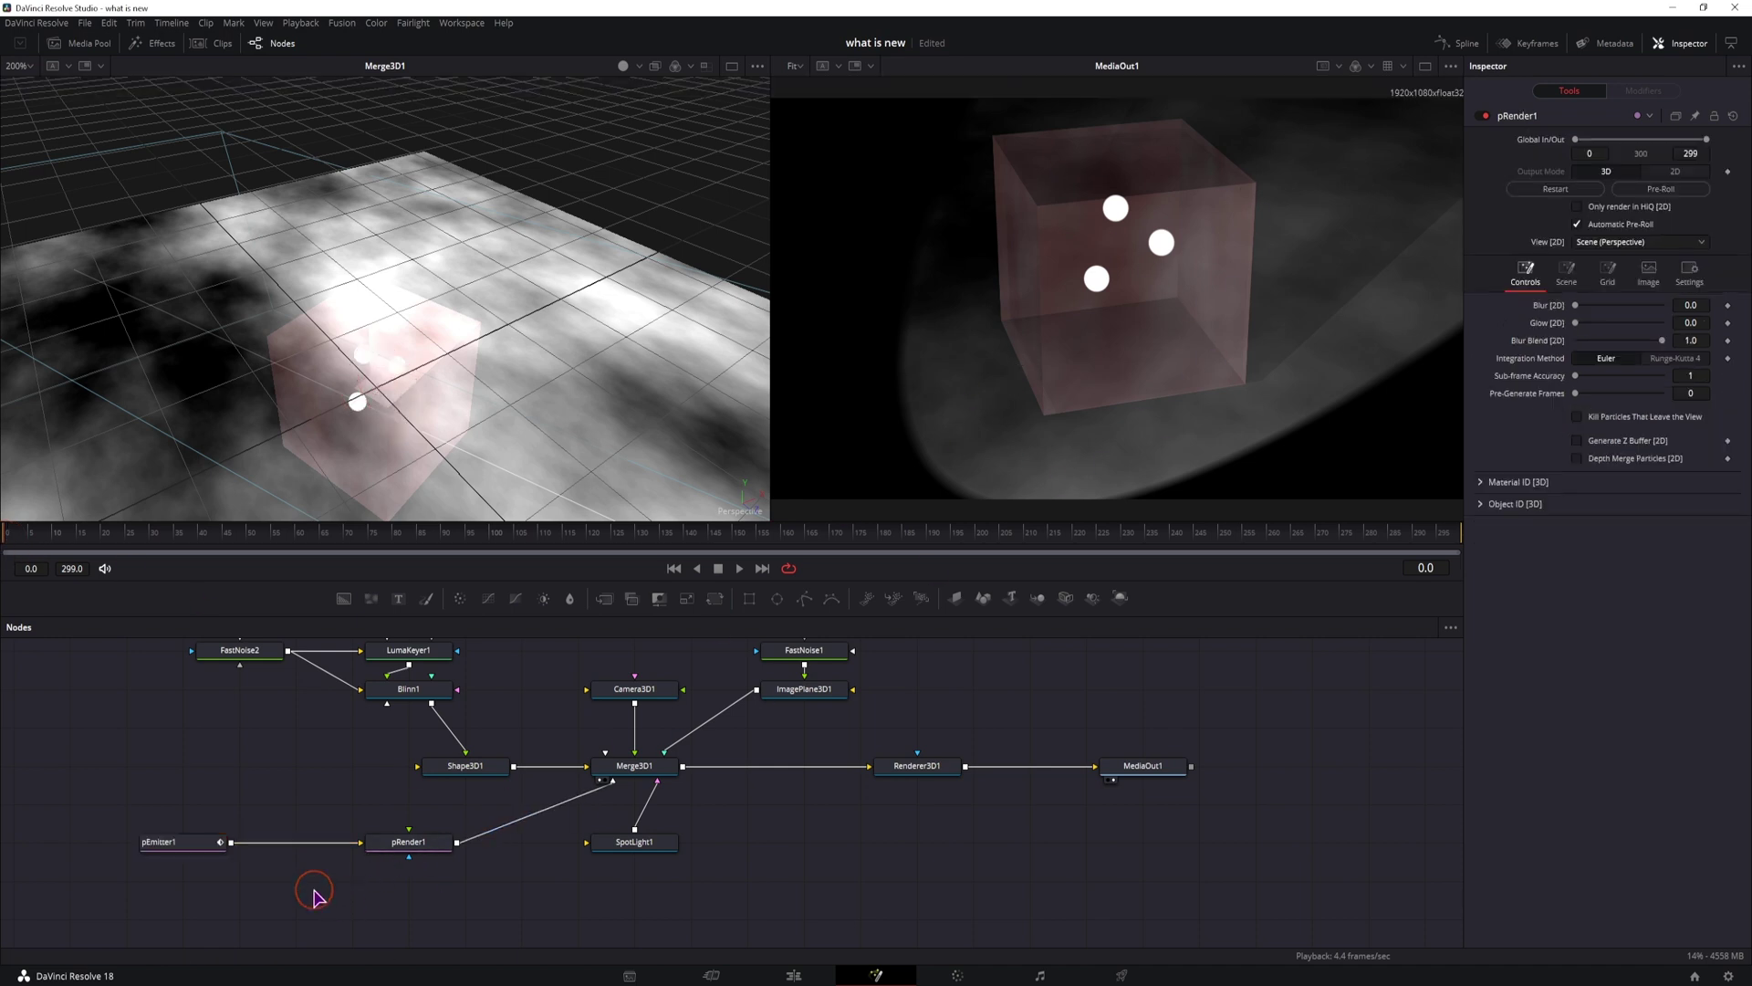
pyautogui.hotkey('ctrl', 'space')
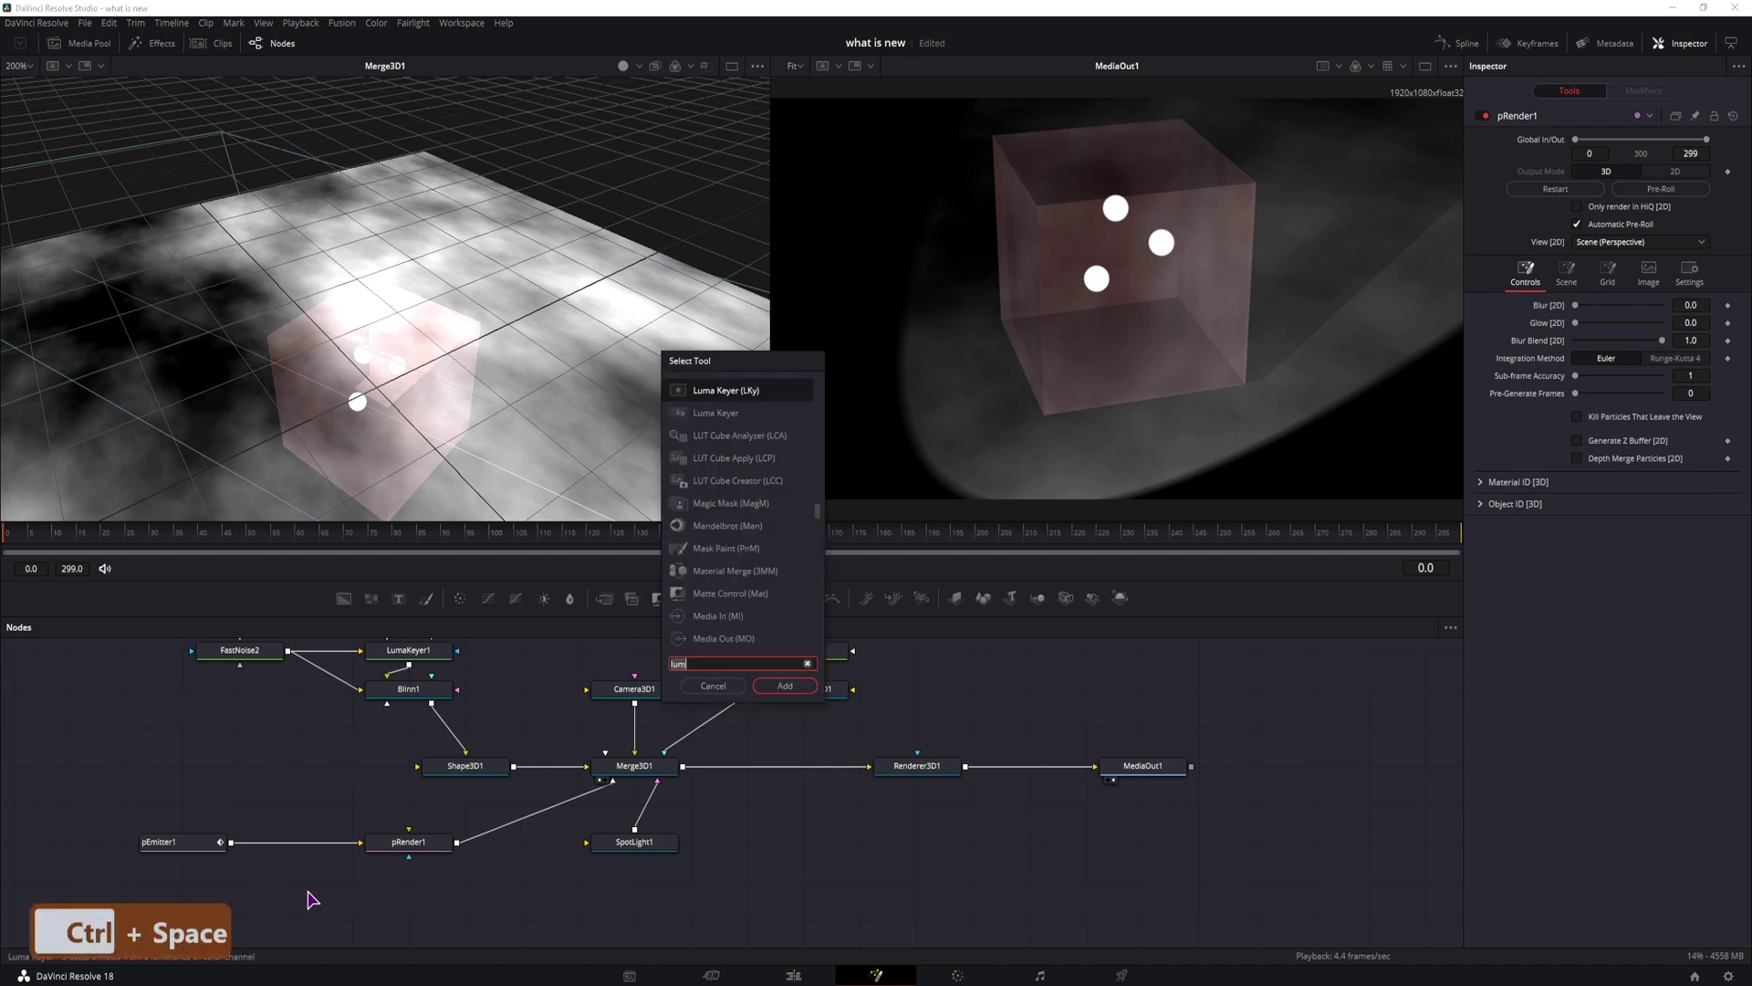
pyautogui.write('bounce')
pyautogui.click(783, 686)
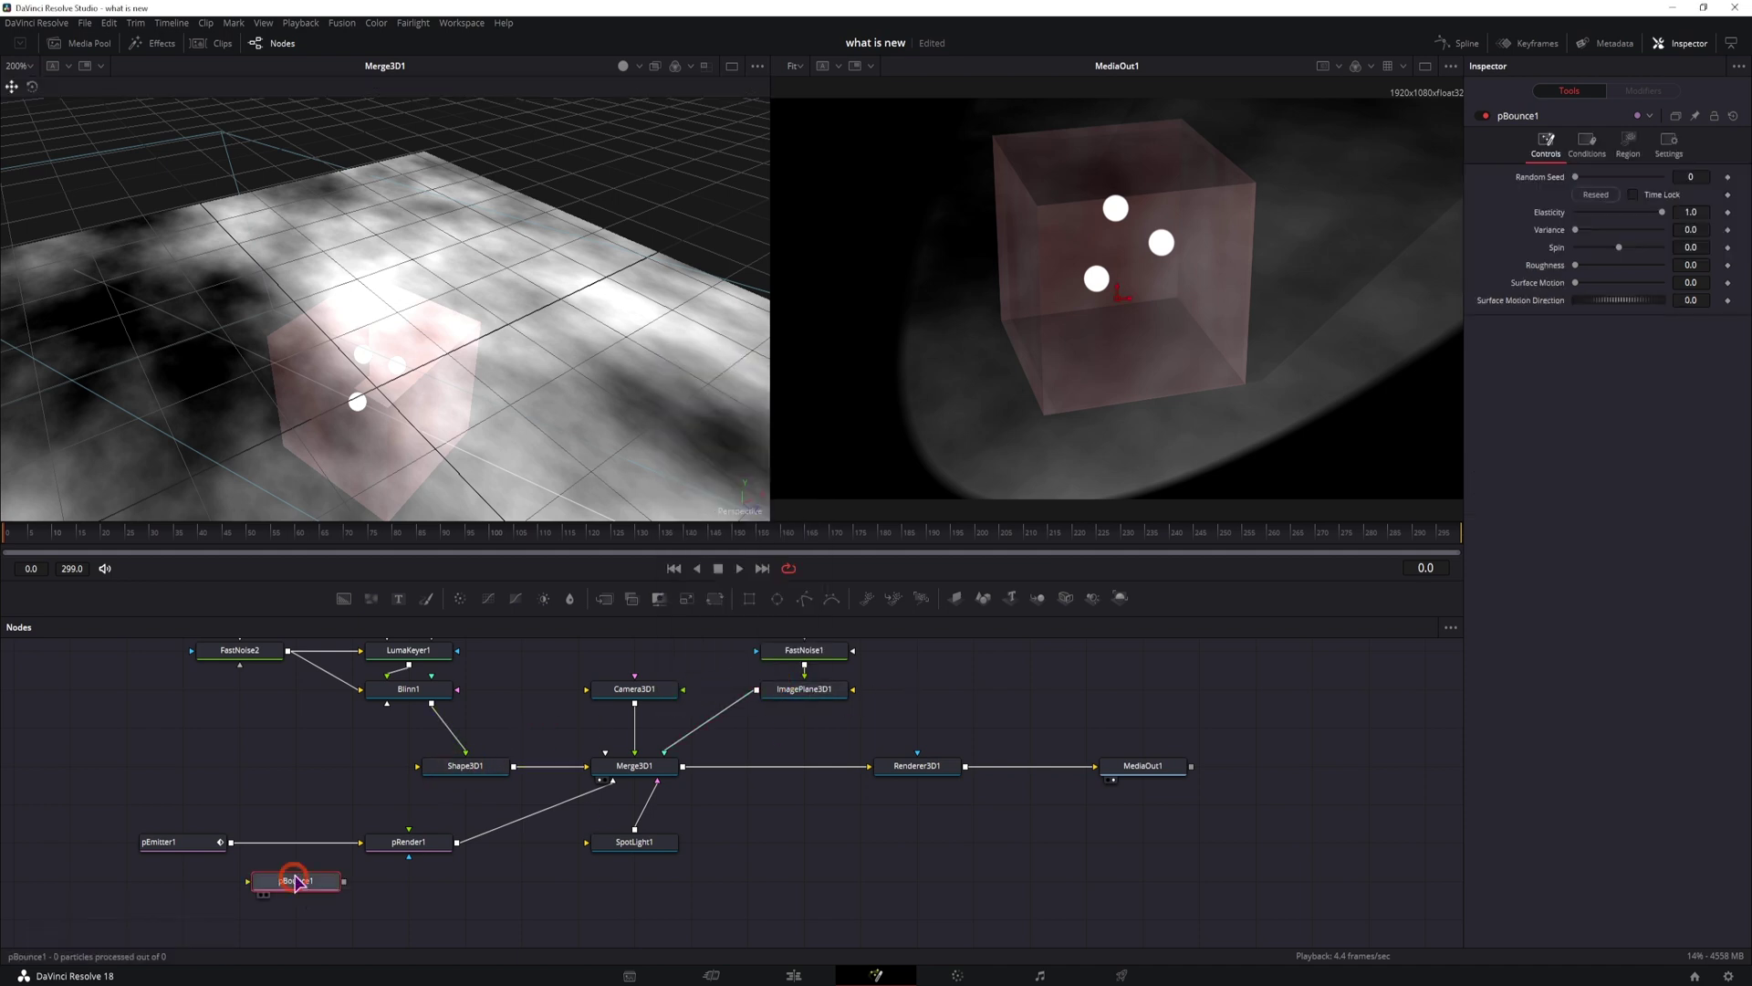
pyautogui.moveTo(293, 881); pyautogui.dragTo(304, 846)
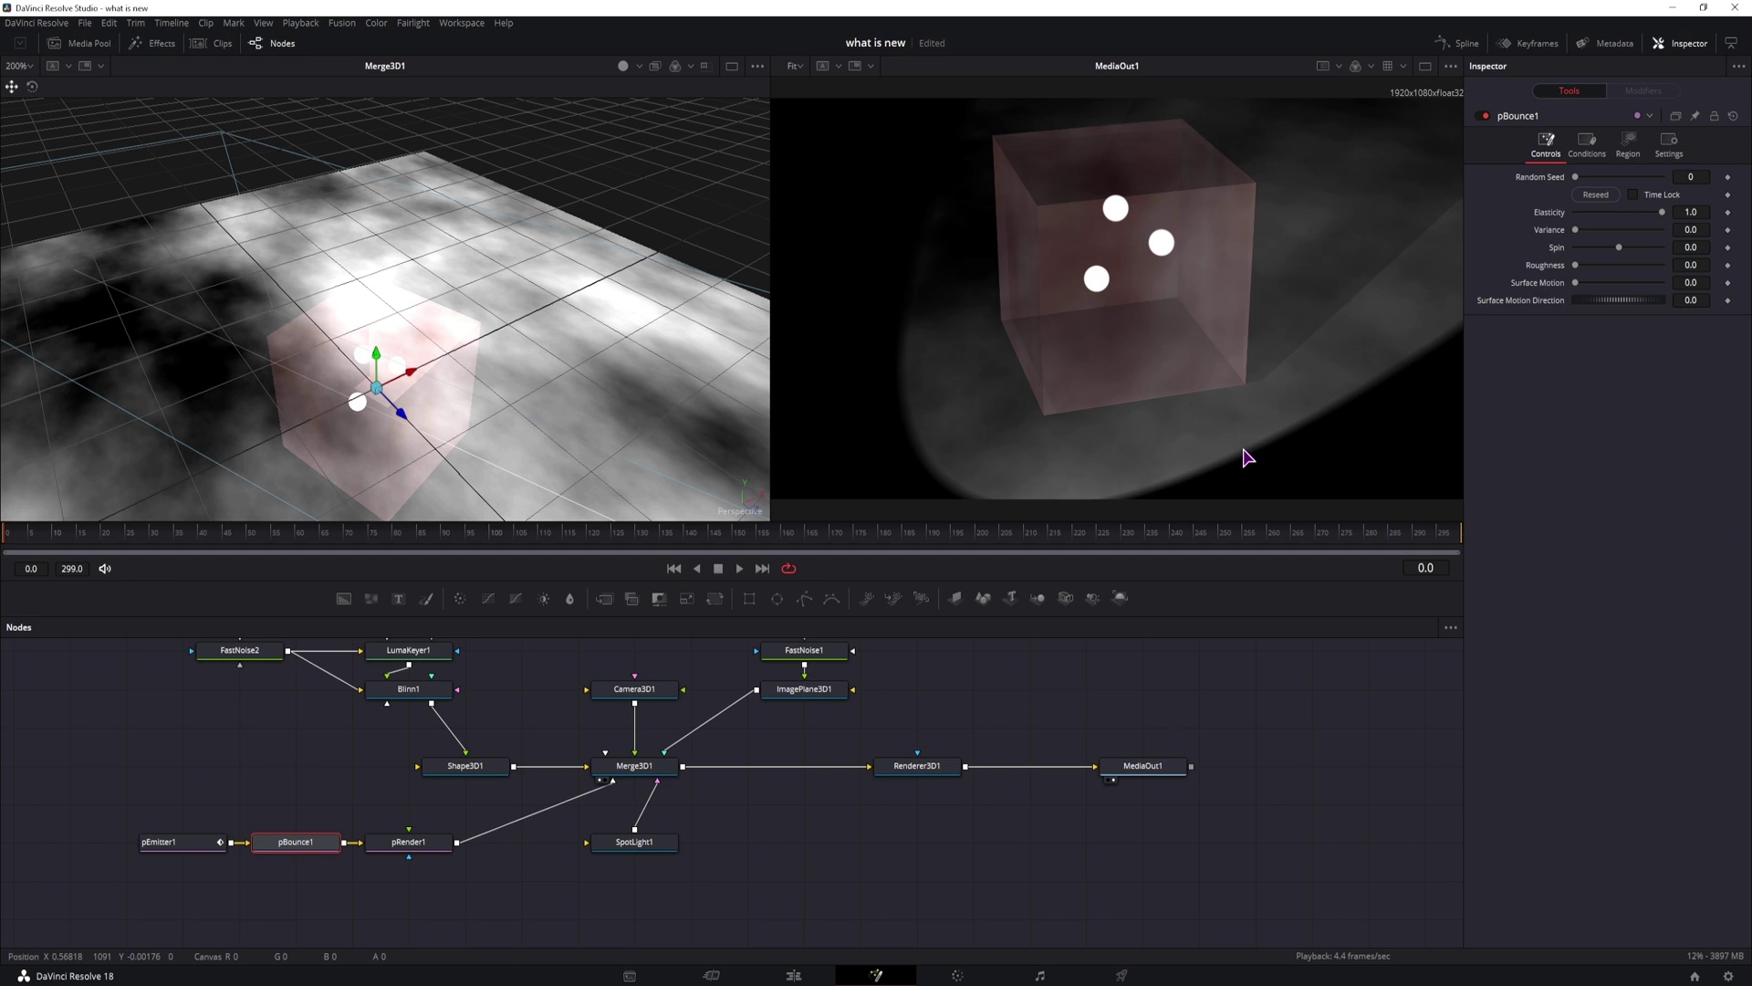
# - Set pBounce1's region to Mesh and connect Shape3D1's output to its mesh input
pyautogui.click(1631, 146)
pyautogui.click(1636, 194)
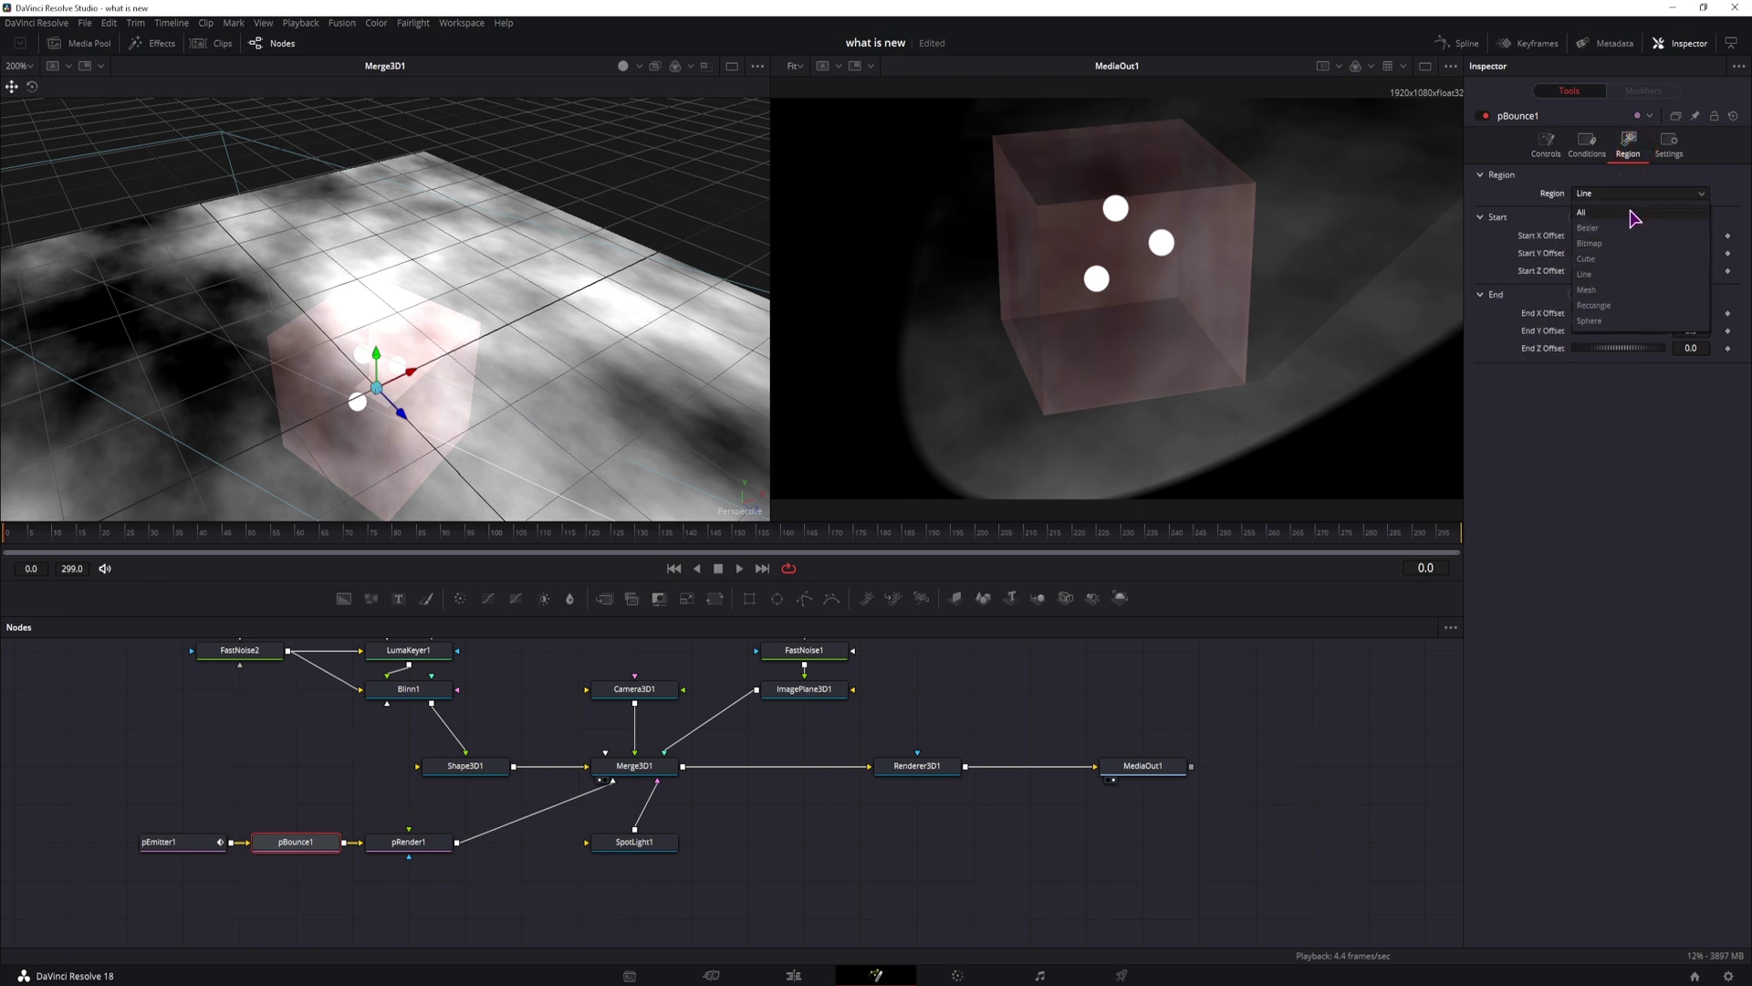
pyautogui.click(1612, 290)
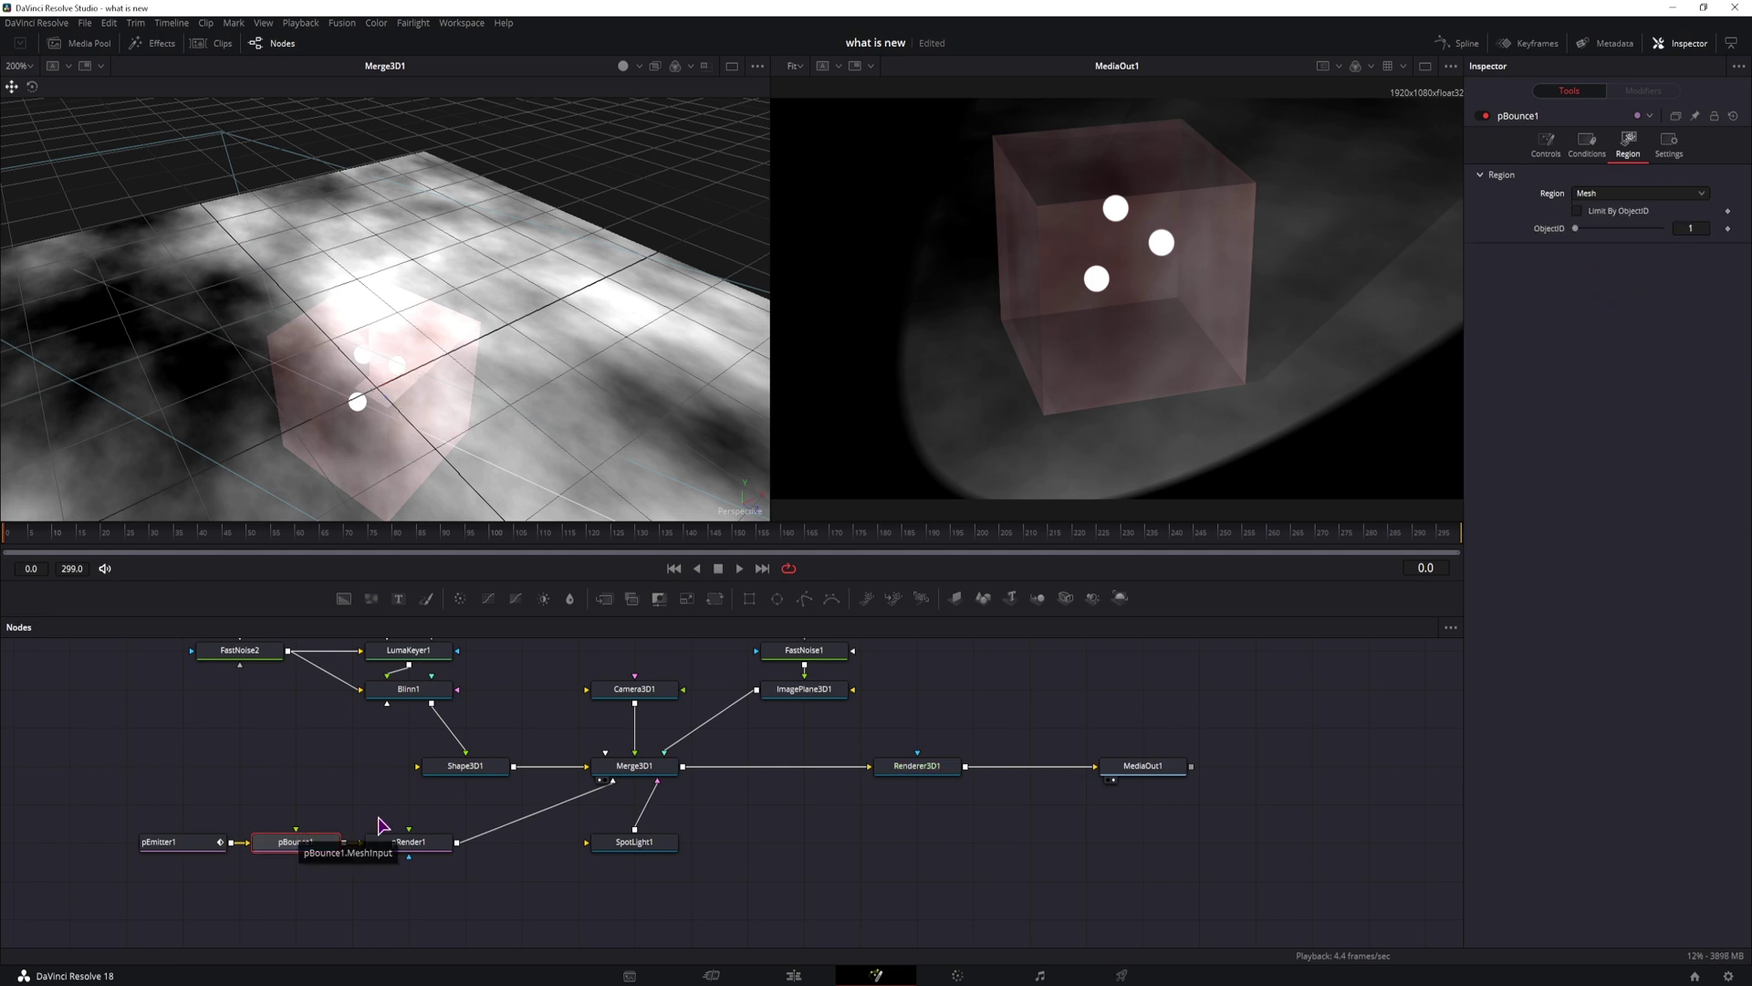
pyautogui.click(425, 769)
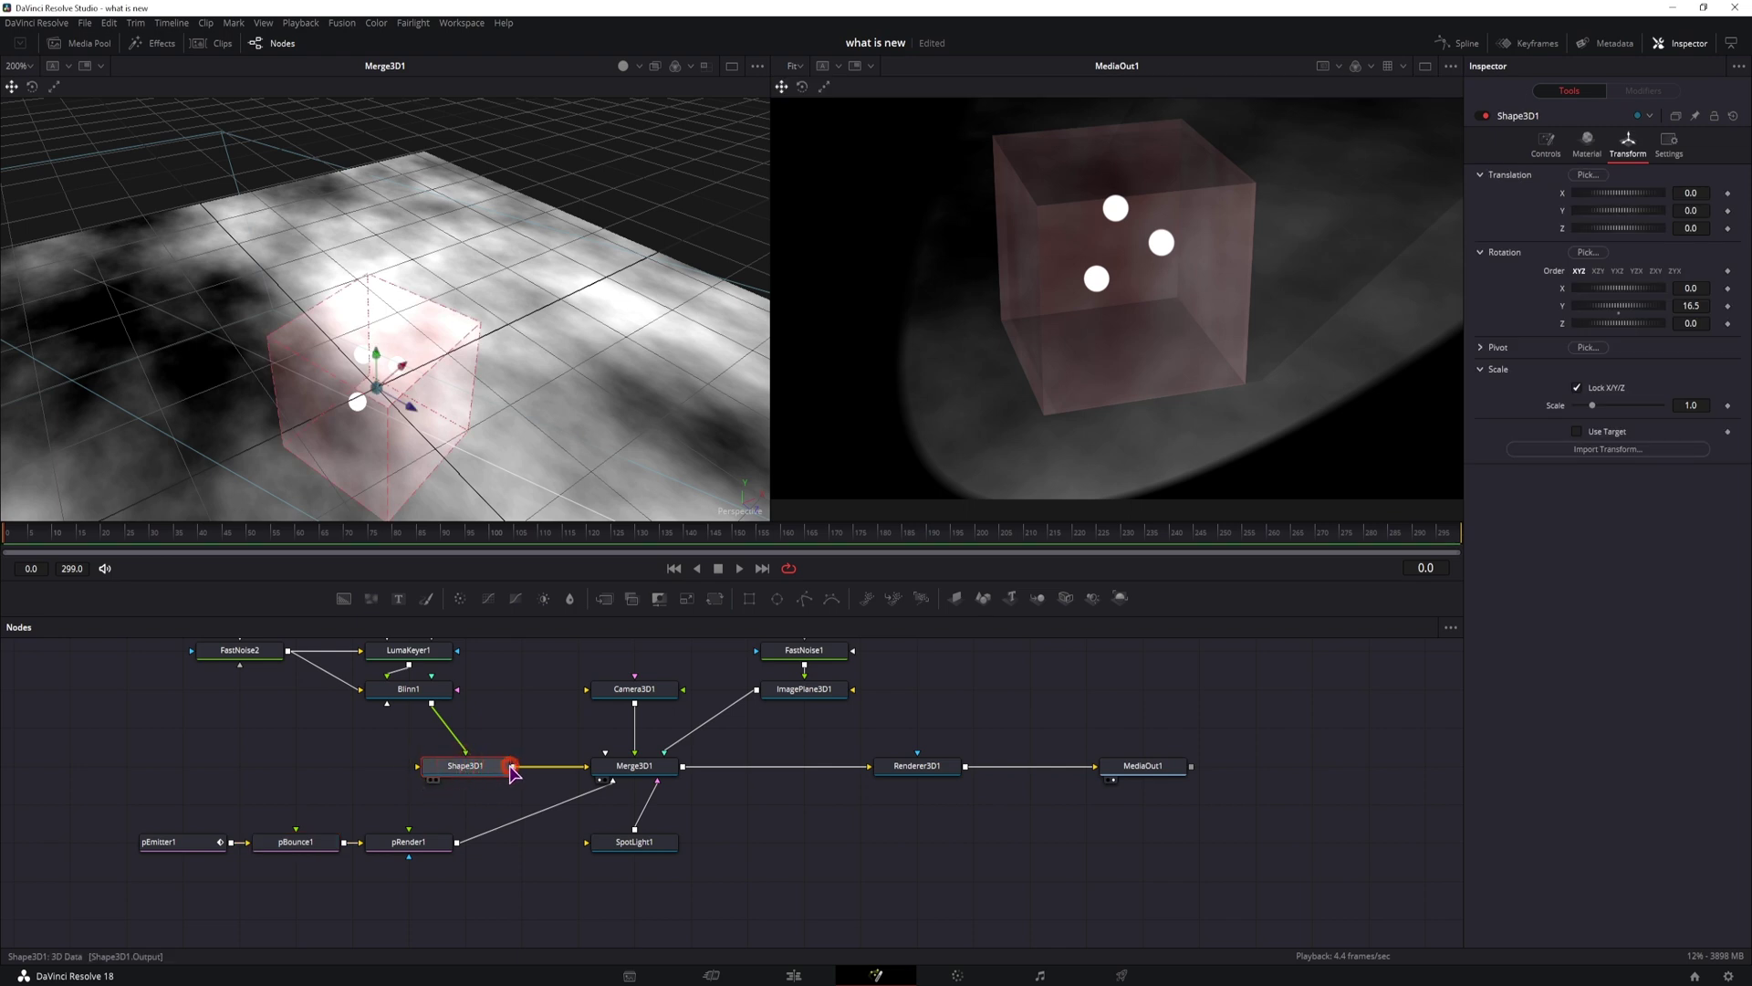
pyautogui.moveTo(508, 772); pyautogui.dragTo(297, 835)
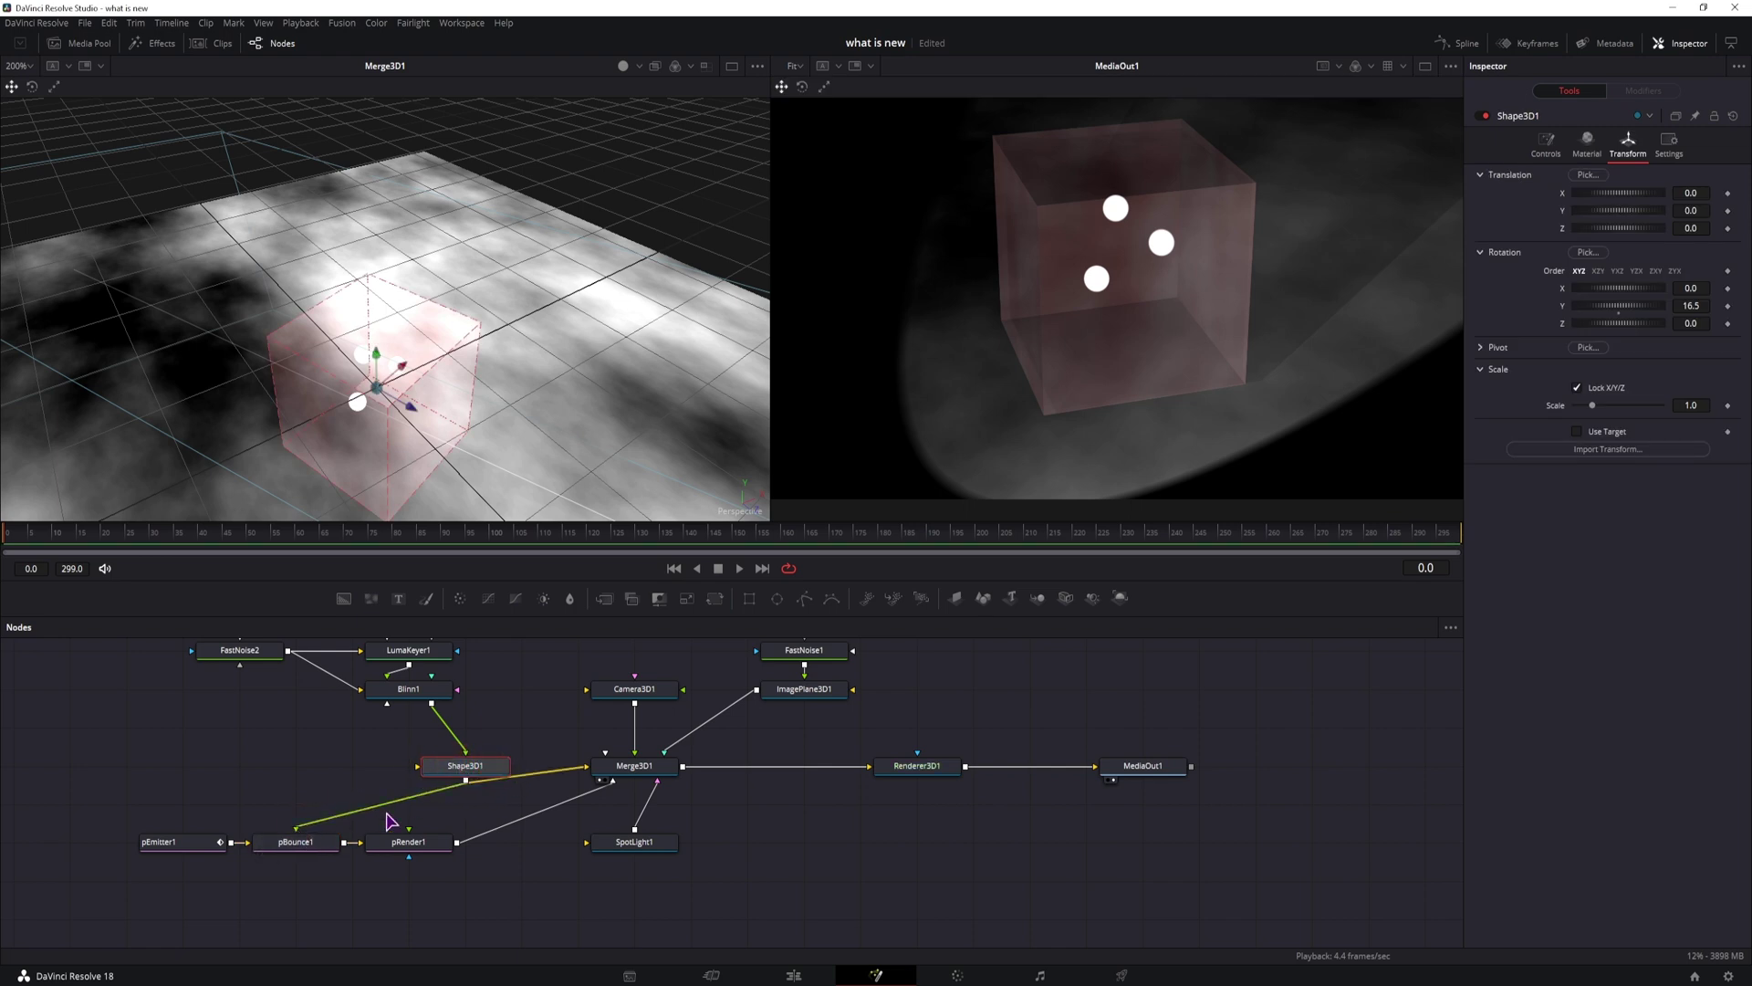
# - Play the animation and examine from the side how the orbs bounce against the cube's walls
pyautogui.moveTo(8, 535); pyautogui.dragTo(169, 548)
pyautogui.press('space')
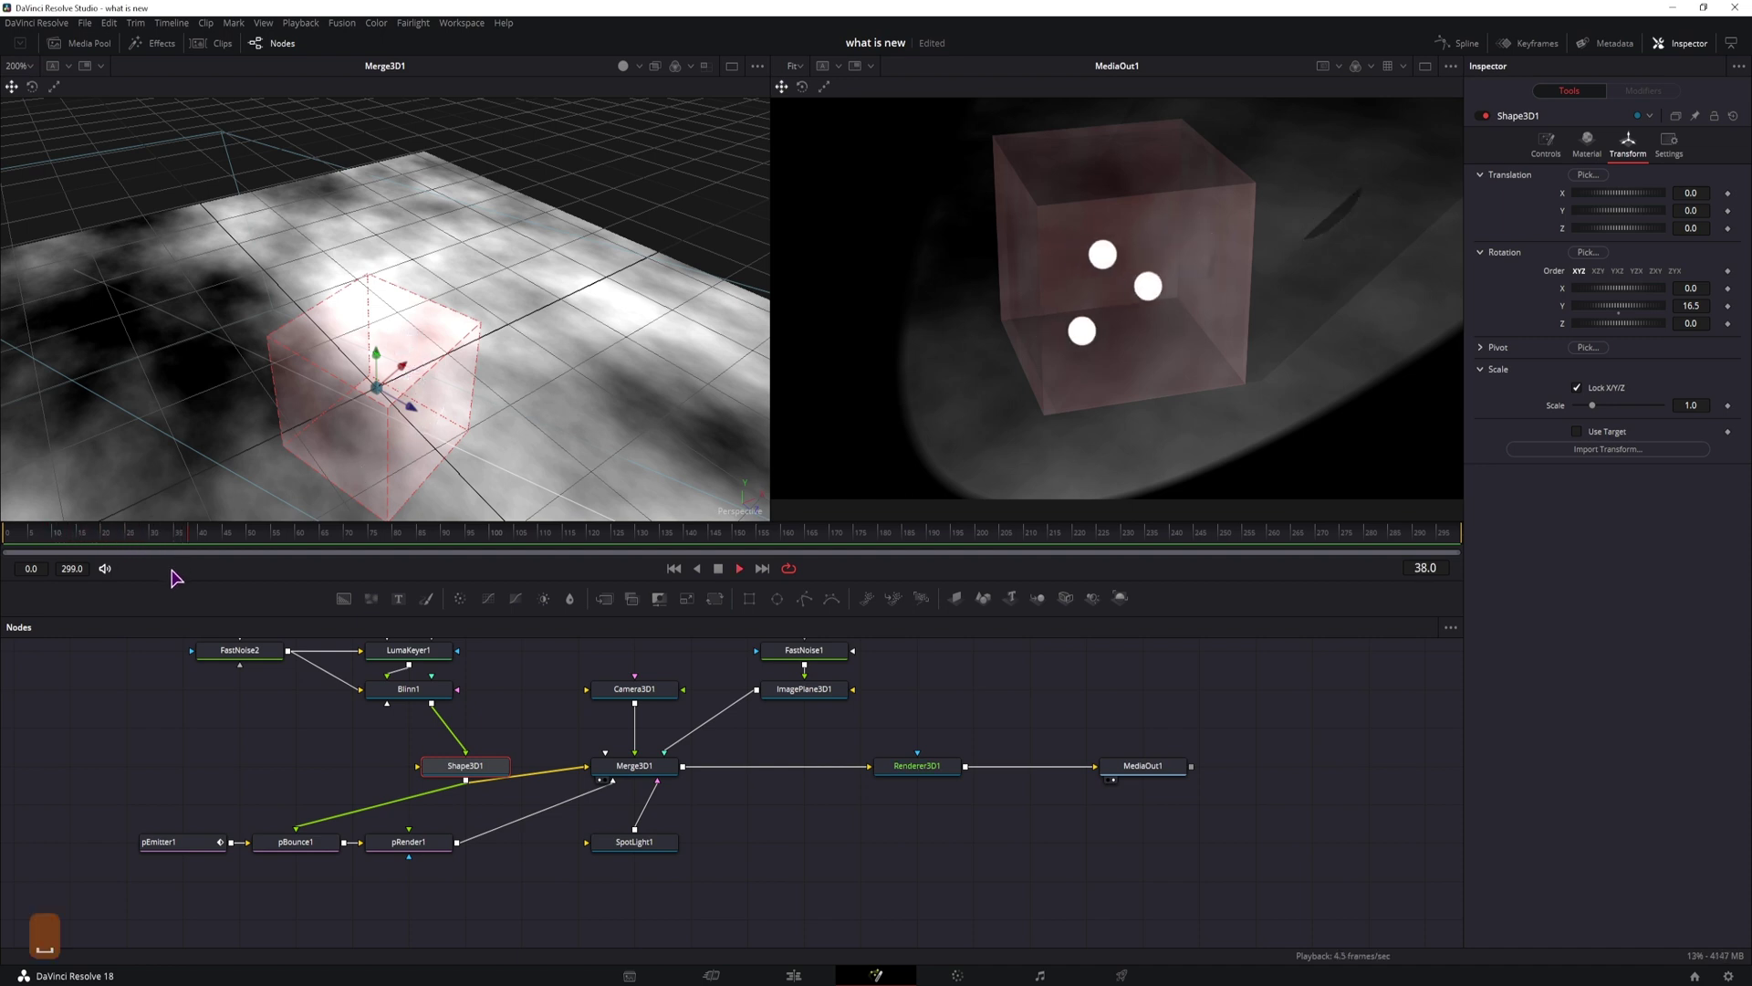
pyautogui.moveTo(275, 539); pyautogui.dragTo(252, 539)
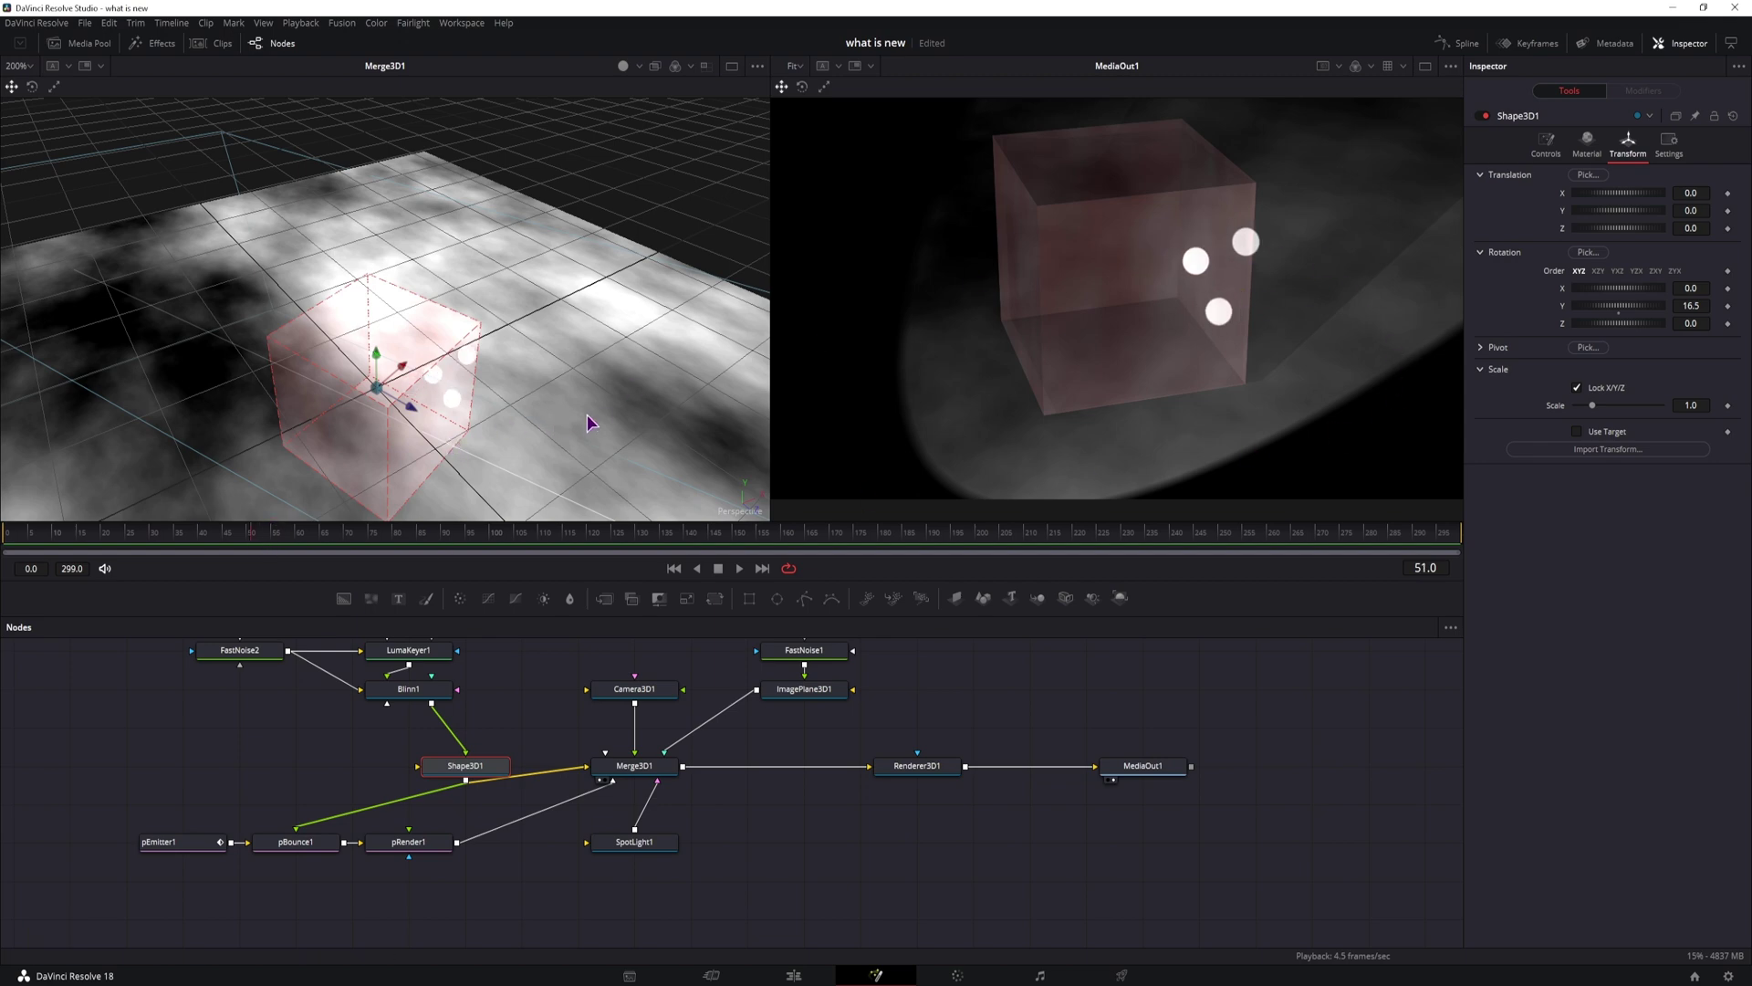
pyautogui.moveTo(590, 423); pyautogui.dragTo(622, 326)
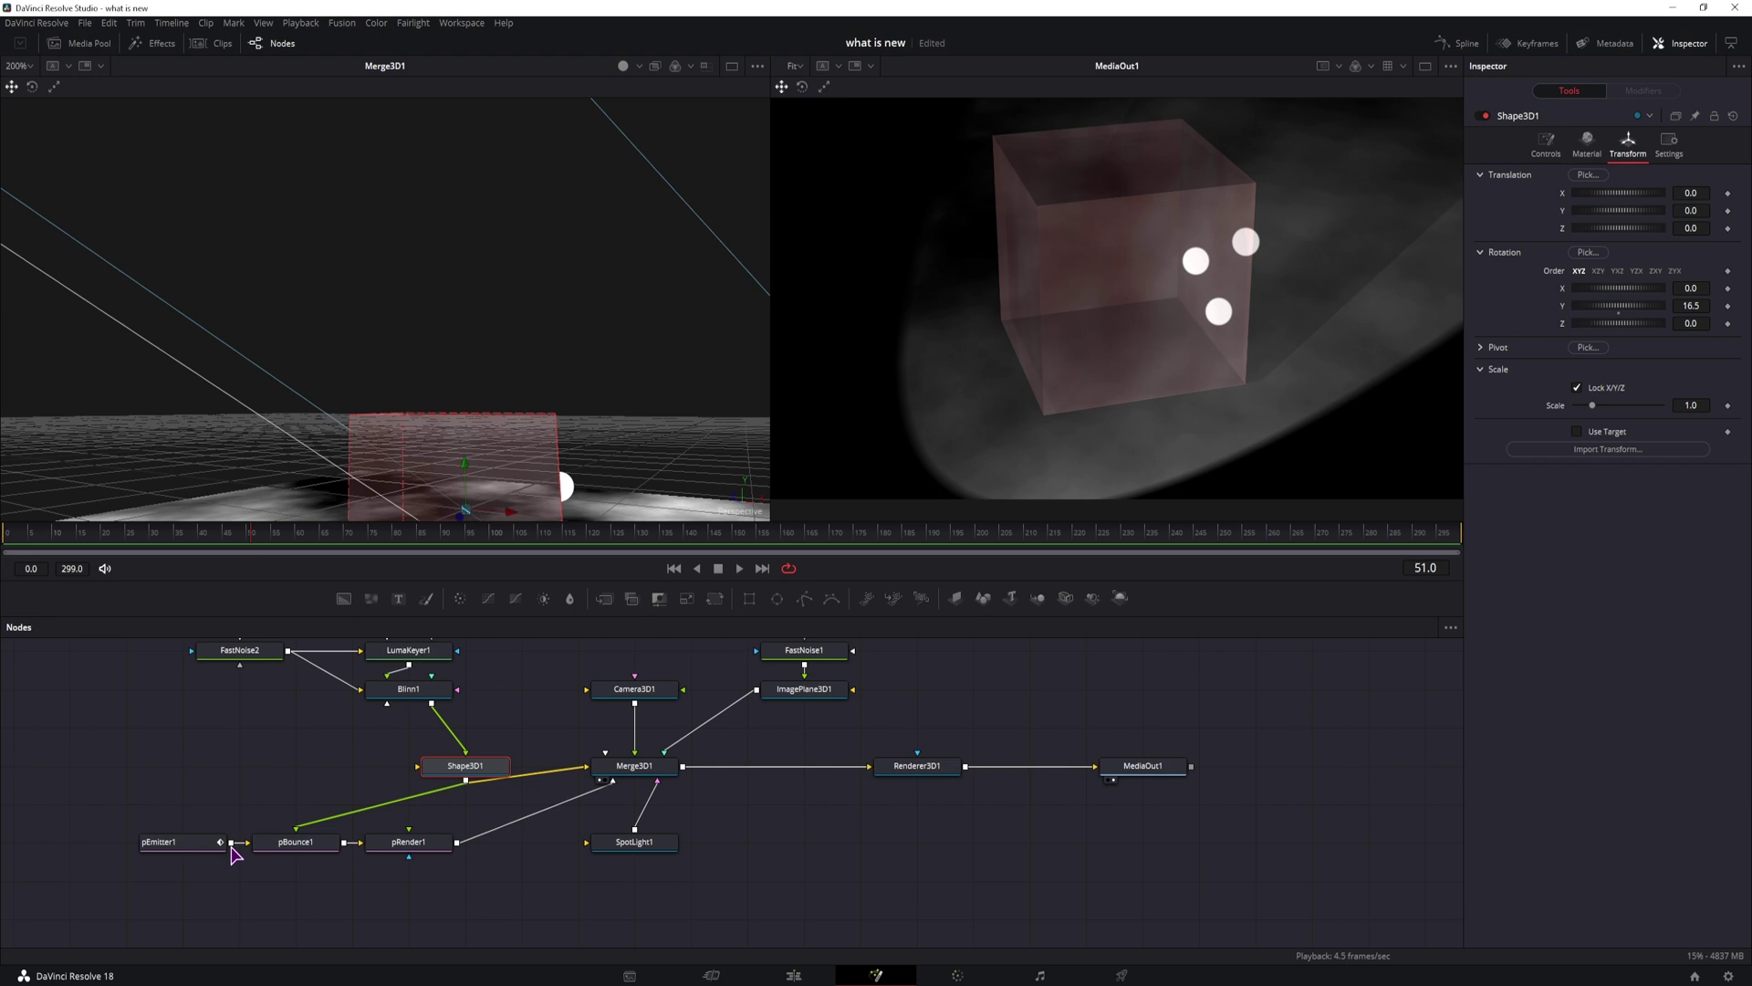
# - Reduce pEmitter1's particle size to about 0.028
pyautogui.click(182, 843)
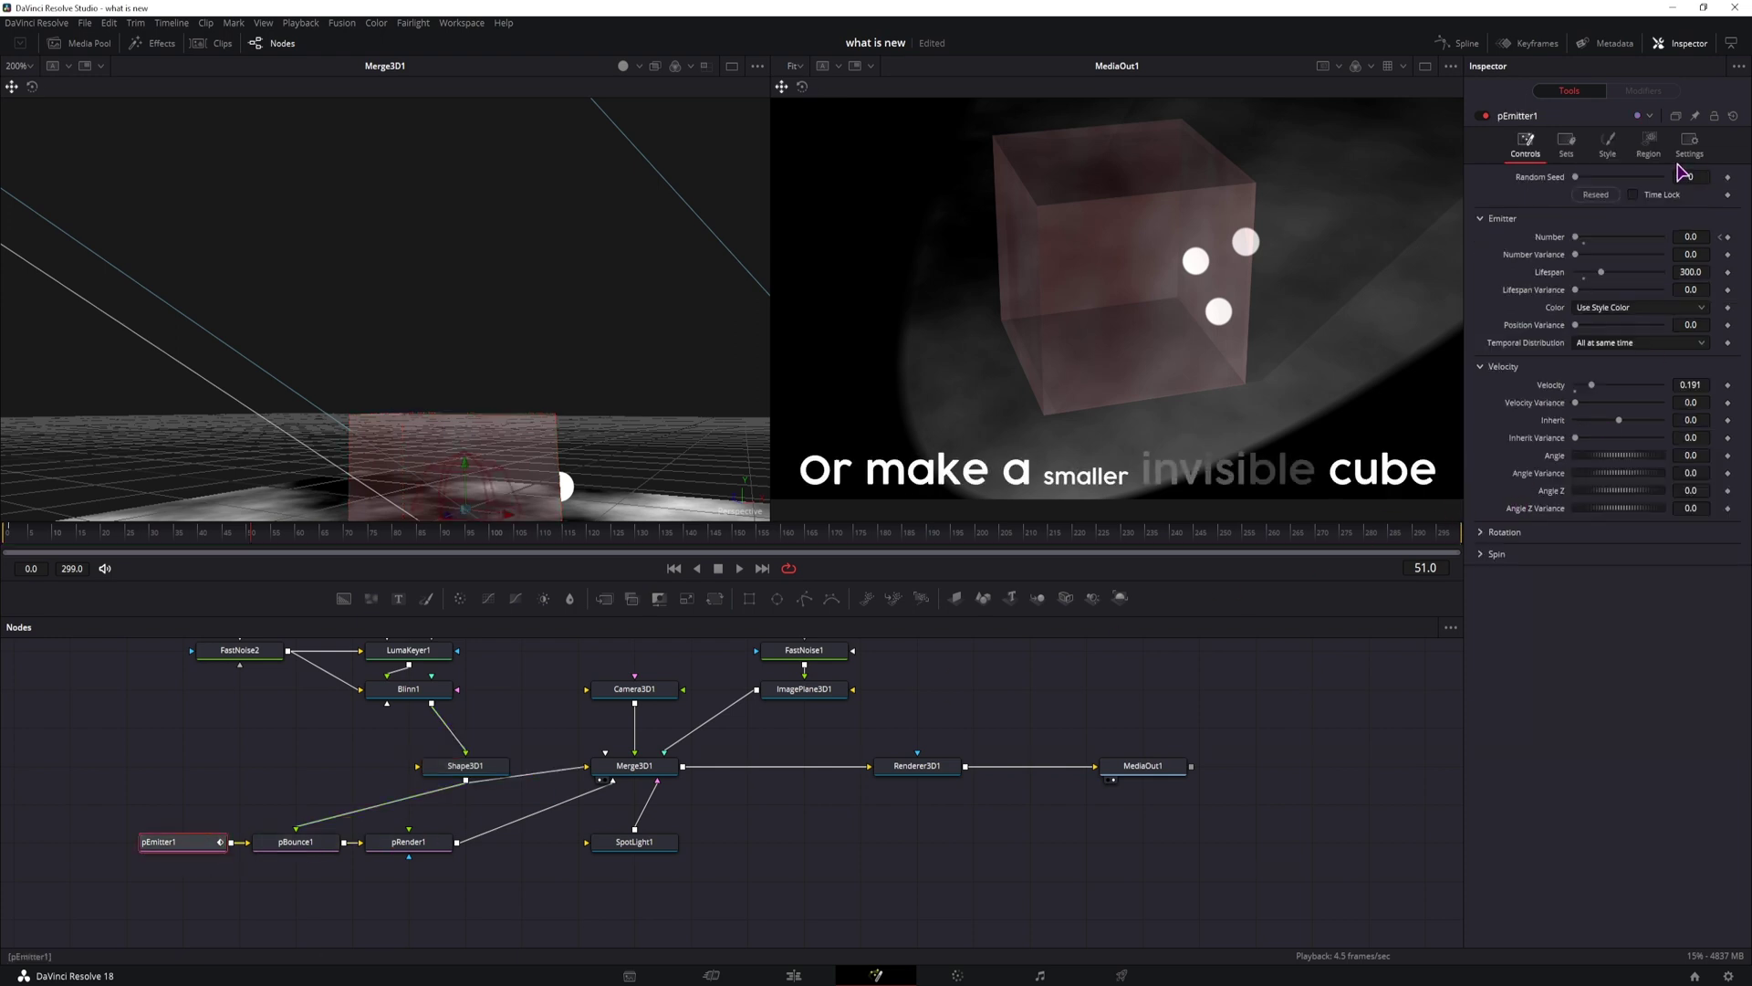
pyautogui.click(1608, 144)
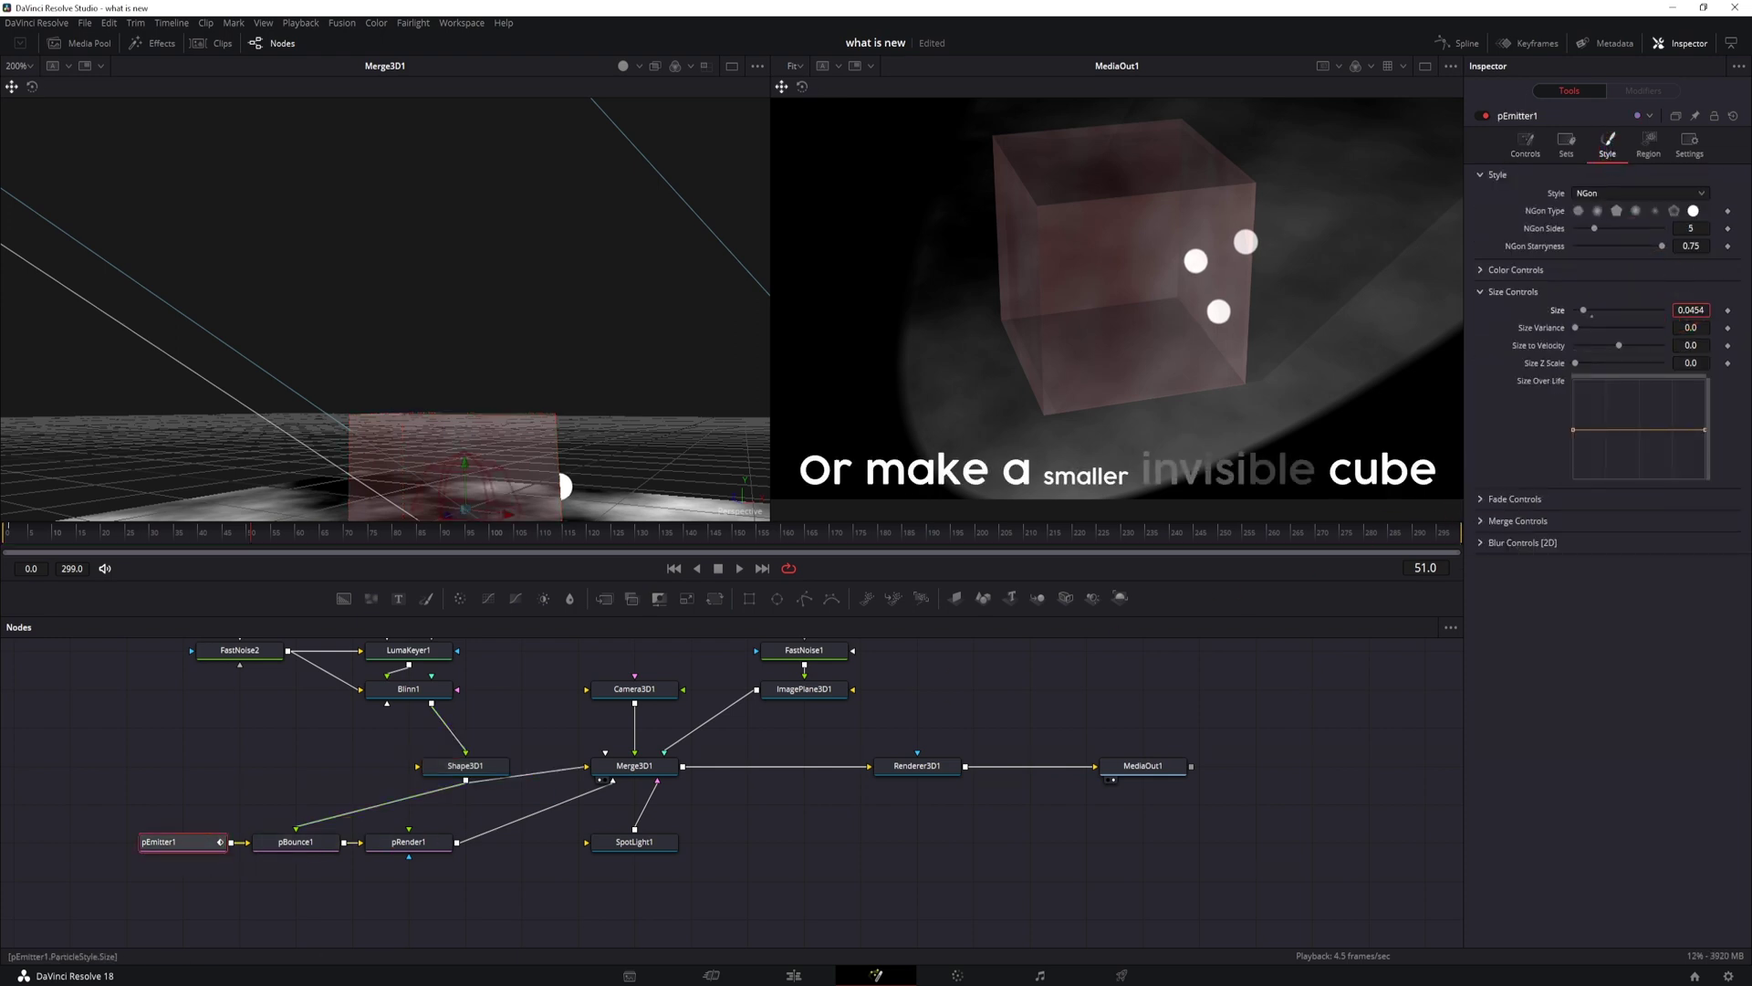
pyautogui.write('0.028')
pyautogui.press('Return')
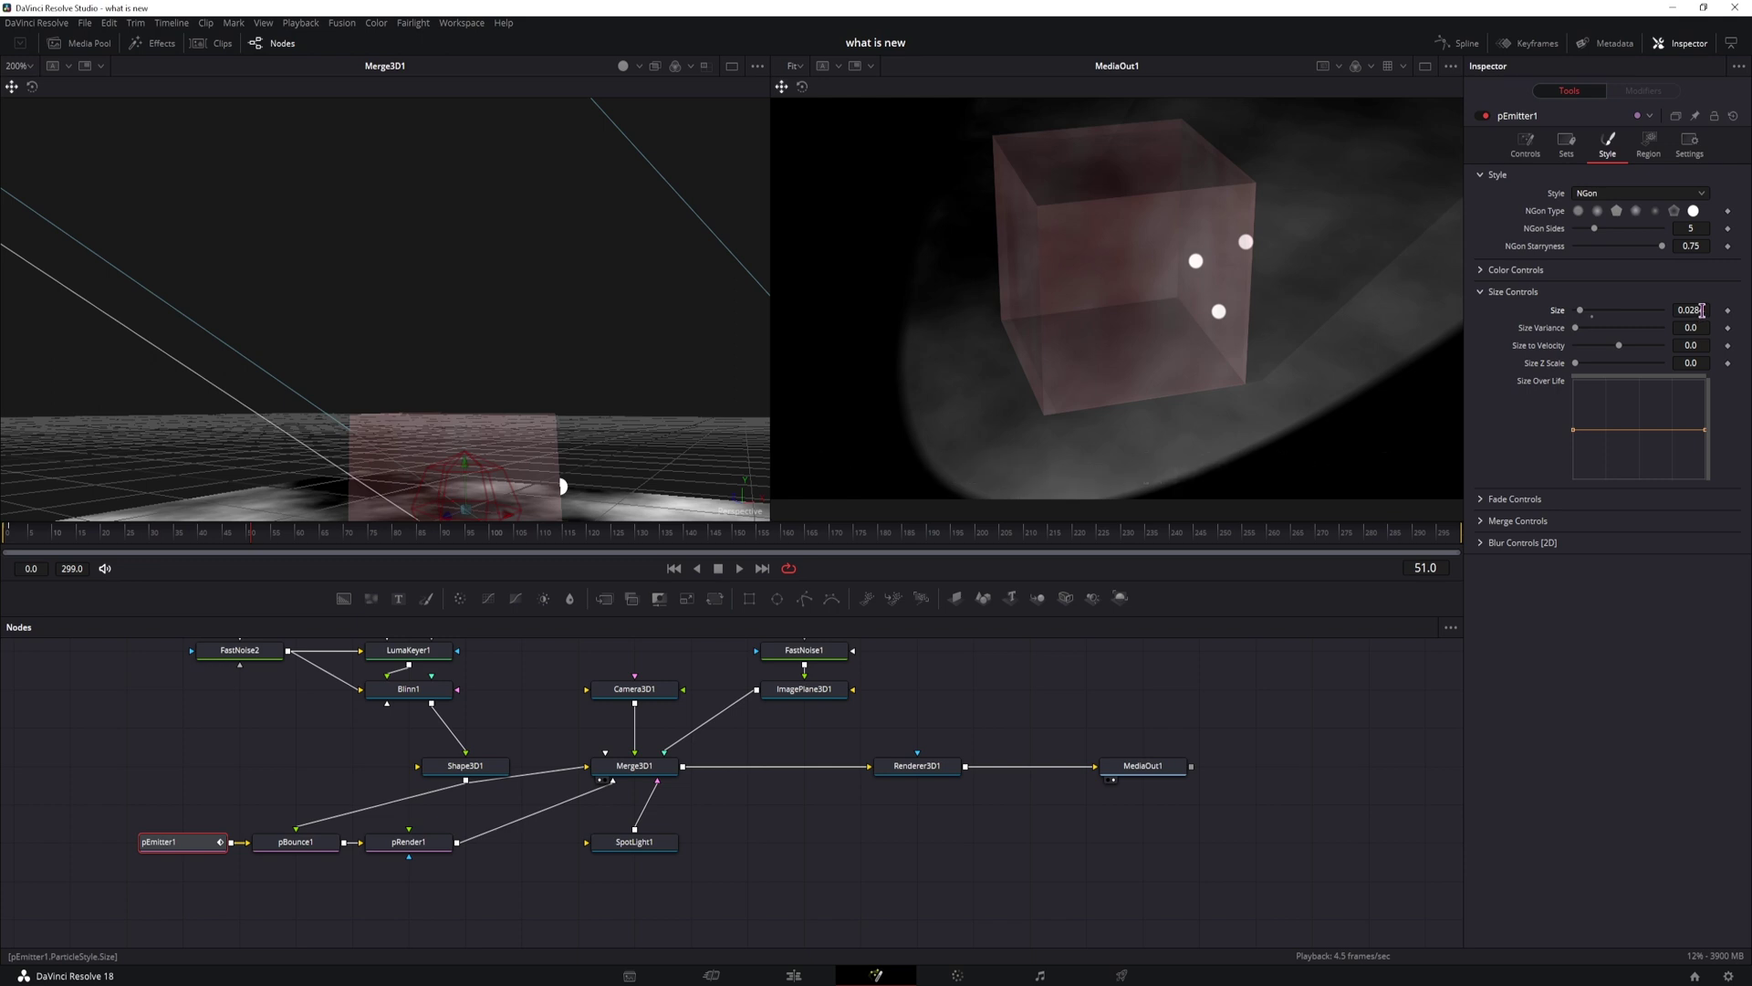
pyautogui.moveTo(1693, 310); pyautogui.dragTo(1679, 310)
# - Set pEmitter1's random seed to 567 and preview the new particle layout
pyautogui.click(1530, 146)
pyautogui.click(1577, 193)
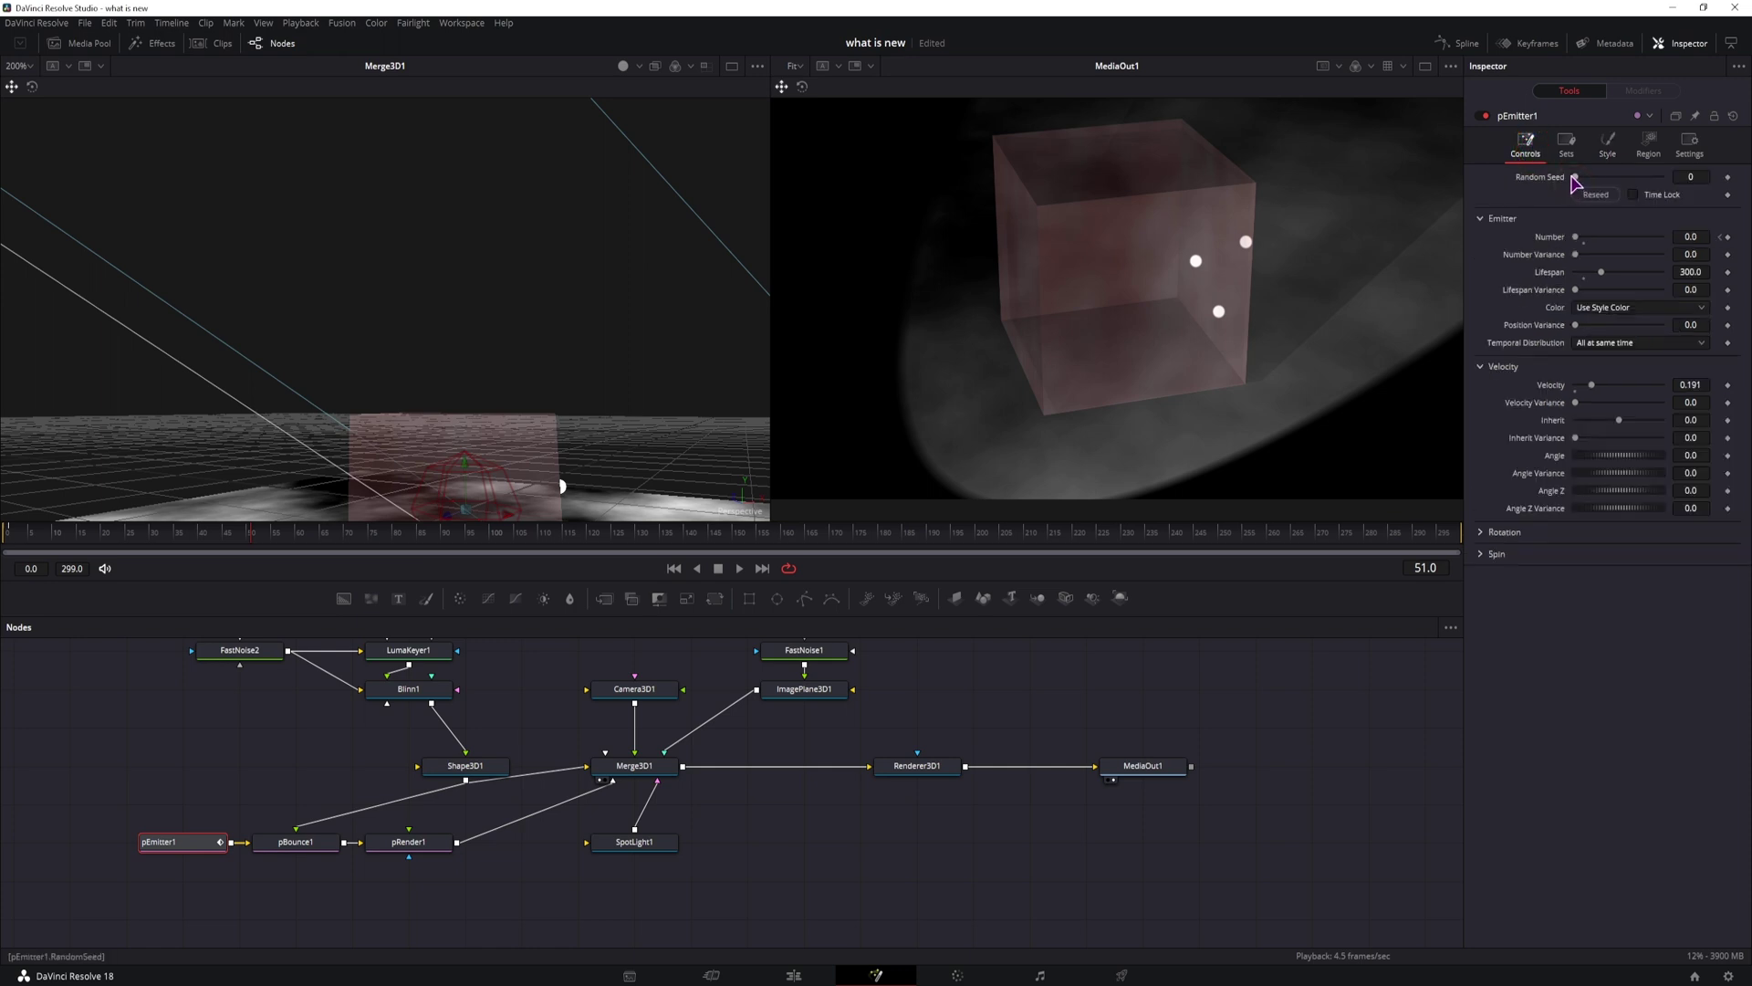
pyautogui.moveTo(1575, 179); pyautogui.dragTo(1626, 177)
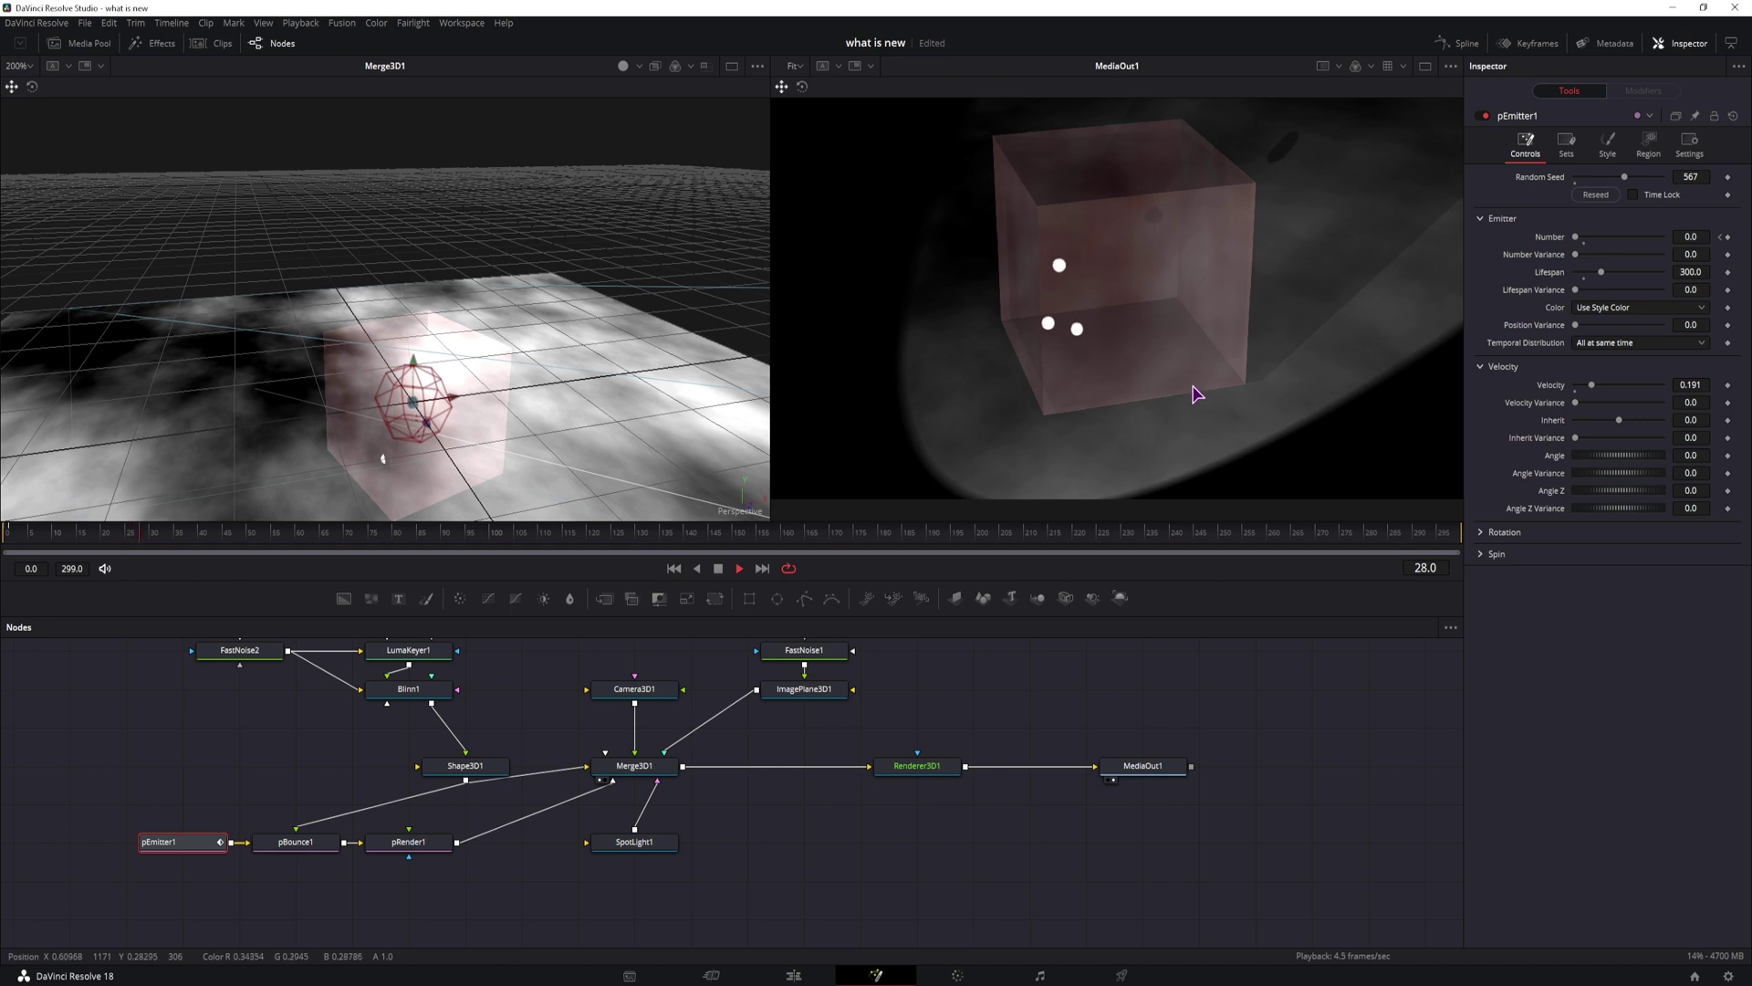
pyautogui.press('space')
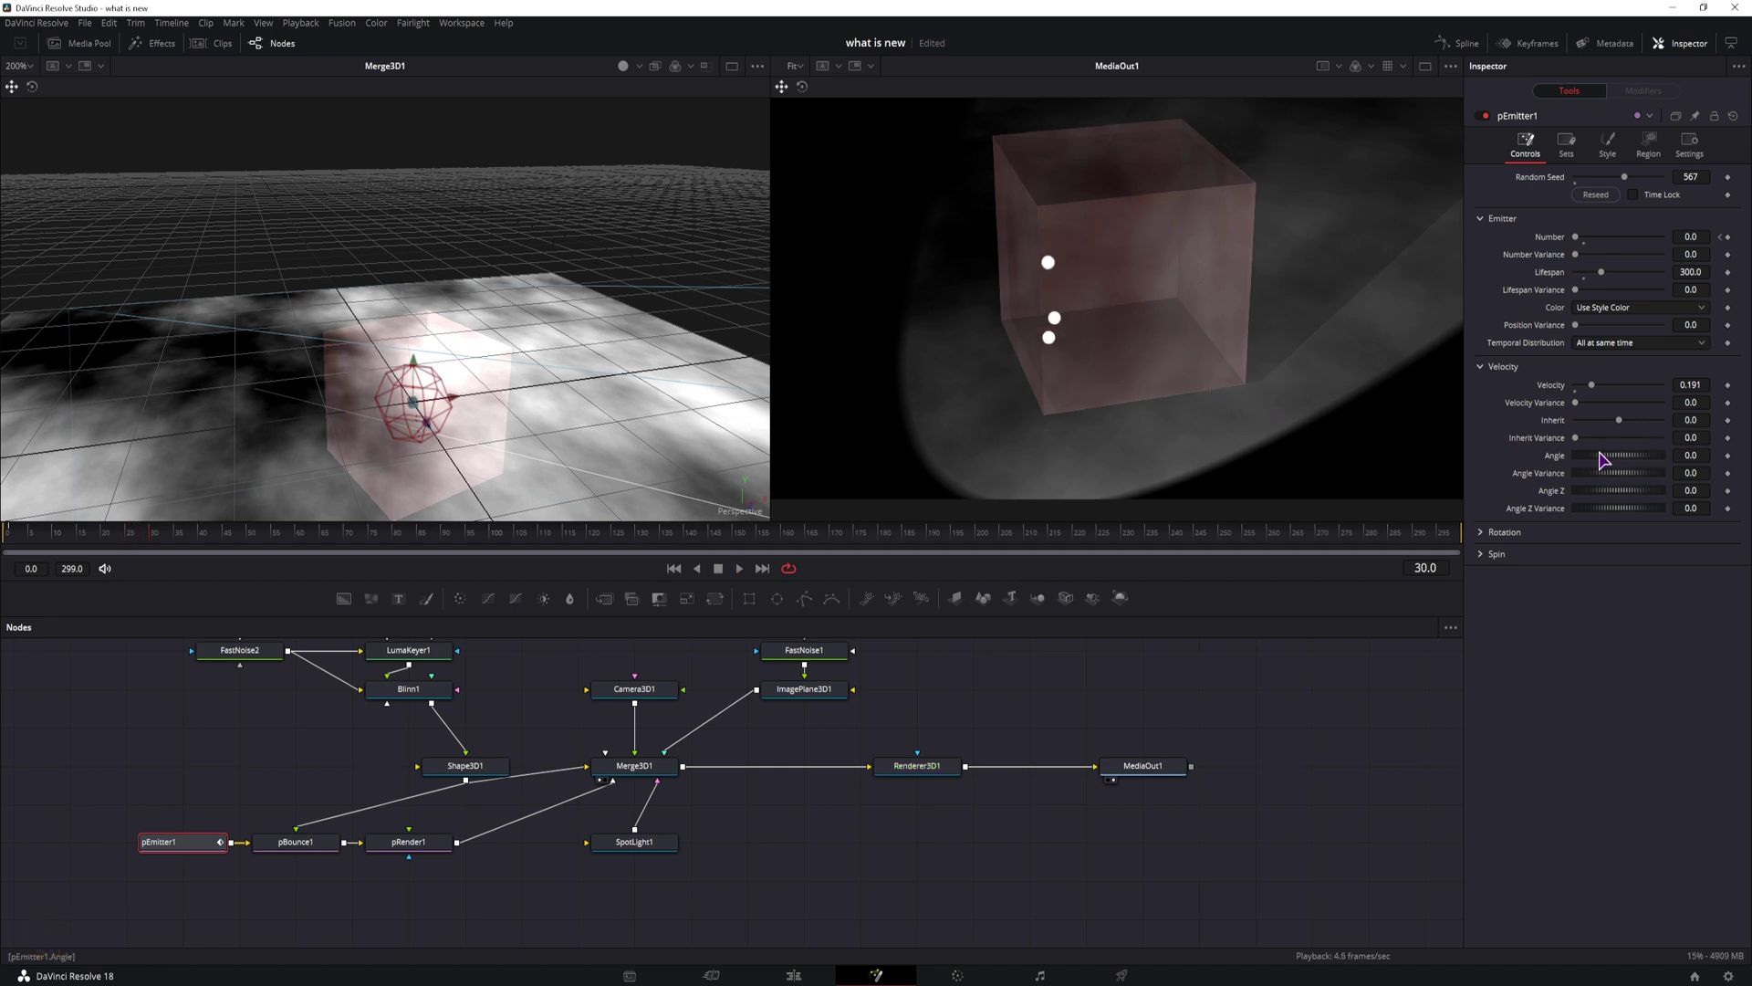
# - Set pEmitter1's angle to 146.1, angle variance to 125.2, angle Z to 117.4 and angle Z variance to 54.8, and preview from the start
pyautogui.moveTo(1605, 455); pyautogui.dragTo(1607, 509)
pyautogui.click(13, 534)
pyautogui.press('space')
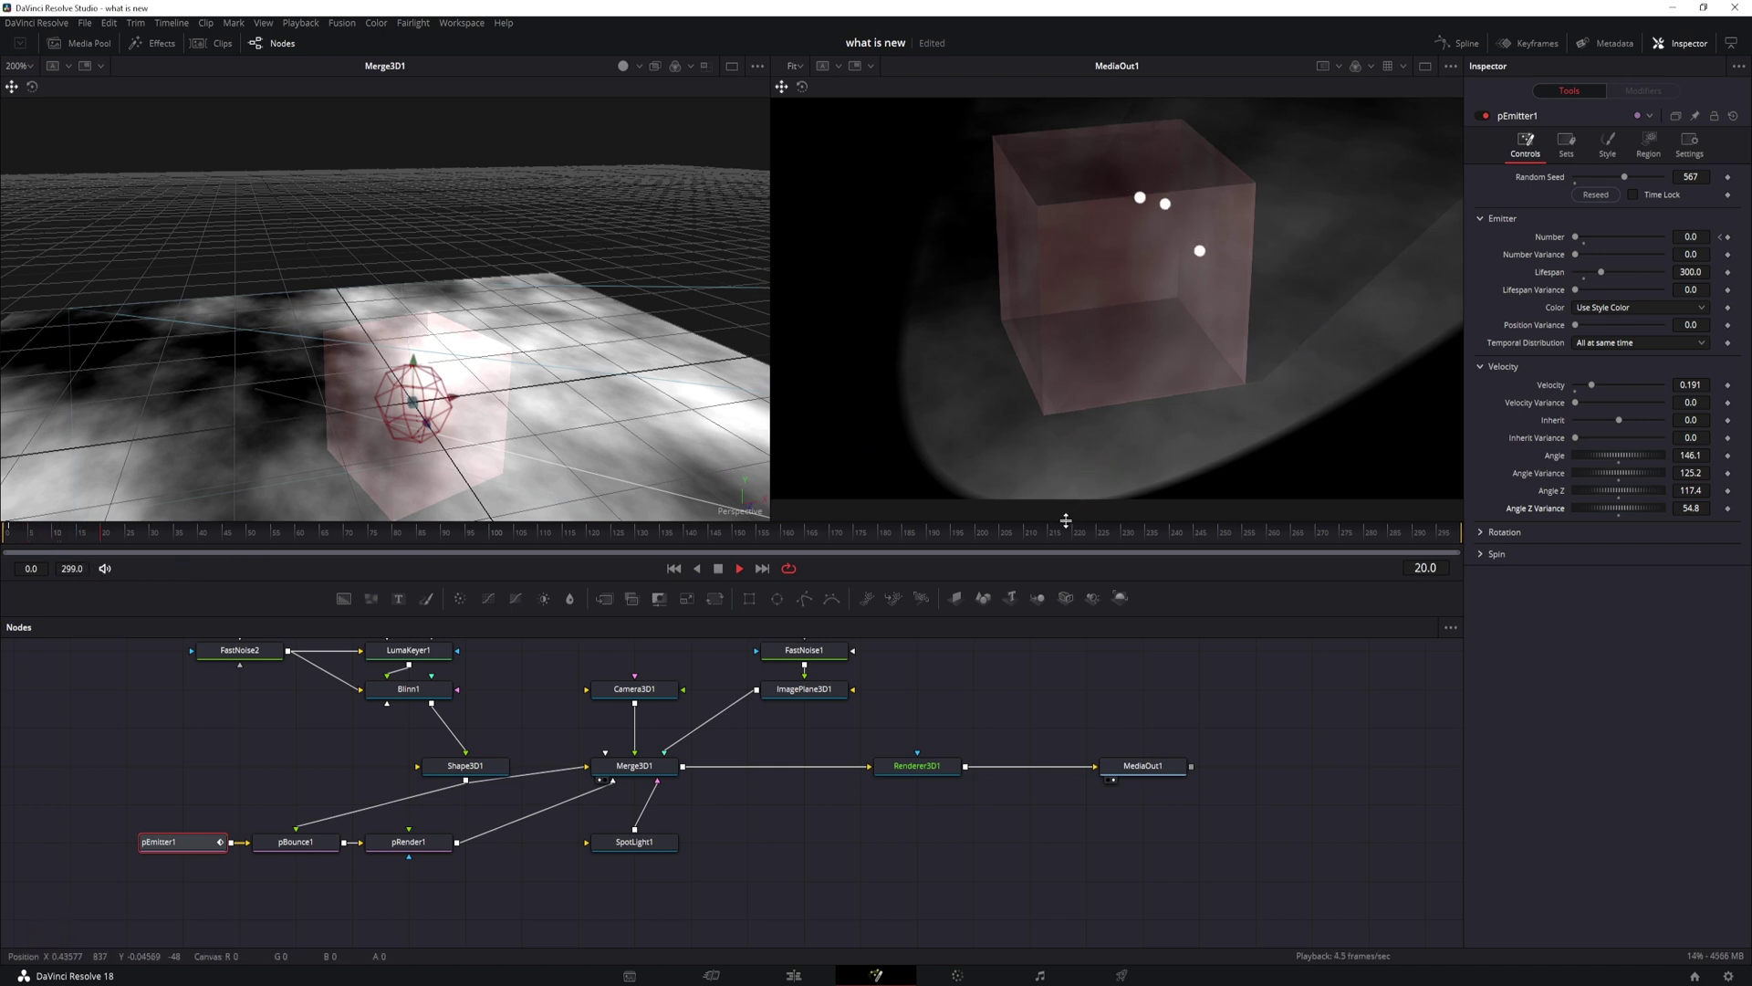
# - Review the node groups in turn: the particle chain, the cube shape, the camera and the noise-textured floor
pyautogui.moveTo(352, 665); pyautogui.dragTo(722, 840)
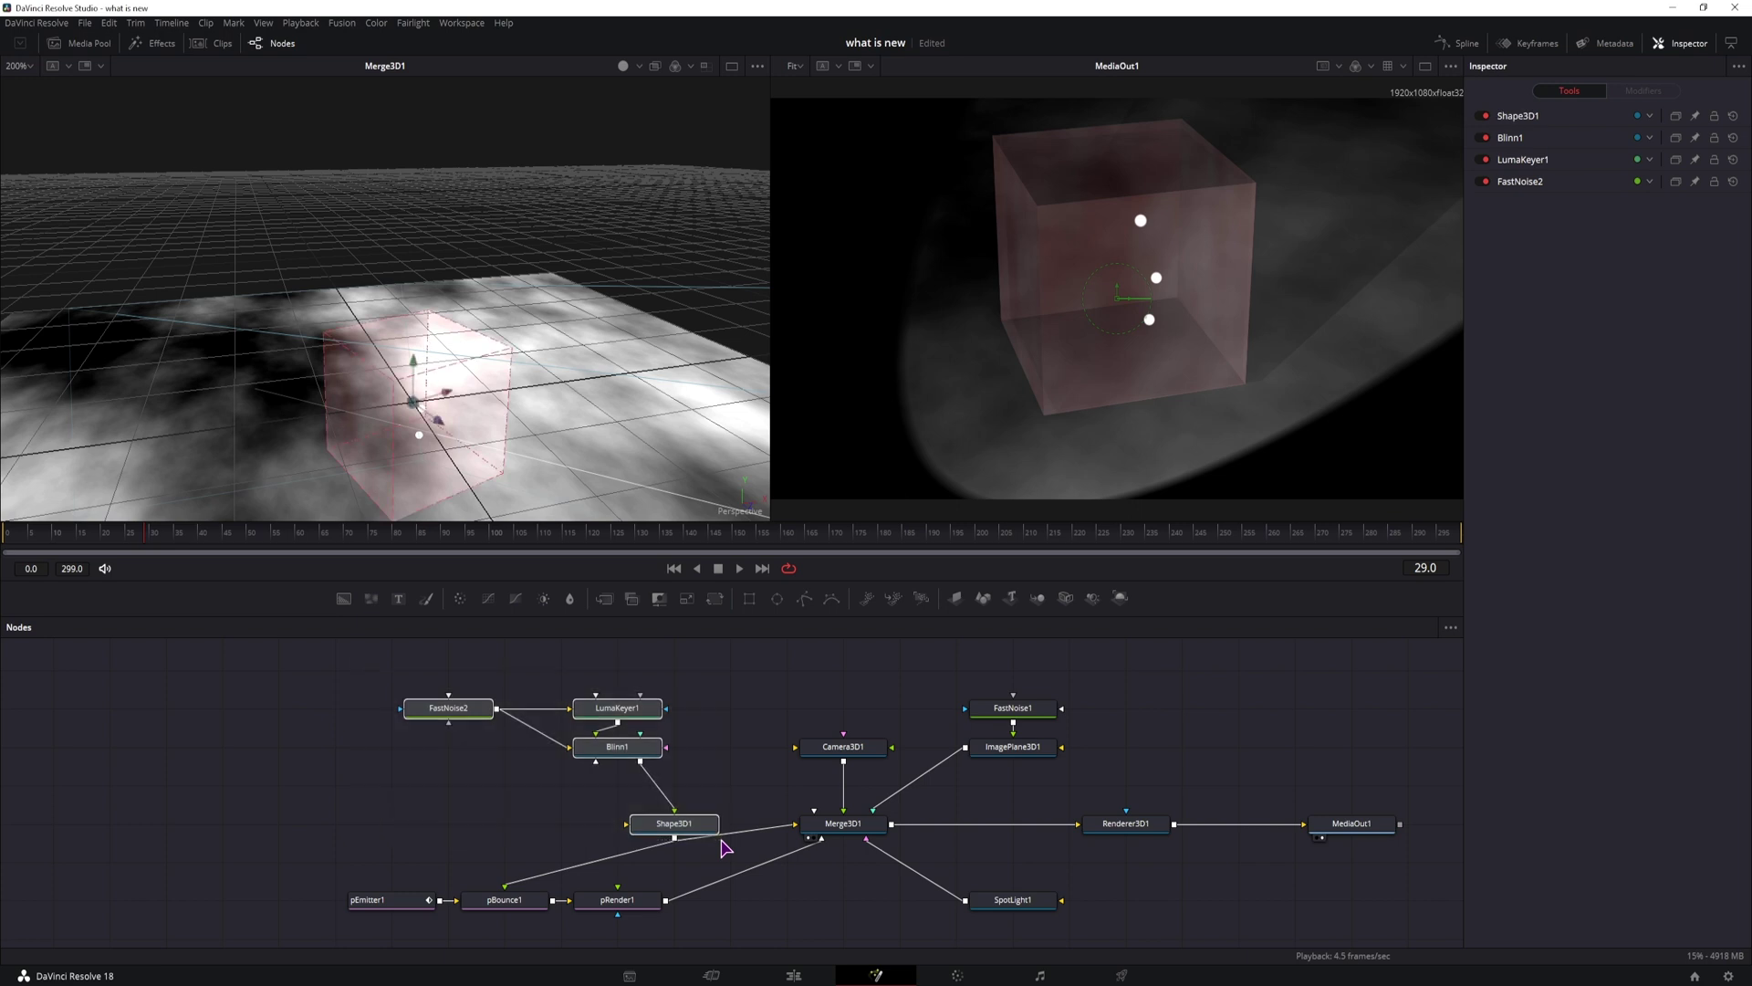
pyautogui.moveTo(780, 904); pyautogui.dragTo(803, 834)
pyautogui.moveTo(327, 794); pyautogui.dragTo(732, 879)
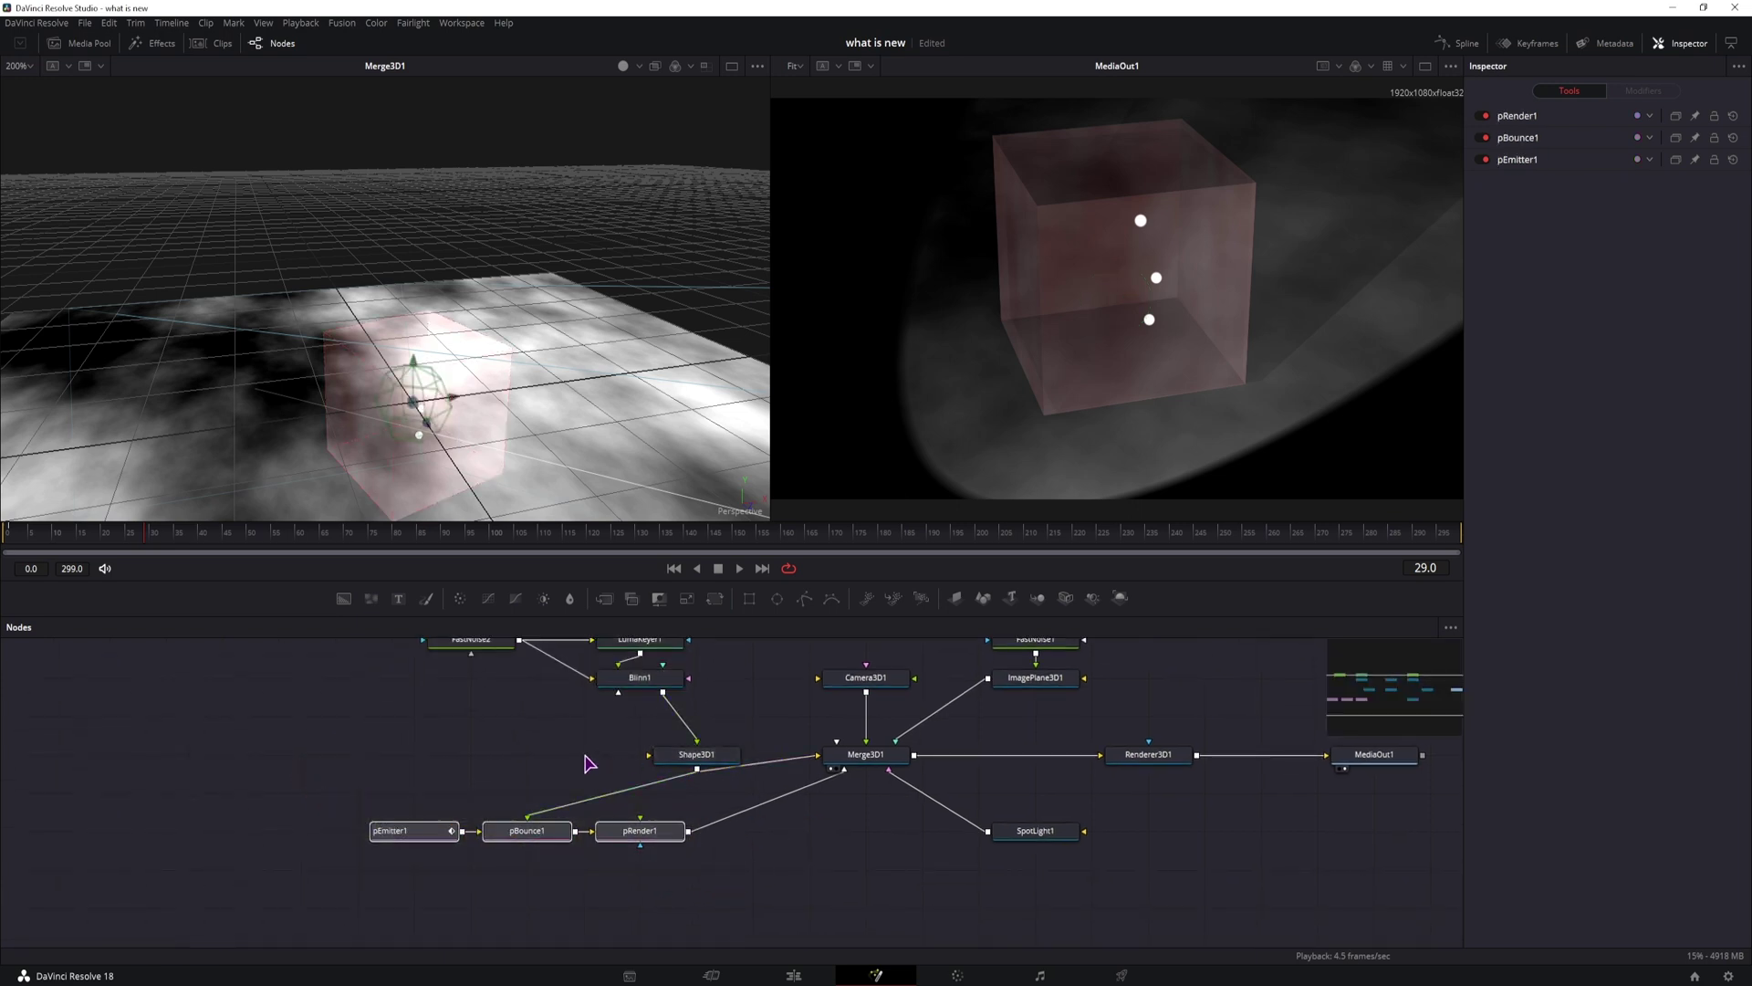
pyautogui.moveTo(555, 731); pyautogui.dragTo(757, 789)
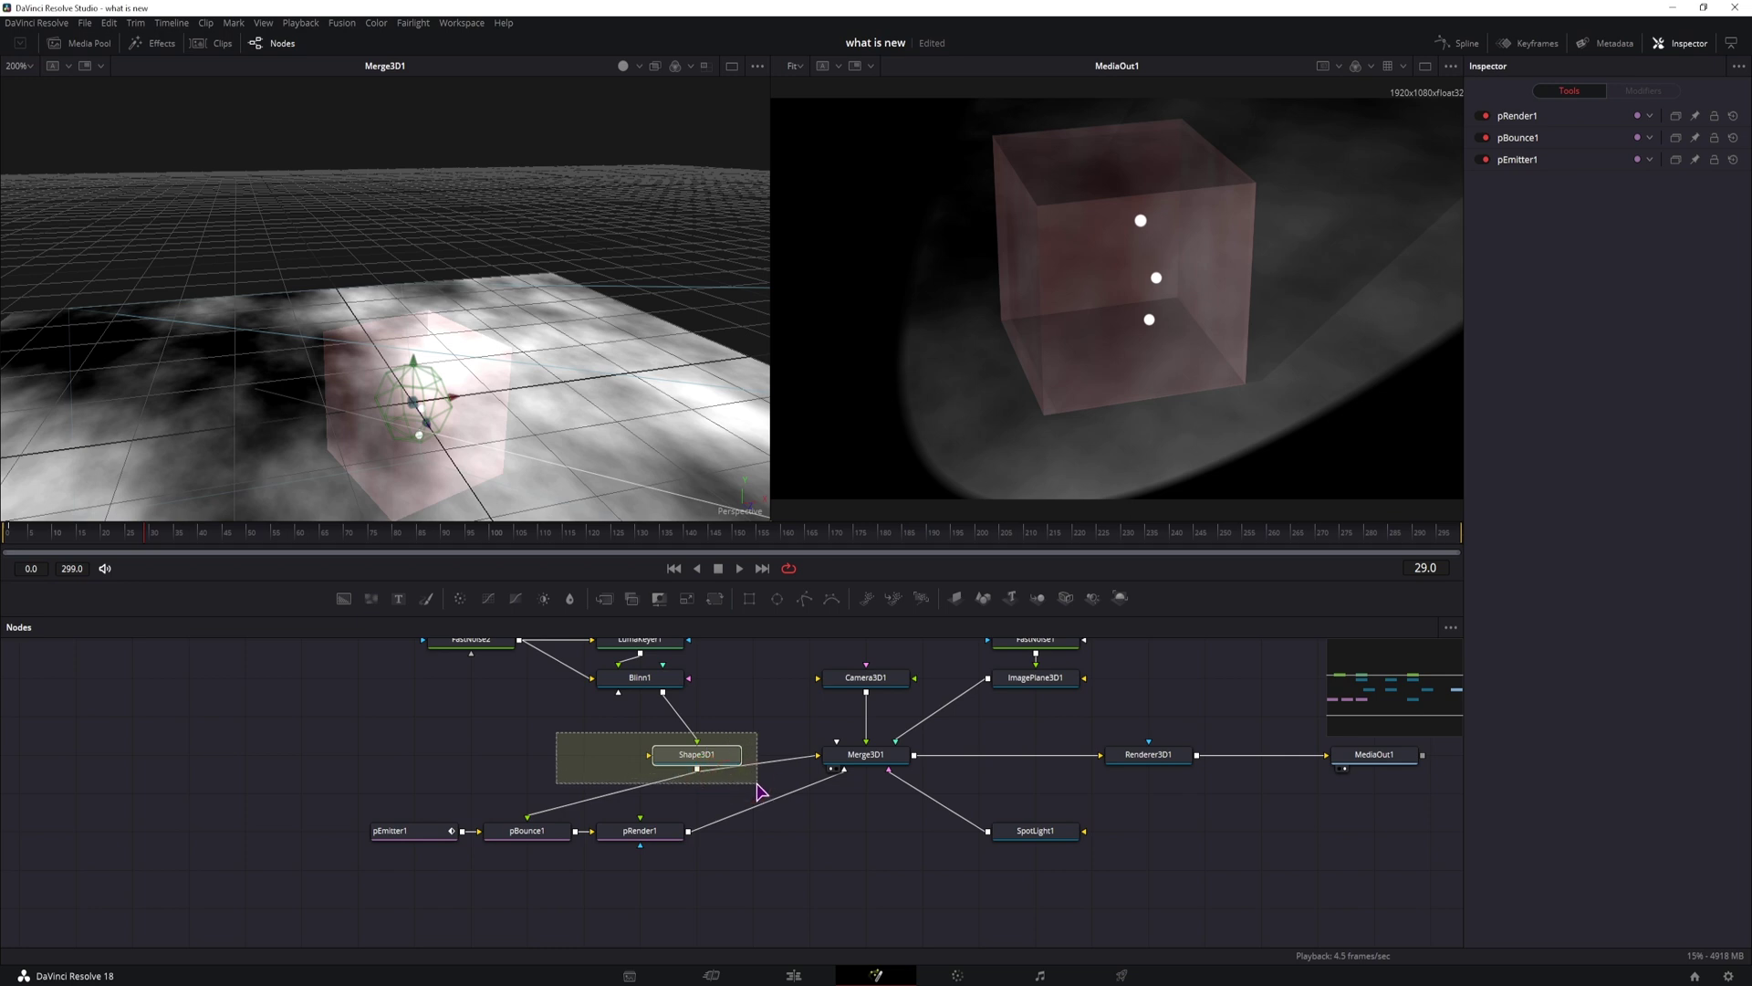
pyautogui.moveTo(757, 783); pyautogui.dragTo(756, 783)
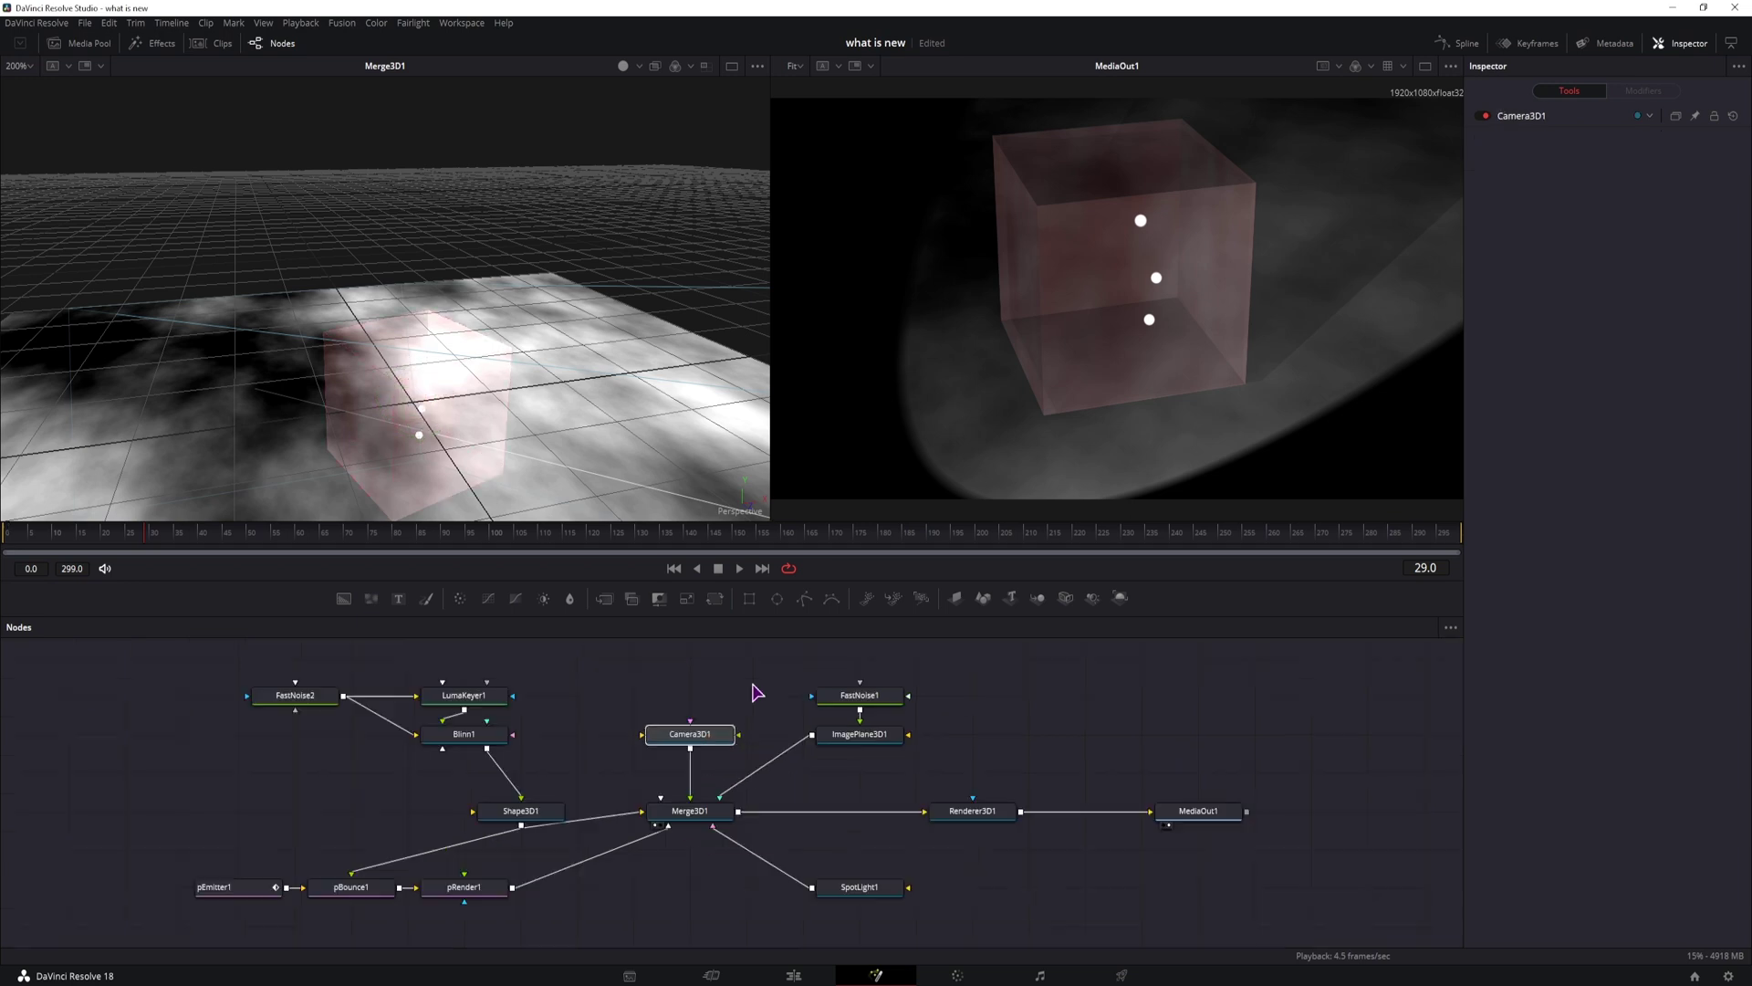
pyautogui.moveTo(769, 682)
pyautogui.mouseDown()
pyautogui.moveTo(655, 760)
pyautogui.moveTo(595, 776)
pyautogui.mouseUp()
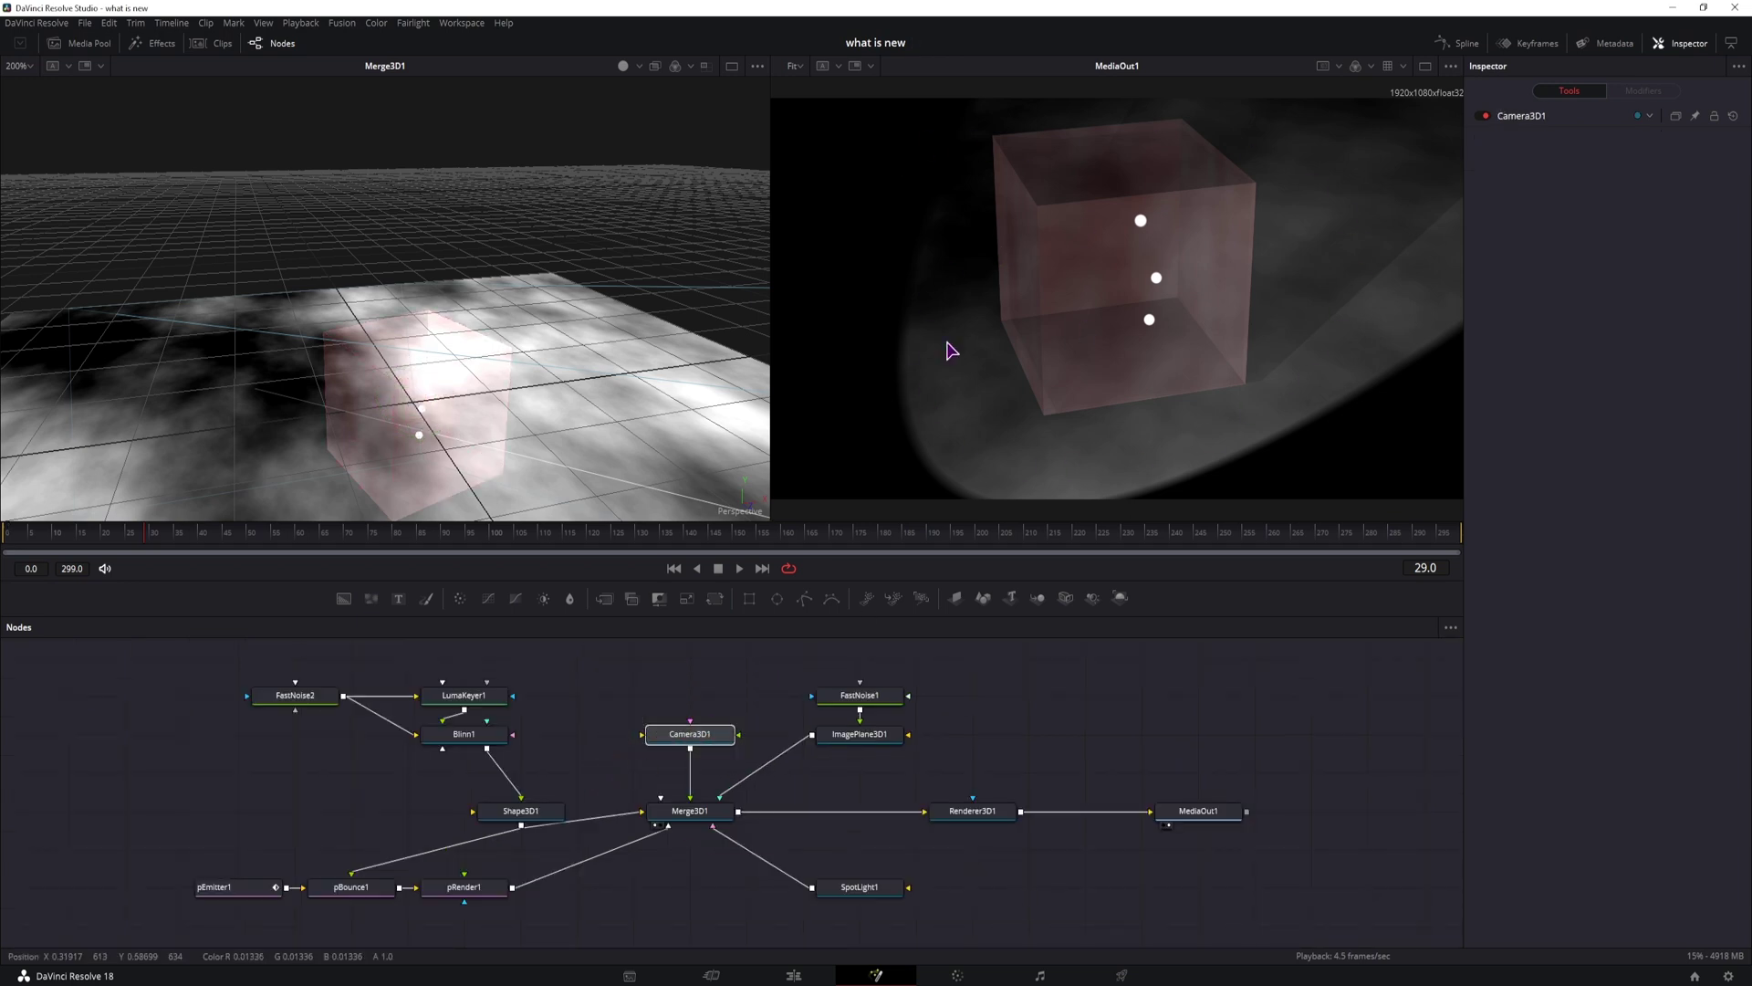
pyautogui.moveTo(933, 665); pyautogui.dragTo(828, 767)
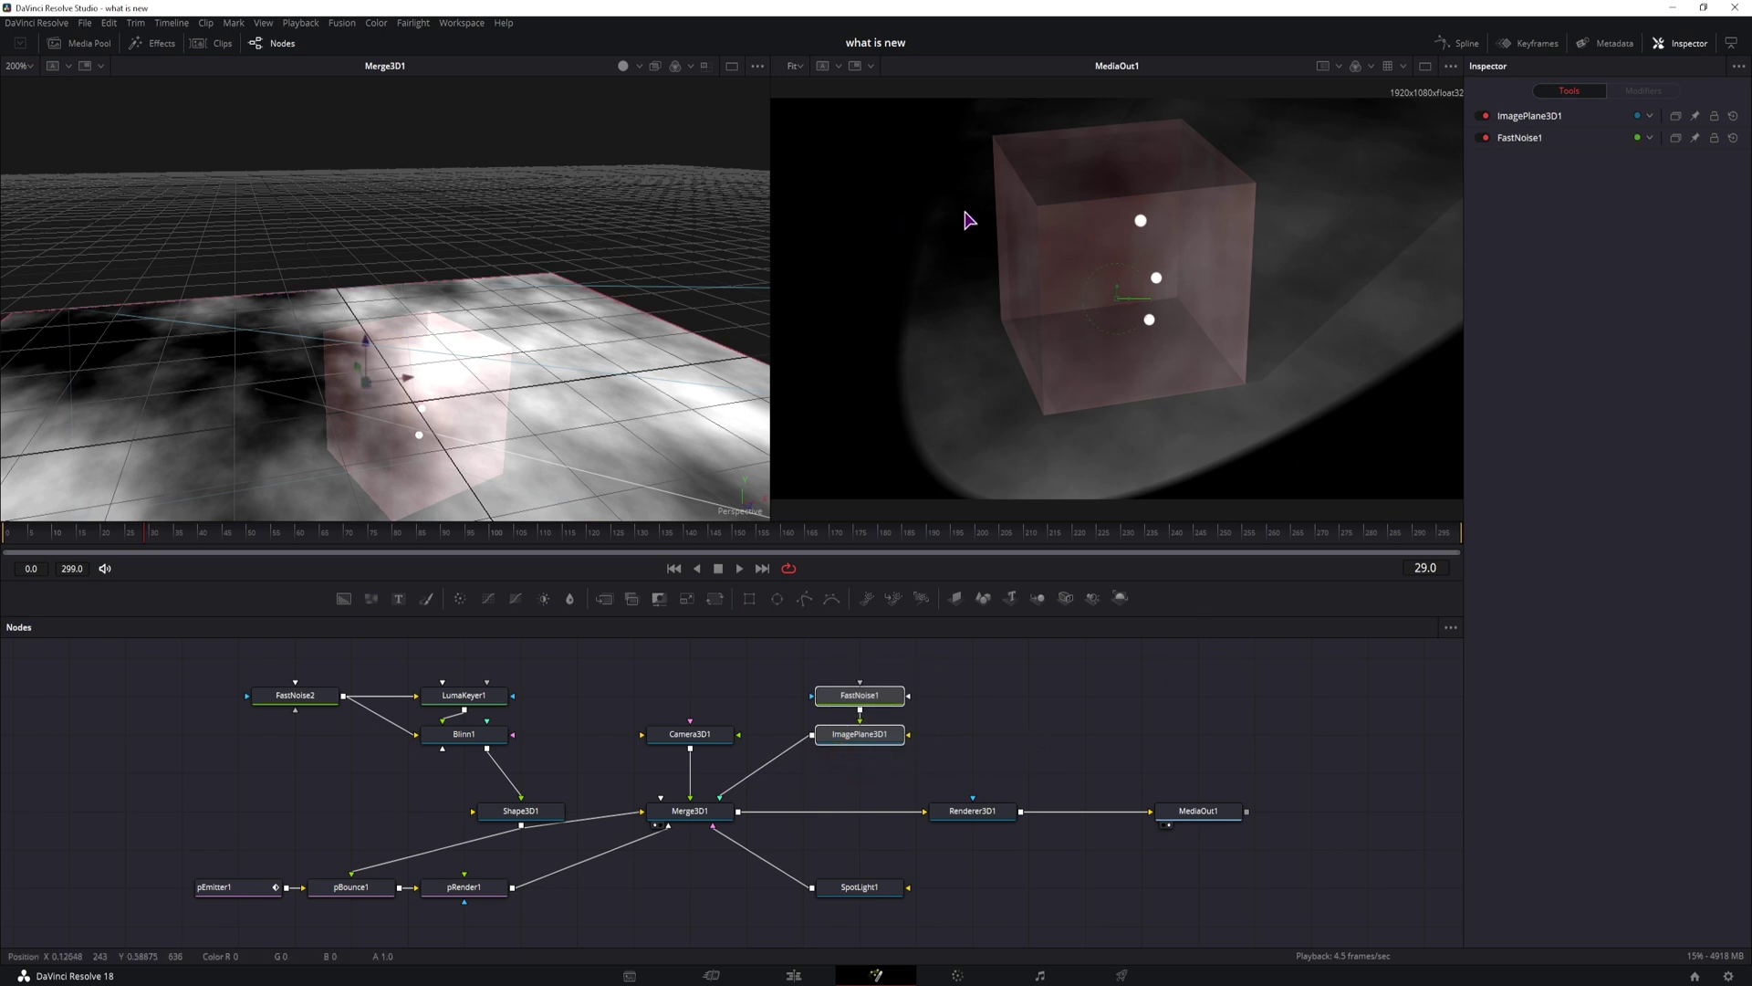
# - Set SpotLight1's cone angle to 52.44, penumbra angle to 5.35, dropoff to 0.81, red to 0.976 and intensity to 0.52
pyautogui.click(853, 892)
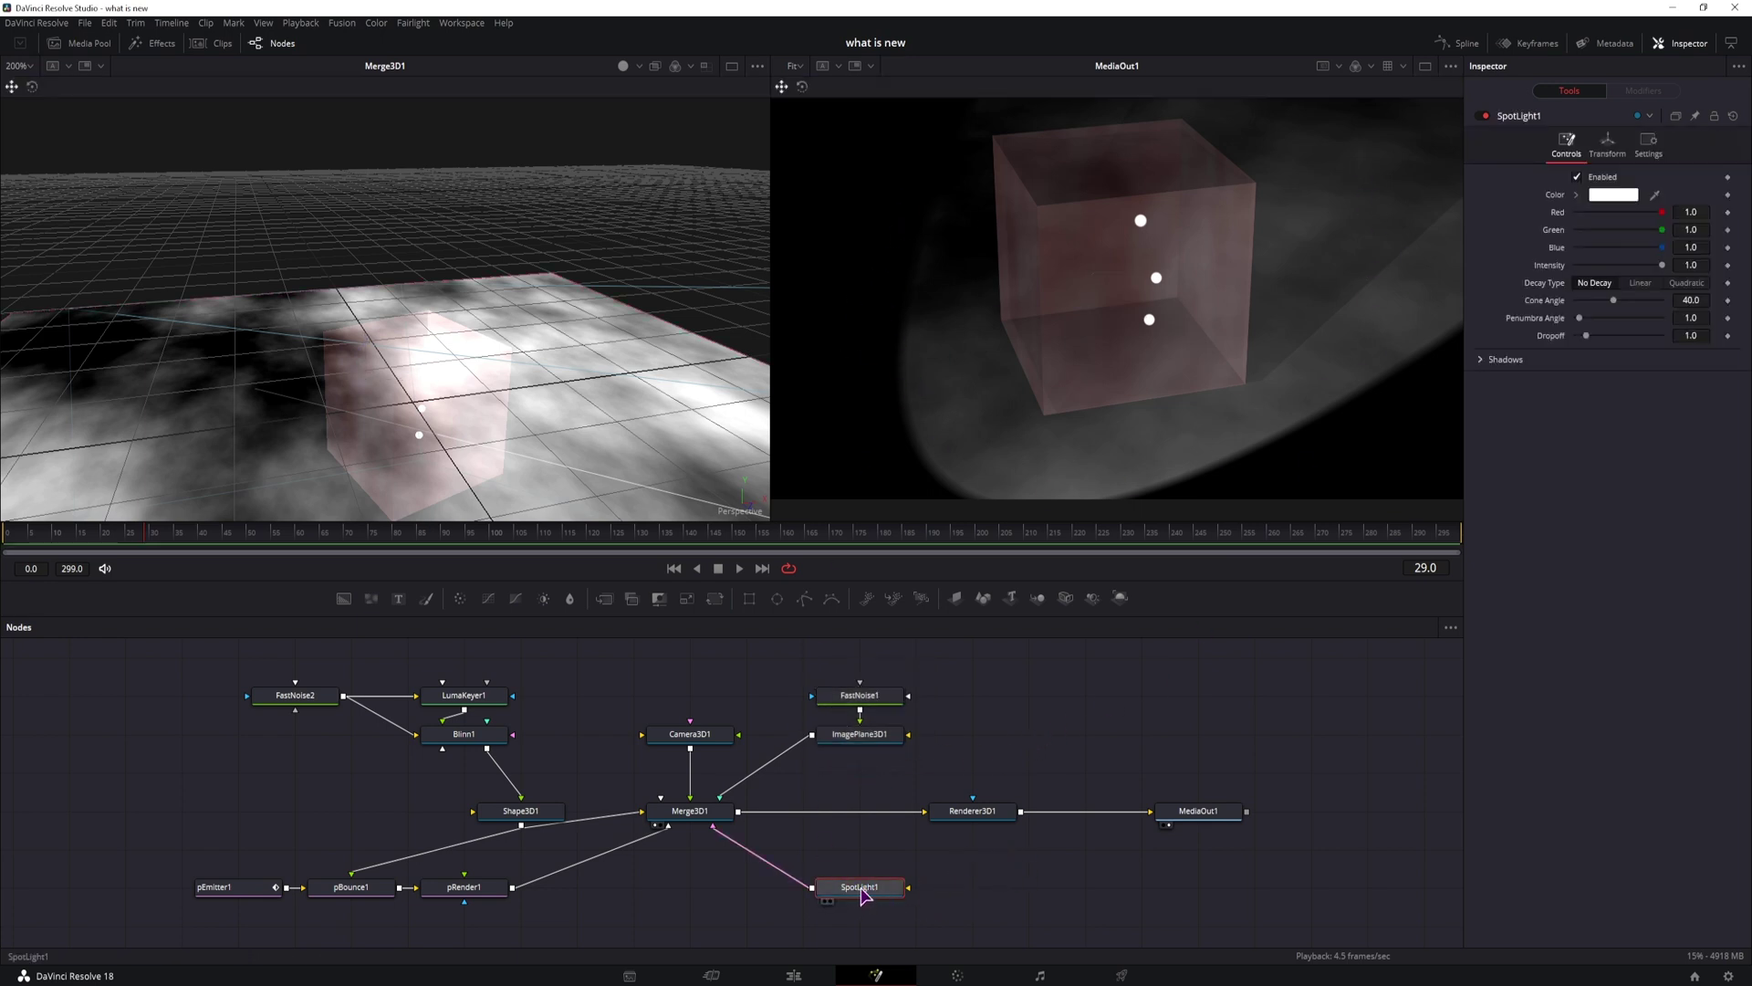
pyautogui.moveTo(1586, 338)
pyautogui.mouseDown()
pyautogui.moveTo(1627, 300)
pyautogui.moveTo(1598, 320)
pyautogui.mouseUp()
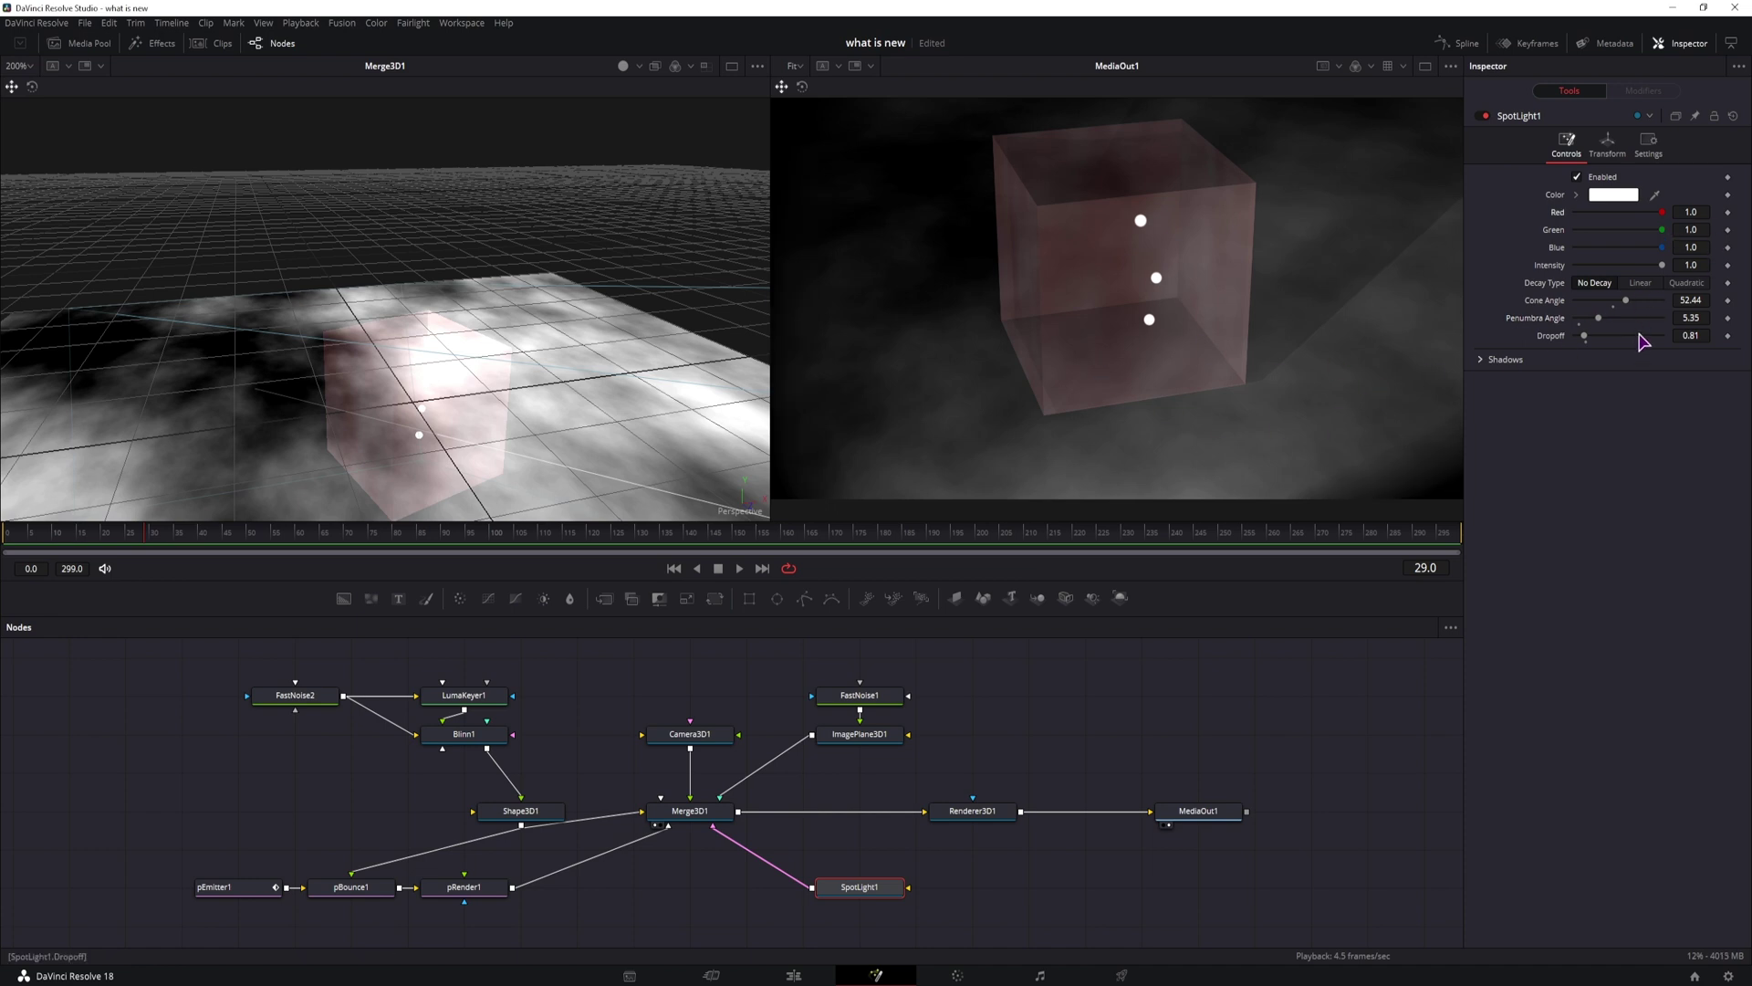
pyautogui.moveTo(1663, 212); pyautogui.dragTo(1660, 213)
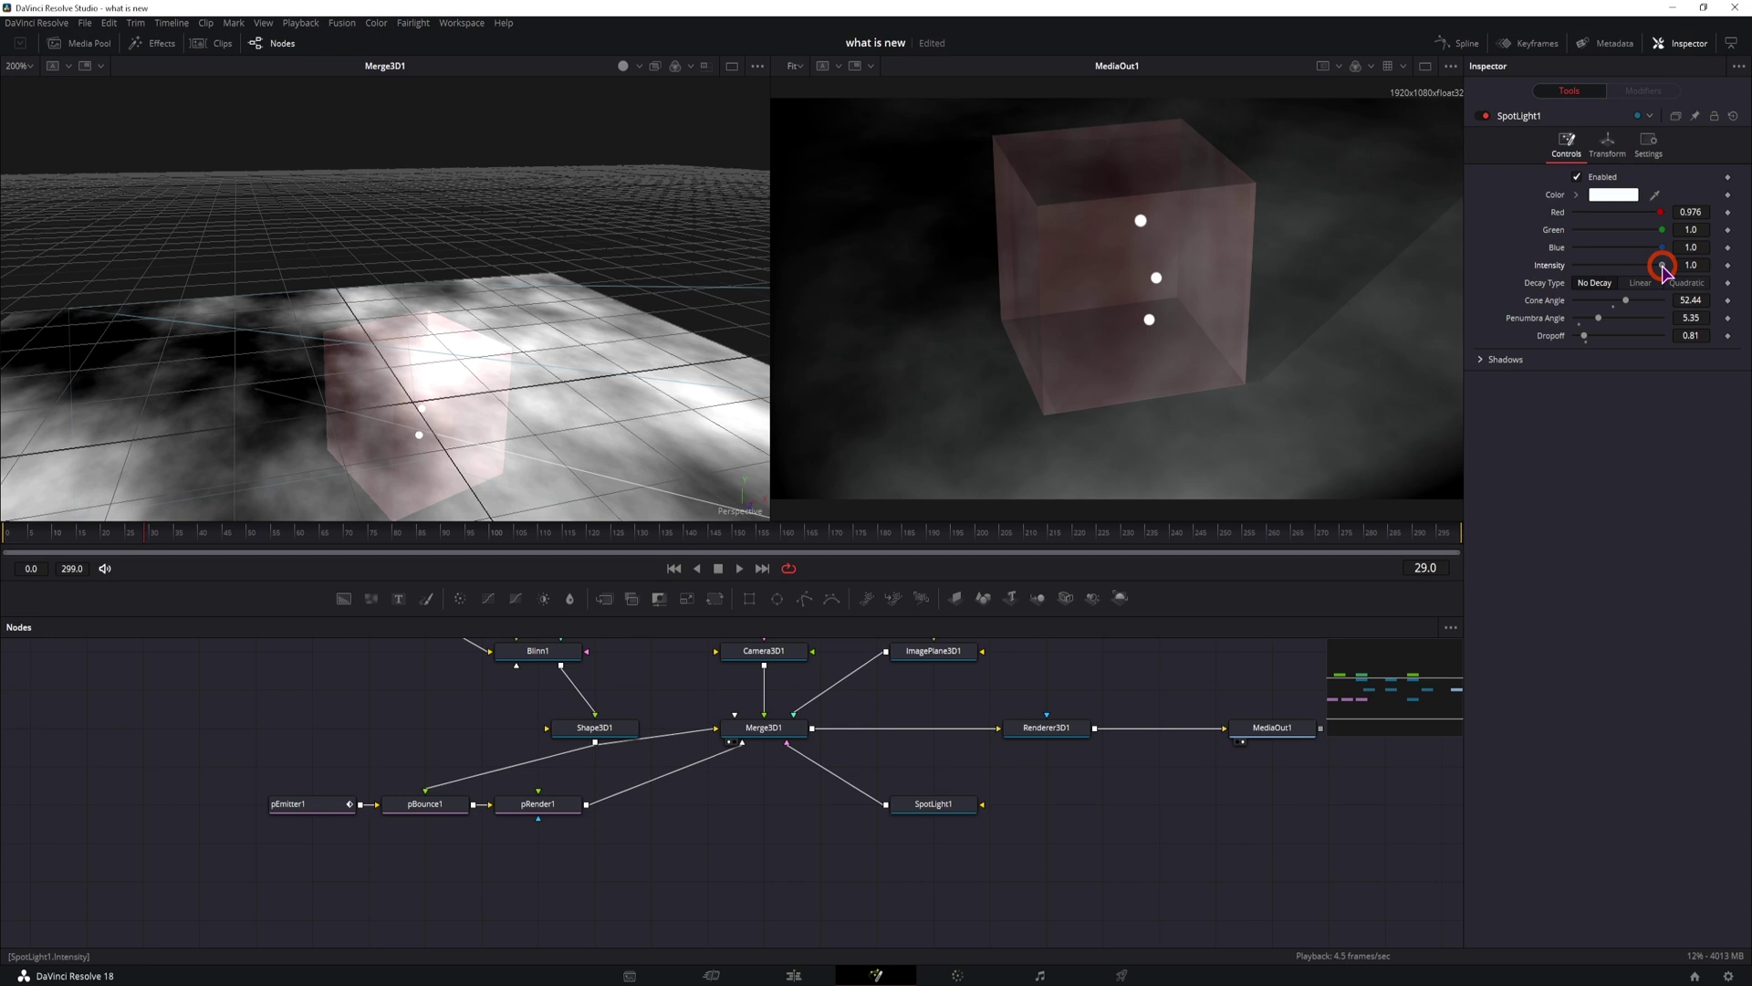
pyautogui.moveTo(1662, 266); pyautogui.dragTo(1630, 270)
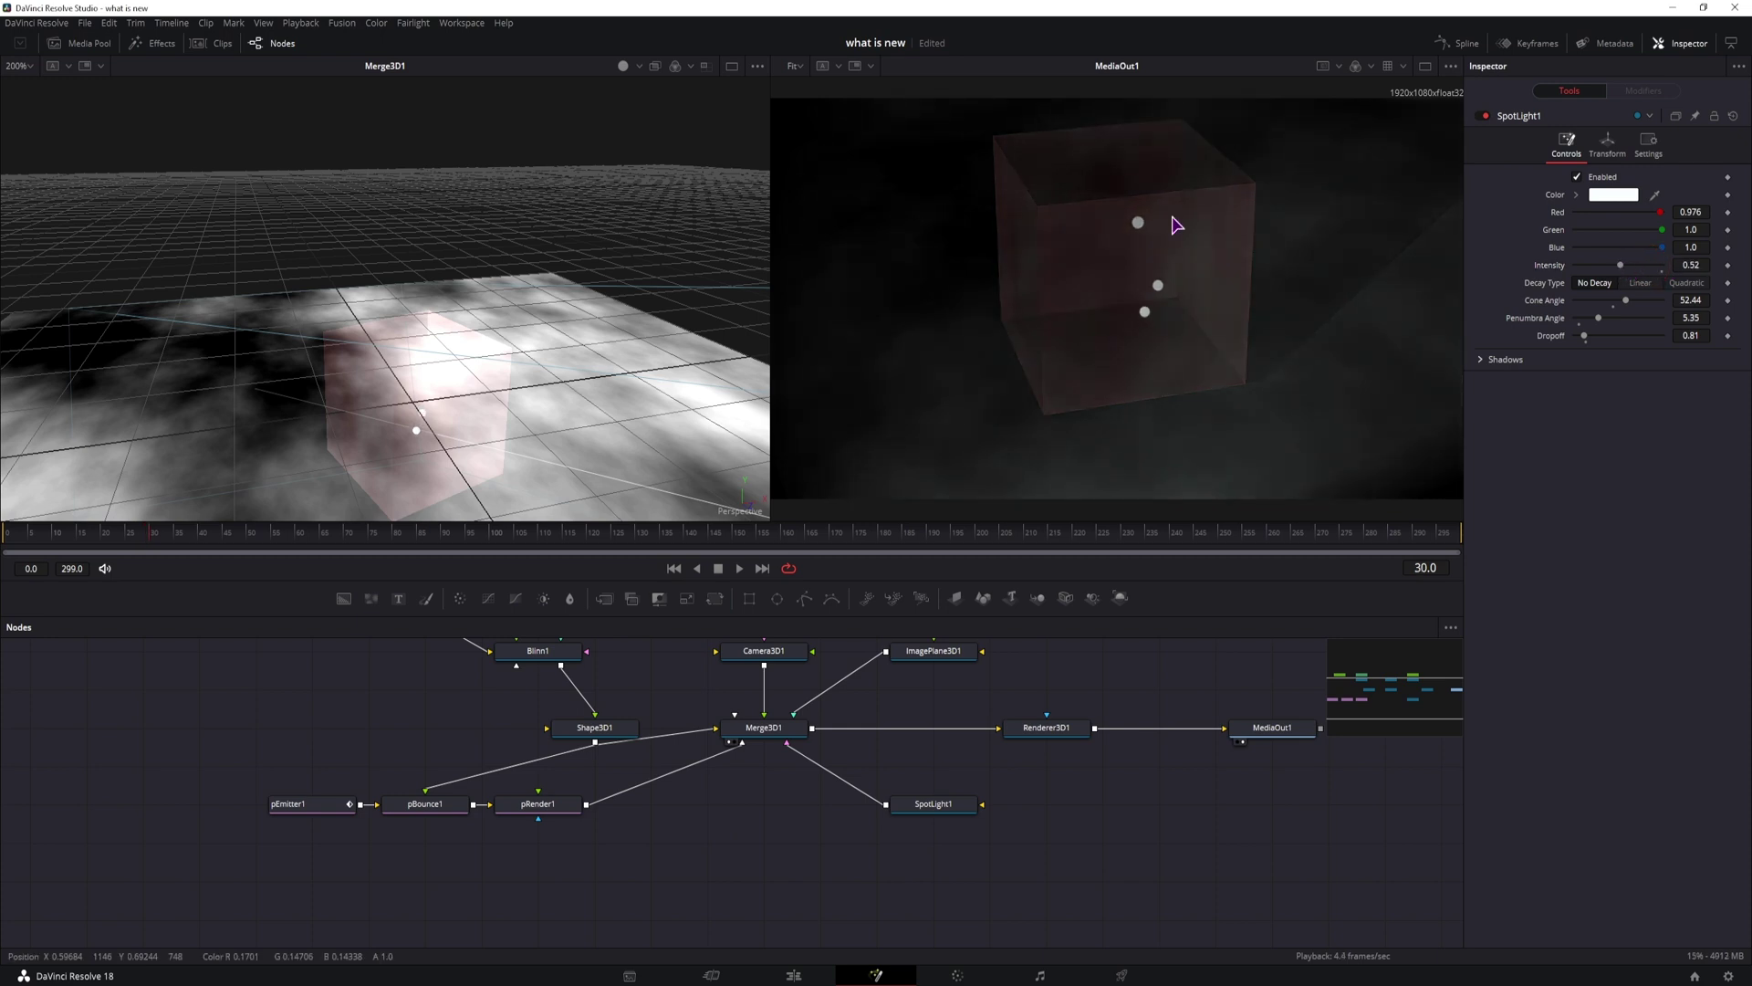
# - Tint pEmitter1's particles light cyan by lowering the red value in its style colour
pyautogui.click(301, 804)
pyautogui.press('1')
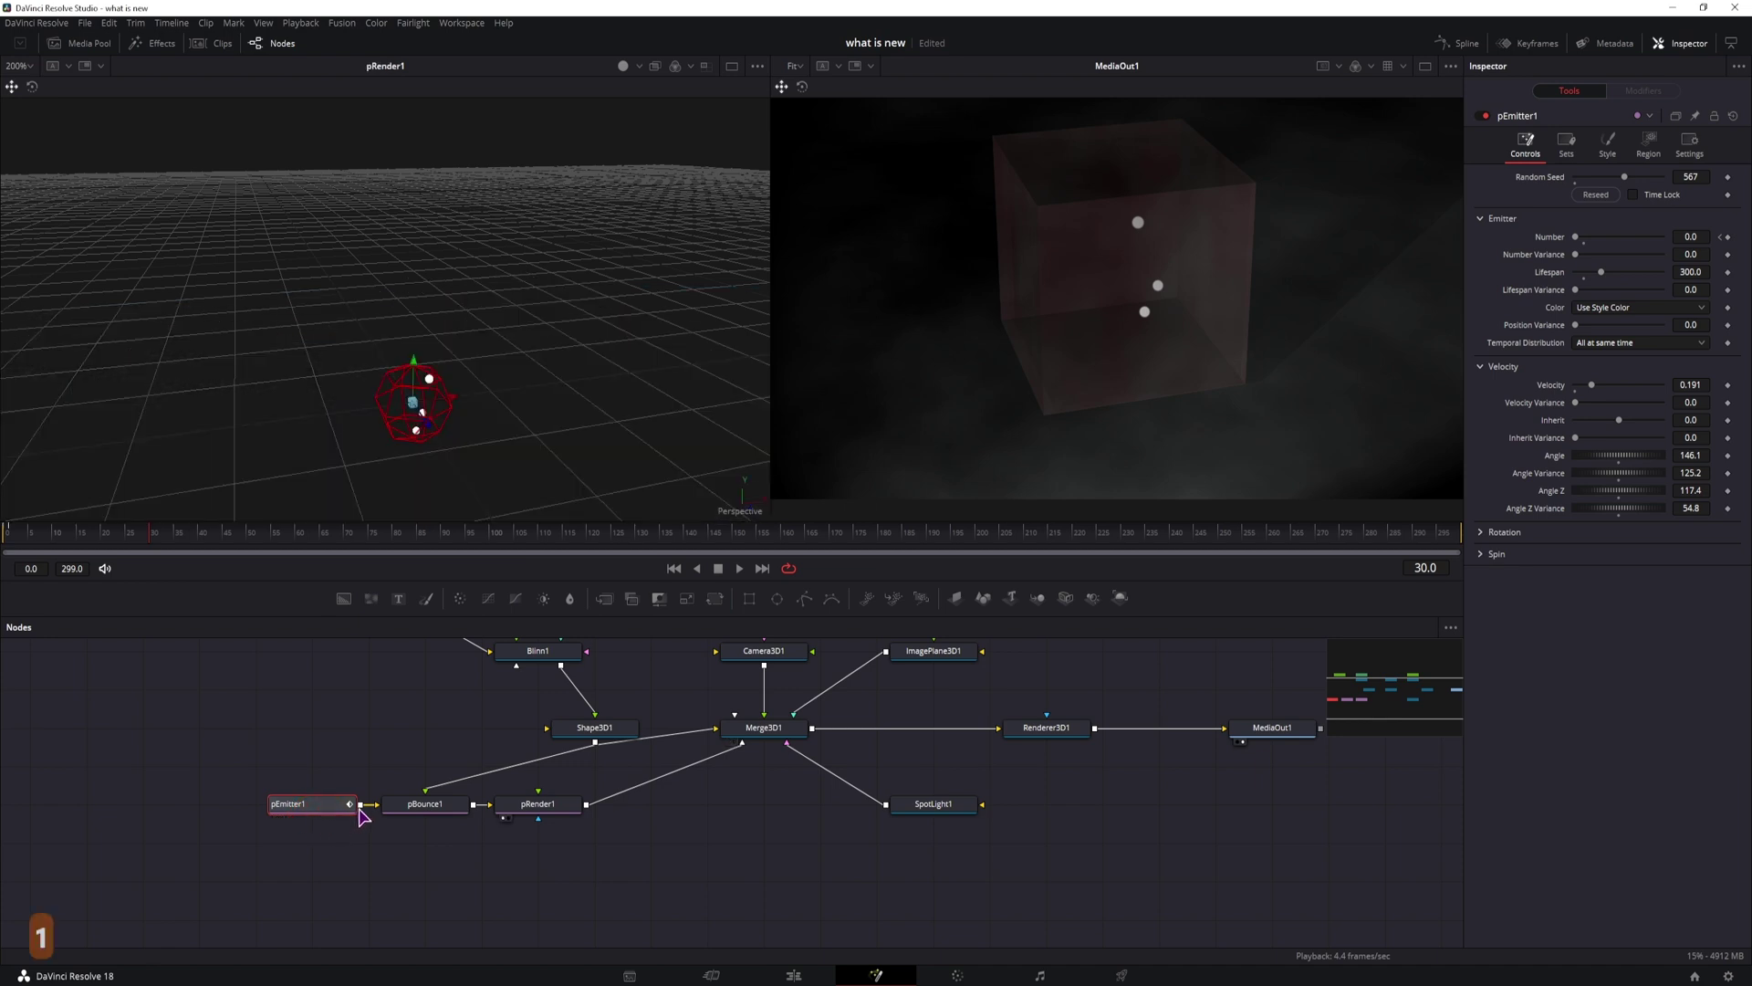
pyautogui.click(1608, 143)
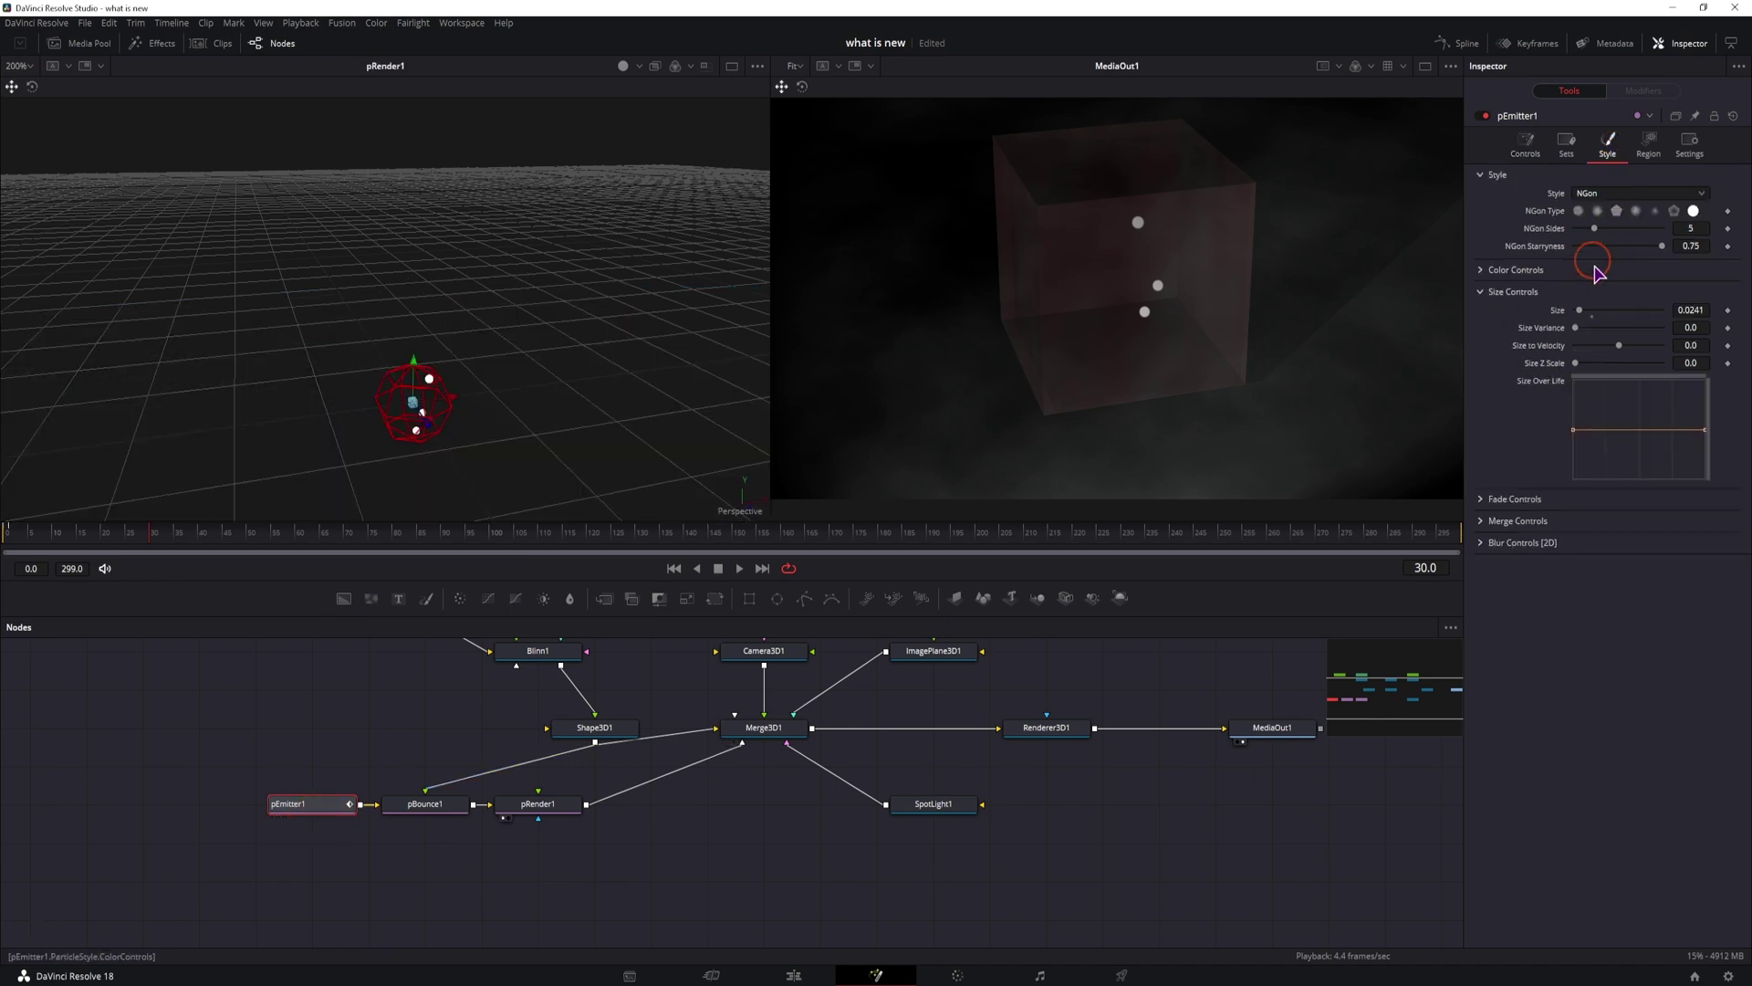
pyautogui.click(1482, 272)
pyautogui.moveTo(1661, 306); pyautogui.dragTo(1616, 306)
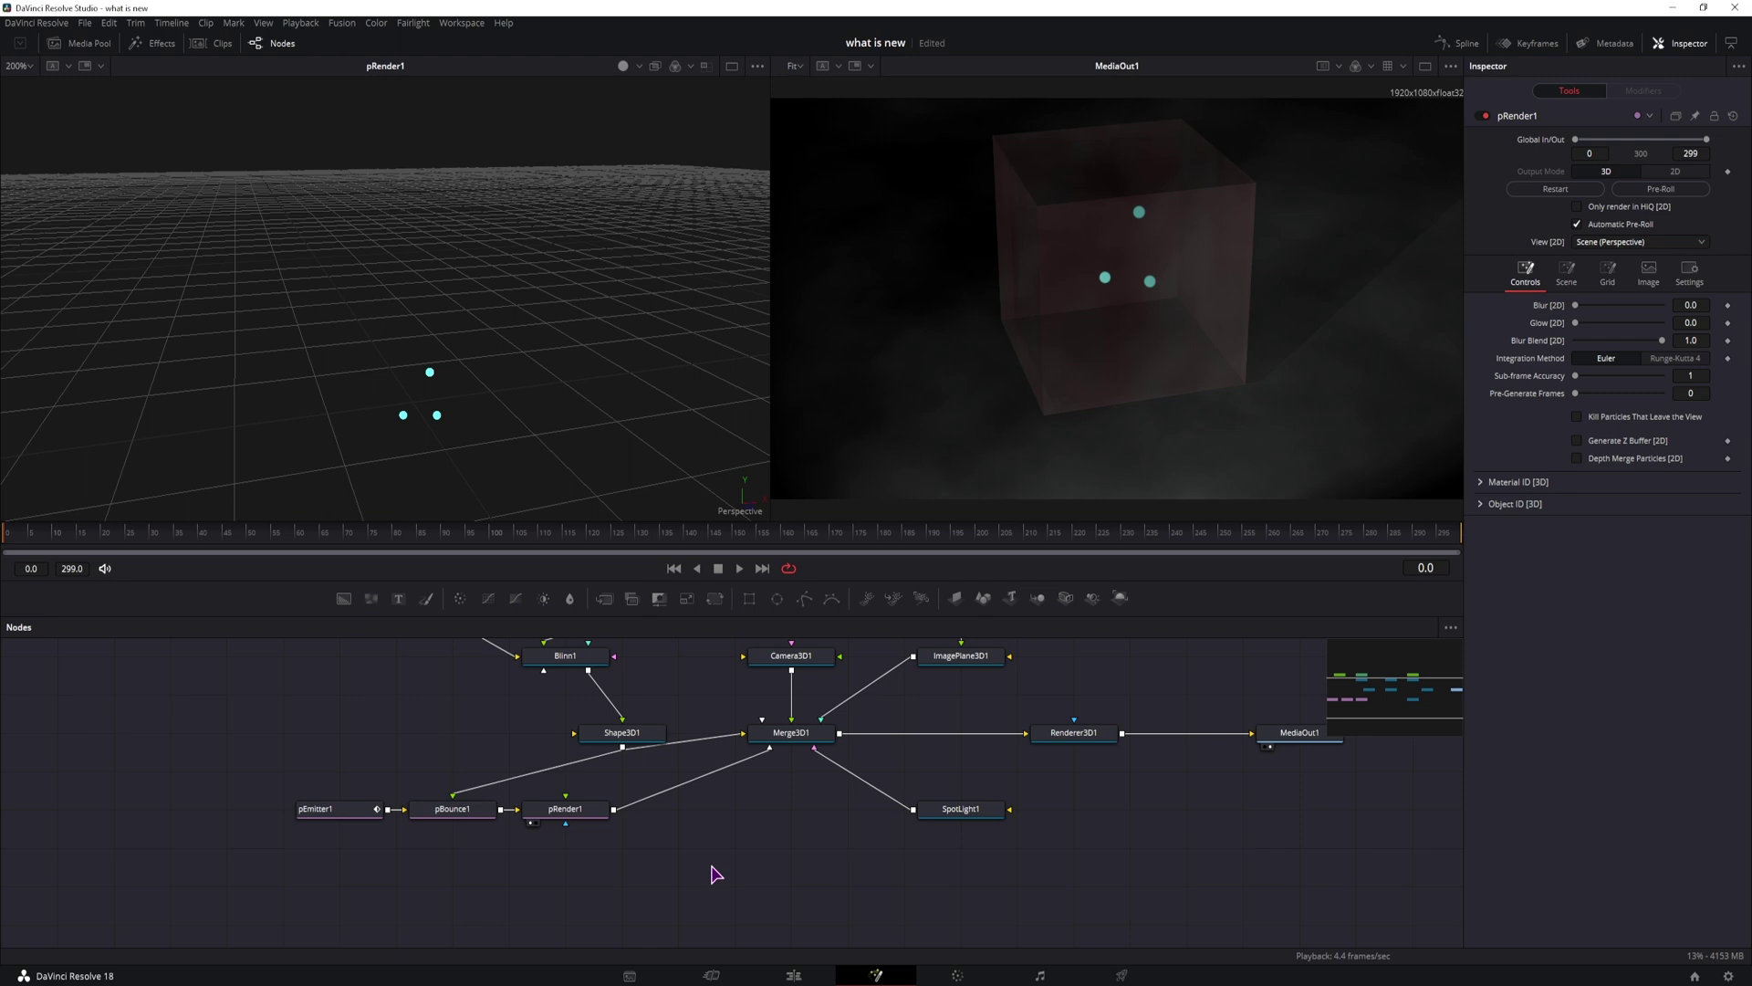
# - Add a Replicate 3D node and connect pRender1's output to its input
pyautogui.hotkey('shift', 'space')
pyautogui.write('repli')
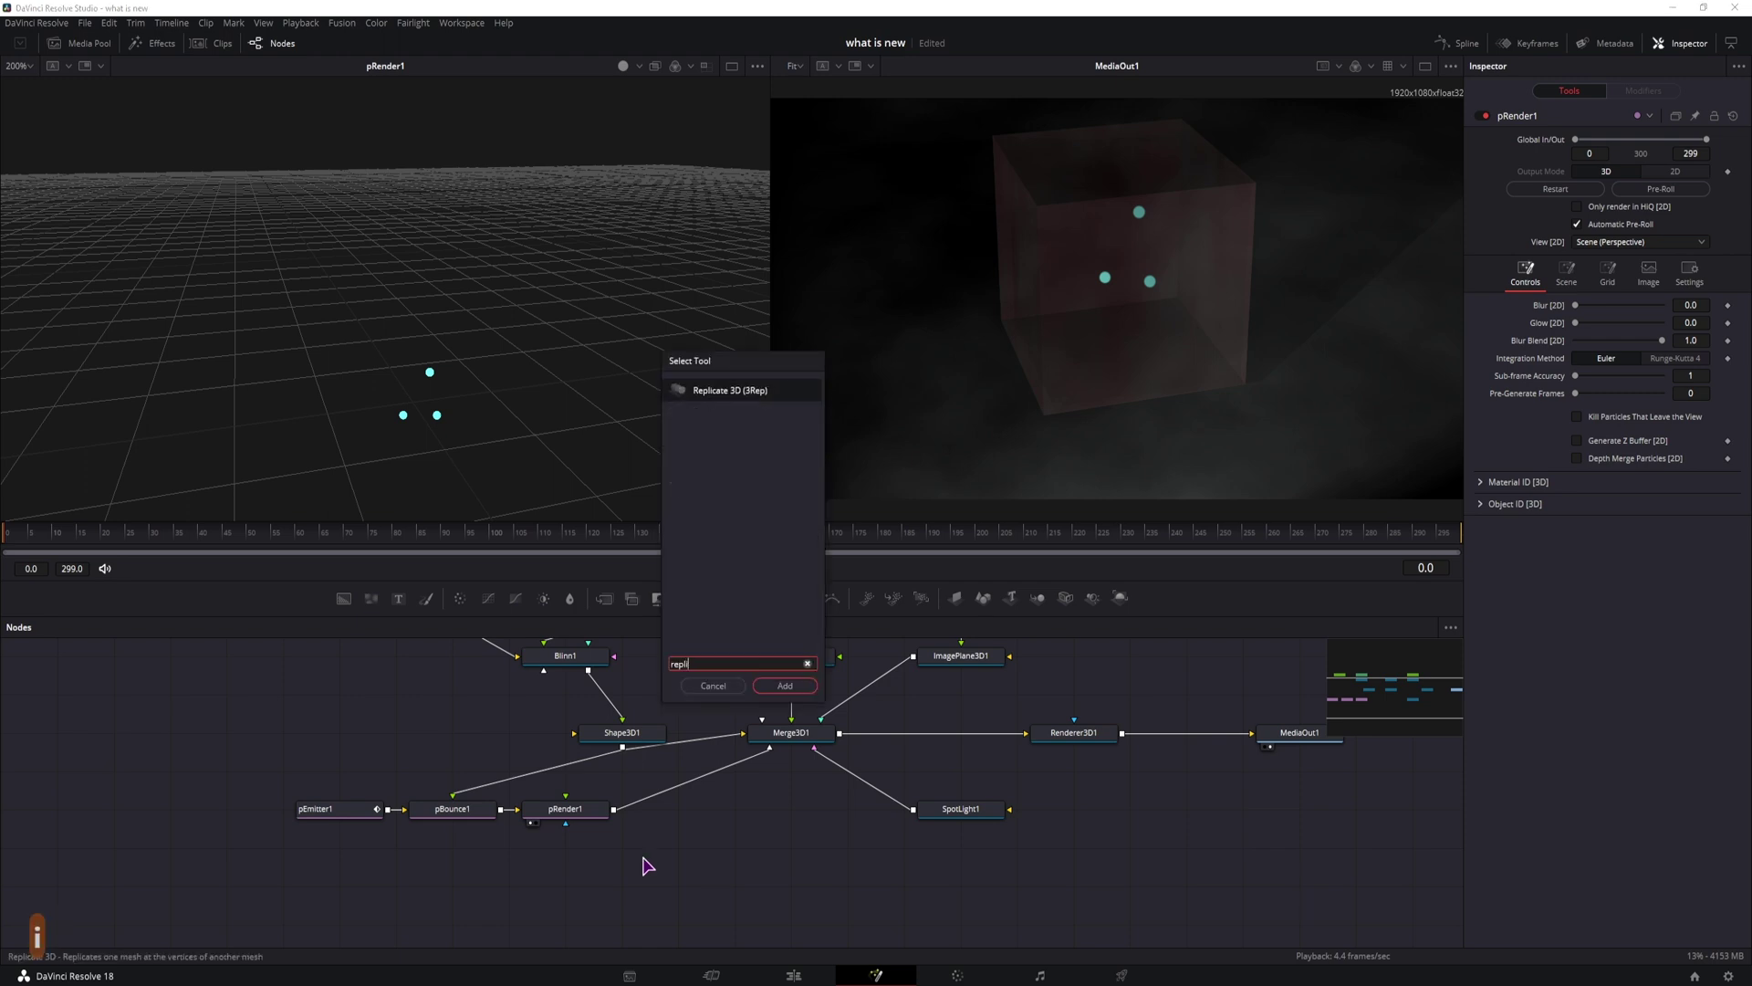
pyautogui.click(799, 689)
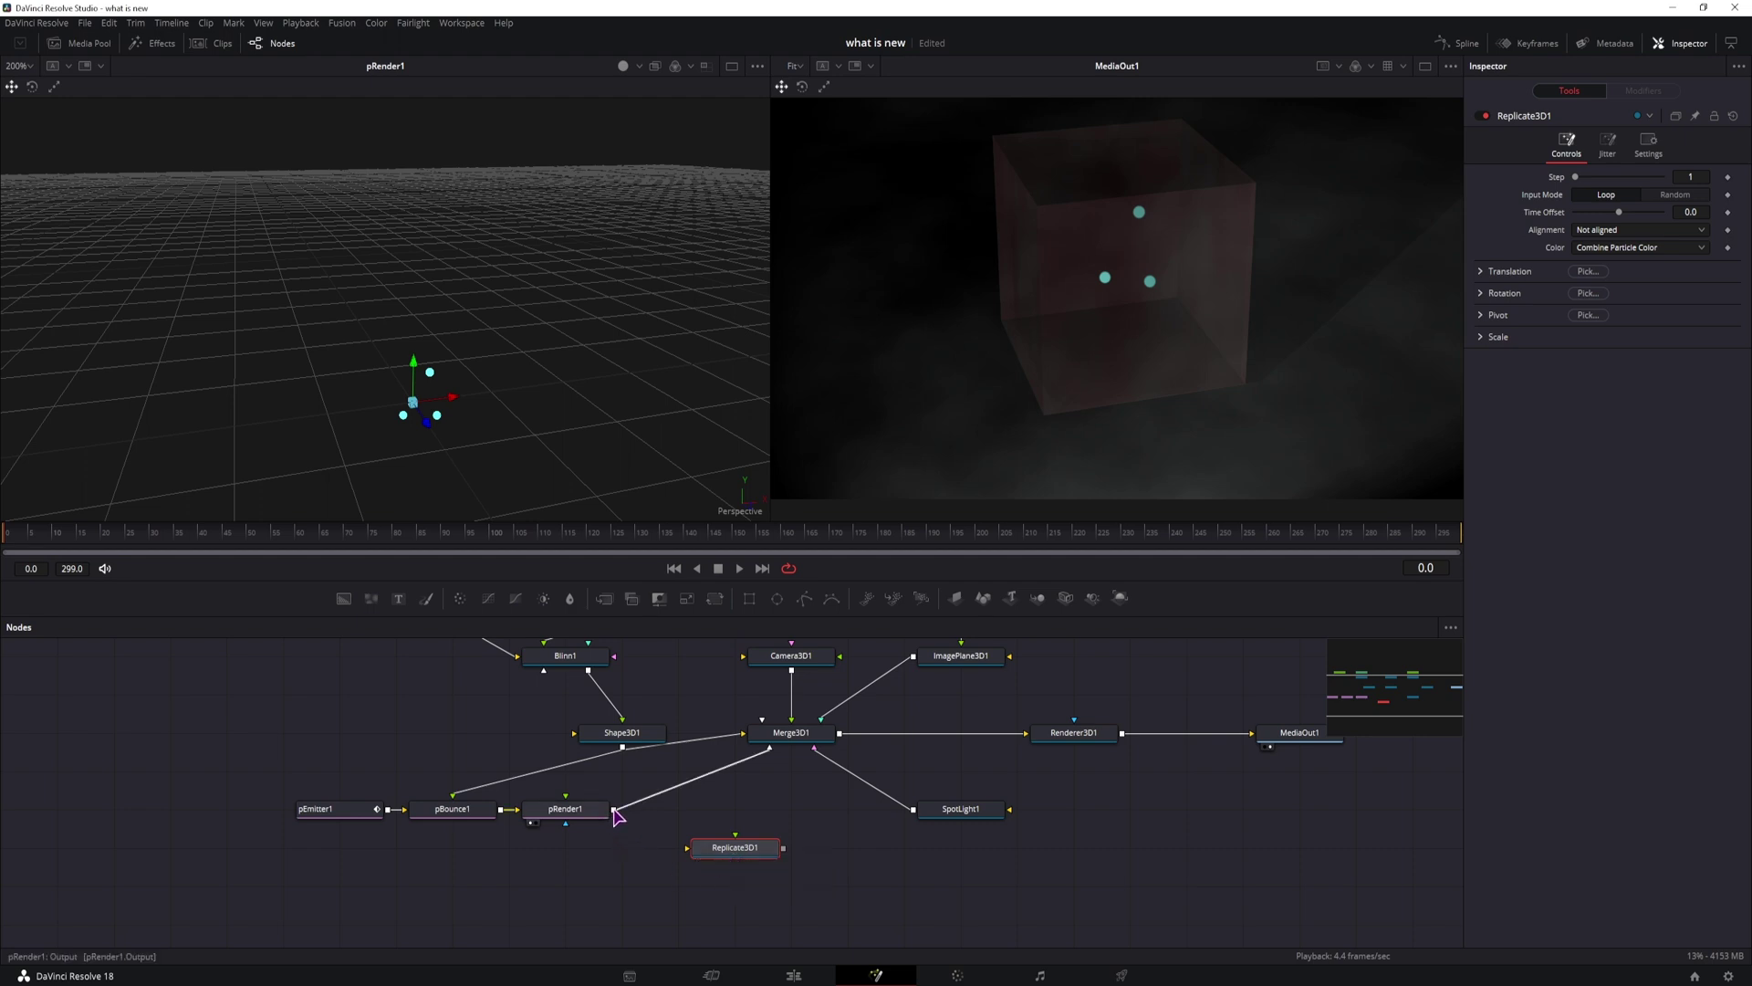
pyautogui.moveTo(615, 813); pyautogui.dragTo(690, 848)
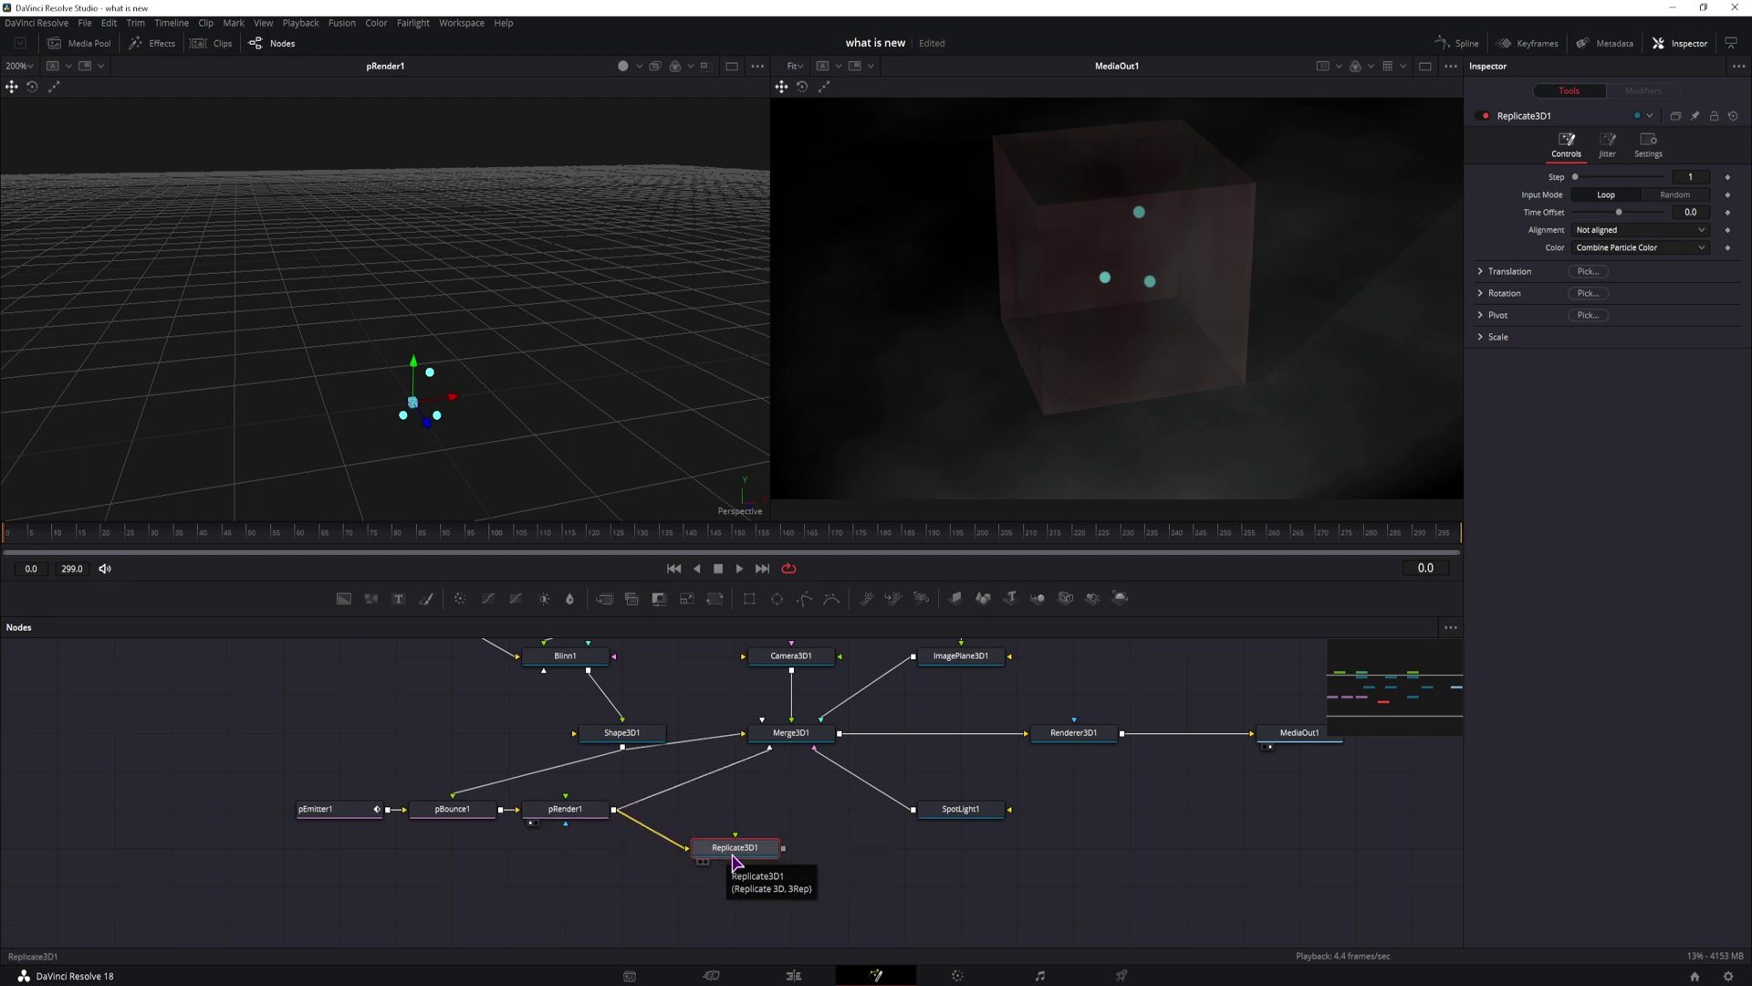
pyautogui.click(820, 890)
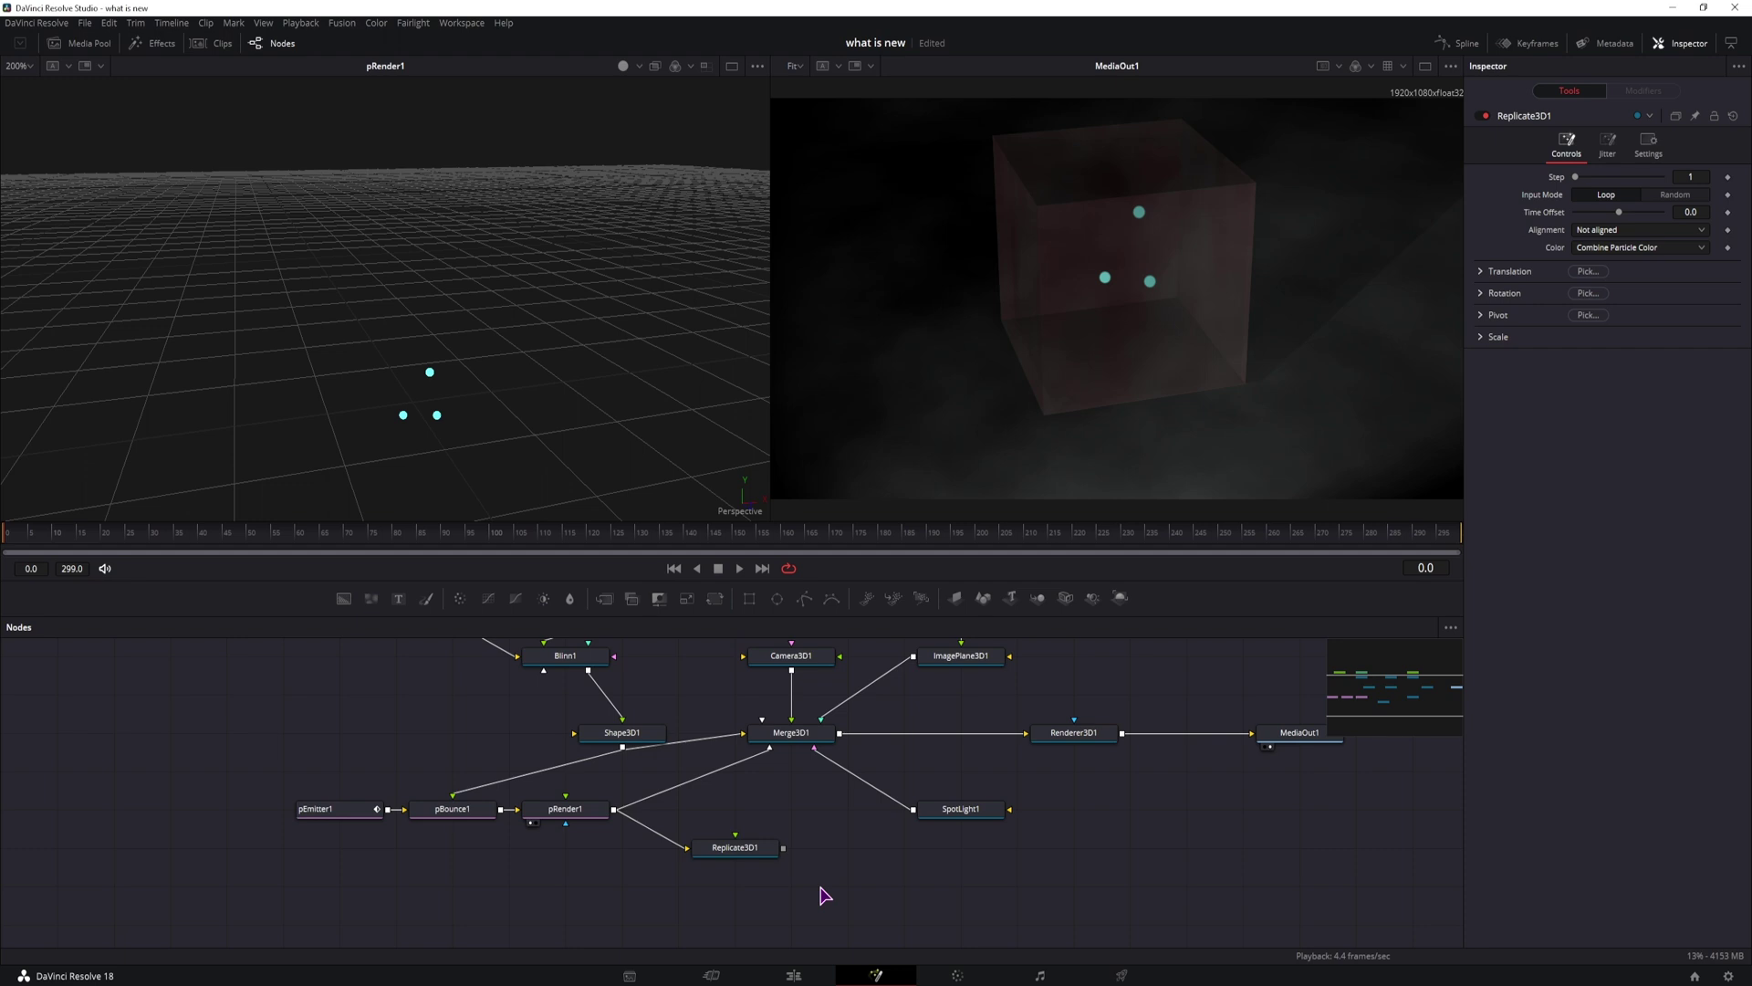
# - Add a Point Light node, connect it to Replicate3D1 as the replicated object, and preview the result
pyautogui.hotkey('ctrl', 'space')
pyautogui.write('point')
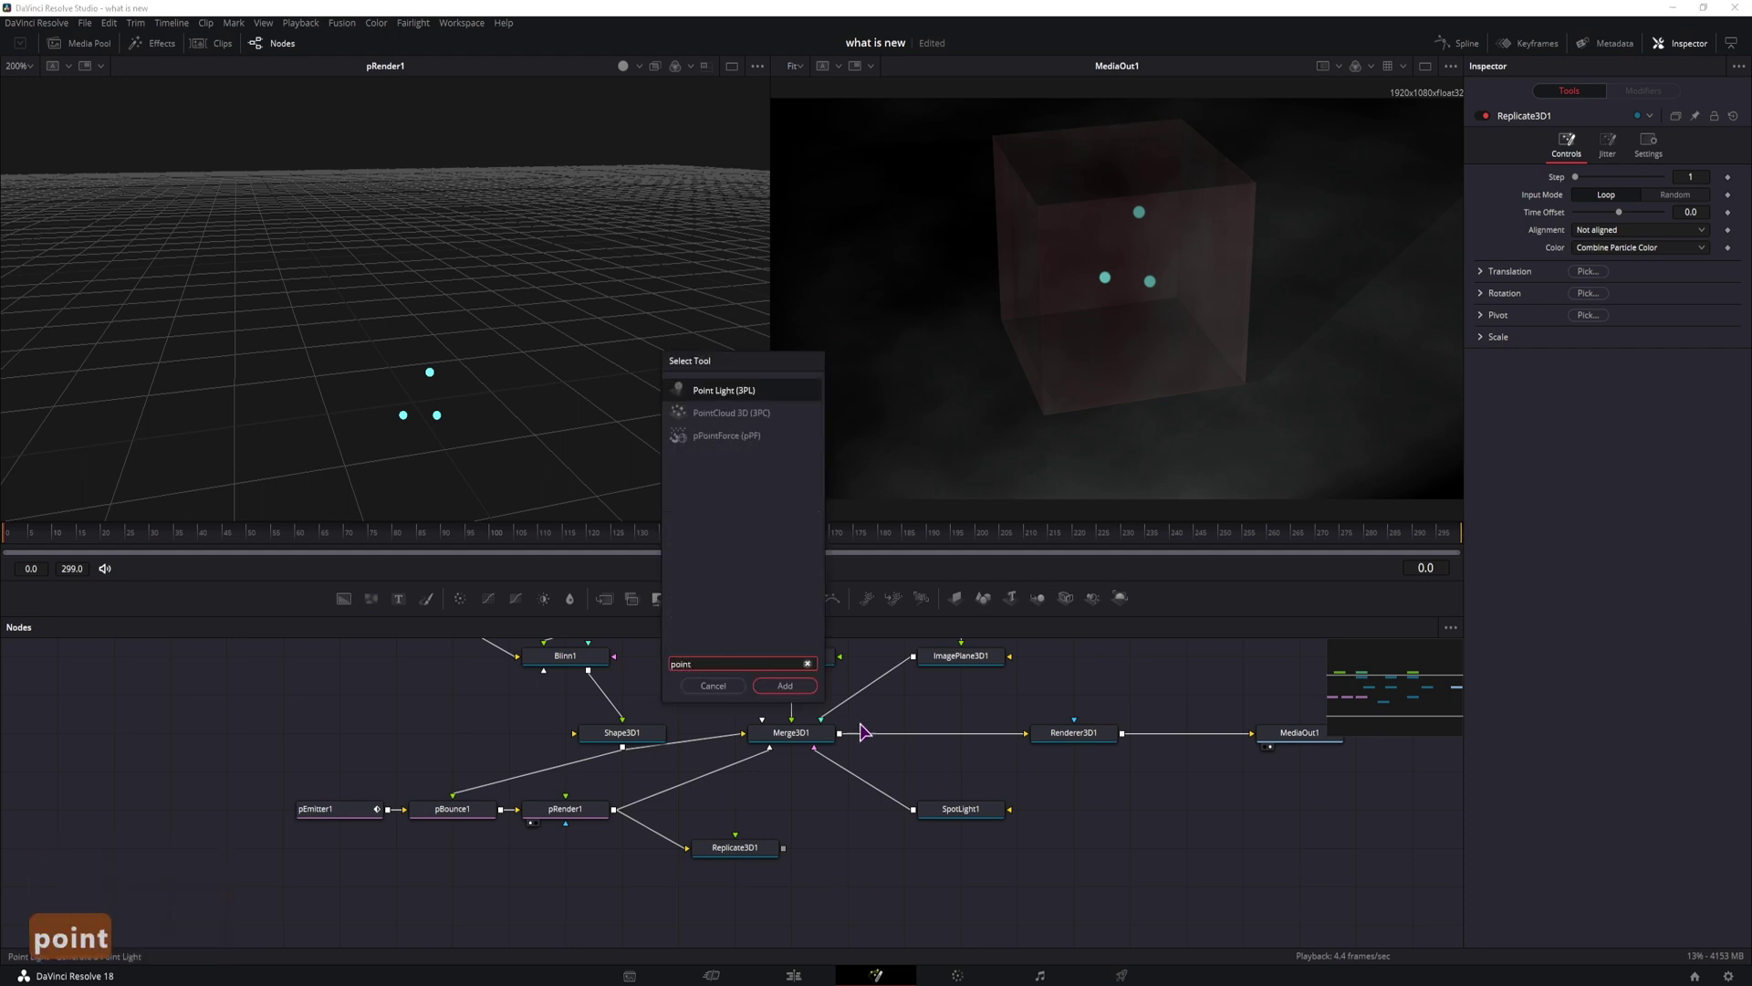
pyautogui.click(785, 685)
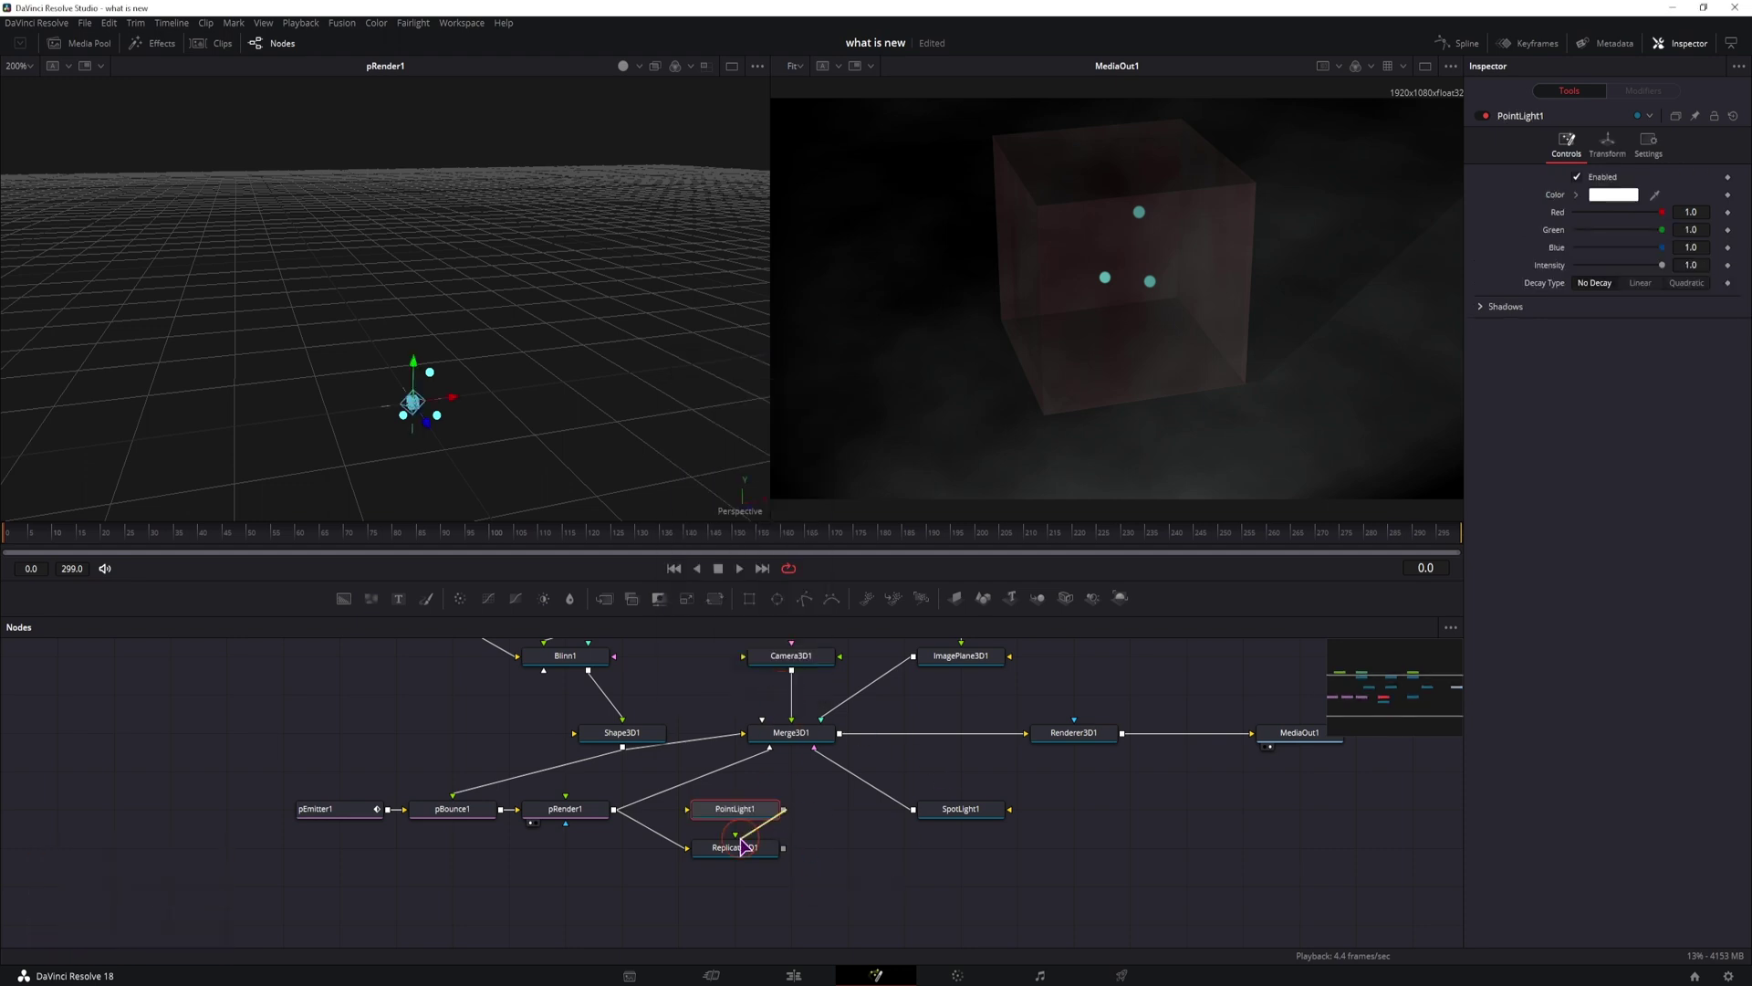
pyautogui.moveTo(783, 809); pyautogui.dragTo(569, 386)
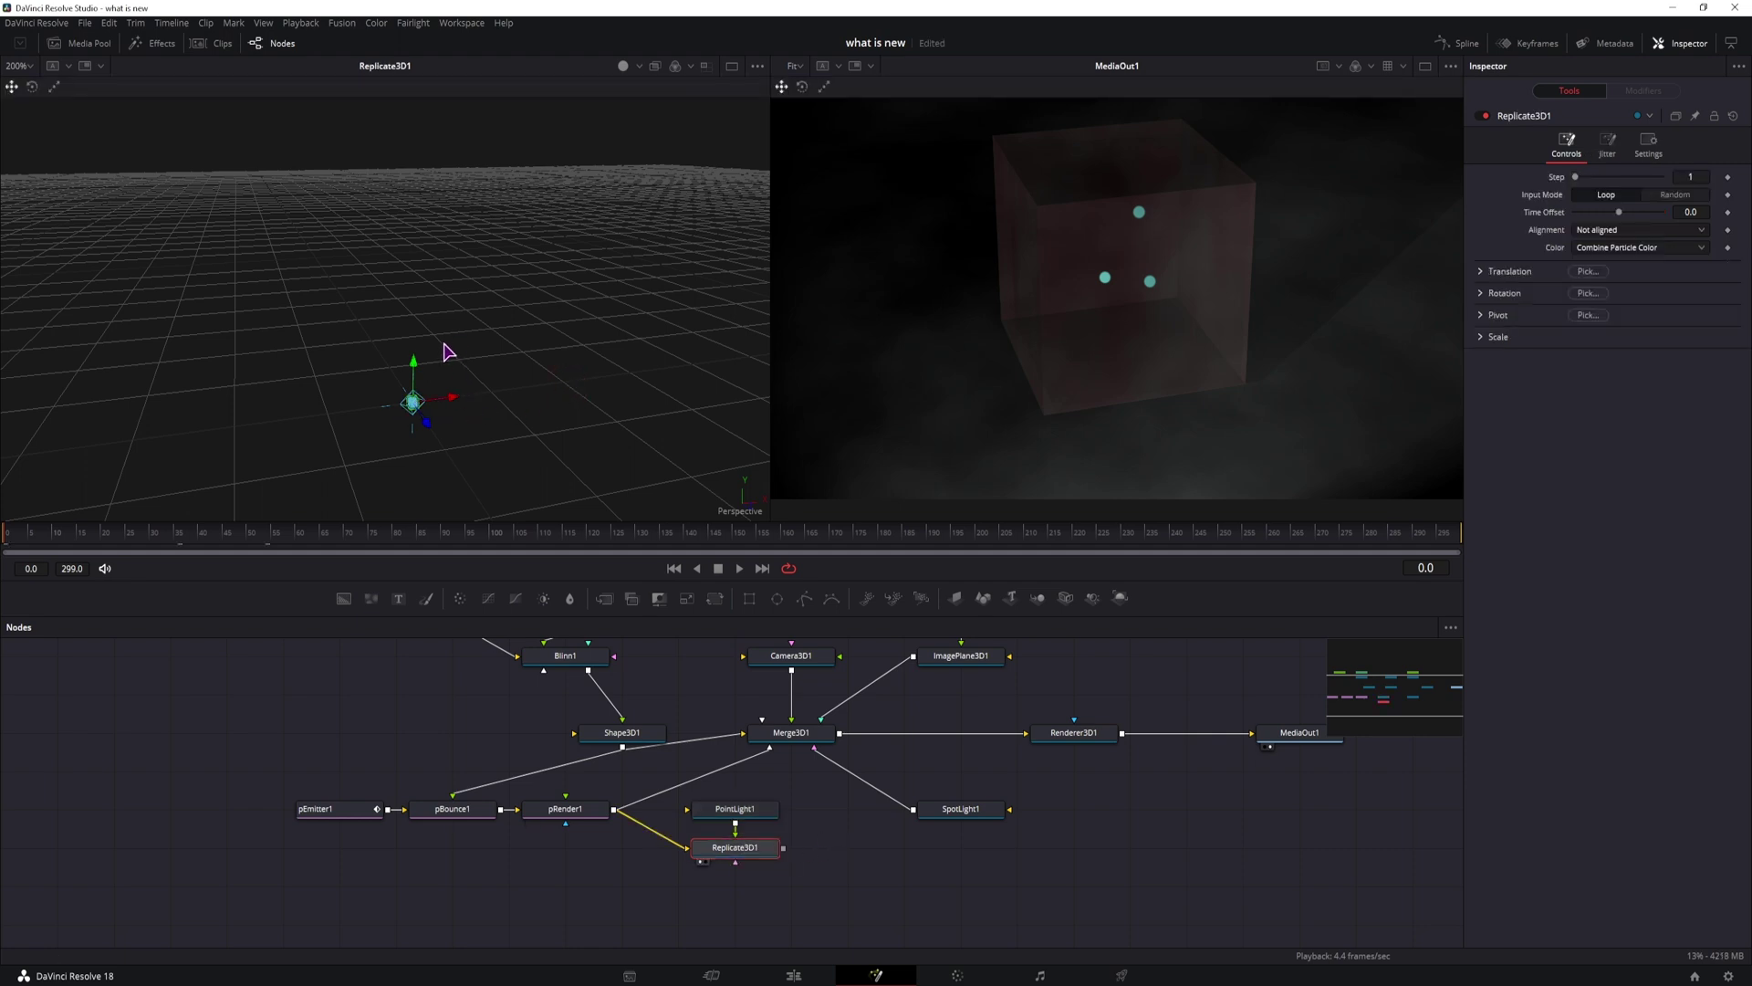
pyautogui.click(714, 812)
pyautogui.moveTo(315, 533); pyautogui.dragTo(675, 547)
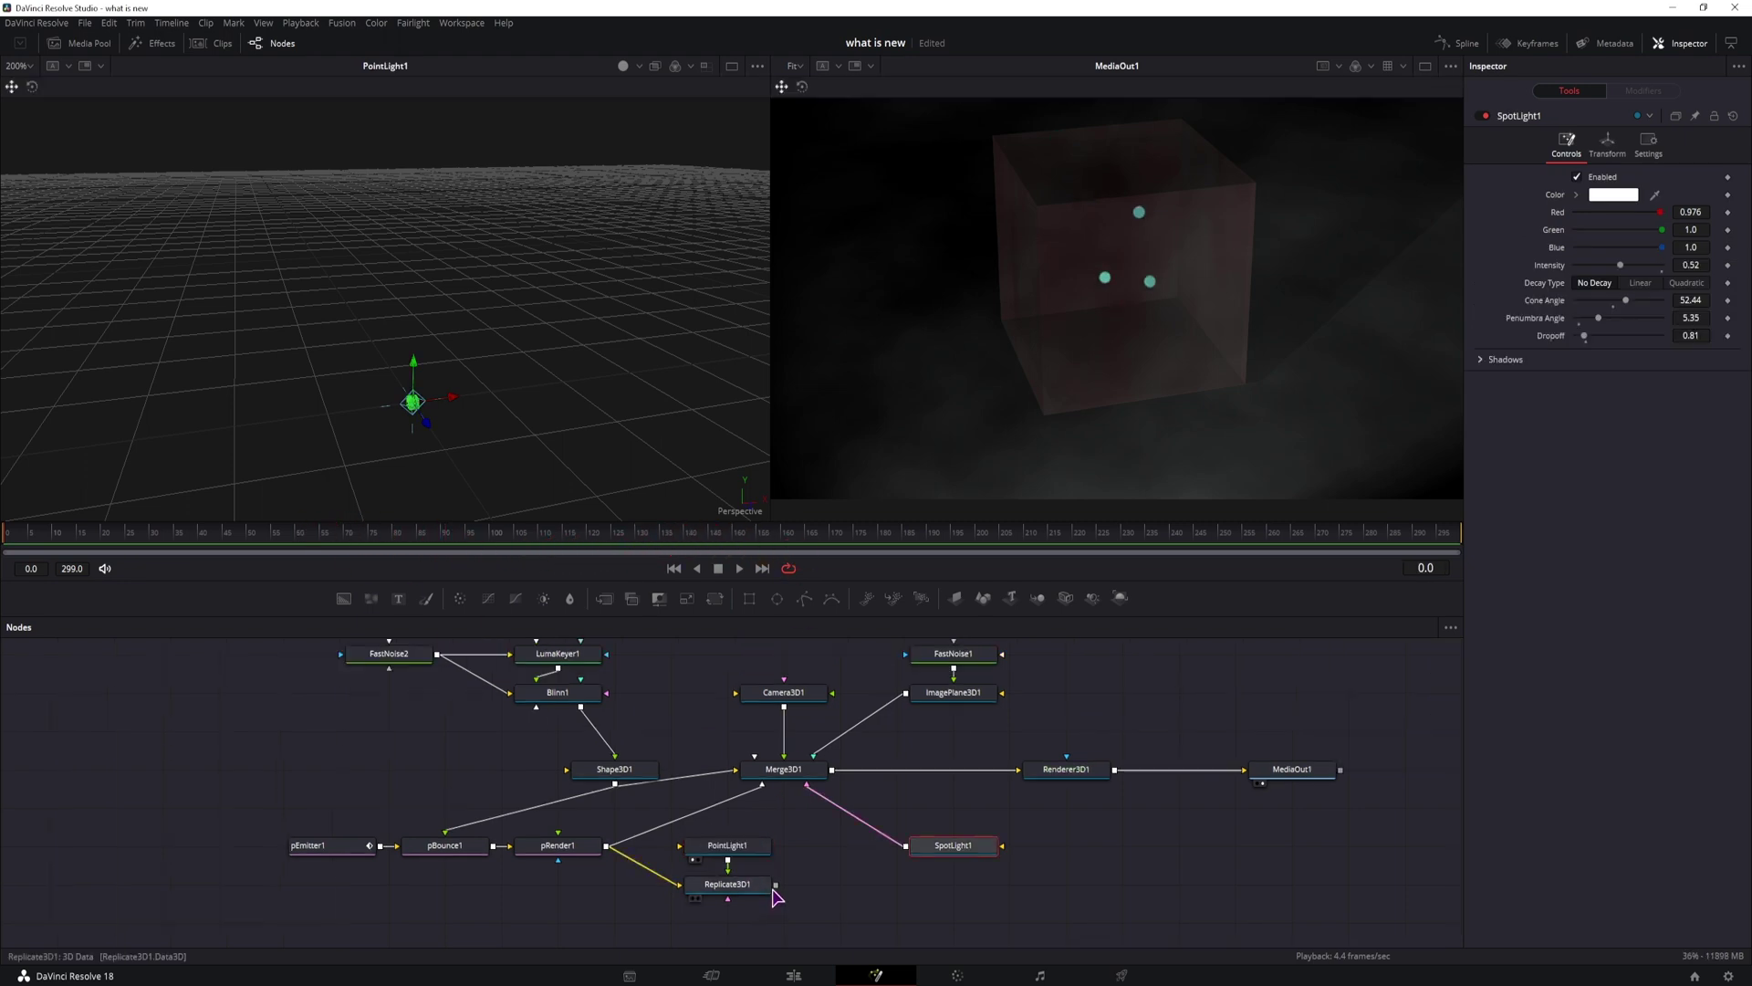
# - Connect Replicate3D1 to Merge3D1, place PointLight1 beside it, set the light's intensity to 0.11 and play the animation
pyautogui.moveTo(777, 887); pyautogui.dragTo(796, 774)
pyautogui.moveTo(728, 855); pyautogui.dragTo(840, 893)
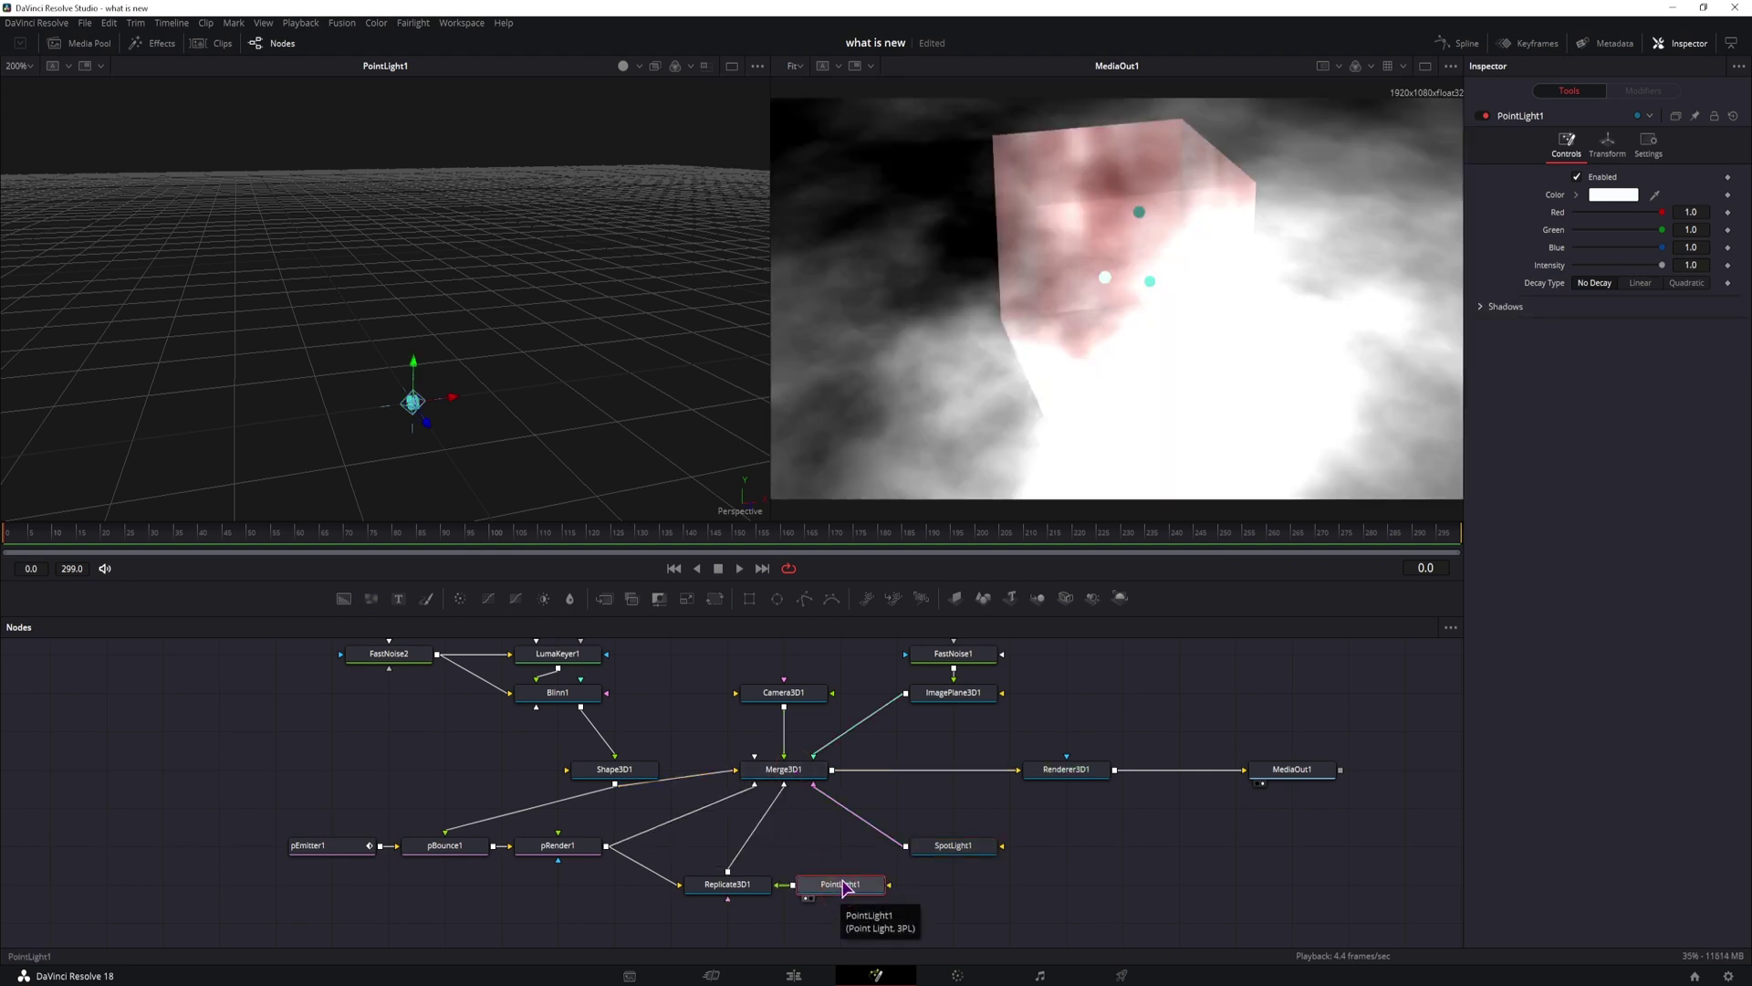
pyautogui.moveTo(1701, 266); pyautogui.dragTo(1583, 270)
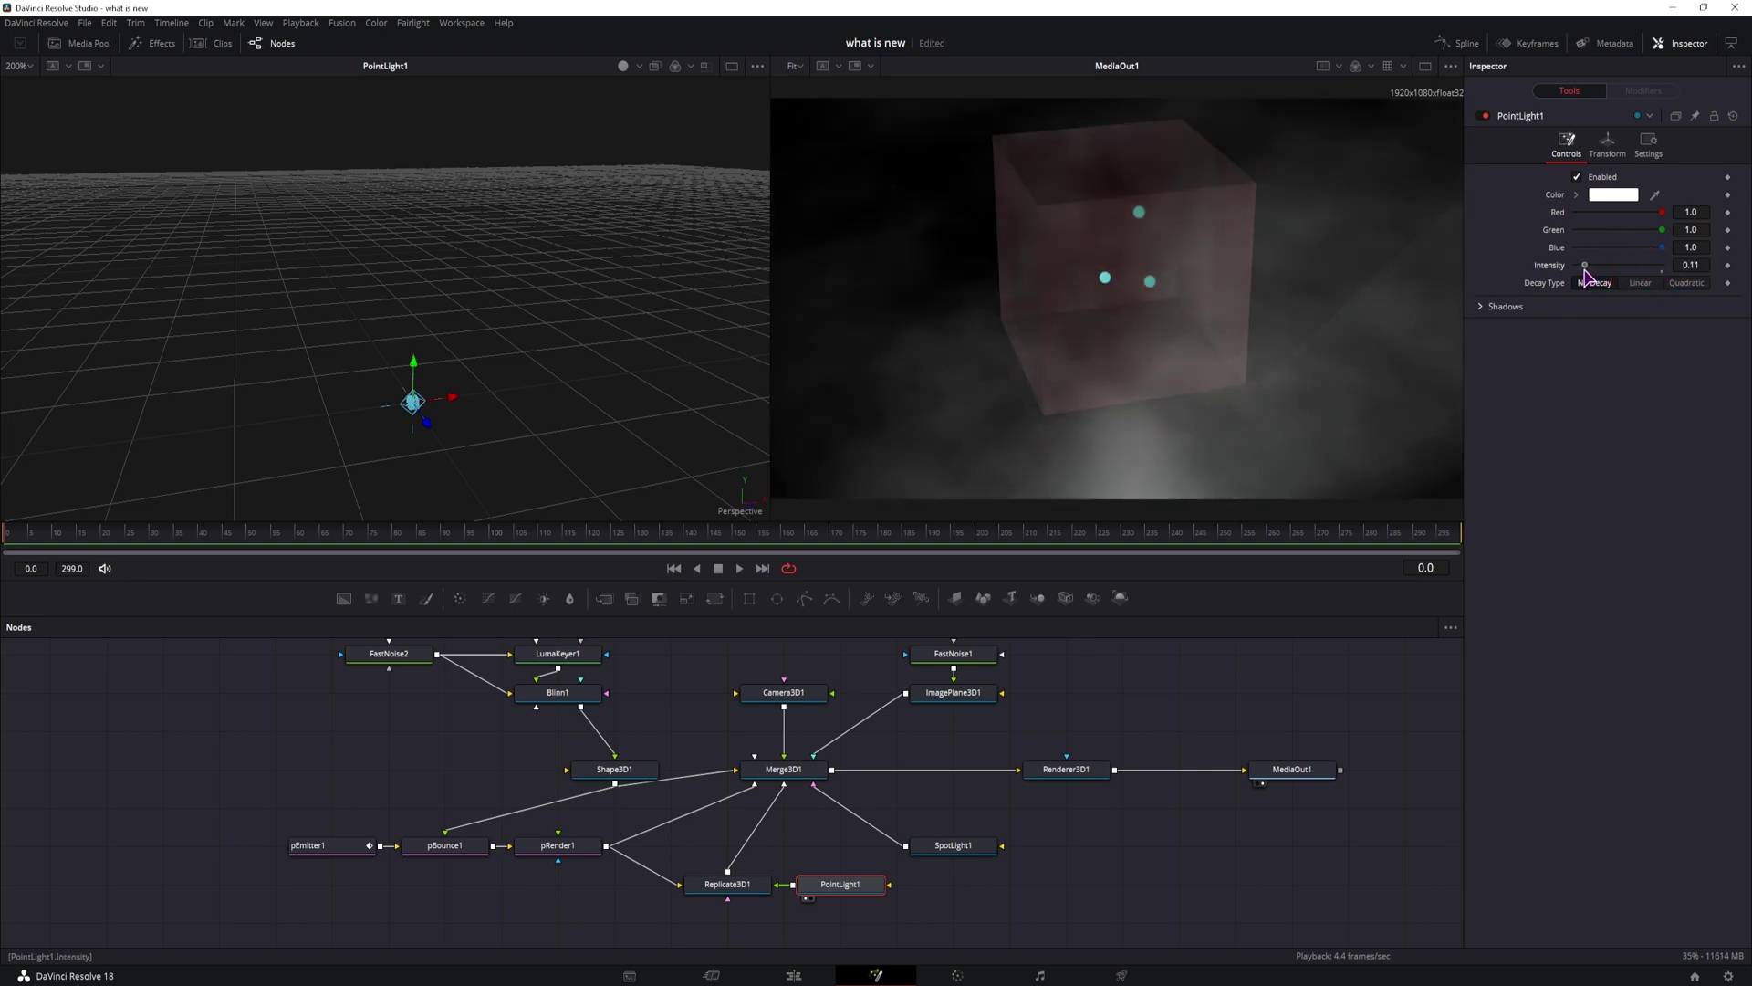
pyautogui.press('space')
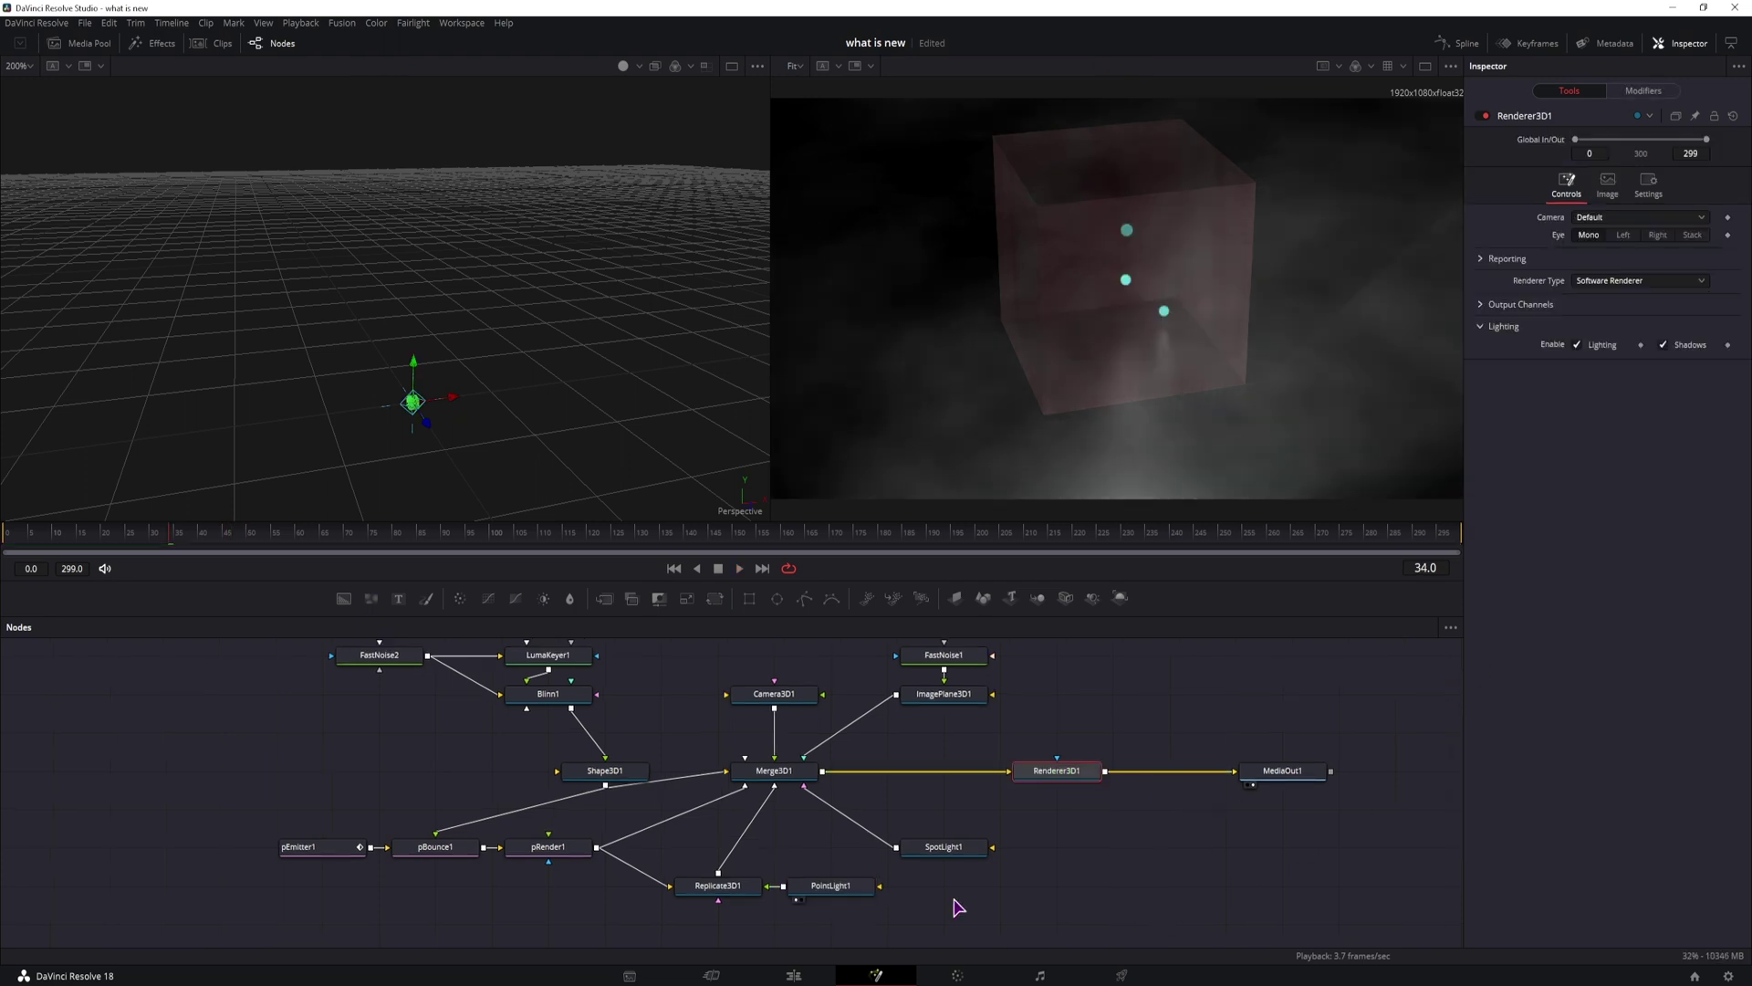
# - Arrange the particle and replicate nodes in one row and add a second Merge 3D node below them
pyautogui.moveTo(957, 894)
pyautogui.mouseDown()
pyautogui.moveTo(1004, 819)
pyautogui.moveTo(972, 870)
pyautogui.moveTo(946, 873)
pyautogui.mouseUp()
pyautogui.click(750, 885)
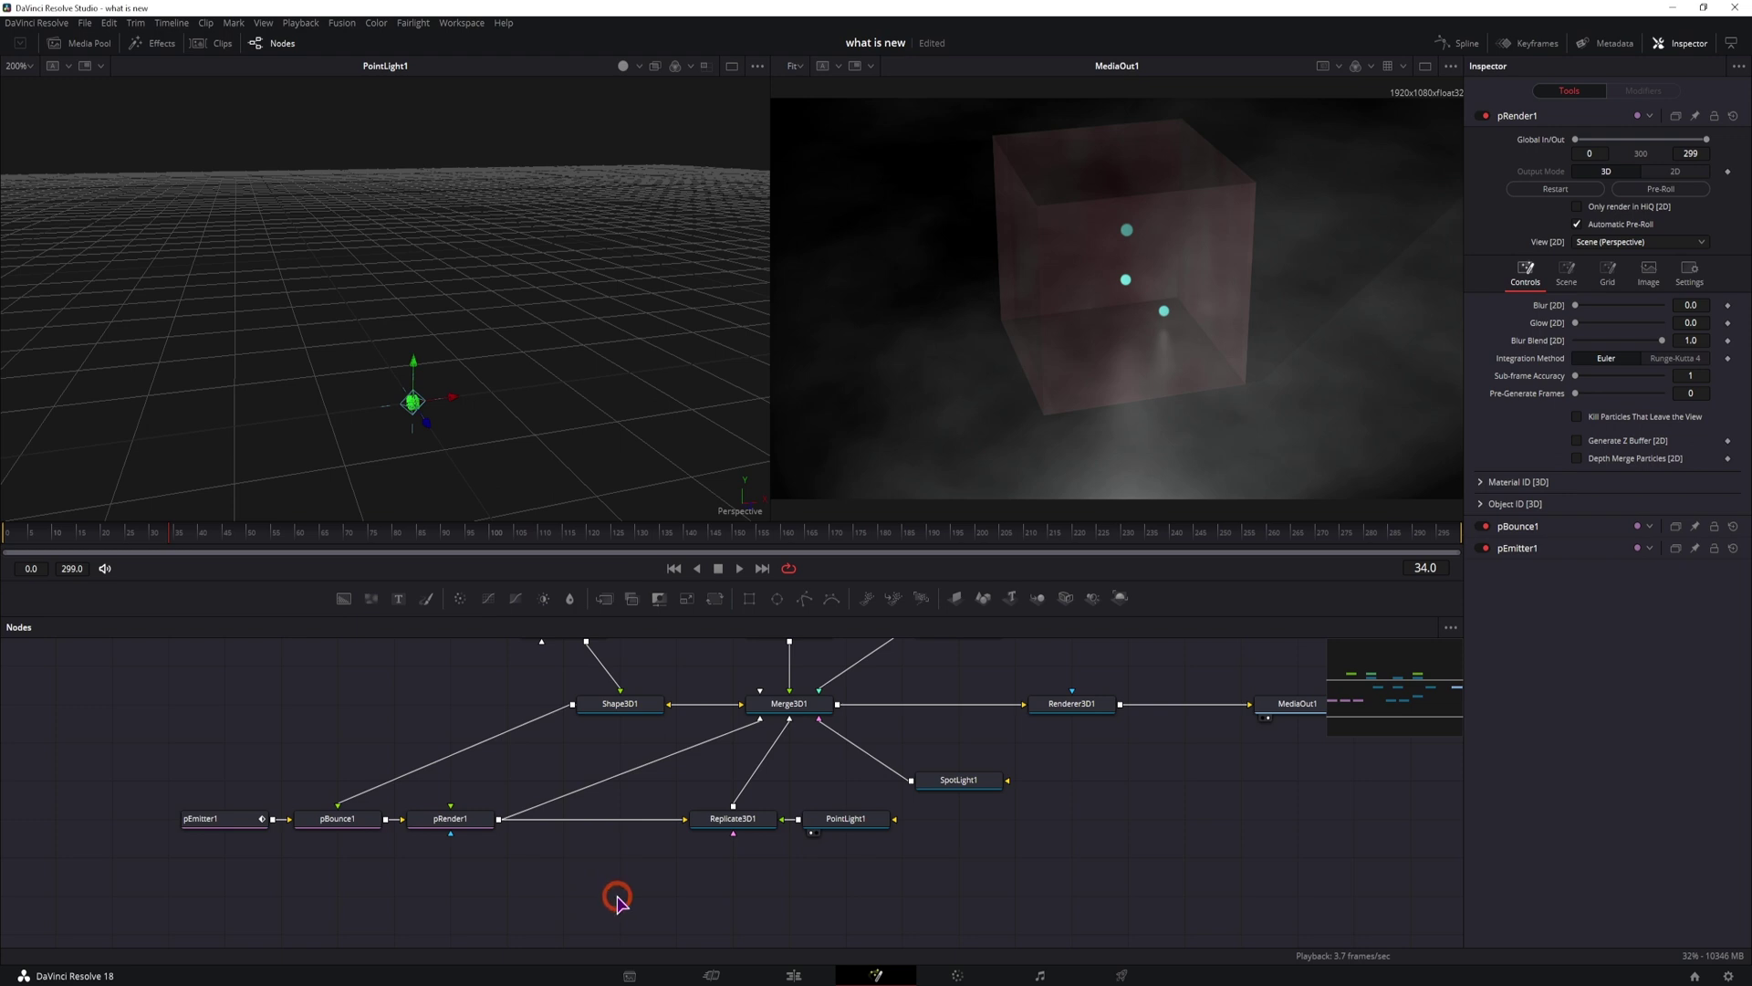
pyautogui.moveTo(667, 899); pyautogui.dragTo(655, 900)
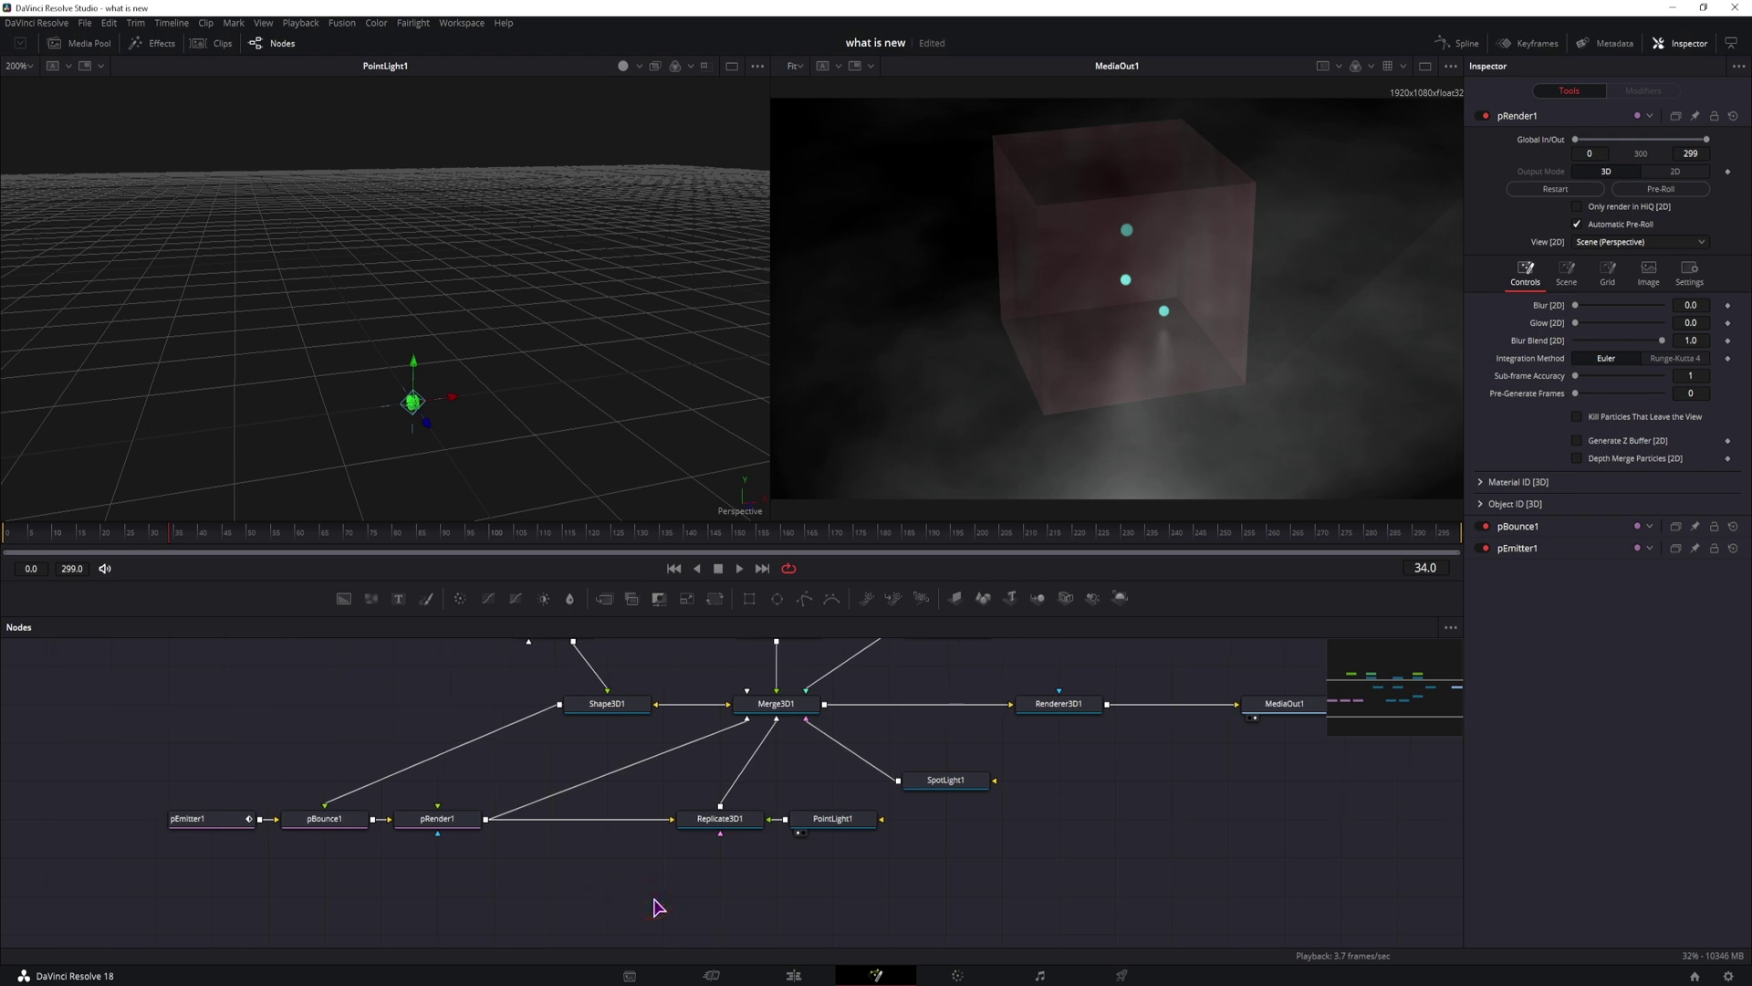
pyautogui.moveTo(1038, 600); pyautogui.dragTo(608, 894)
pyautogui.moveTo(742, 883); pyautogui.dragTo(786, 922)
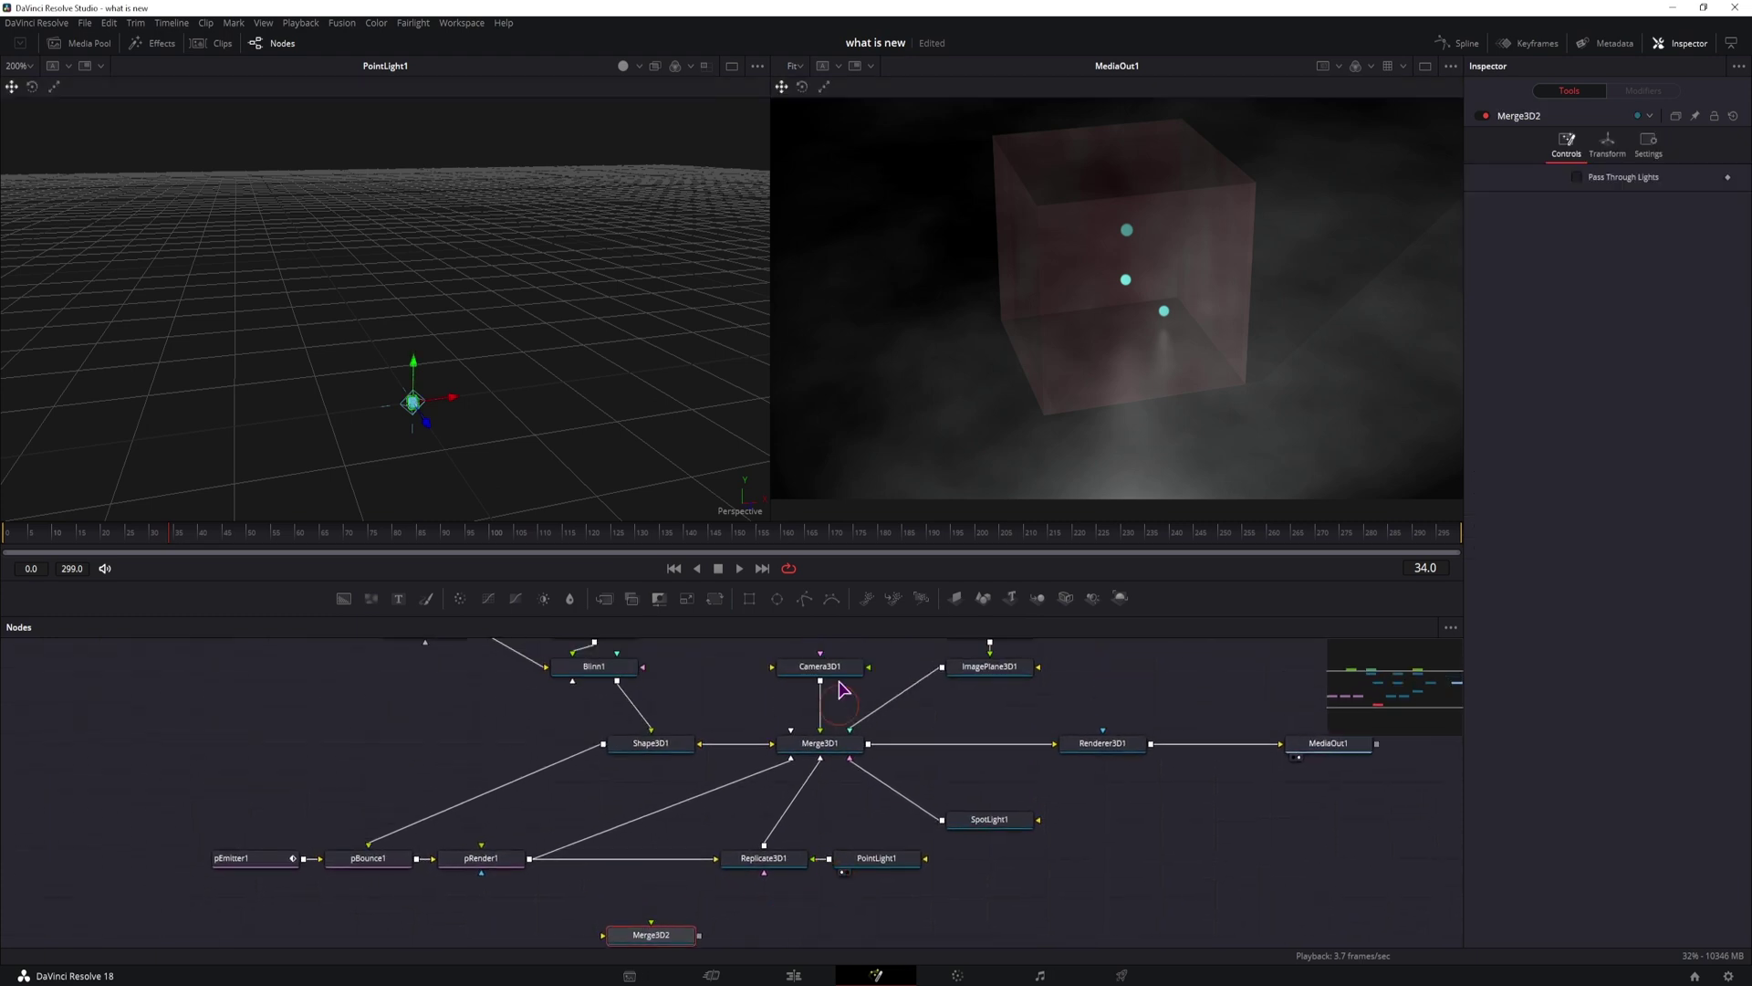
# - Move Camera3D1 below SpotLight1 and also connect its output to Merge3D2
pyautogui.moveTo(823, 673); pyautogui.dragTo(989, 922)
pyautogui.moveTo(838, 893); pyautogui.dragTo(798, 860)
pyautogui.moveTo(904, 917); pyautogui.dragTo(639, 851)
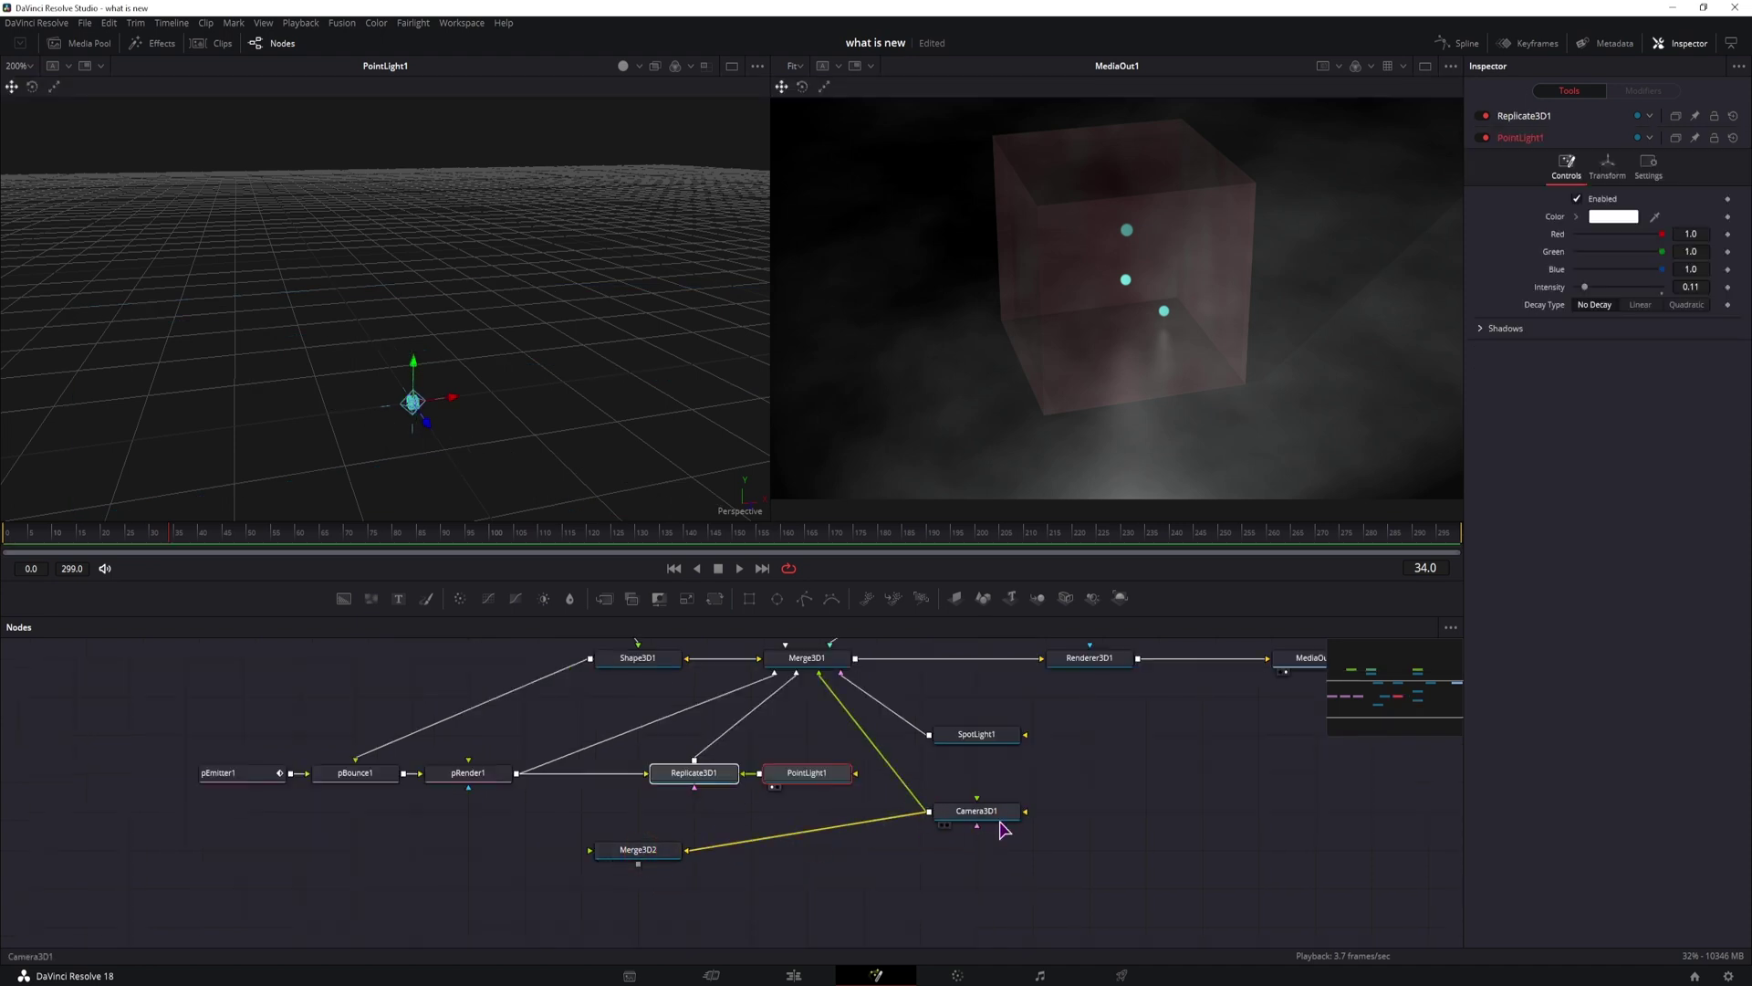
pyautogui.moveTo(978, 819); pyautogui.dragTo(1086, 813)
# - Connect the outputs of SpotLight1 and pRender1 to Merge3D2 as well
pyautogui.moveTo(929, 734); pyautogui.dragTo(642, 892)
pyautogui.moveTo(603, 858); pyautogui.dragTo(628, 833)
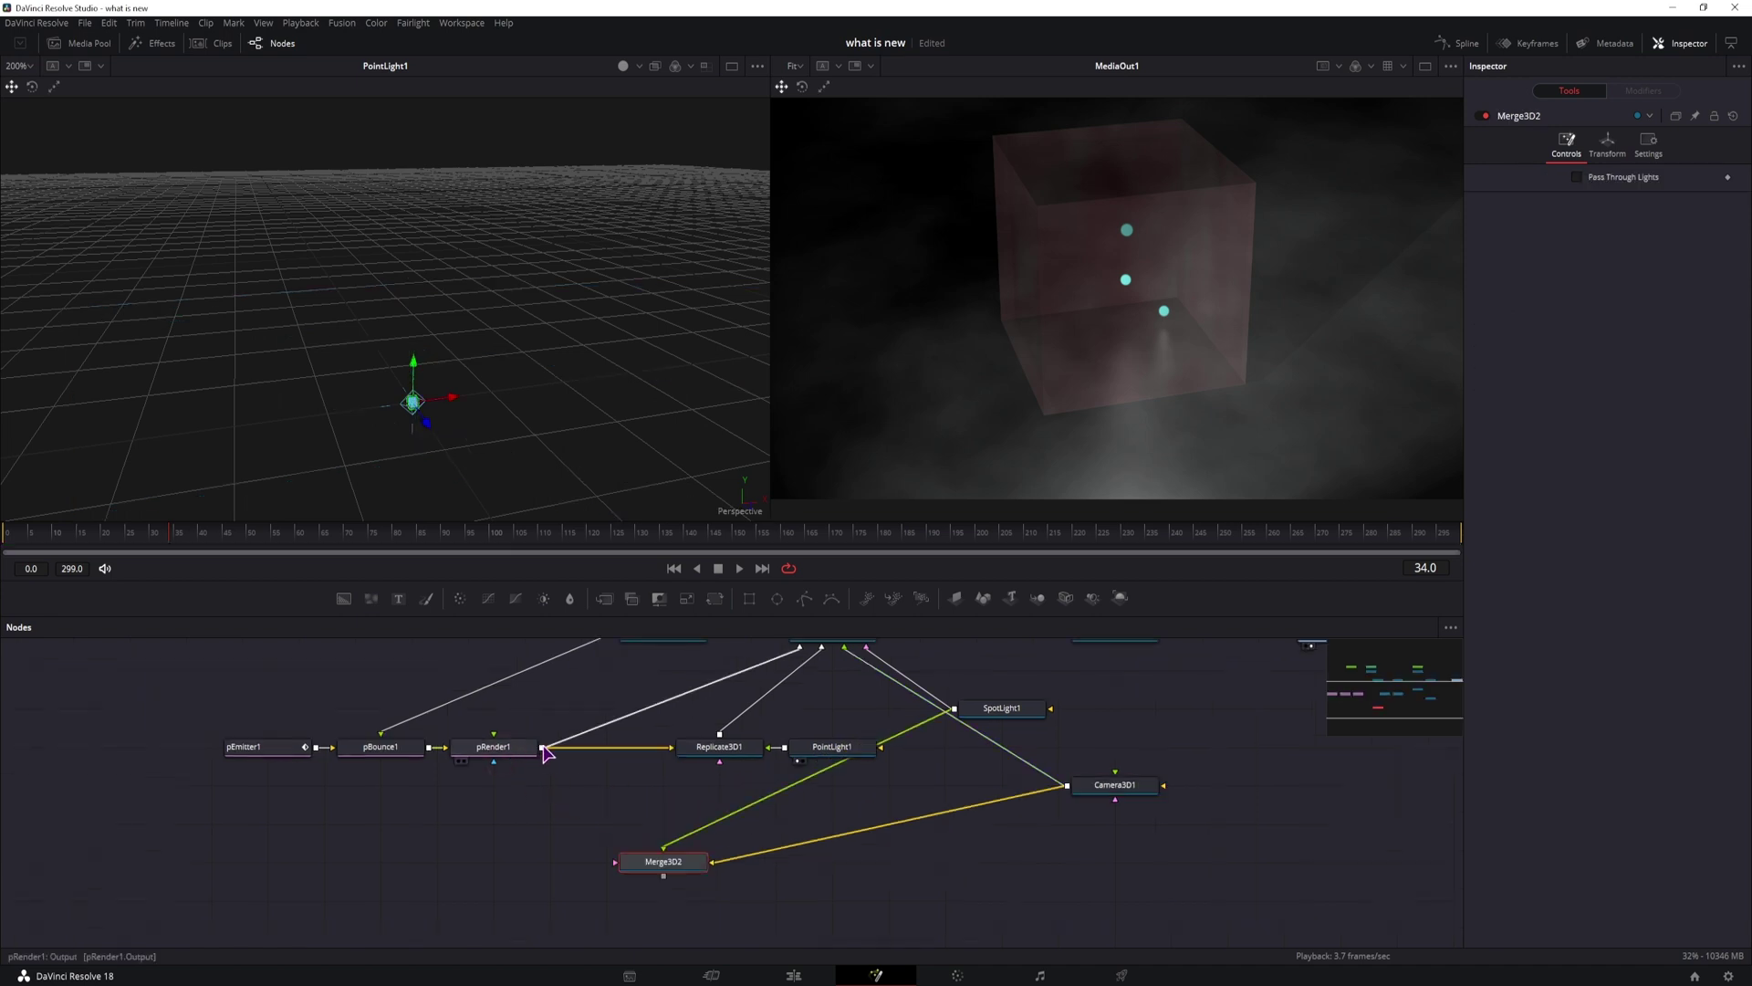
pyautogui.moveTo(542, 749); pyautogui.dragTo(616, 862)
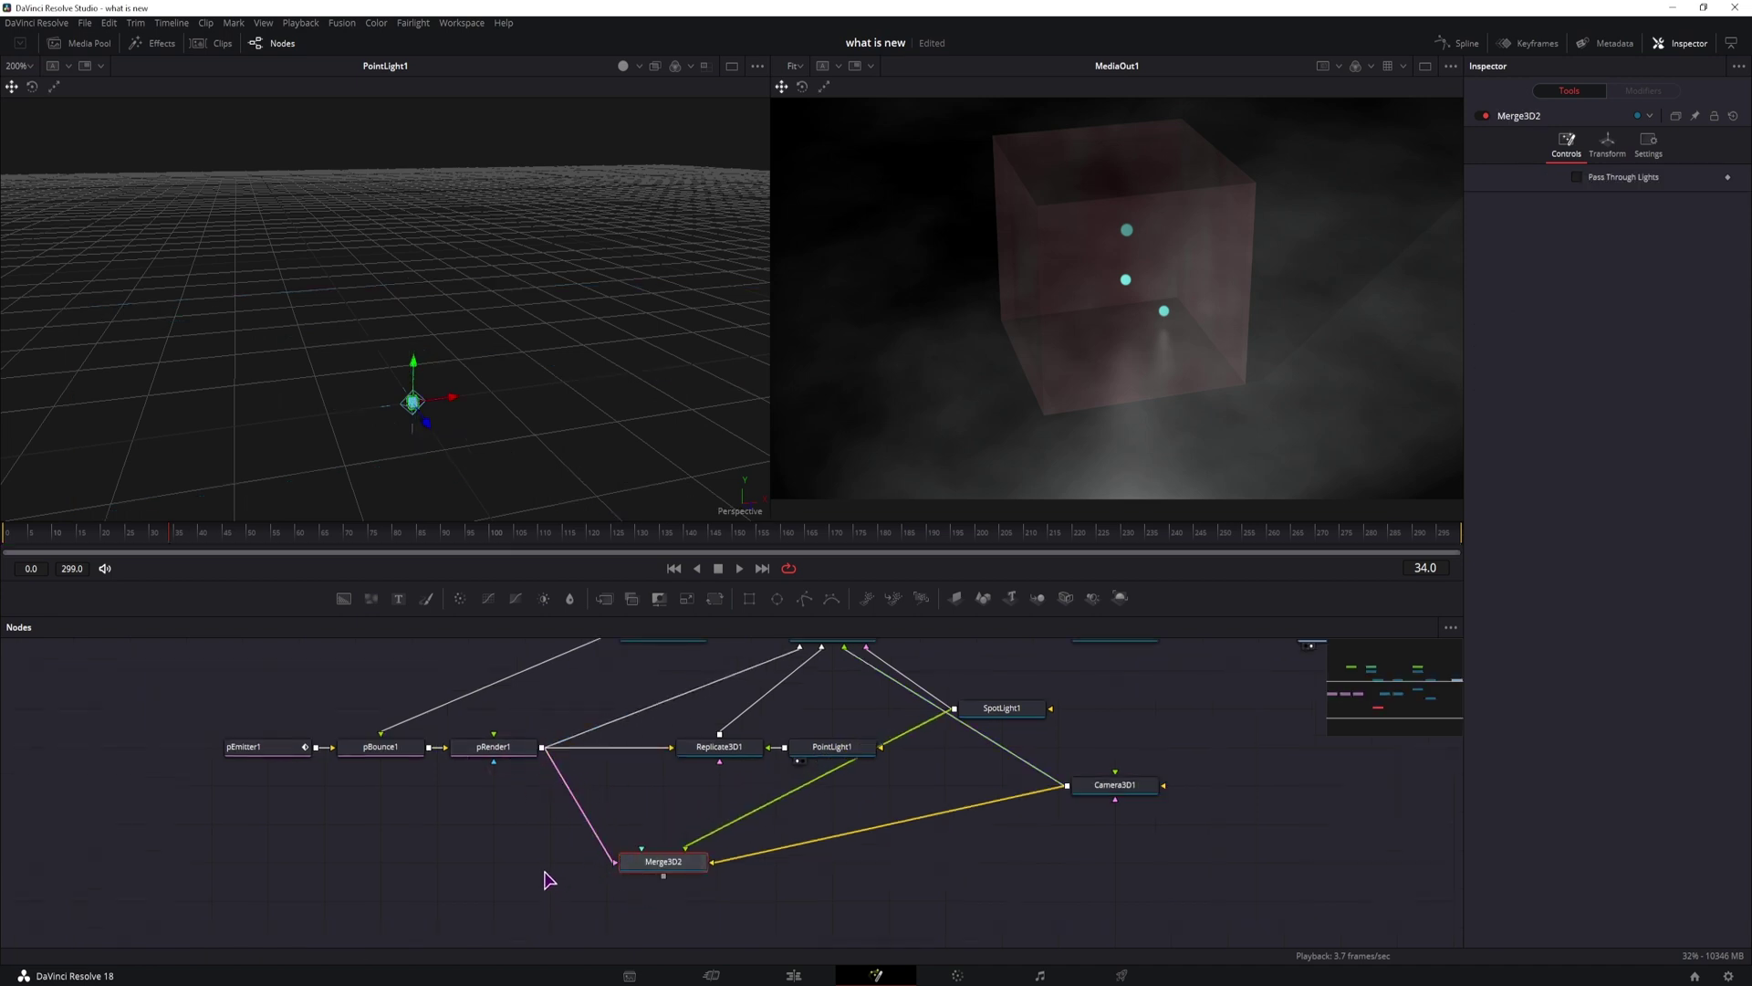
pyautogui.scroll(-1, 534, 847)
pyautogui.scroll(1, 534, 847)
pyautogui.click(531, 844)
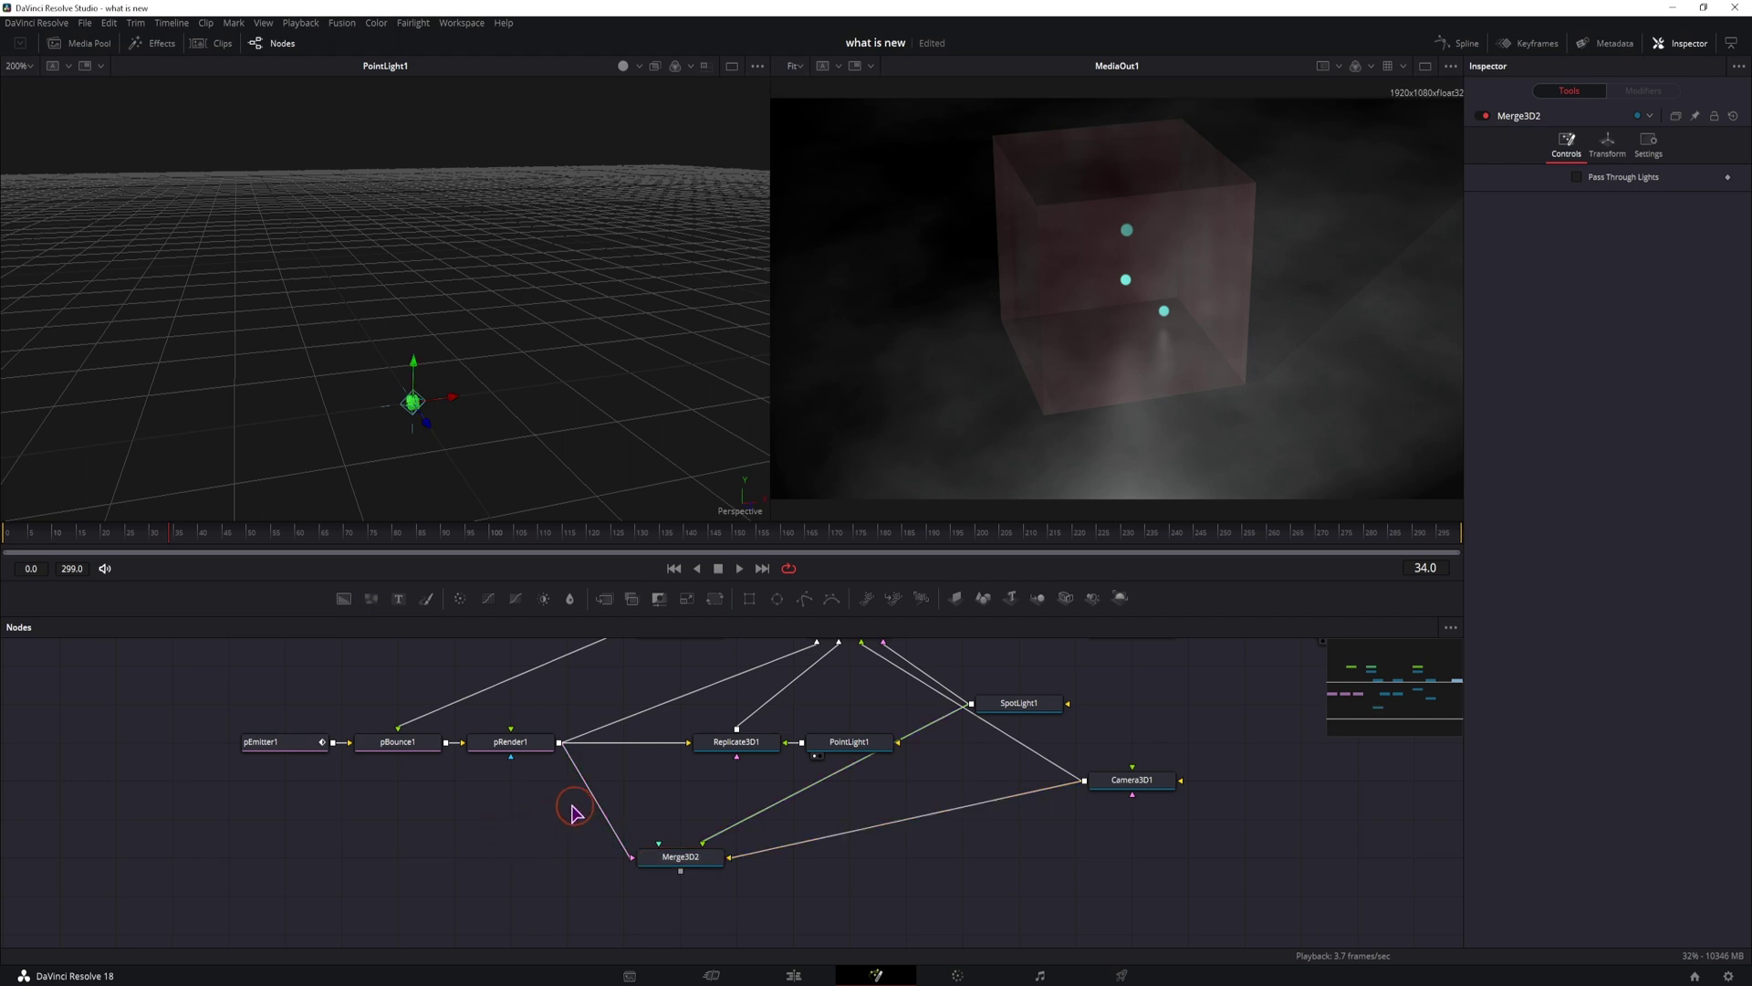
# - Duplicate PointLight1, connect the copy to Merge3D2, set its intensity to 0.268 and view Merge3D2
pyautogui.moveTo(829, 758); pyautogui.dragTo(766, 819)
pyautogui.click(781, 804)
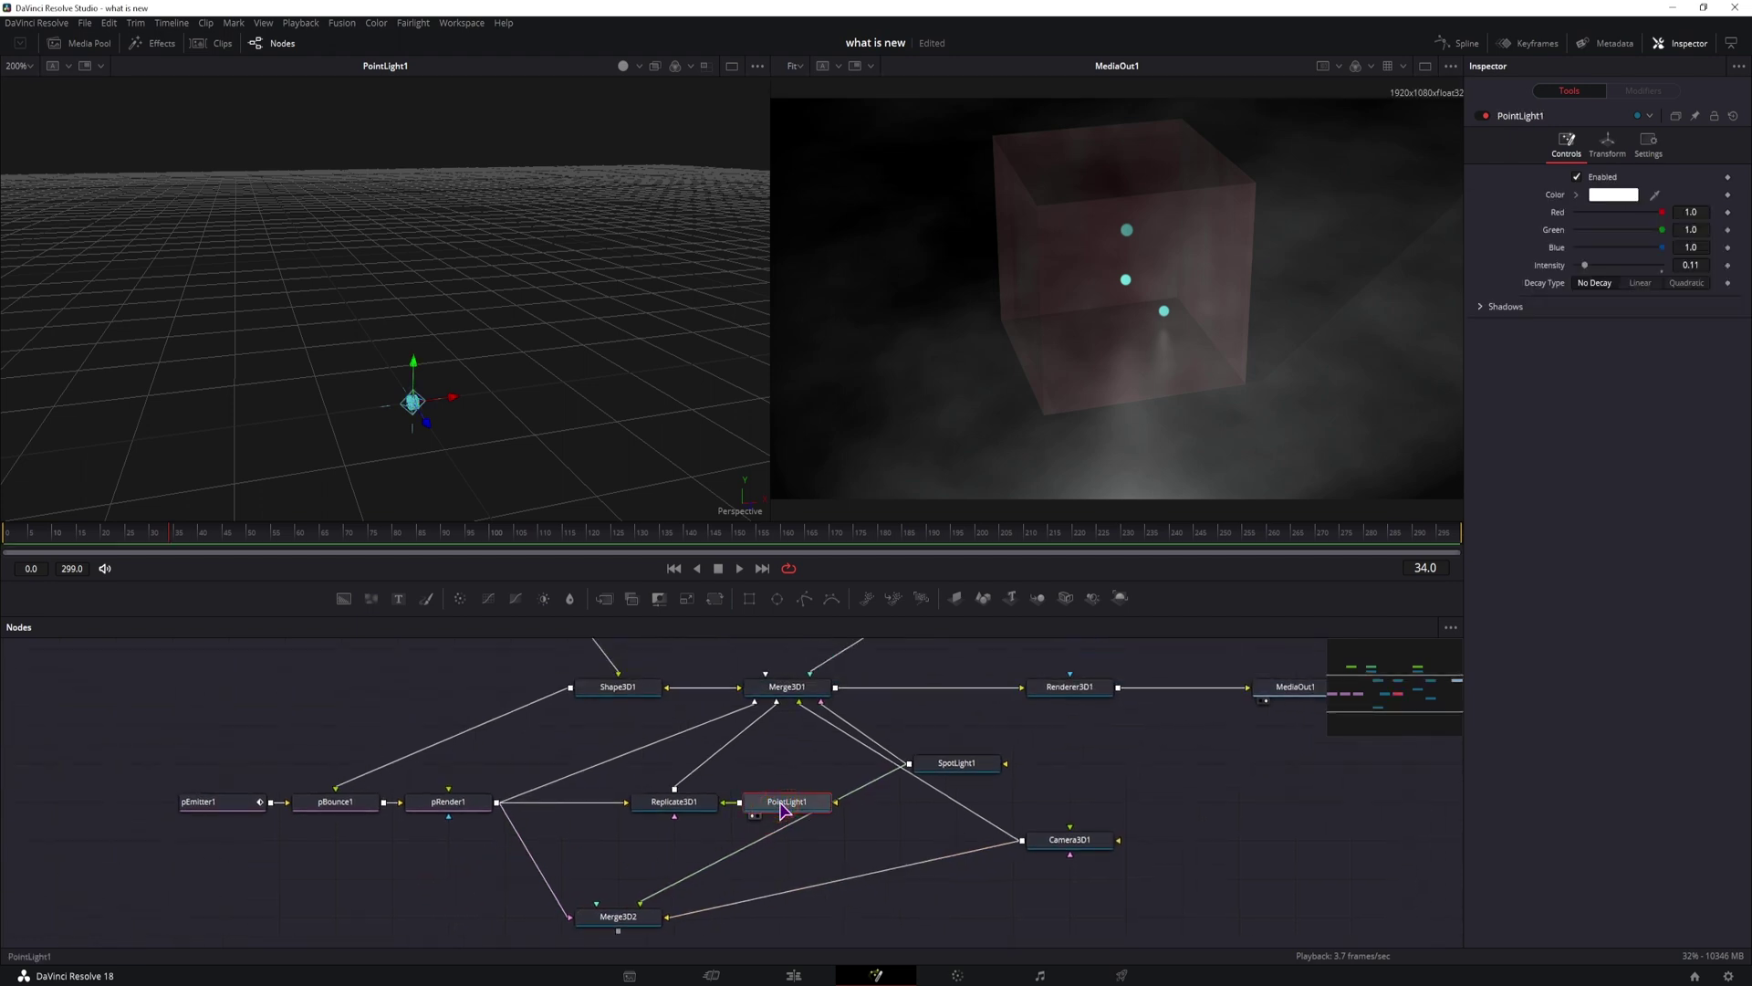
pyautogui.hotkey('ctrl', 'c')
pyautogui.hotkey('ctrl', 'v')
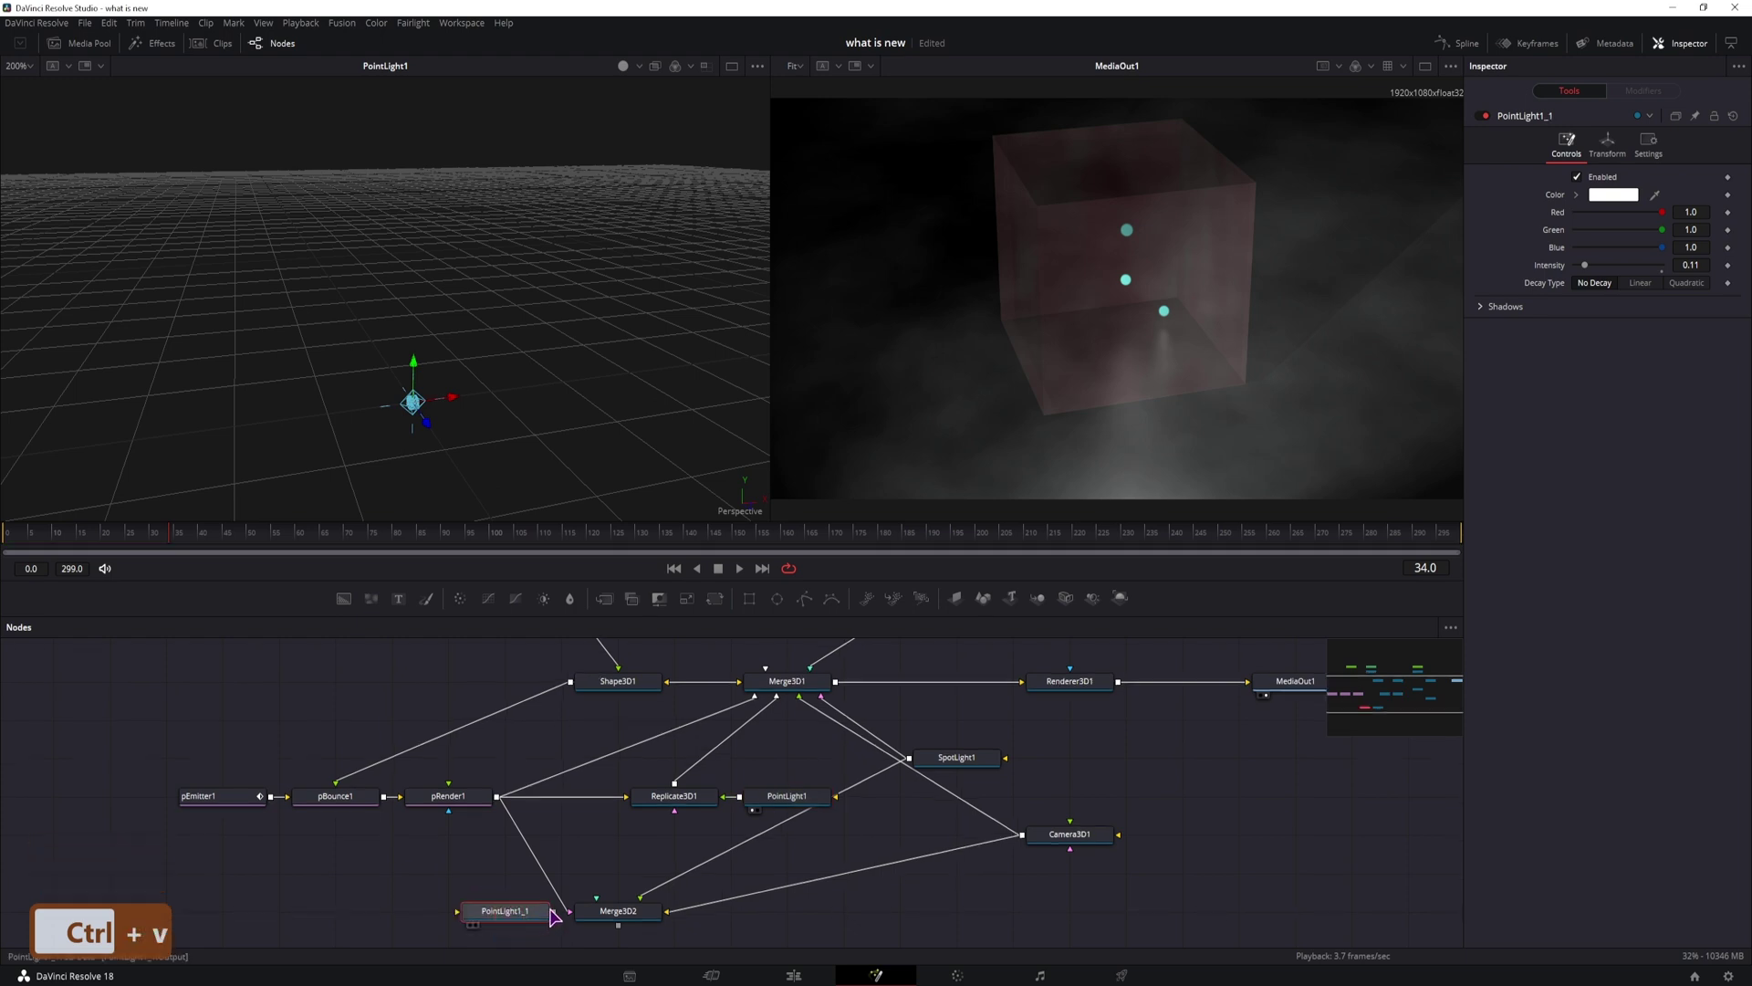
pyautogui.moveTo(509, 913); pyautogui.dragTo(449, 913)
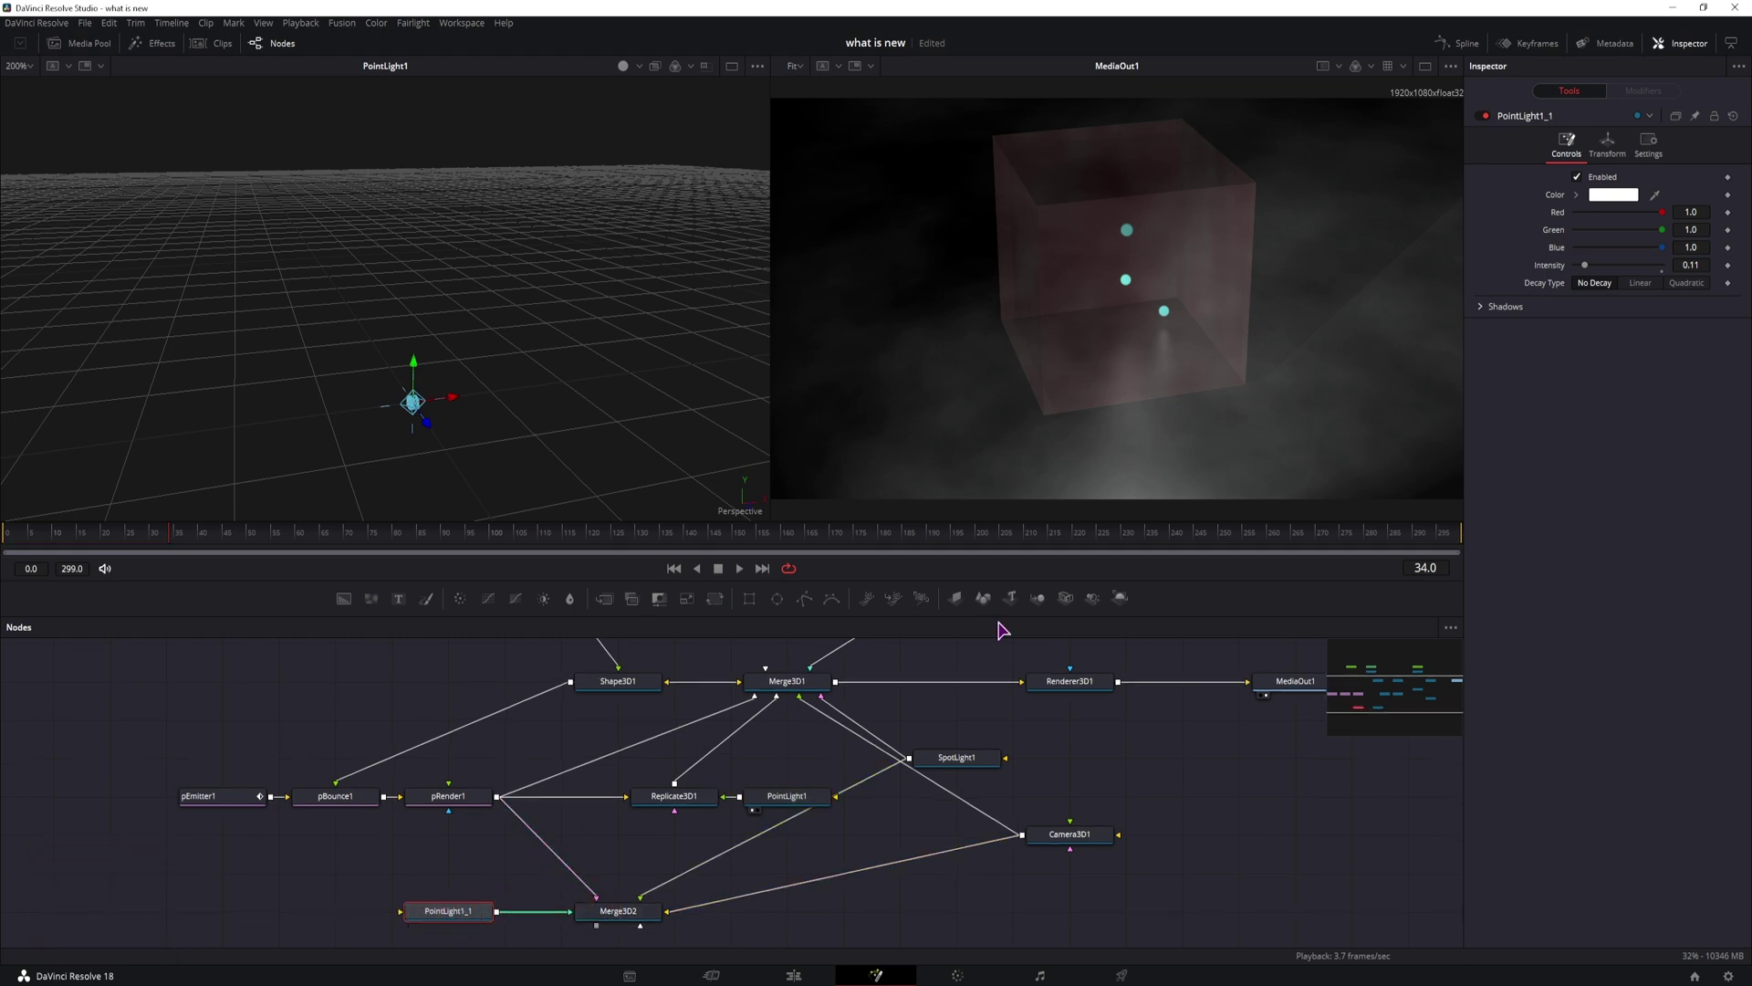
pyautogui.moveTo(1589, 265); pyautogui.dragTo(1600, 266)
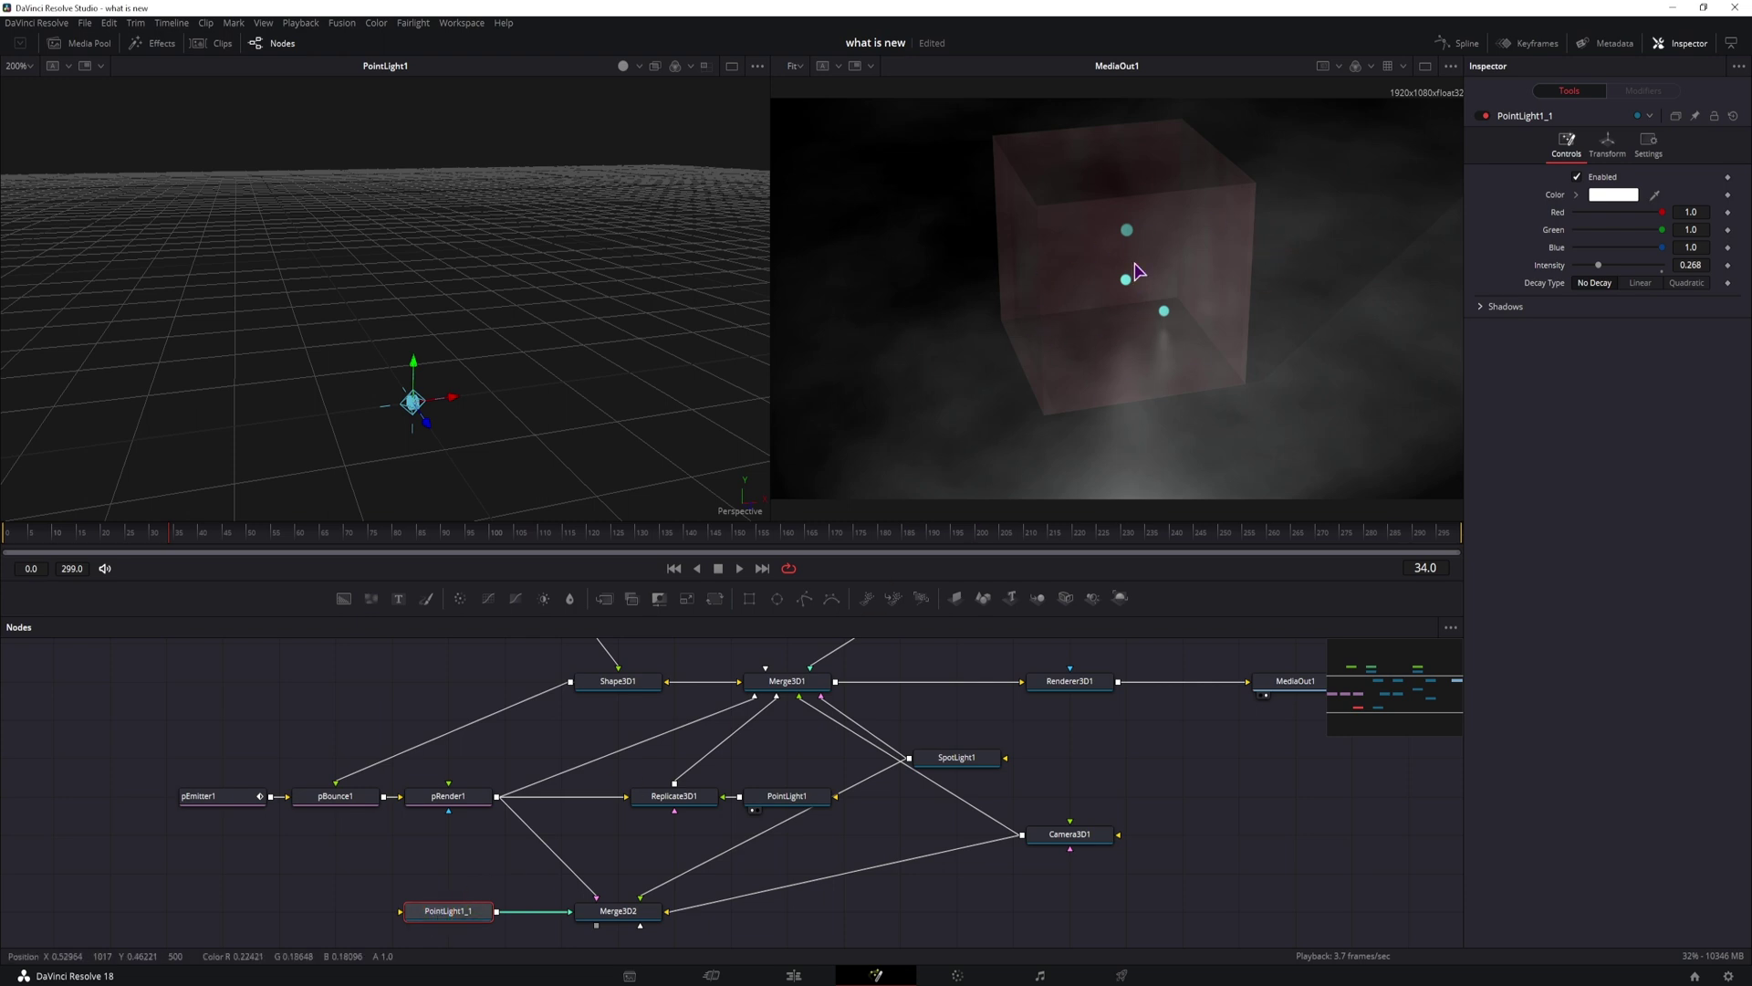
pyautogui.click(585, 925)
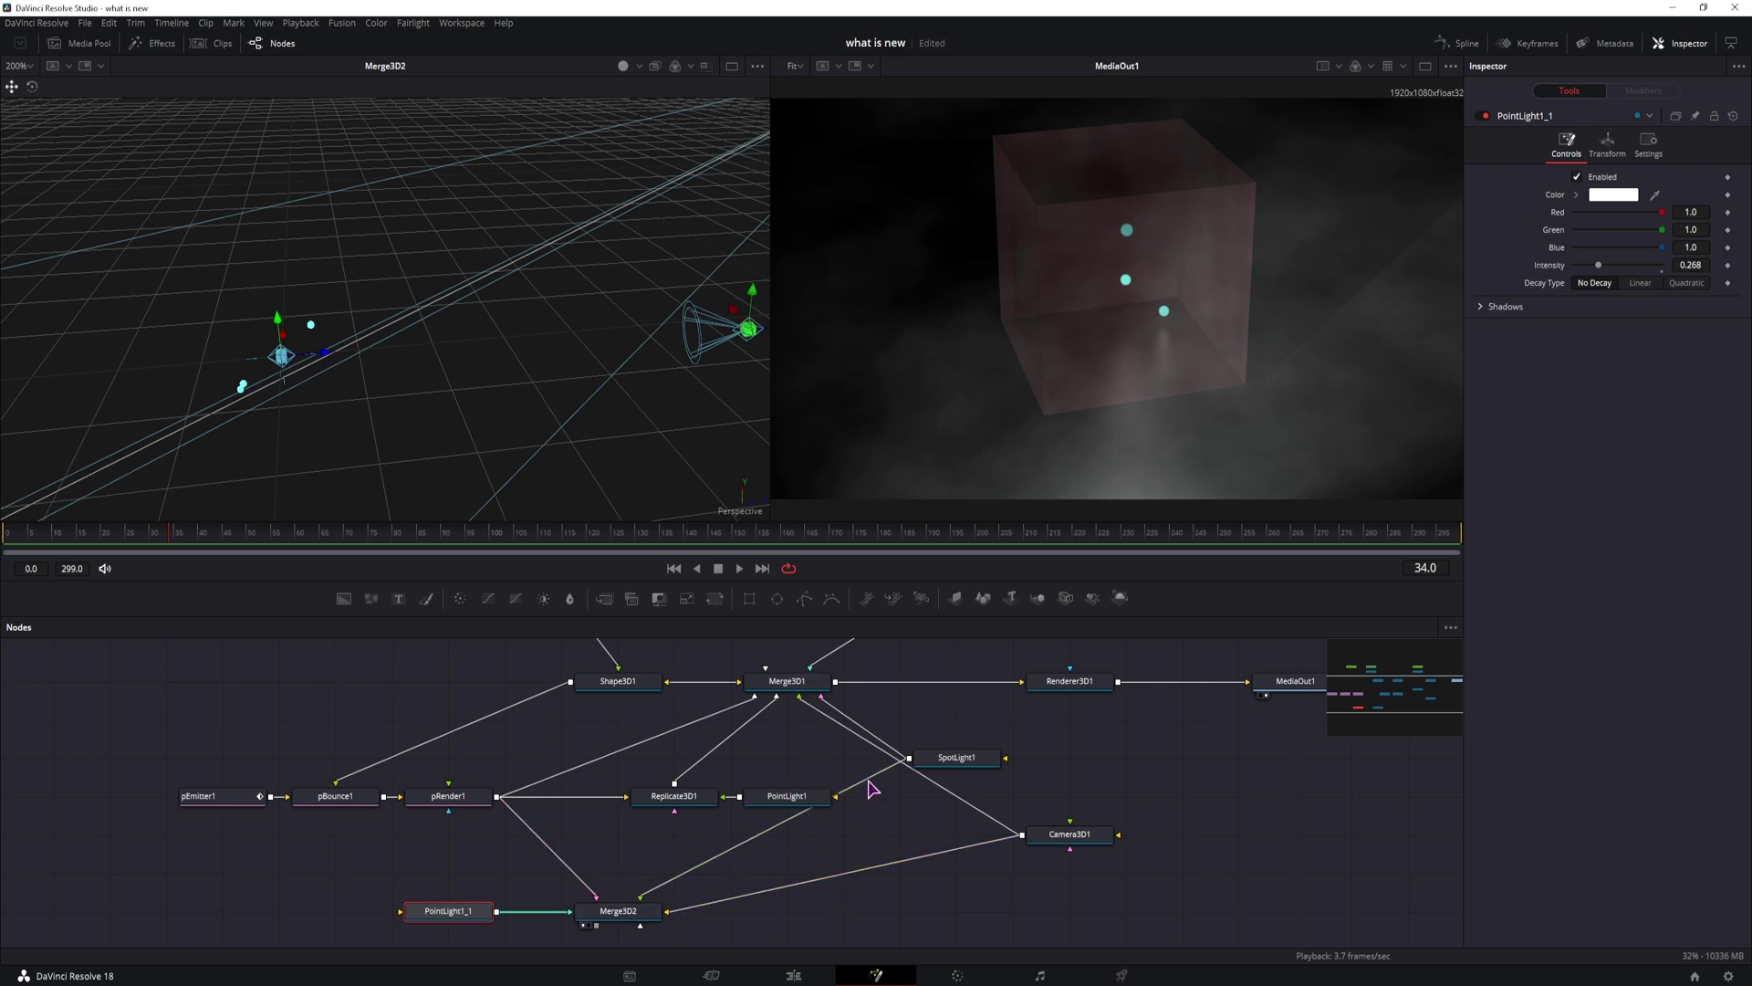
# - Duplicate the Renderer3D1 node and place the copy in an empty area below Camera3D1
pyautogui.moveTo(911, 887)
pyautogui.mouseDown()
pyautogui.moveTo(862, 879)
pyautogui.moveTo(883, 881)
pyautogui.mouseUp()
pyautogui.scroll(-1, 887, 878)
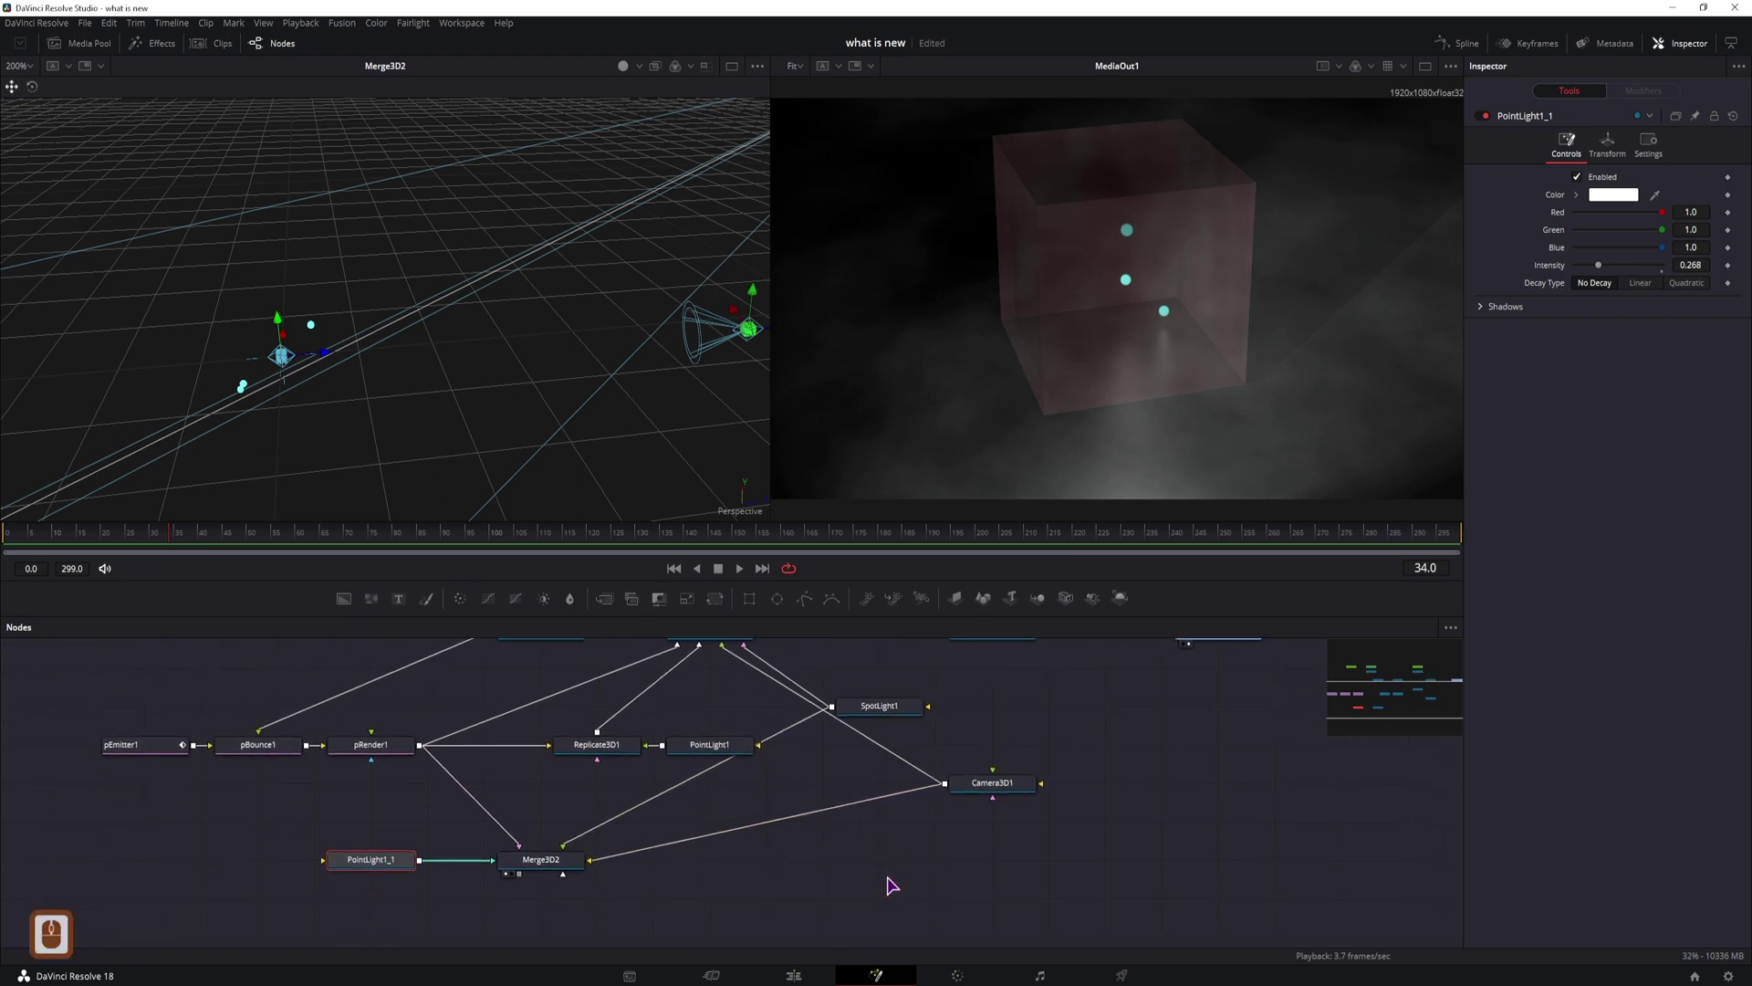
pyautogui.scroll(2, 992, 854)
pyautogui.hscroll(2, 992, 854)
pyautogui.click(944, 704)
pyautogui.hotkey('ctrl', 'c')
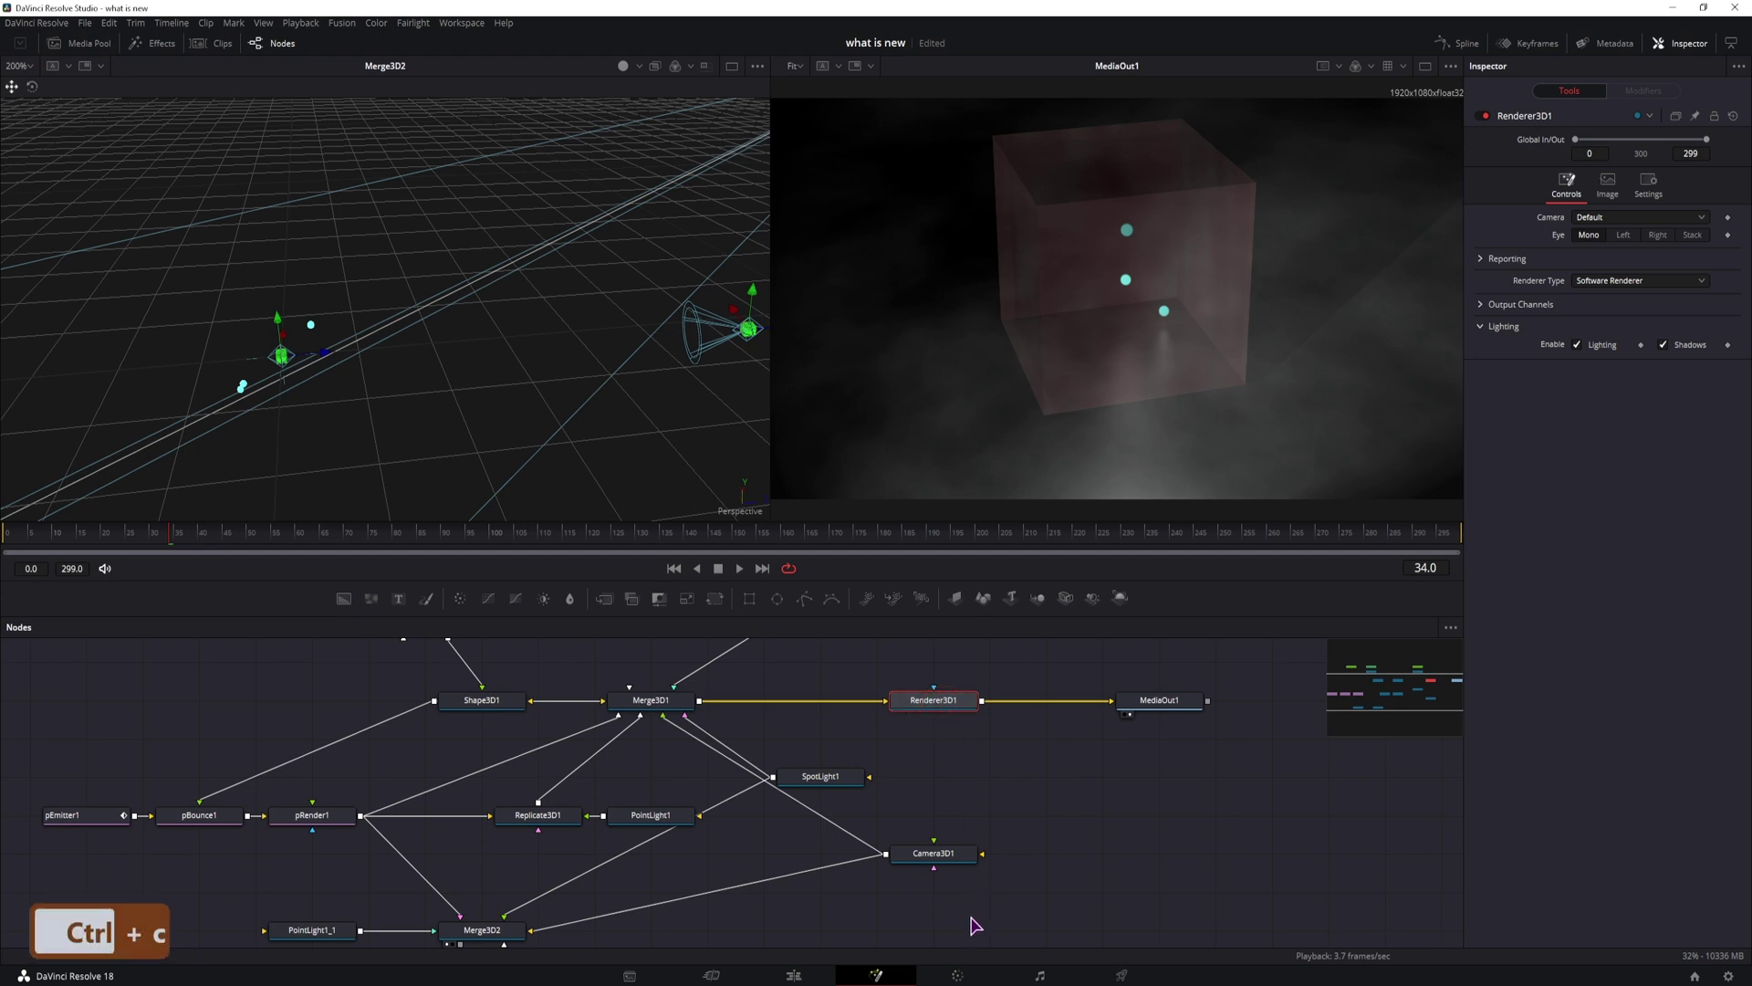
pyautogui.click(969, 927)
pyautogui.hotkey('ctrl', 'v')
pyautogui.scroll(-1, 914, 835)
pyautogui.hscroll(-1, 914, 835)
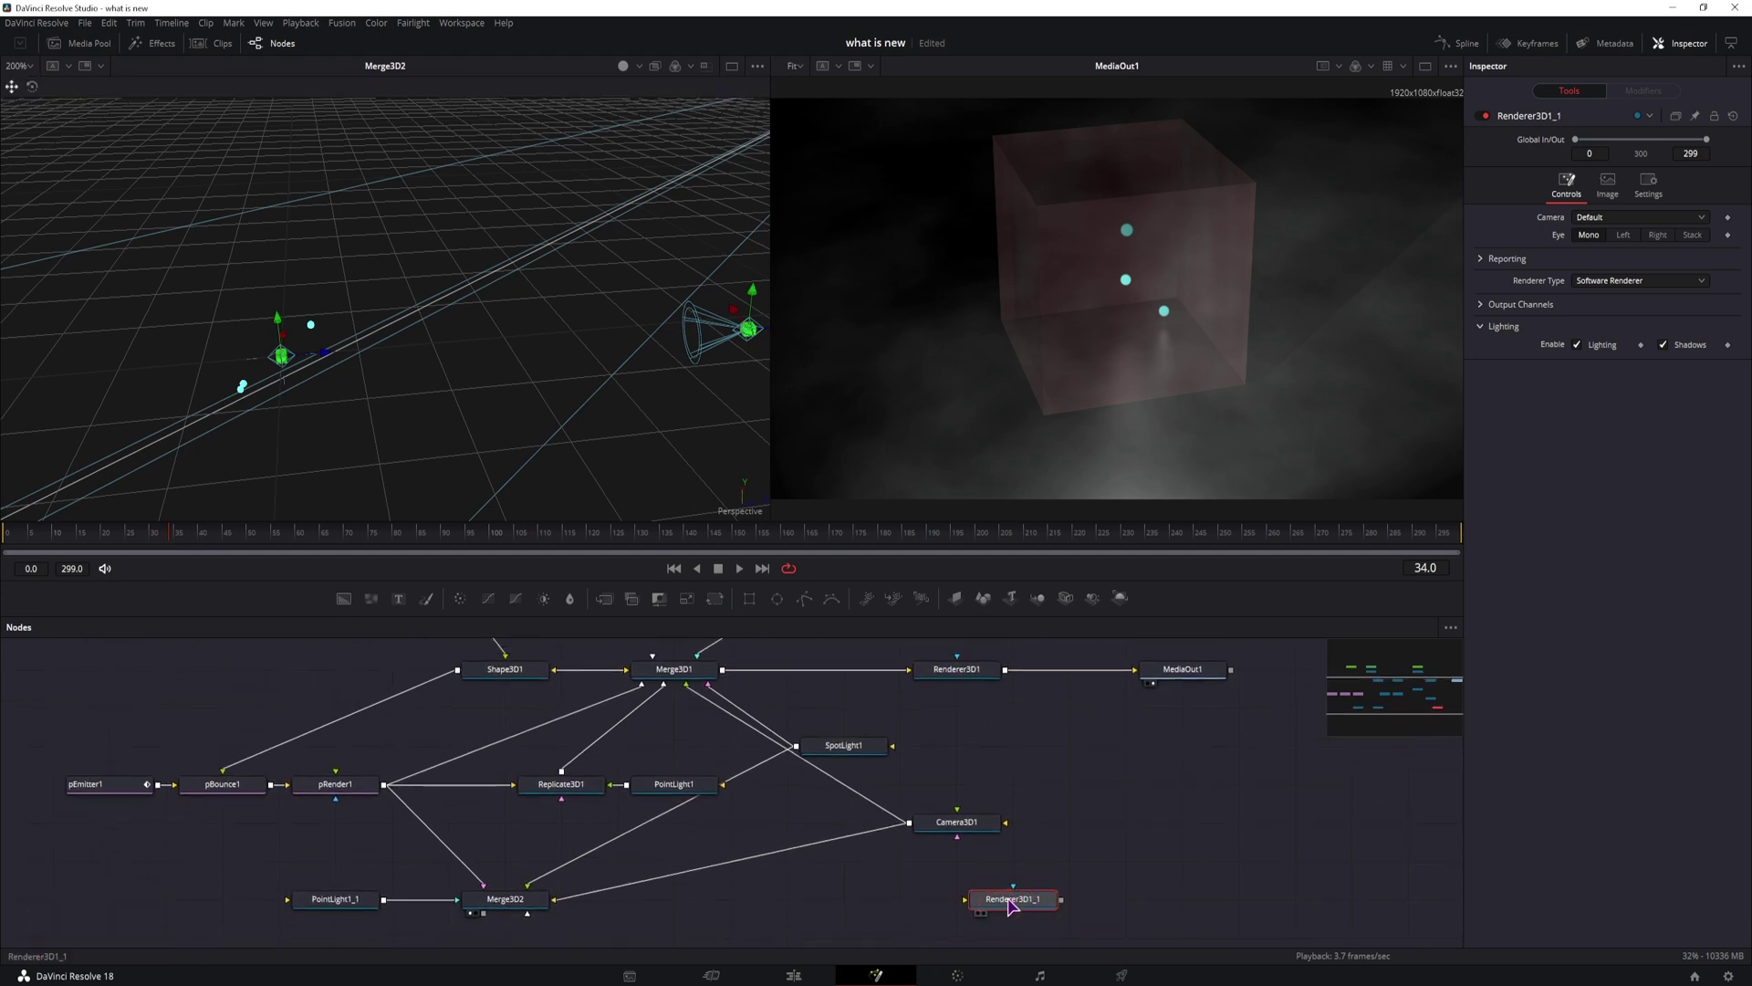
# - Move Renderer3D1_1 below Merge3D2 and connect Merge3D2's output to it
pyautogui.scroll(-3, 807, 915)
pyautogui.hscroll(-2, 807, 915)
pyautogui.moveTo(541, 840); pyautogui.dragTo(1177, 876)
pyautogui.moveTo(1198, 878); pyautogui.dragTo(593, 917)
pyautogui.click(402, 825)
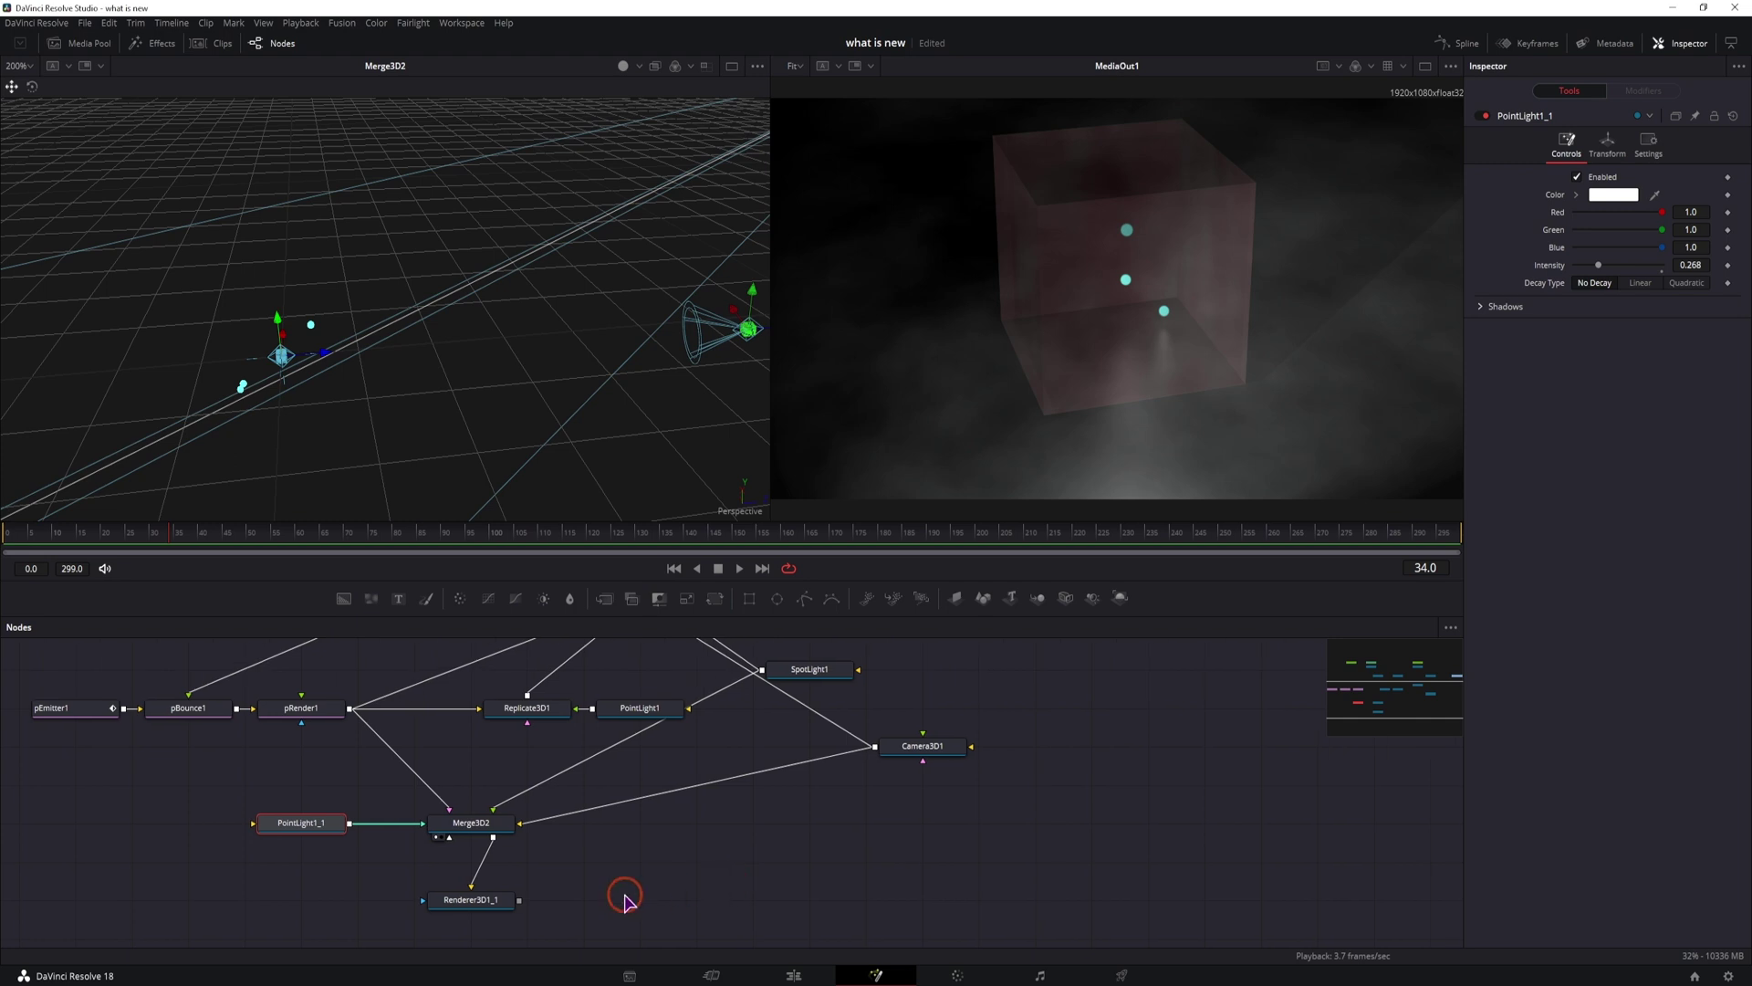
# - Add a Blur node after Renderer3D1_1 with blur size 16 and blend 0.8
pyautogui.hotkey('ctrl', 'space')
pyautogui.write('point')
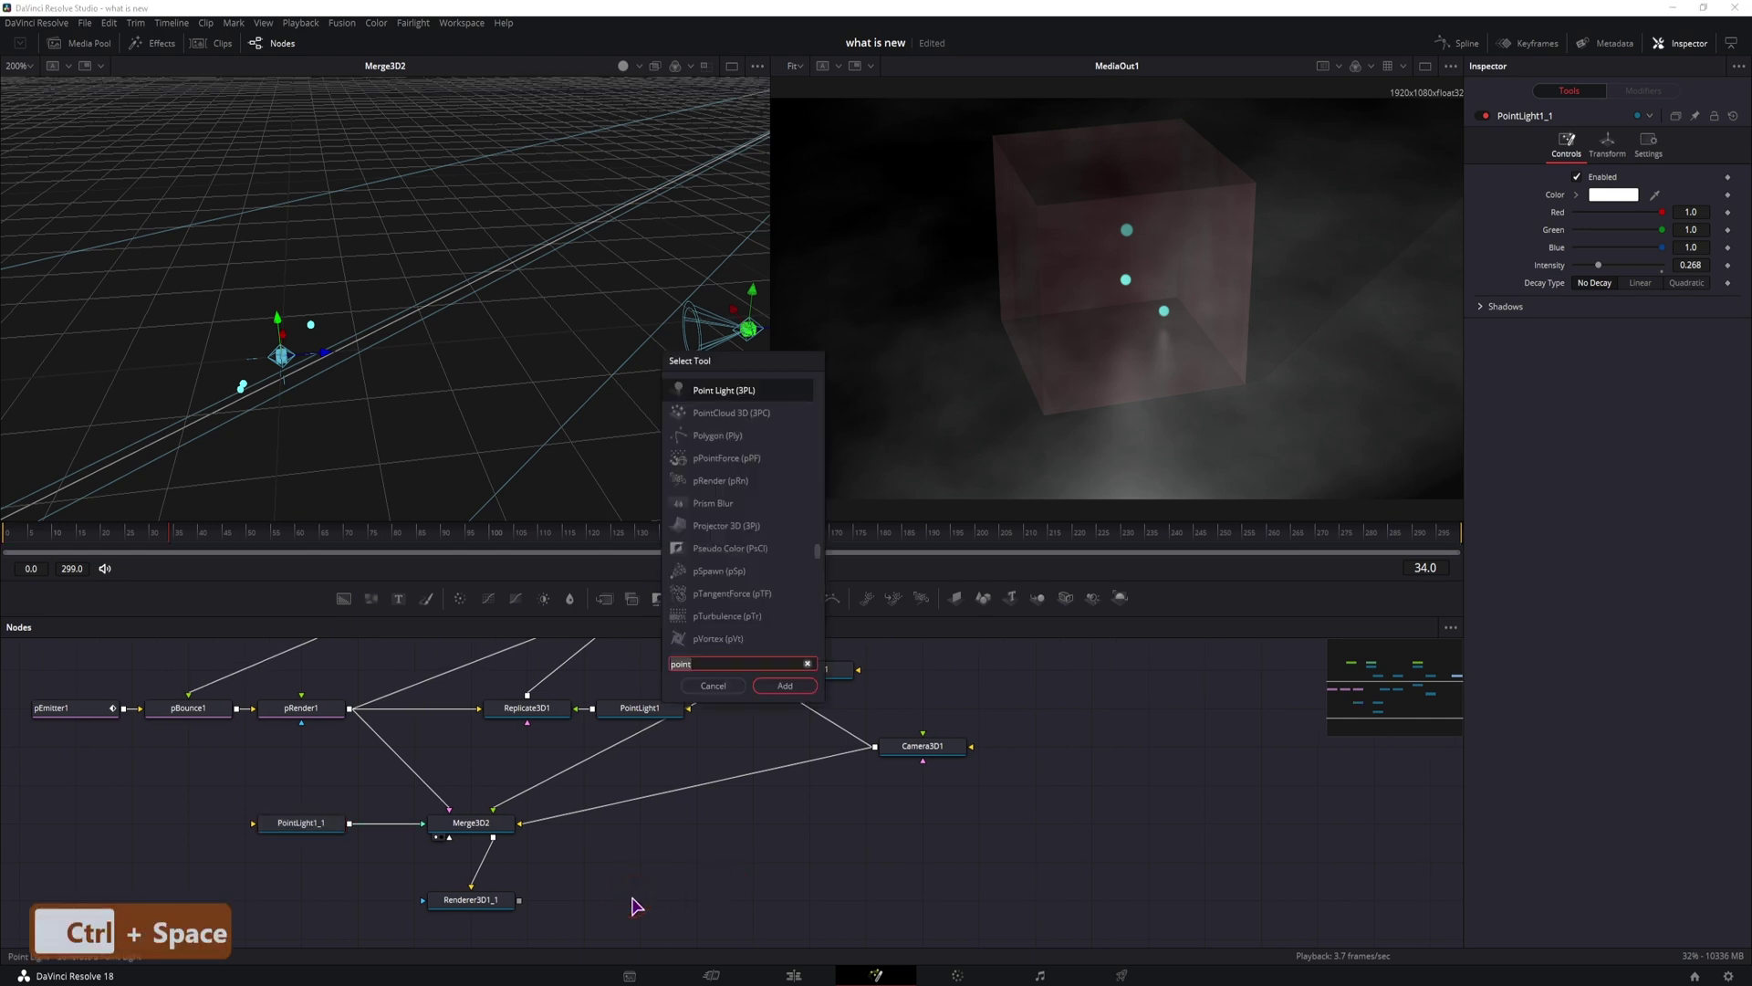
pyautogui.press('BackSpace')
pyautogui.press('BackSpace')
pyautogui.press('BackSpace')
pyautogui.press('BackSpace')
pyautogui.press('BackSpace')
pyautogui.write('blur')
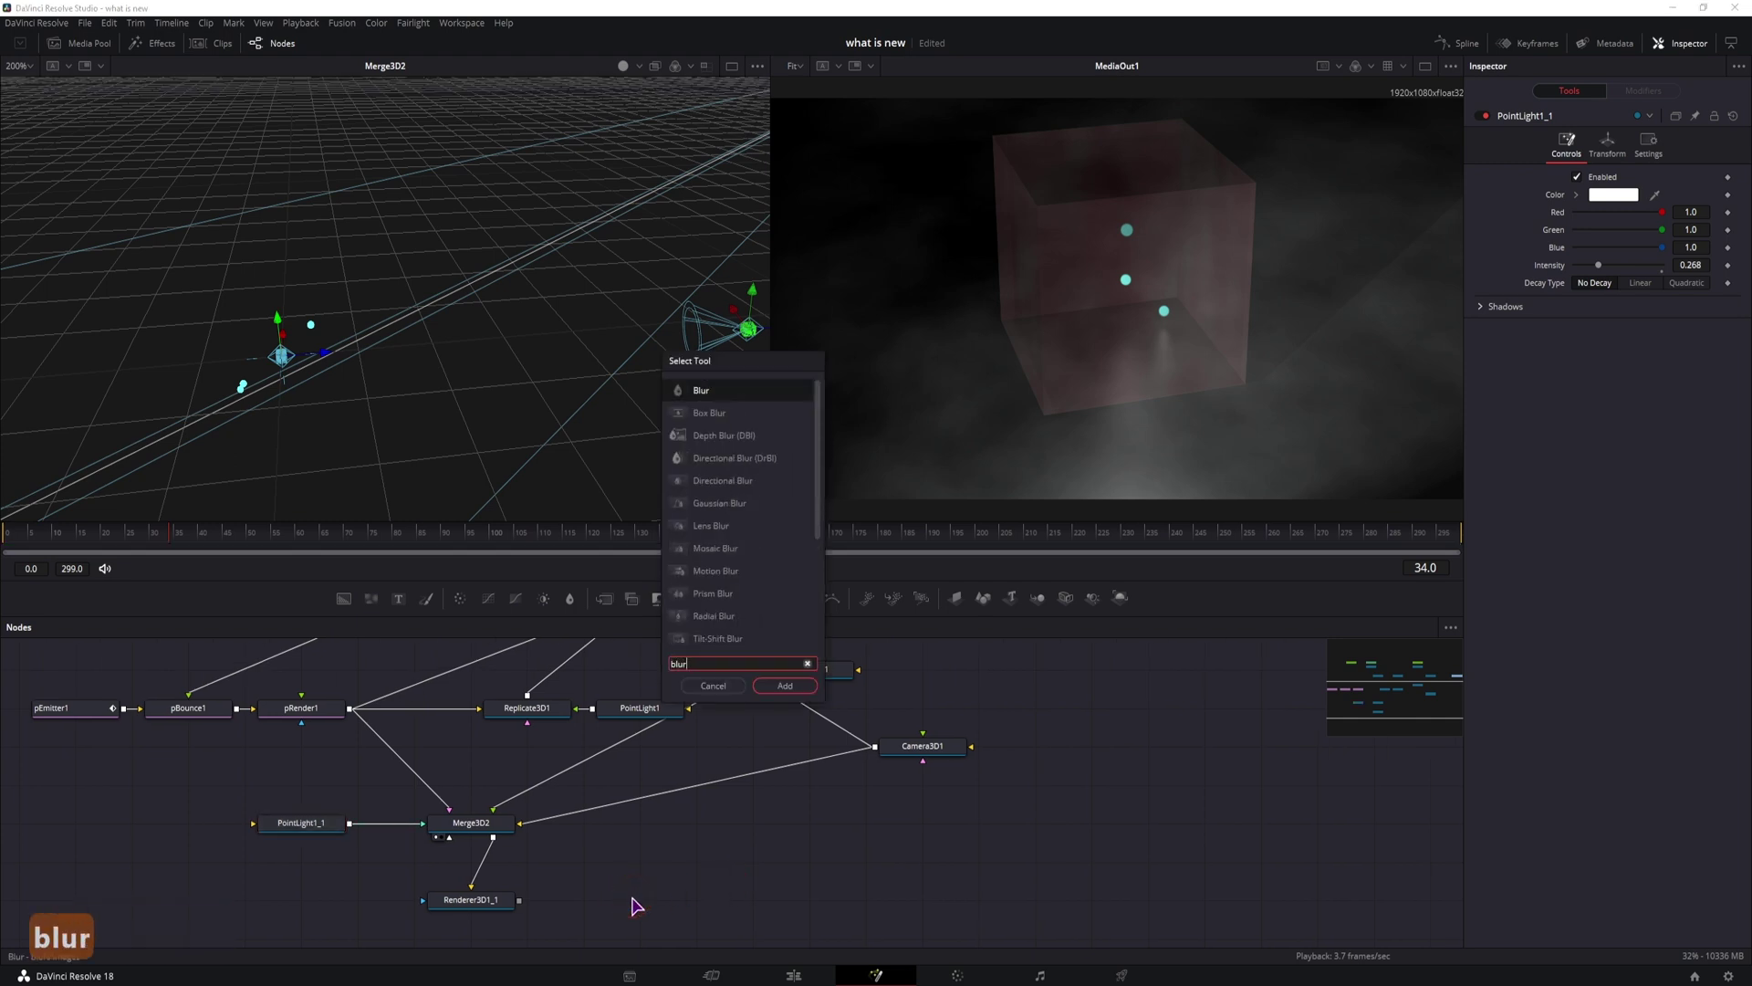
pyautogui.click(785, 685)
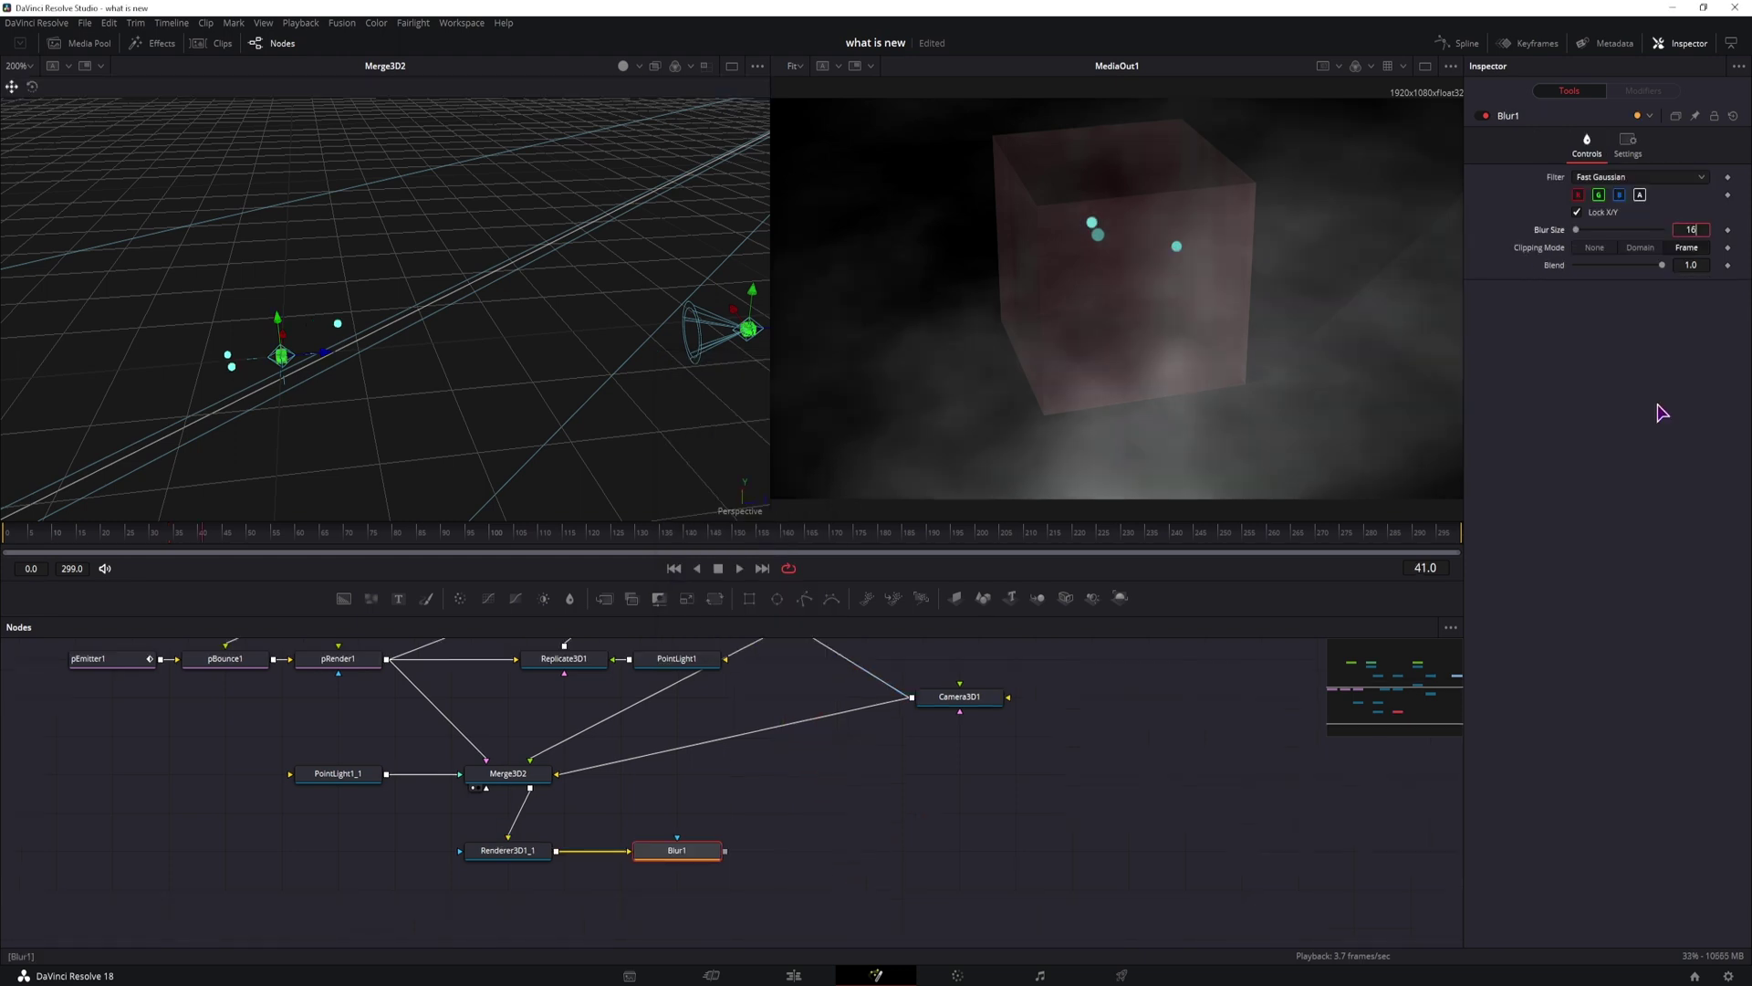
pyautogui.write('16')
pyautogui.press('Return')
pyautogui.write('0.8')
pyautogui.press('Return')
# - Chain two copies of Blur1 behind it, keeping the same blur size and blend
pyautogui.hotkey('ctrl', 'c')
pyautogui.hotkey('ctrl', 'v')
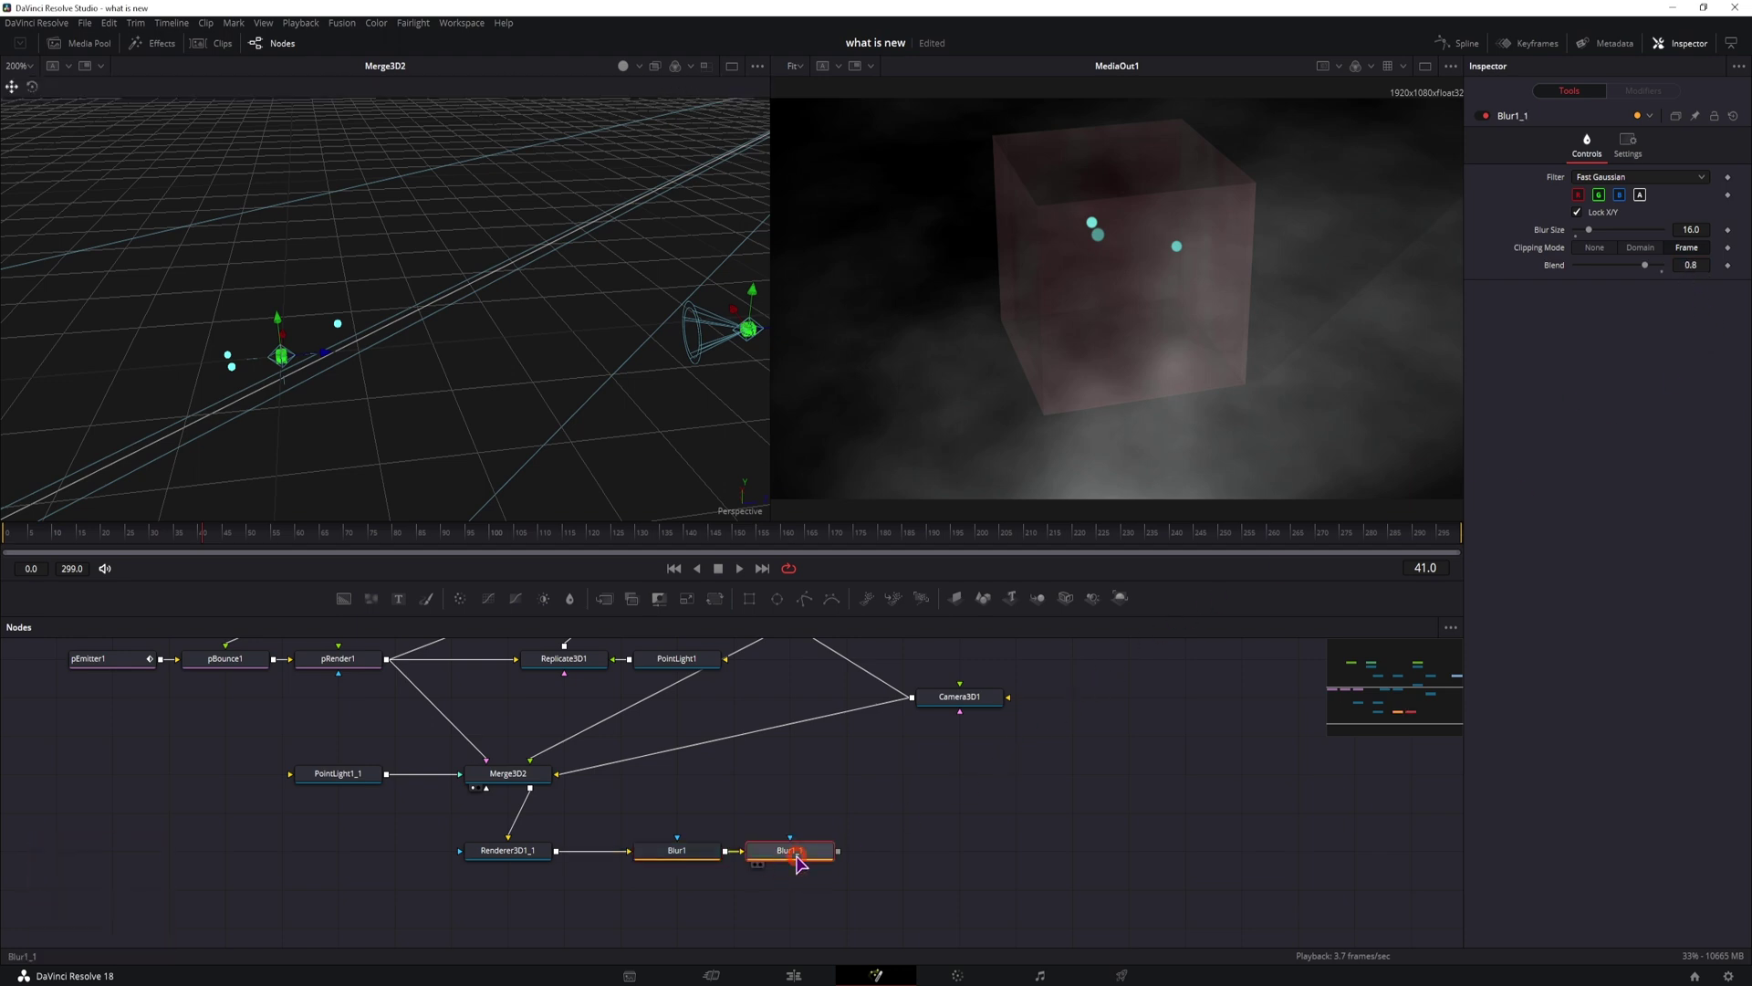
pyautogui.press('BackSpace')
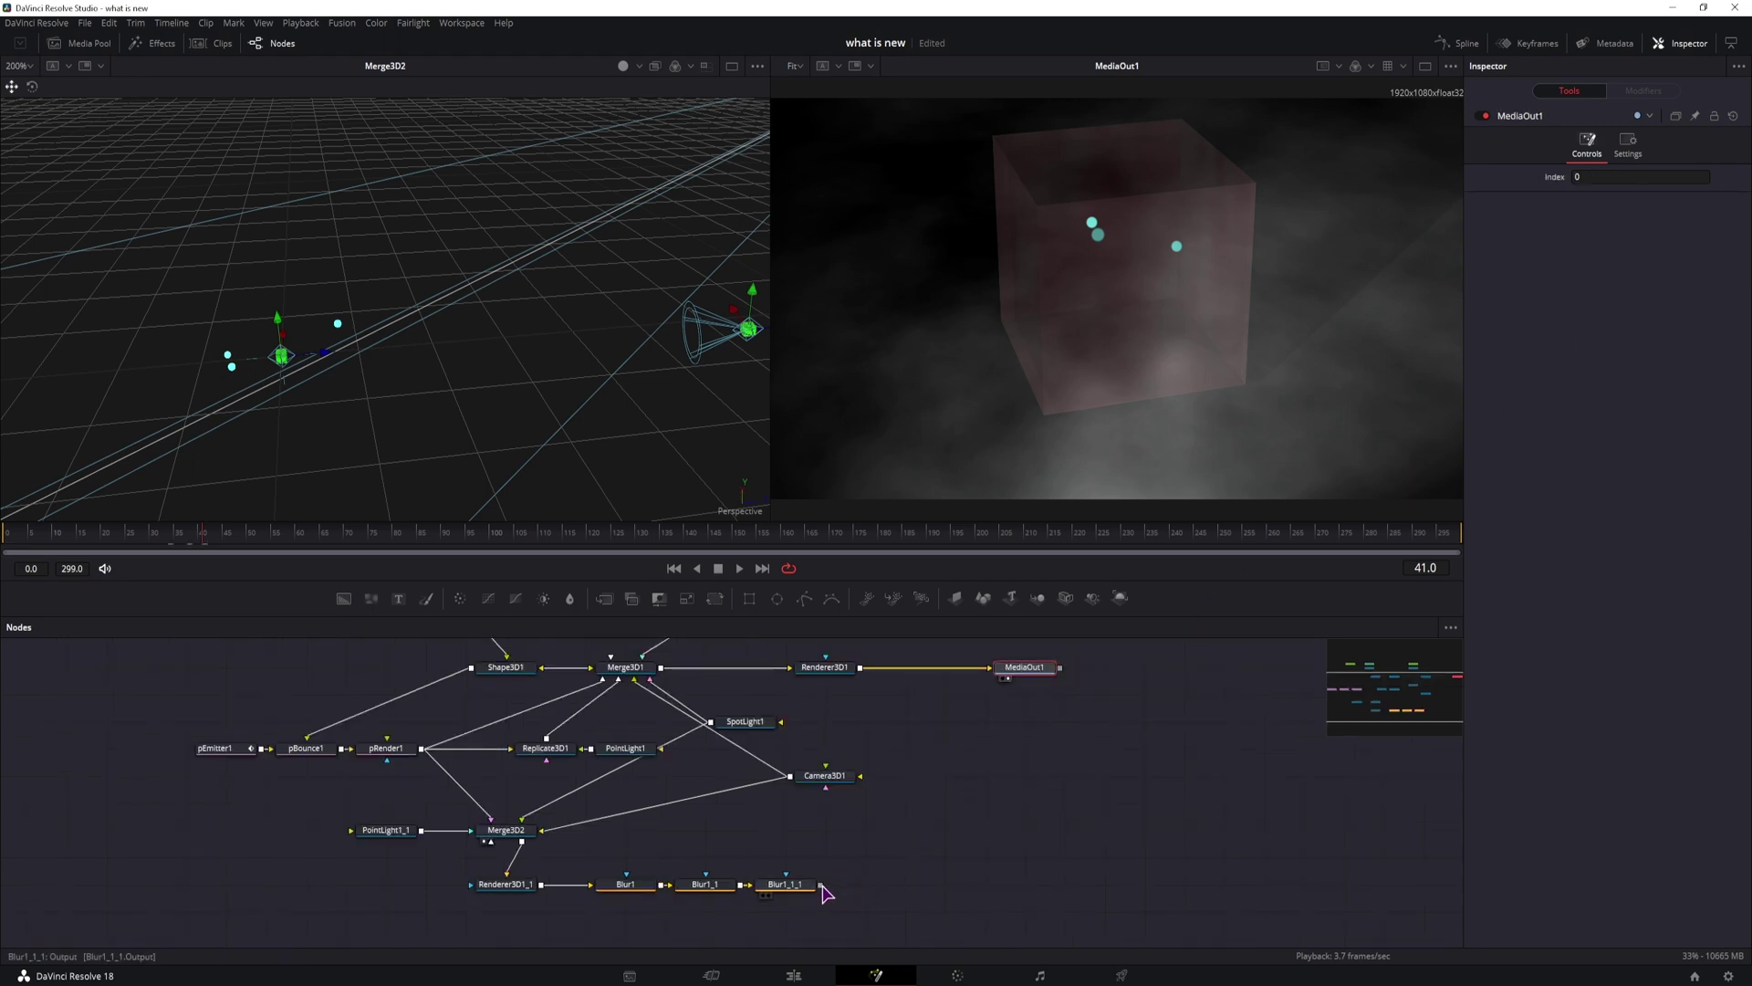
# - Merge the last blur's output over Renderer3D1's output in a Merge node that feeds MediaOut1
pyautogui.moveTo(822, 886); pyautogui.dragTo(860, 667)
pyautogui.moveTo(884, 886); pyautogui.dragTo(962, 888)
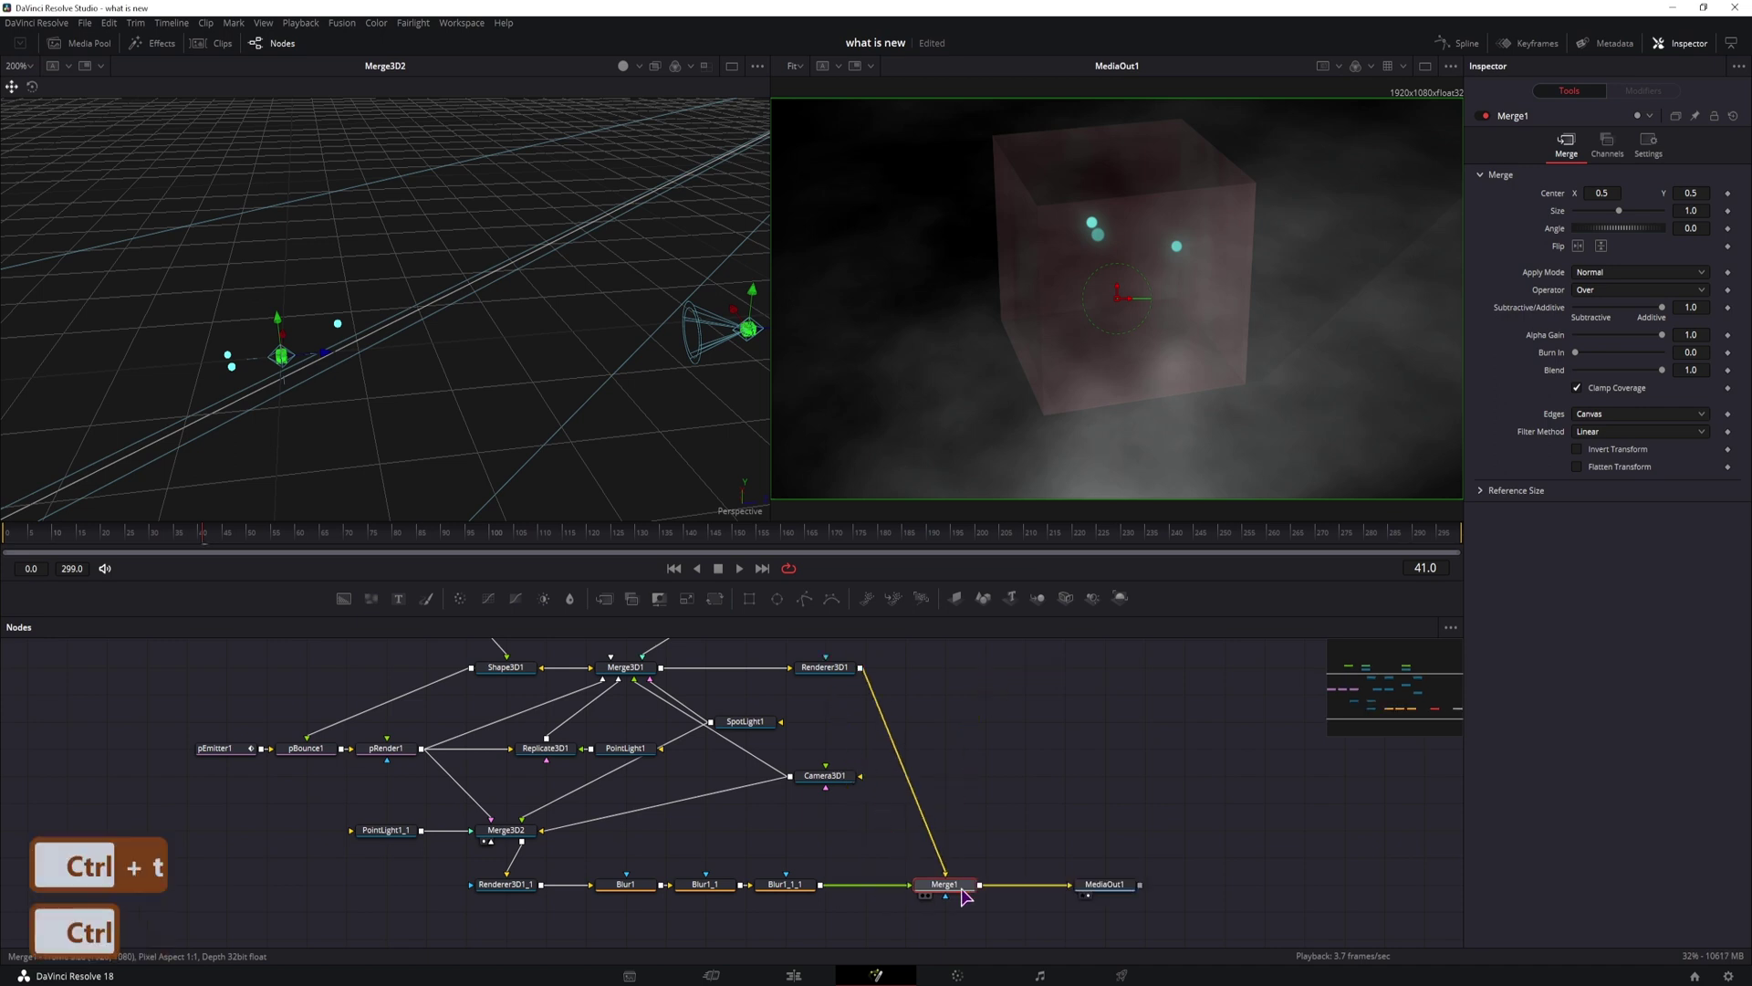
pyautogui.hotkey('ctrl', 't')
pyautogui.hotkey('ctrl', 't')
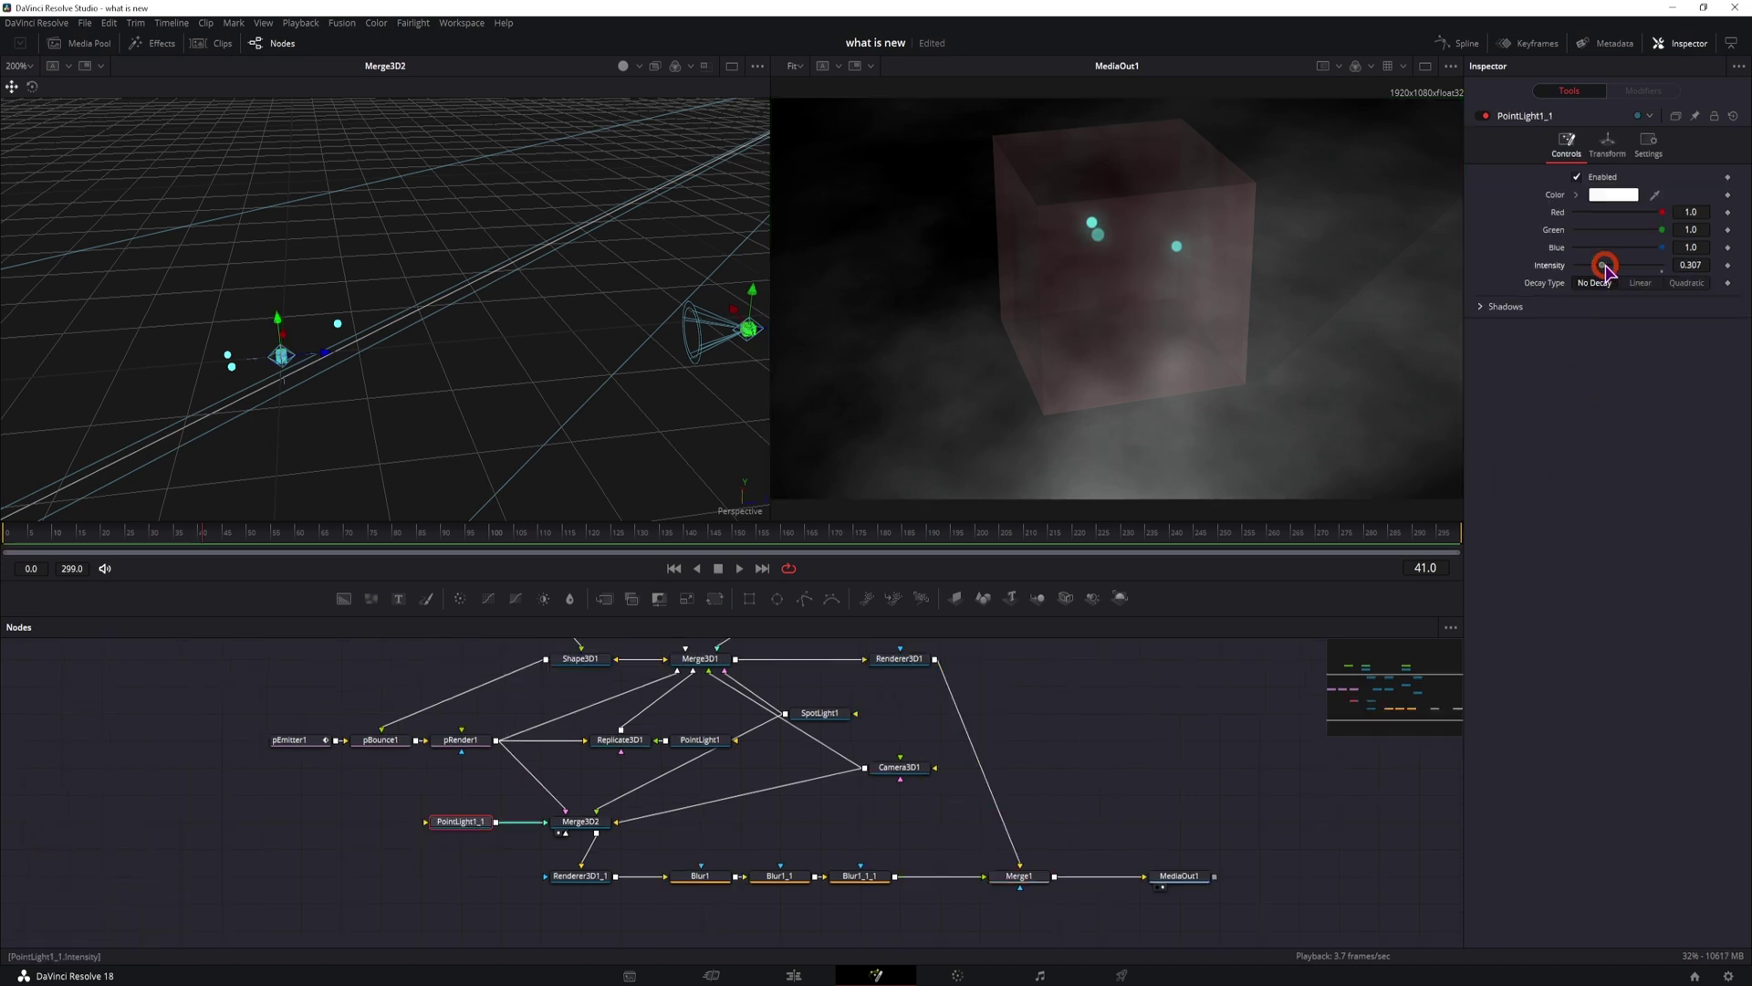
# - Set PointLight1_1's decay type to Quadratic and its intensity to 0.181
pyautogui.moveTo(1604, 267); pyautogui.dragTo(1657, 268)
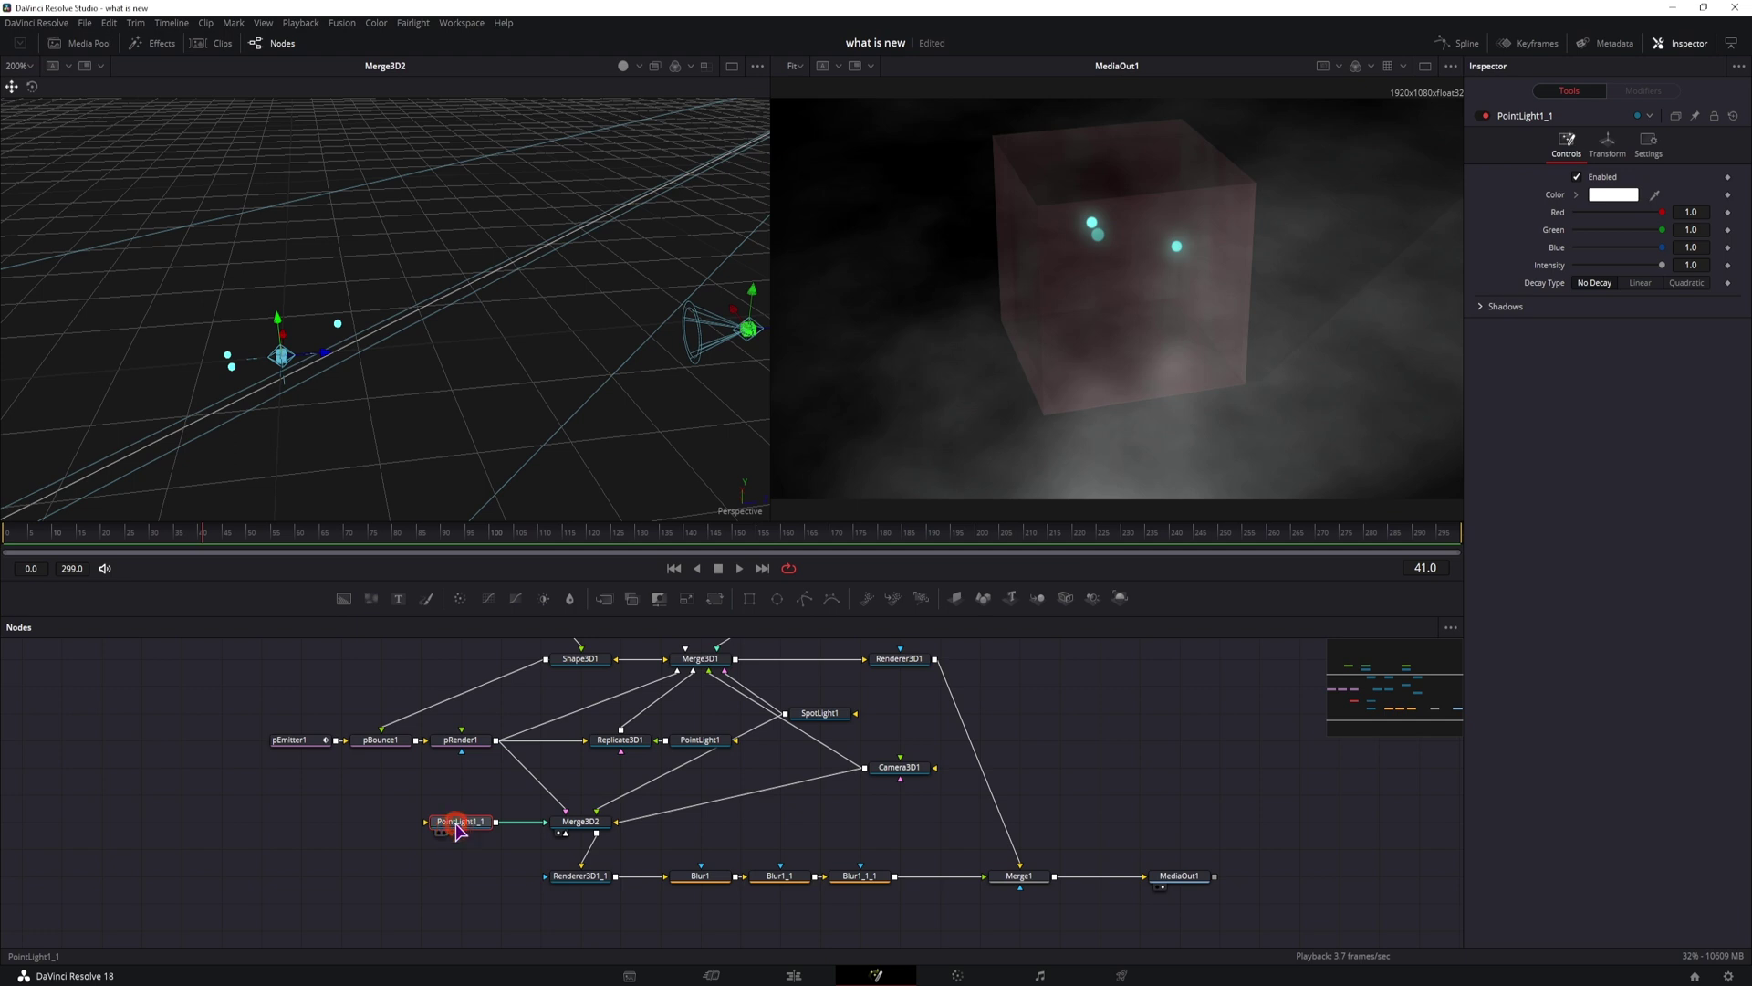
pyautogui.click(1688, 285)
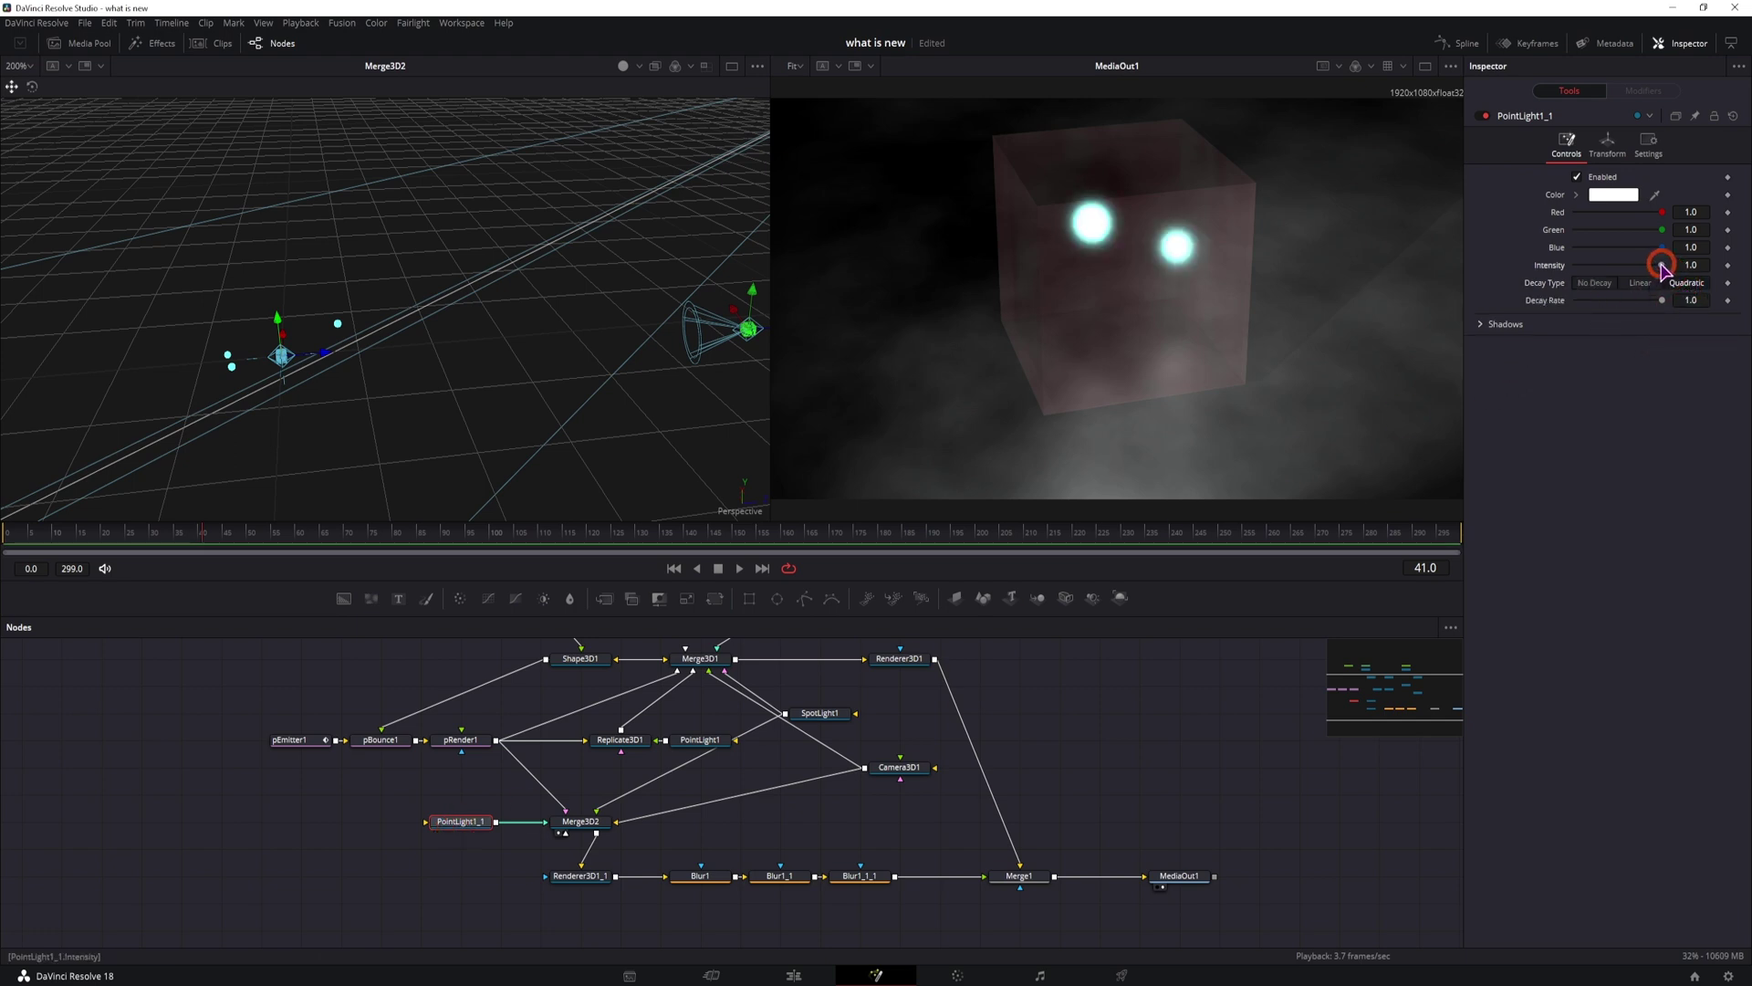
pyautogui.moveTo(1663, 268); pyautogui.dragTo(1593, 269)
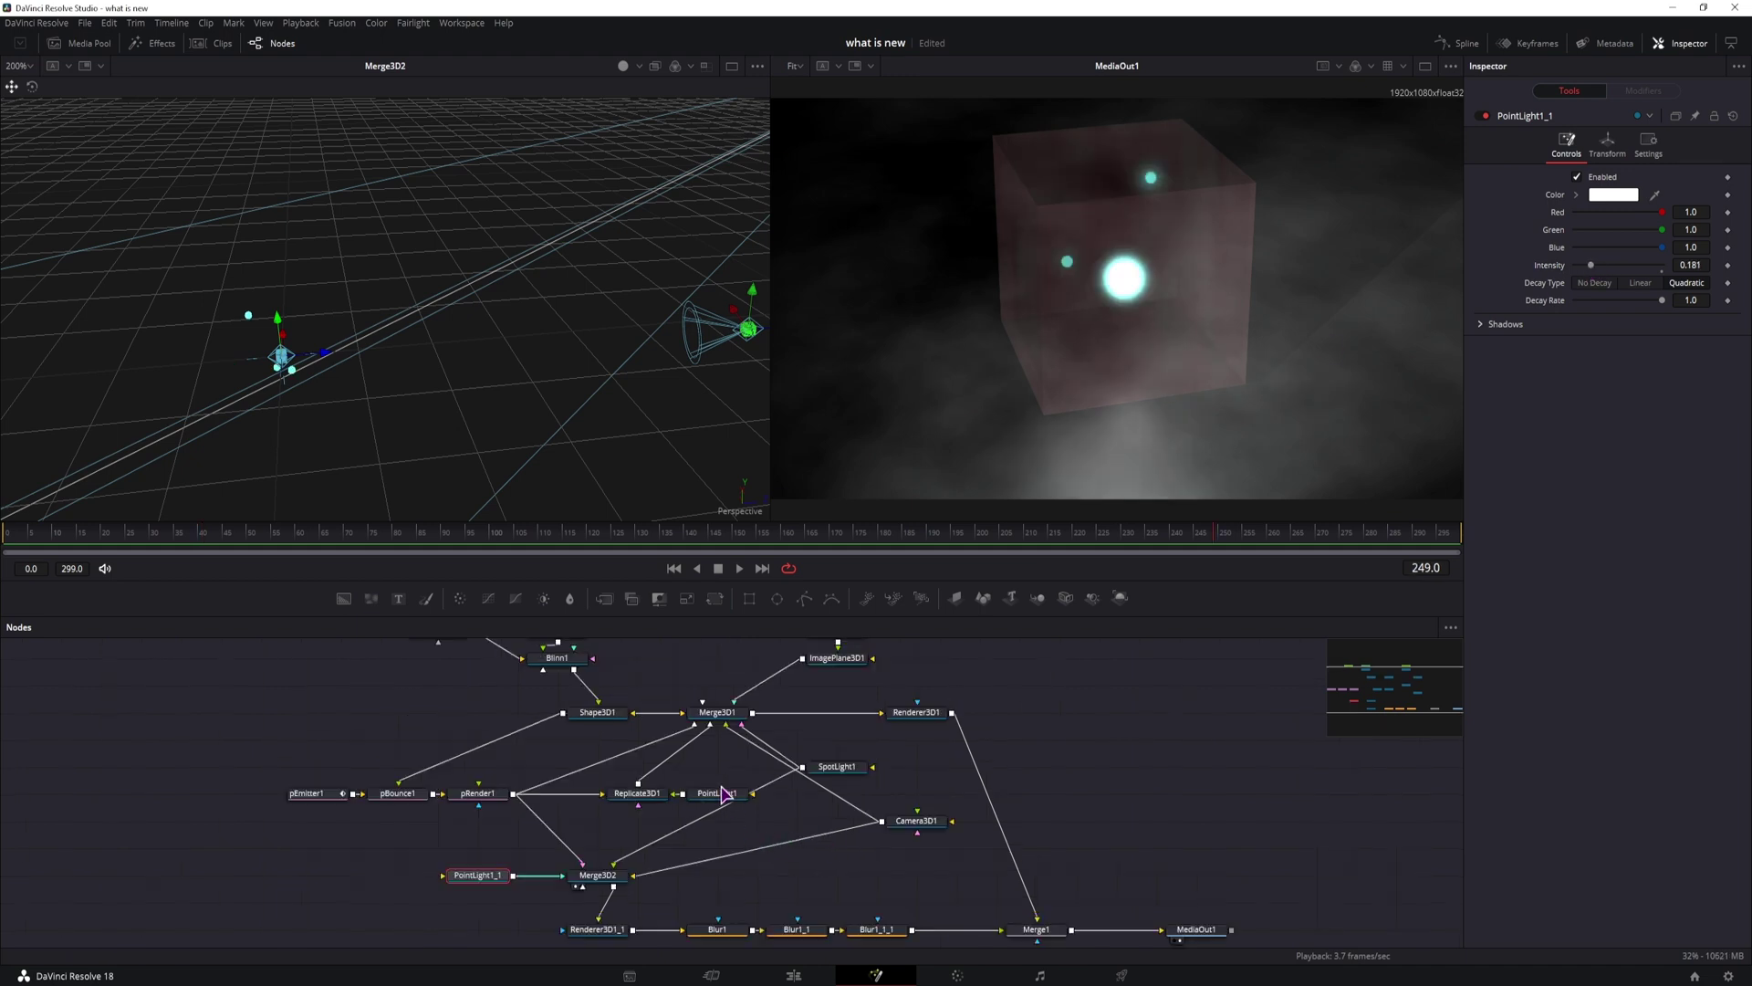
# - Set PointLight1's decay type to Quadratic and its intensity to 0.013
pyautogui.click(719, 799)
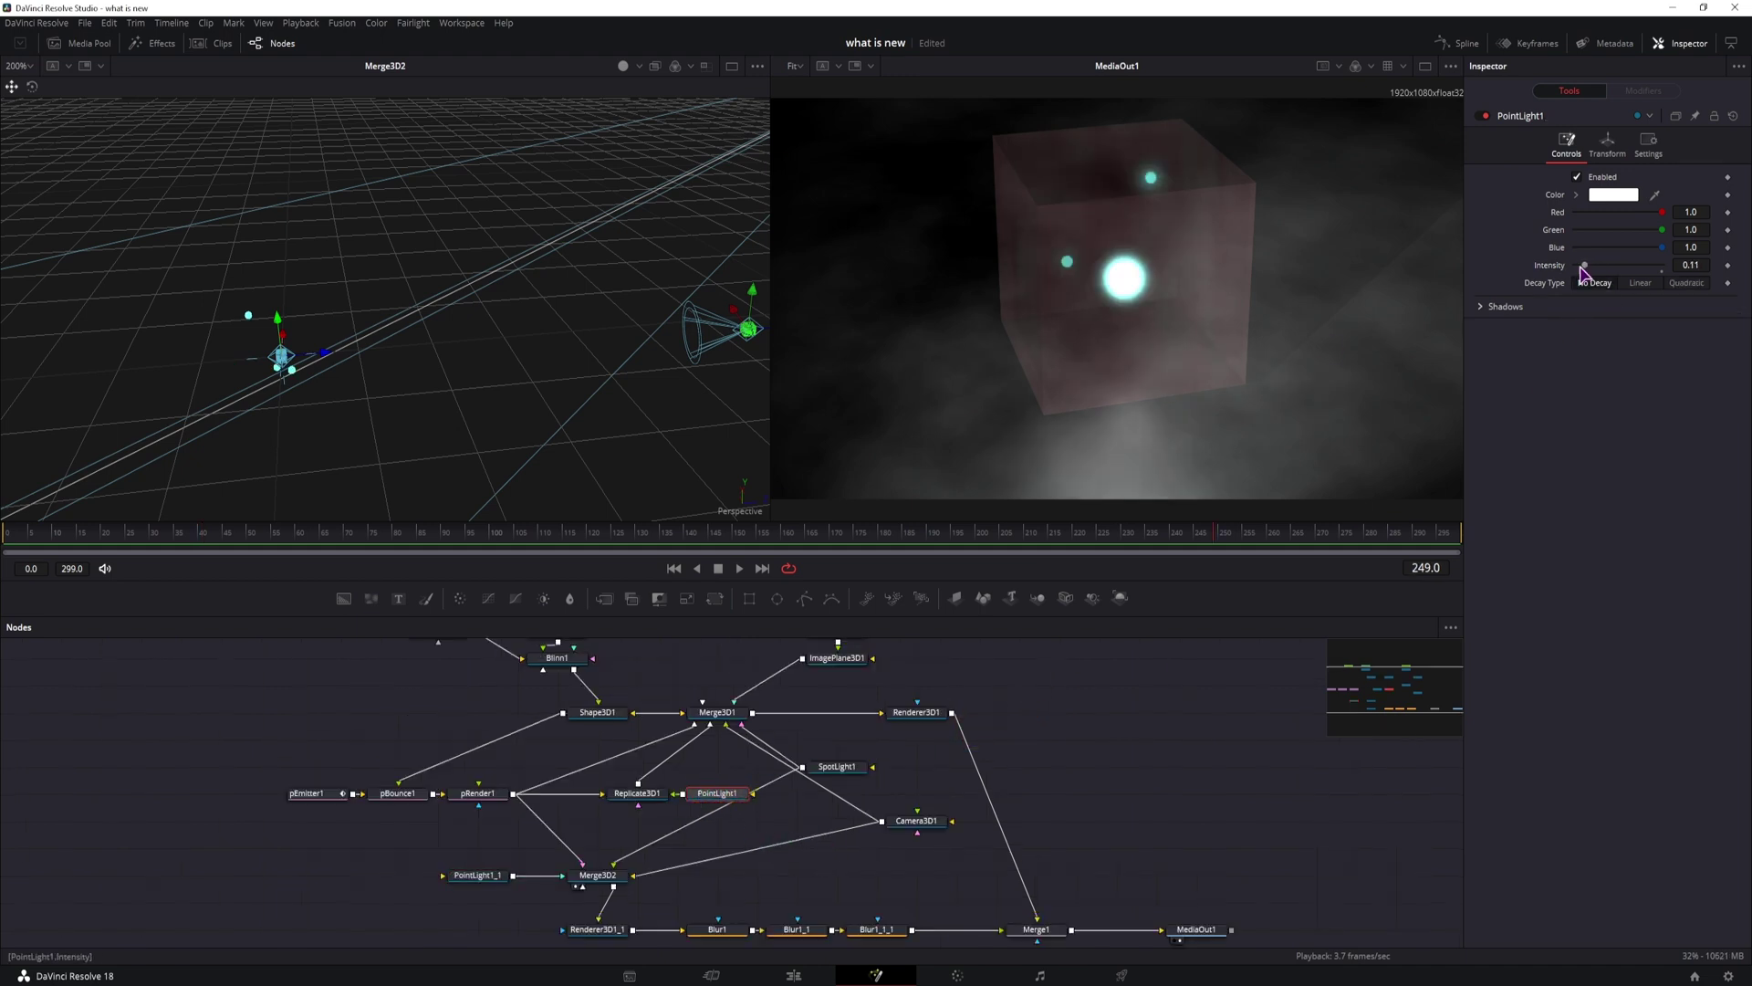
pyautogui.moveTo(1584, 268); pyautogui.dragTo(1552, 269)
pyautogui.click(1687, 283)
pyautogui.click(1693, 266)
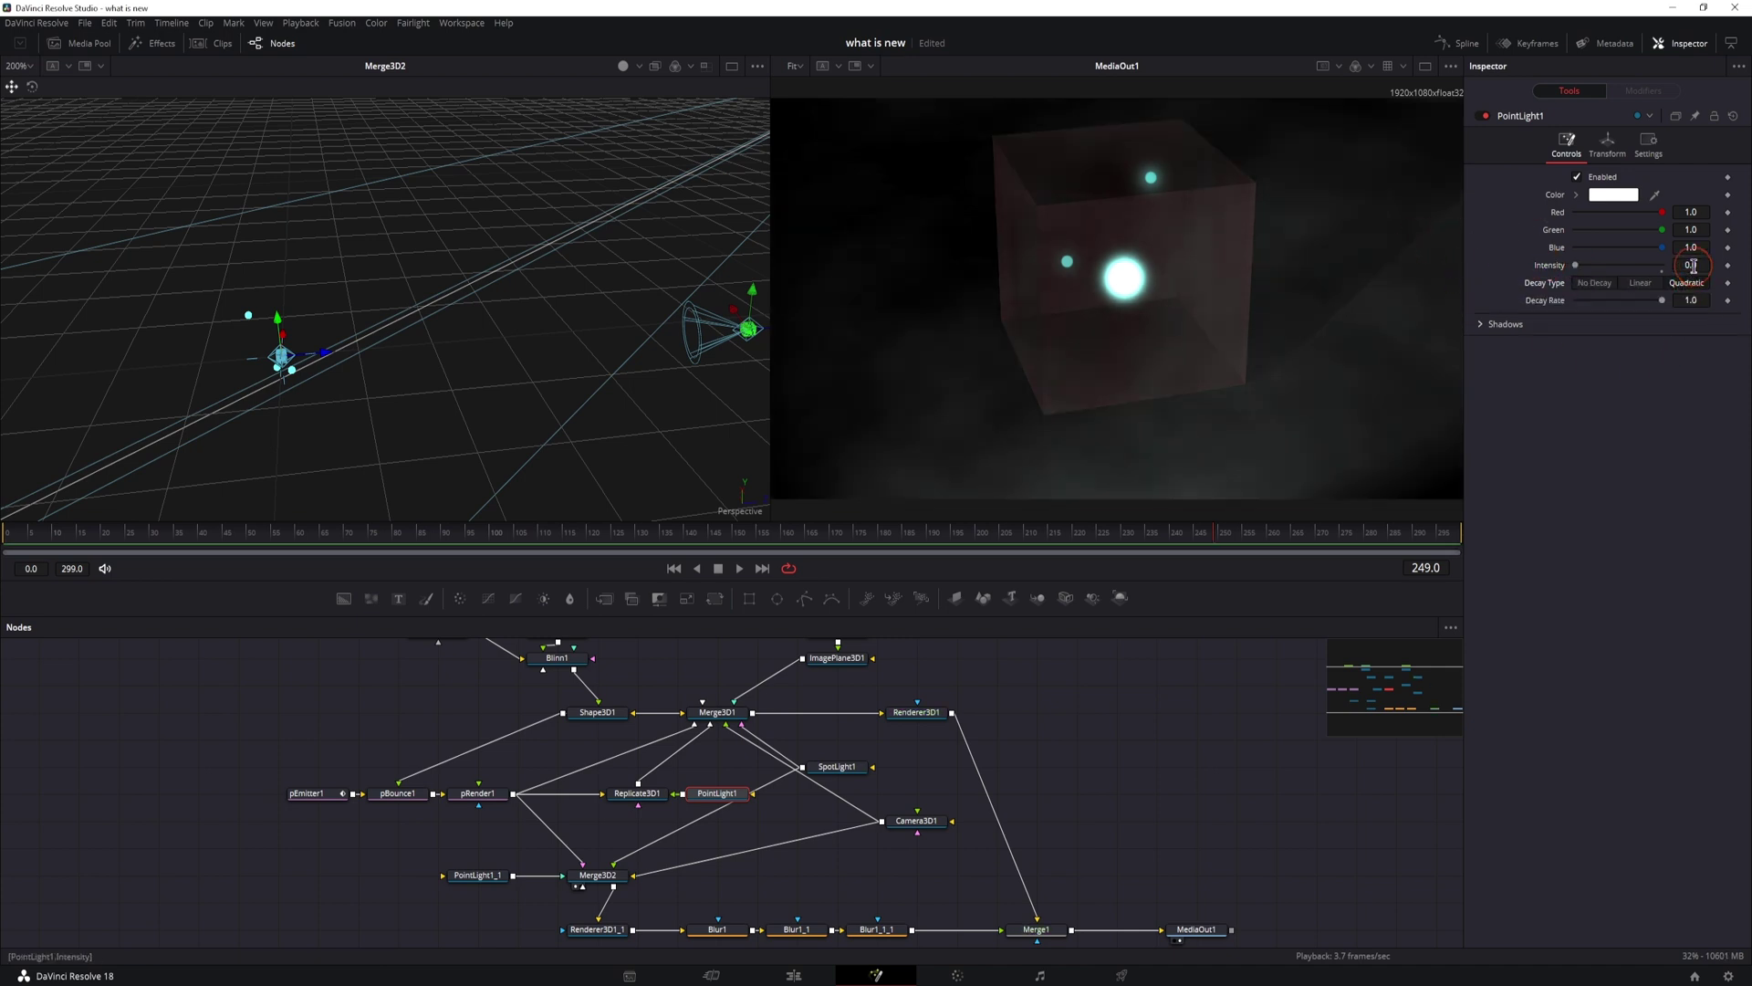
pyautogui.write('0.013')
pyautogui.press('Return')
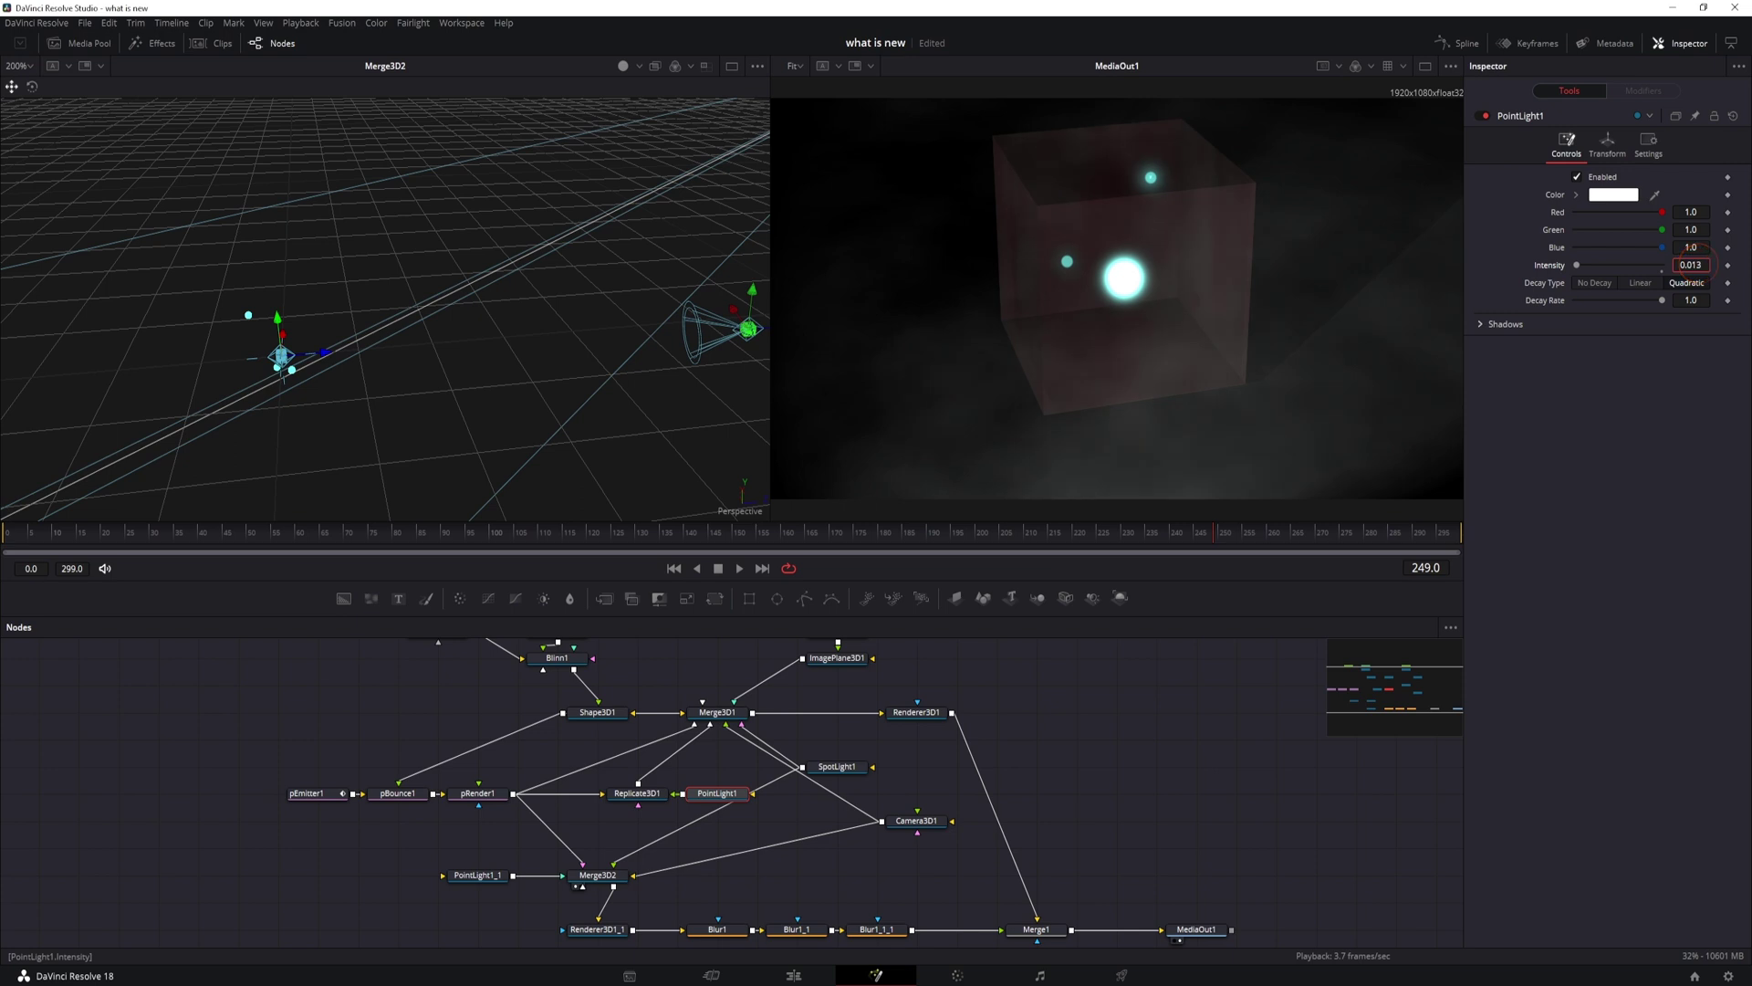
# - Raise PointLight1's intensity to 0.025 and play the composition to check the lighting
pyautogui.moveTo(1691, 266); pyautogui.dragTo(1699, 266)
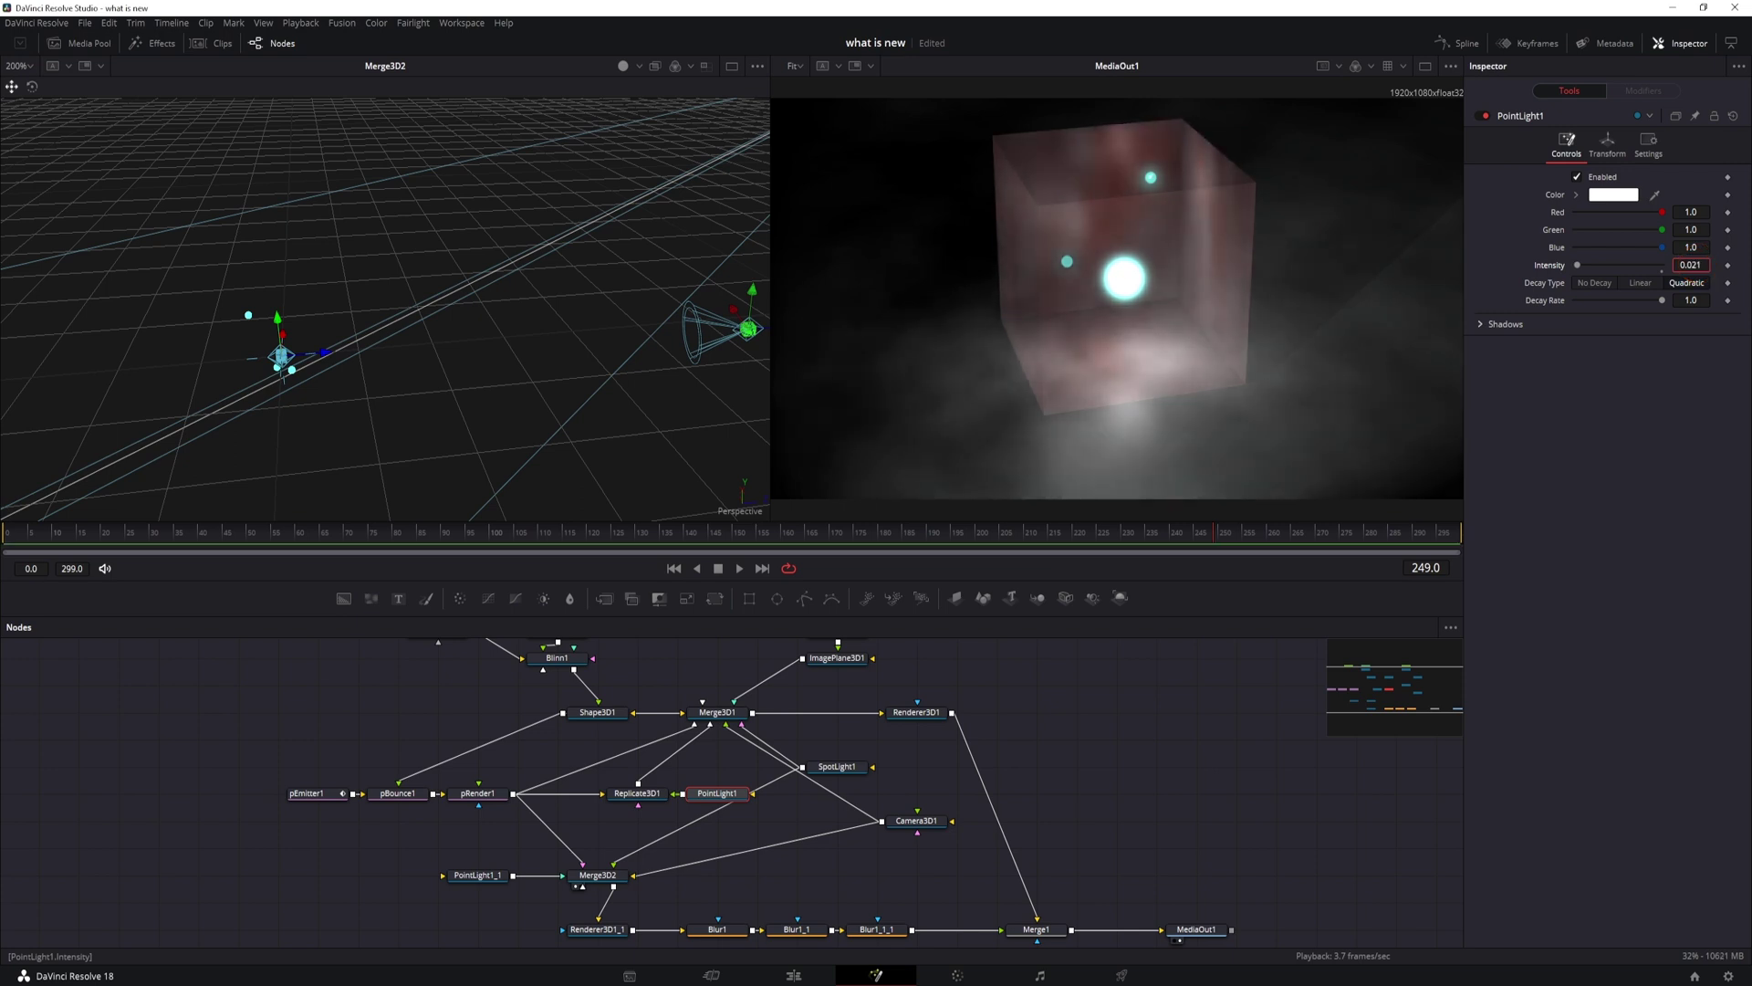
pyautogui.press('space')
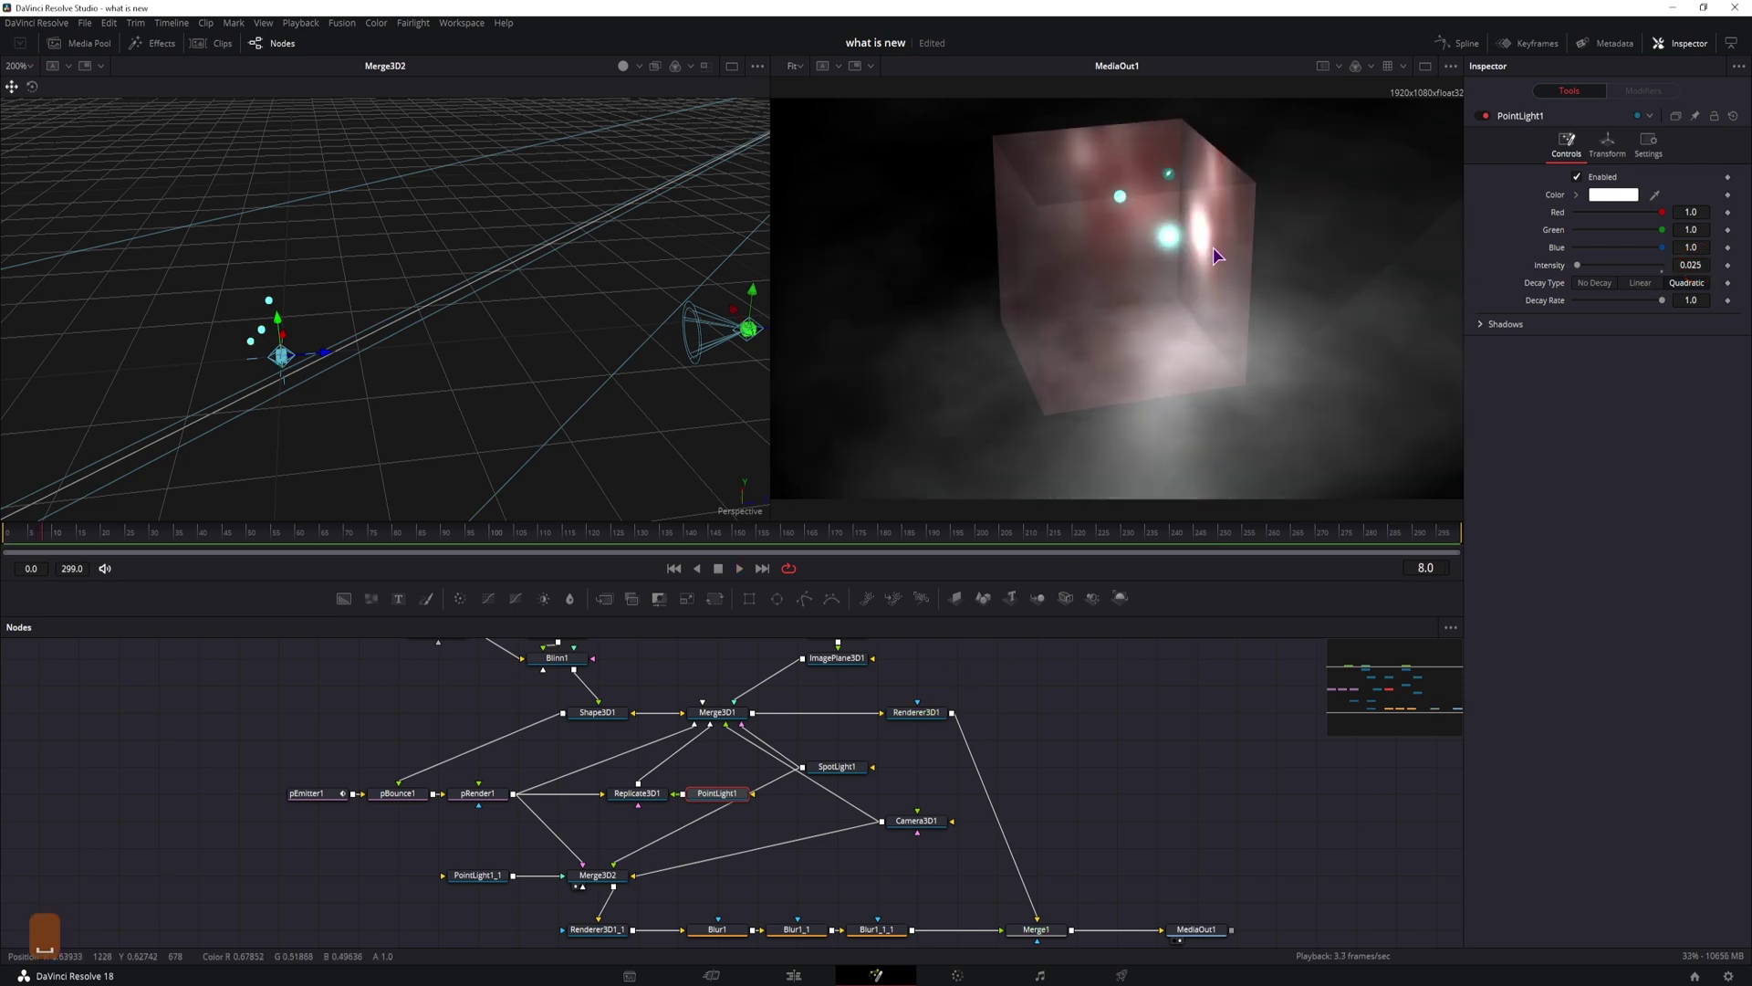
pyautogui.press('space')
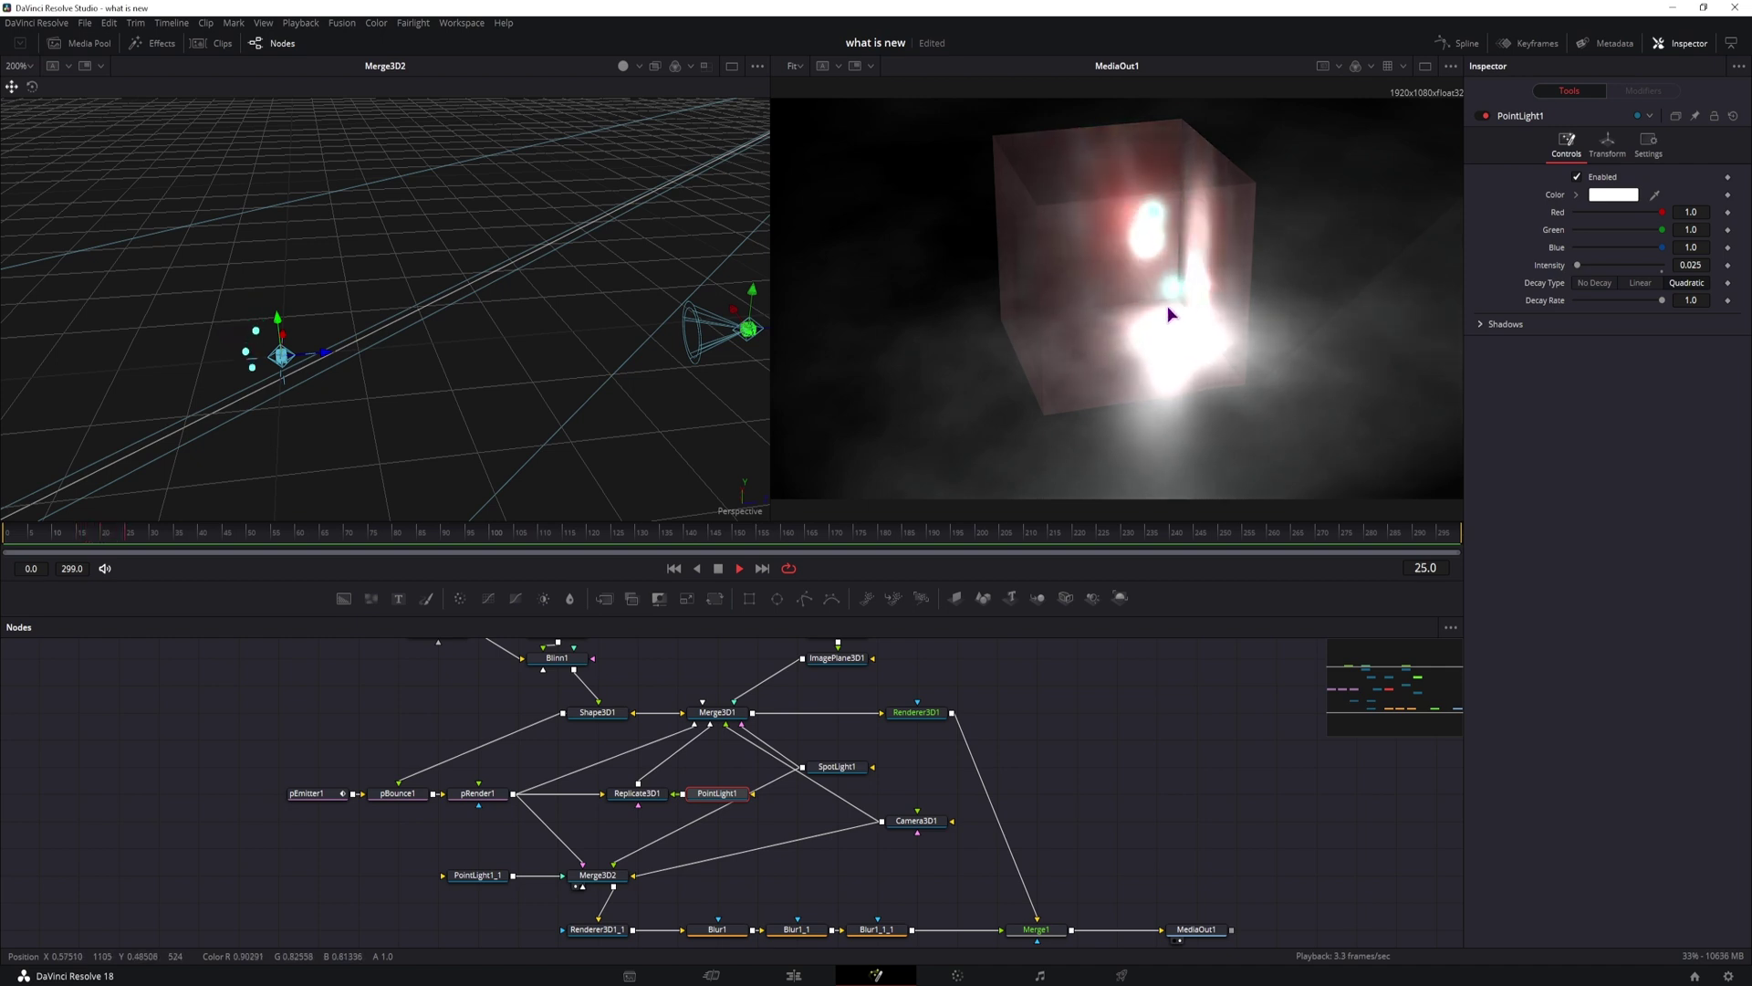
pyautogui.press('space')
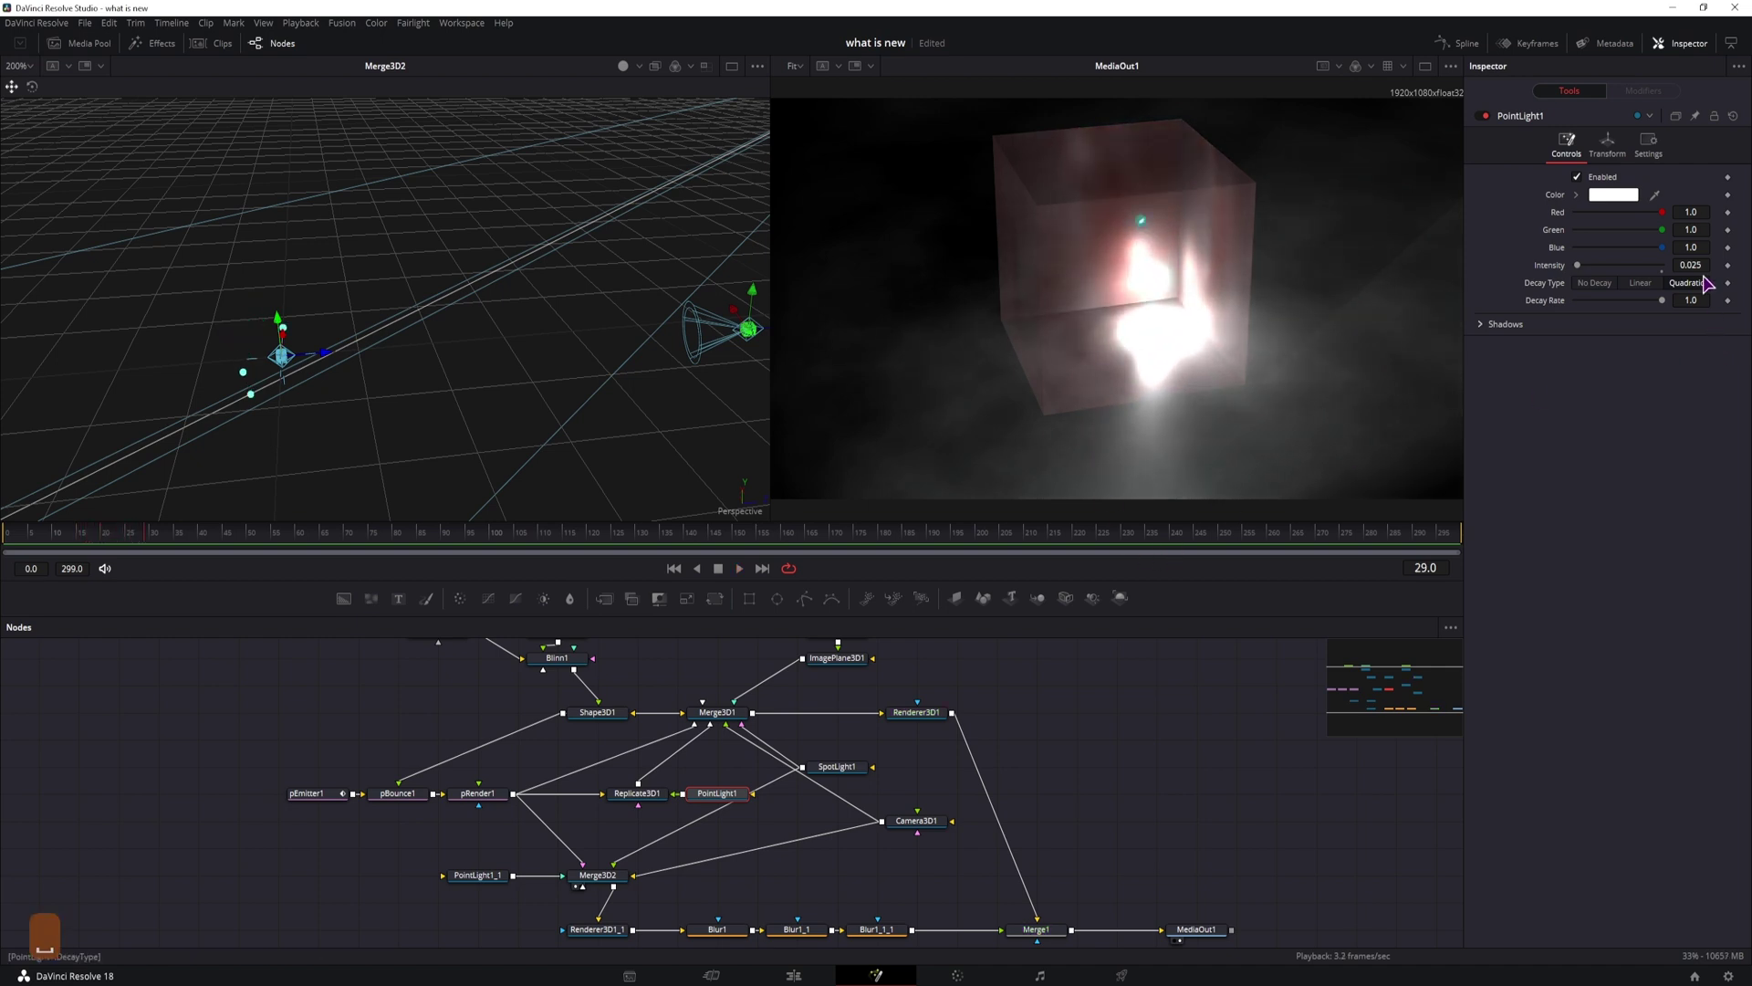
# - Set PointLight1's intensity to 0.01 and its decay type to Linear with a reduced decay rate
pyautogui.doubleClick(1702, 264)
pyautogui.write('0.01')
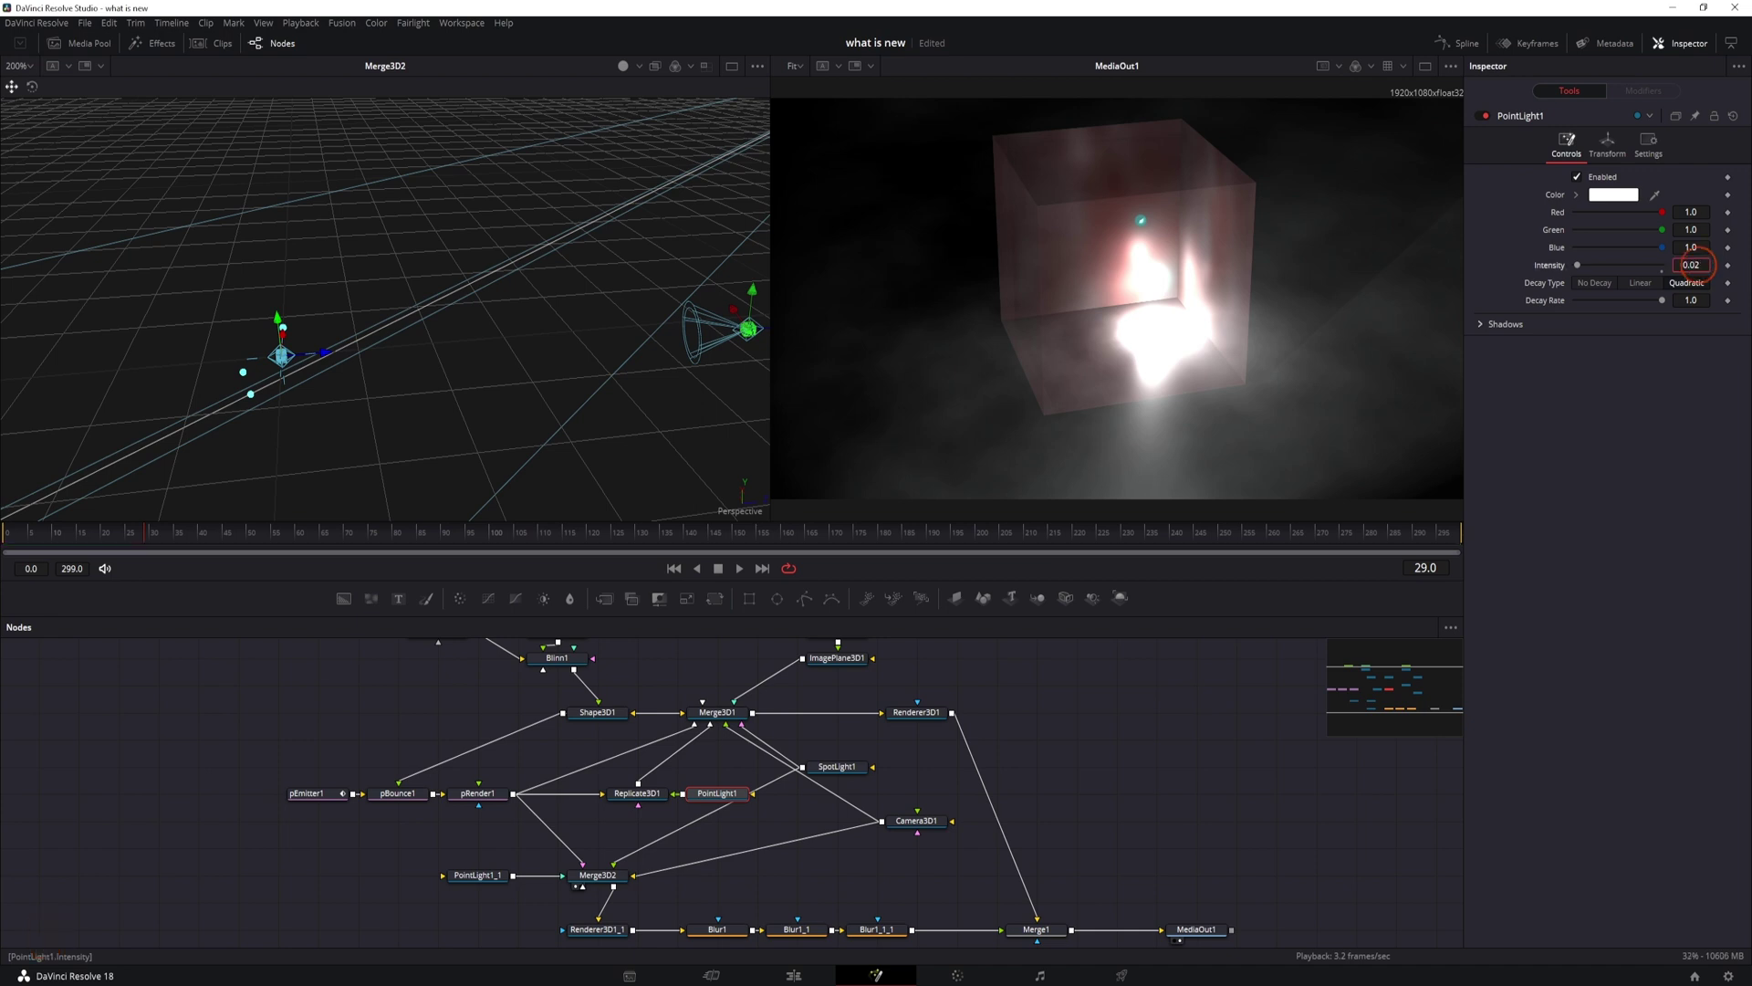
pyautogui.press('Return')
pyautogui.click(1695, 300)
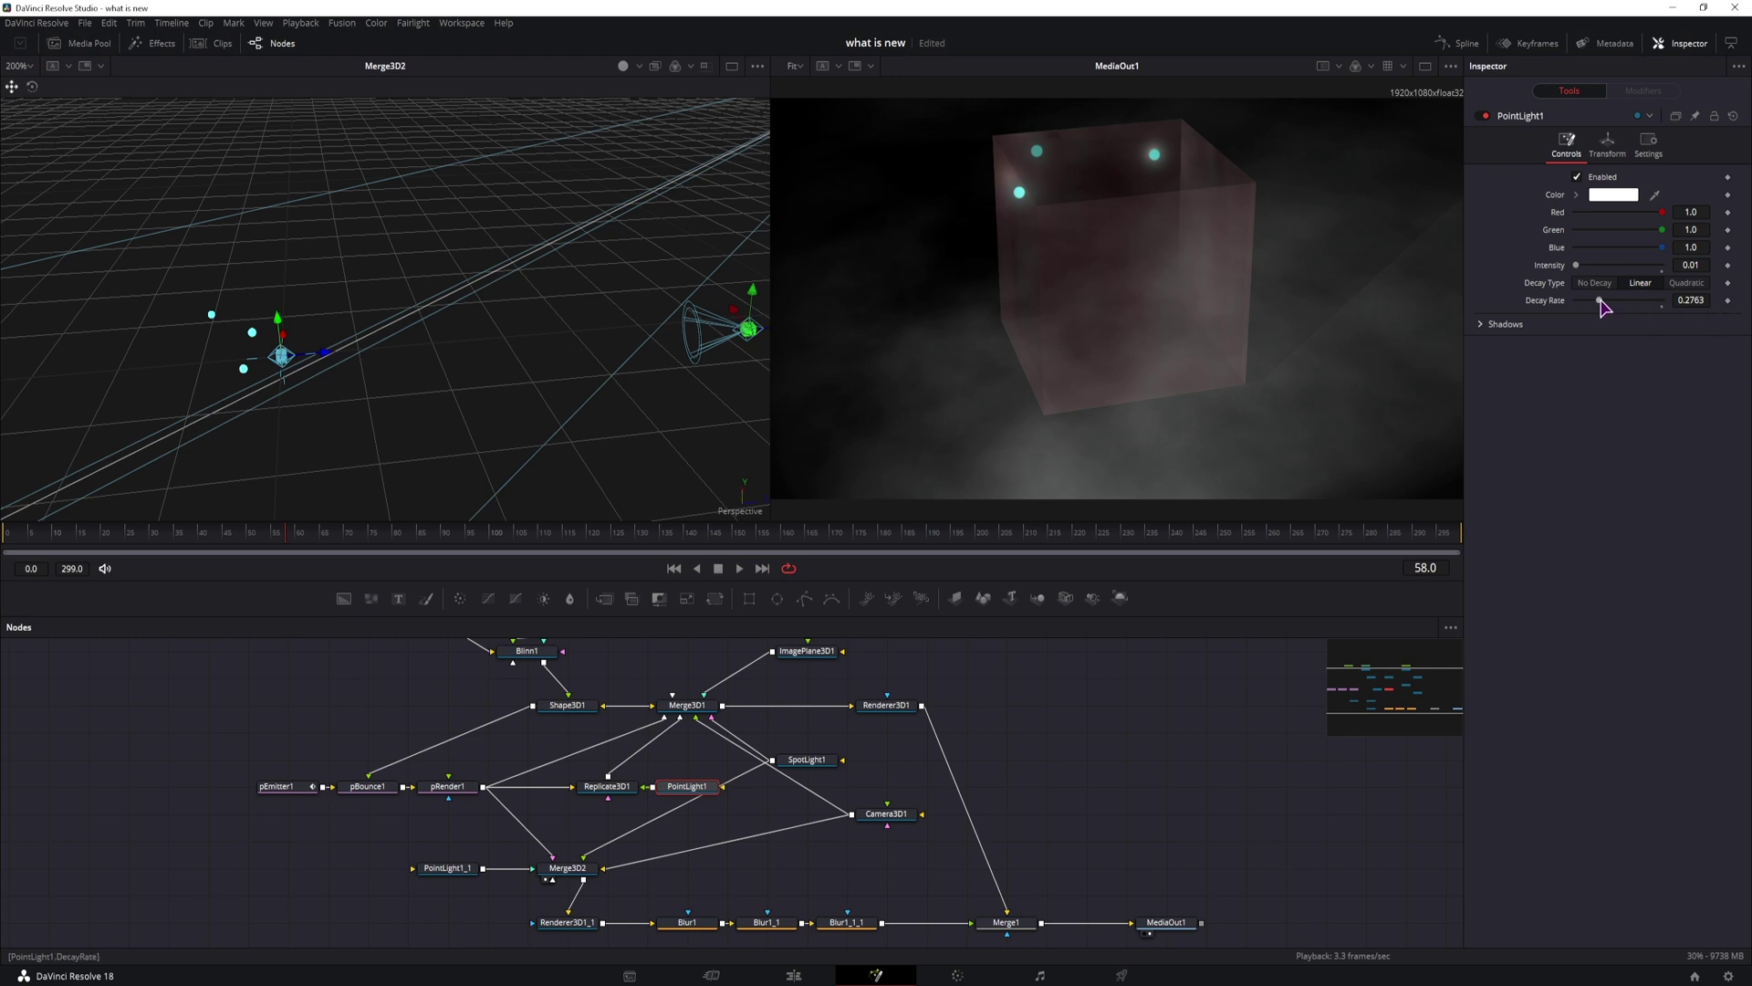
pyautogui.moveTo(1604, 309)
pyautogui.mouseDown()
pyautogui.moveTo(1734, 309)
pyautogui.moveTo(1616, 303)
pyautogui.mouseUp()
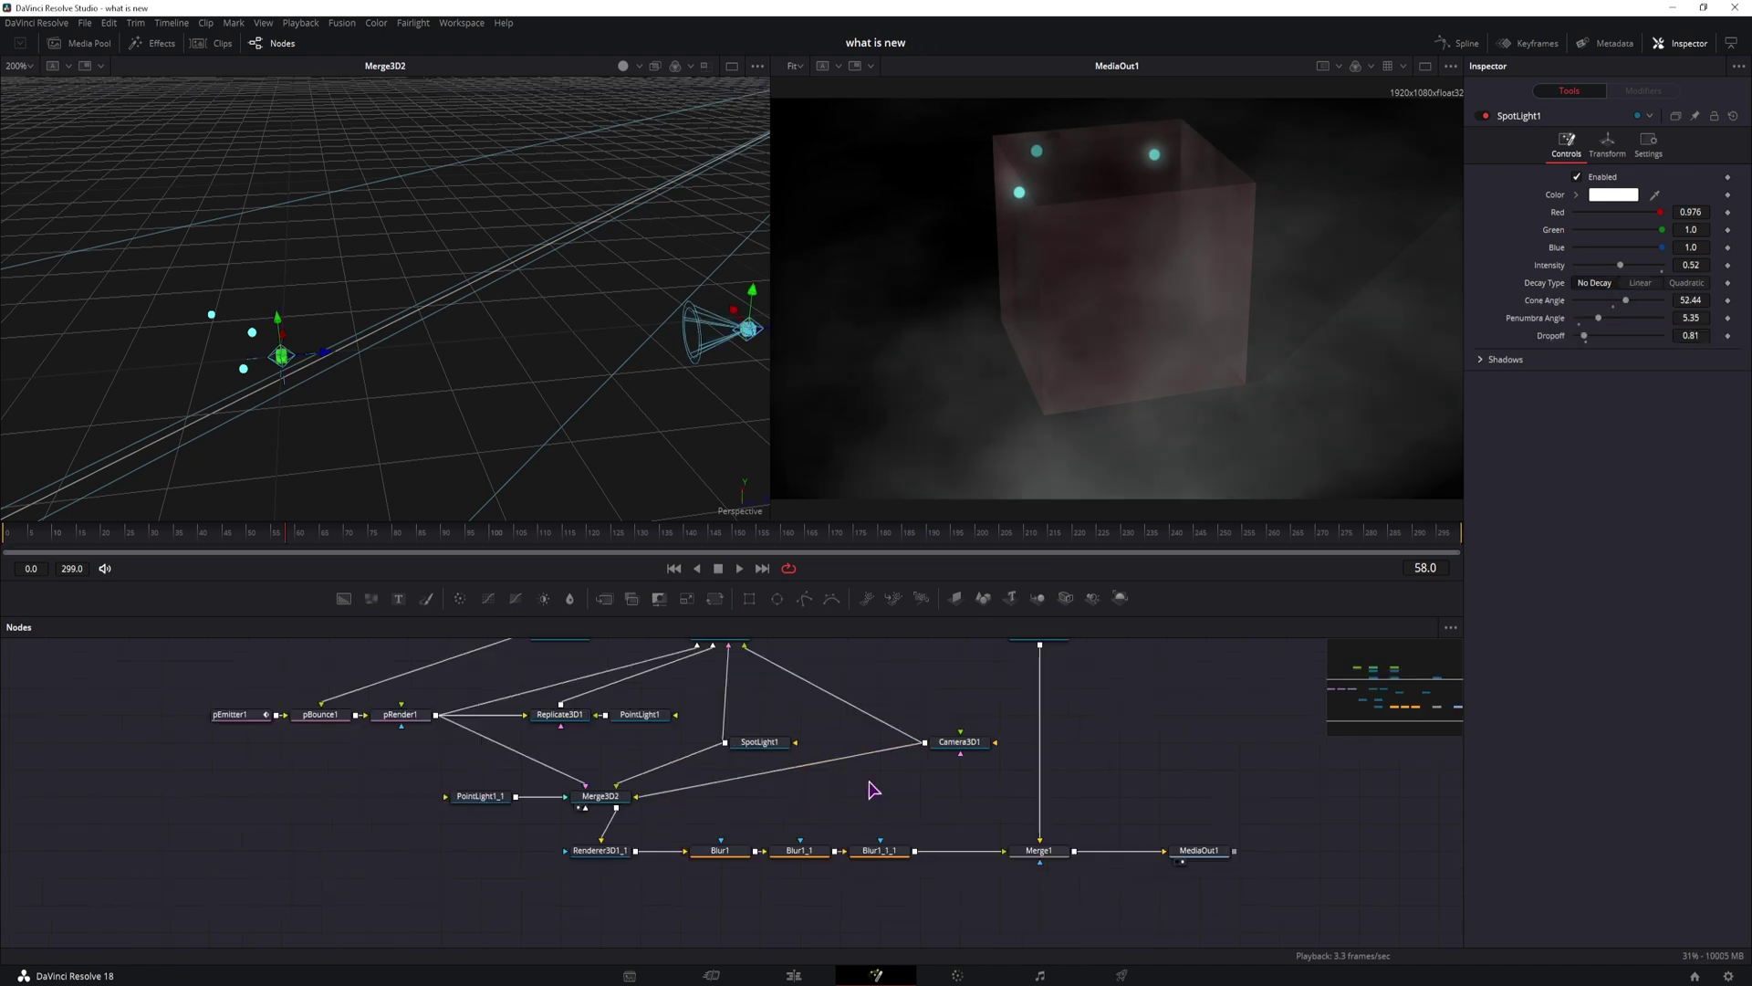
# - Duplicate the Shape3D1 cube node beside ImagePlane3D1 and connect the copy to Merge3D1
pyautogui.moveTo(838, 781); pyautogui.dragTo(880, 864)
pyautogui.moveTo(928, 740); pyautogui.dragTo(910, 803)
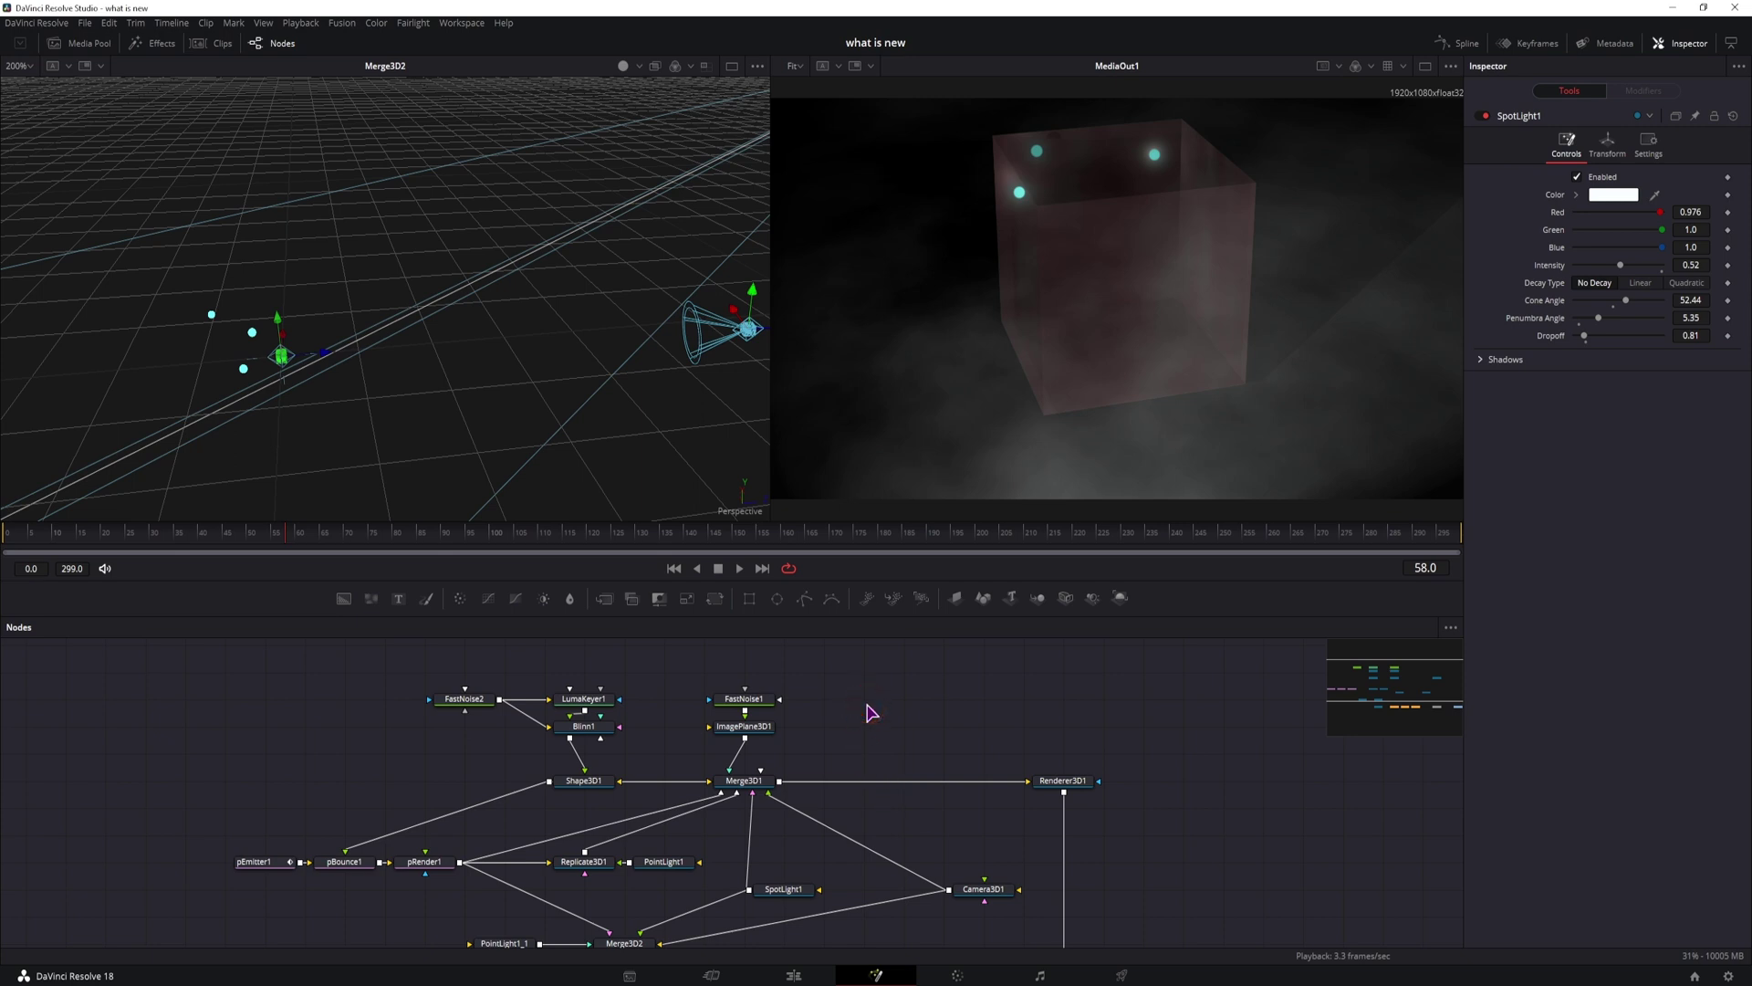
pyautogui.click(600, 785)
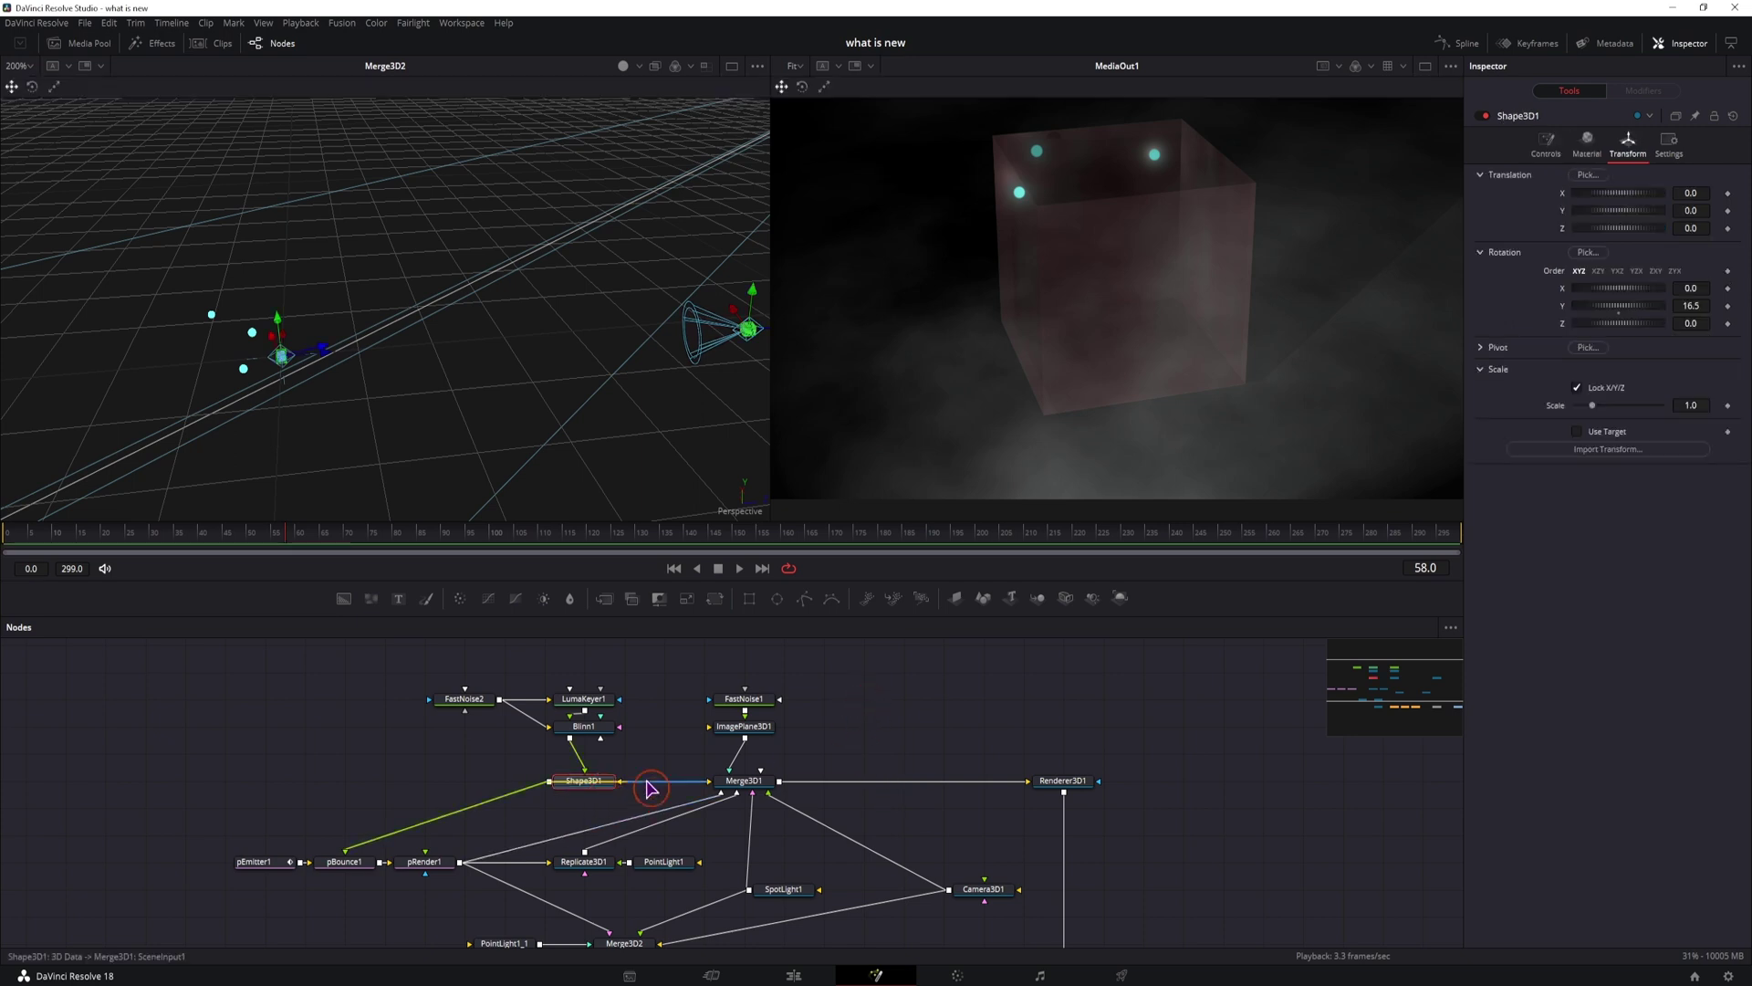
pyautogui.hotkey('ctrl', 'c')
pyautogui.click(892, 727)
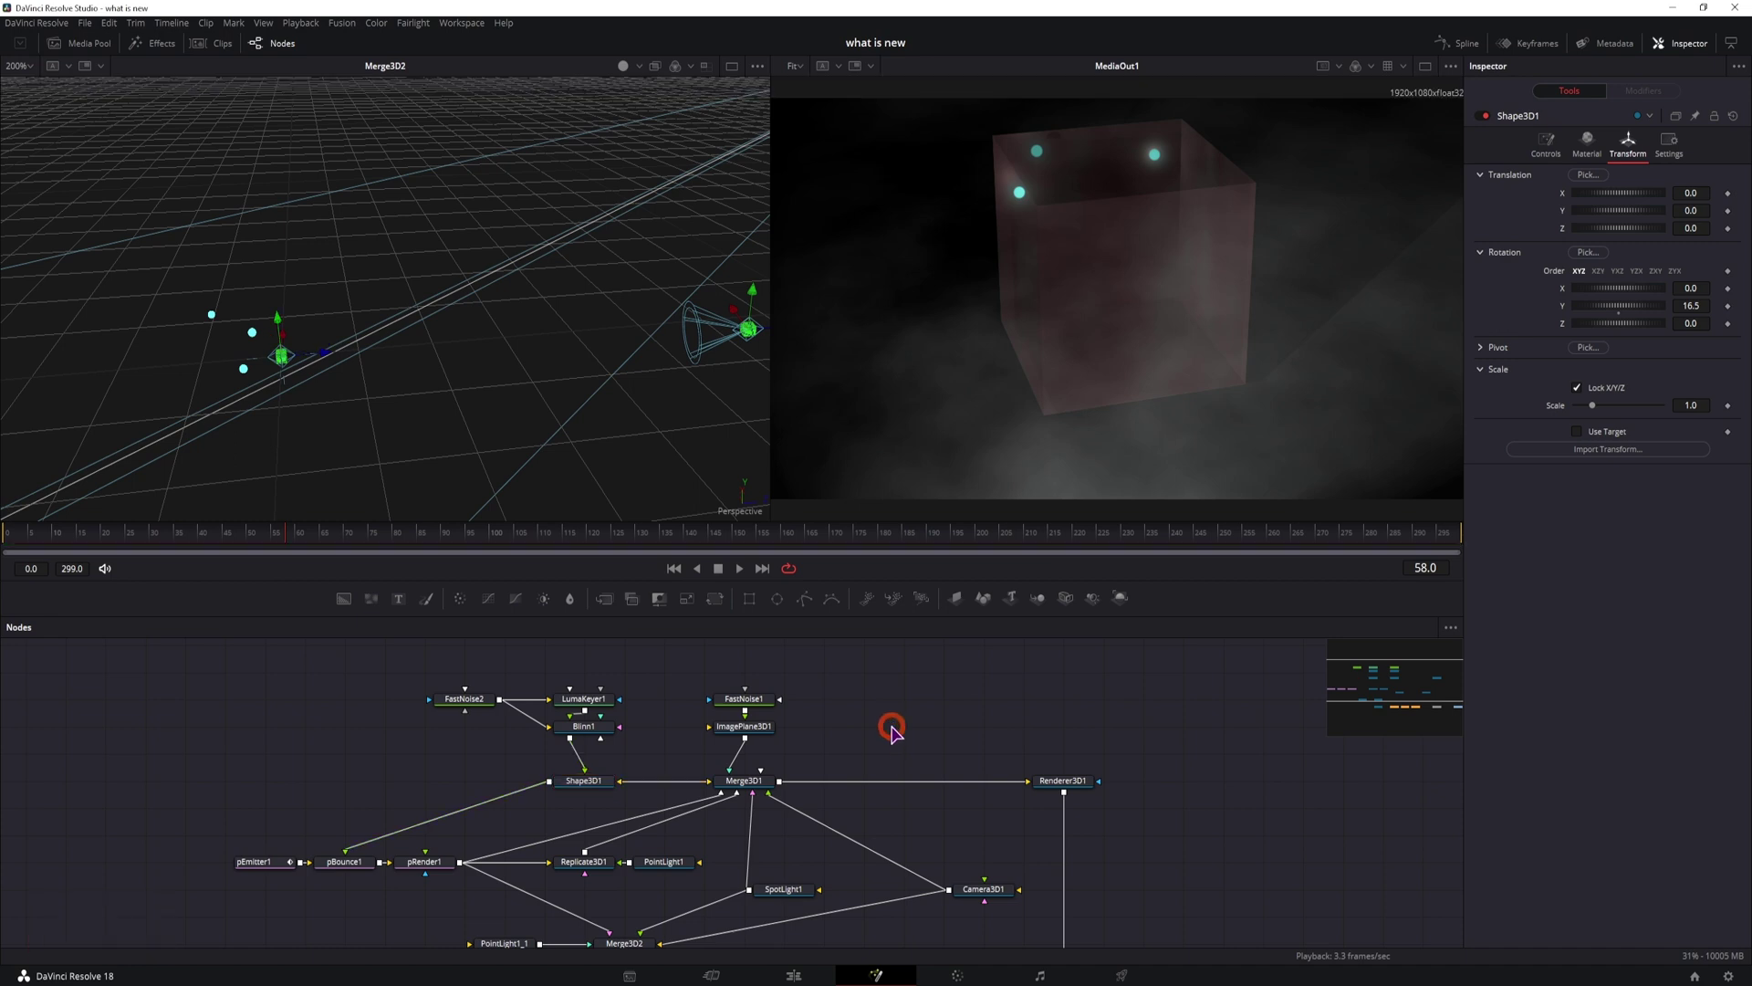
pyautogui.hotkey('ctrl', 'v')
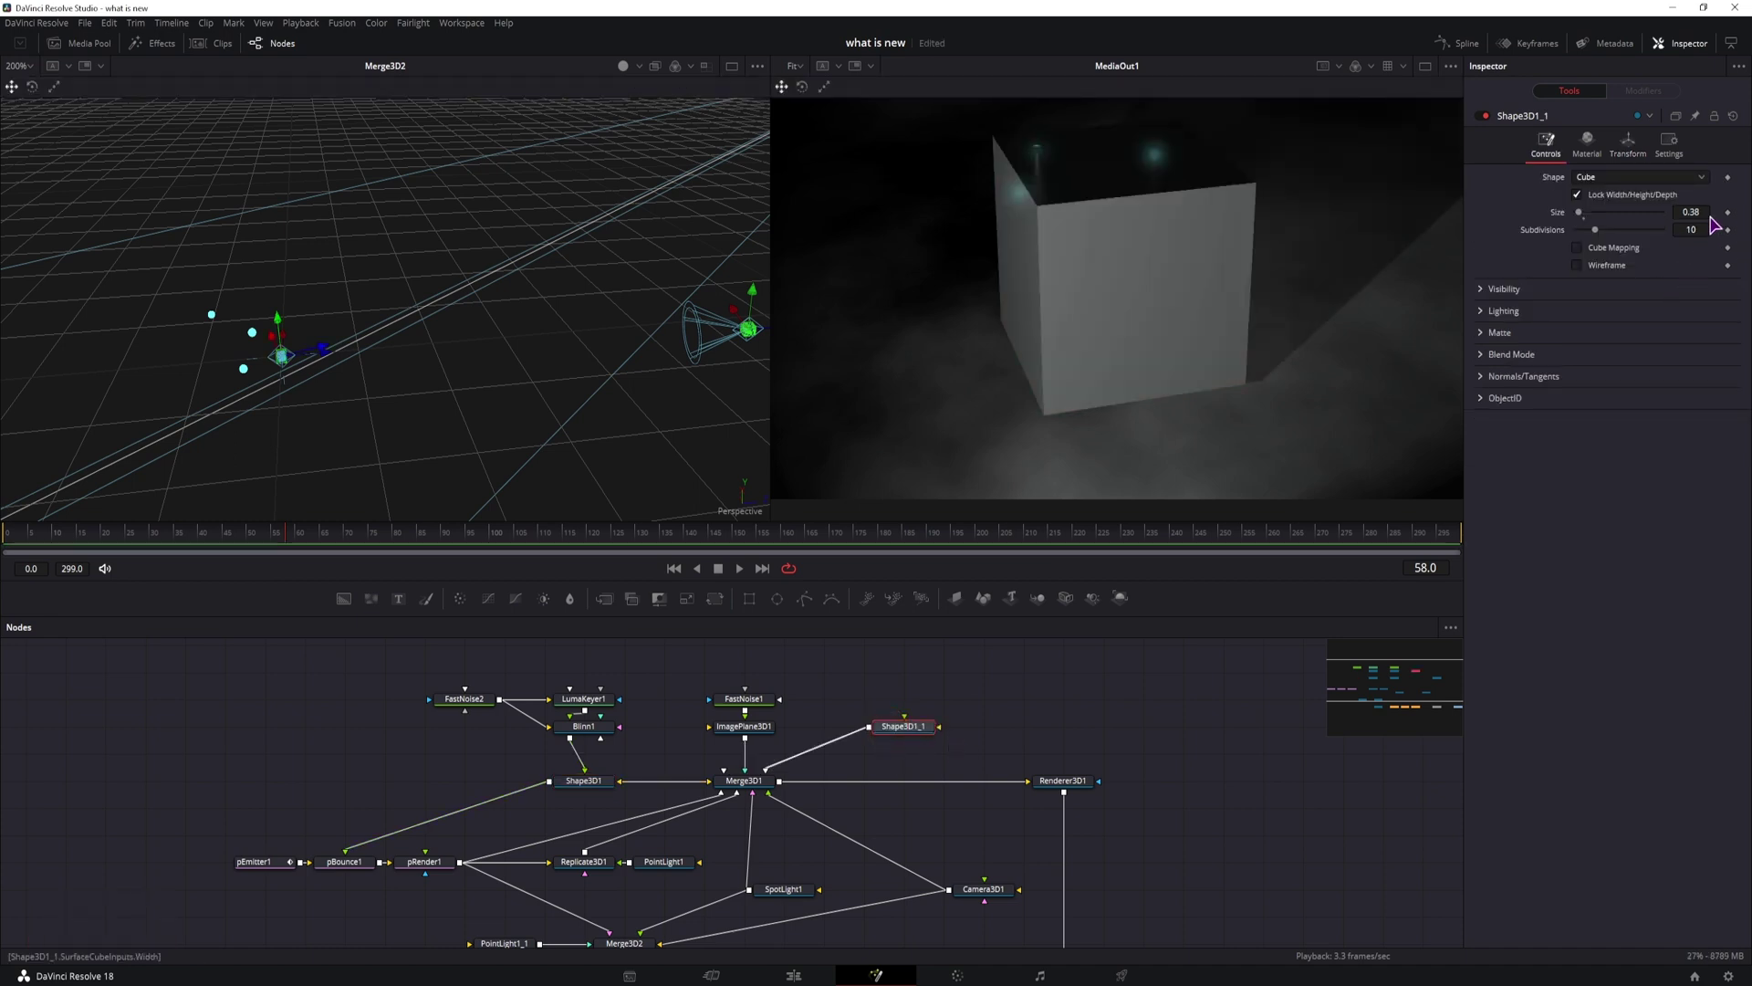
# - Give Shape3D1_1 size 0.4, alpha 0.299, opacity 0.173 and a turquoise diffuse color
pyautogui.moveTo(1703, 214); pyautogui.dragTo(1702, 216)
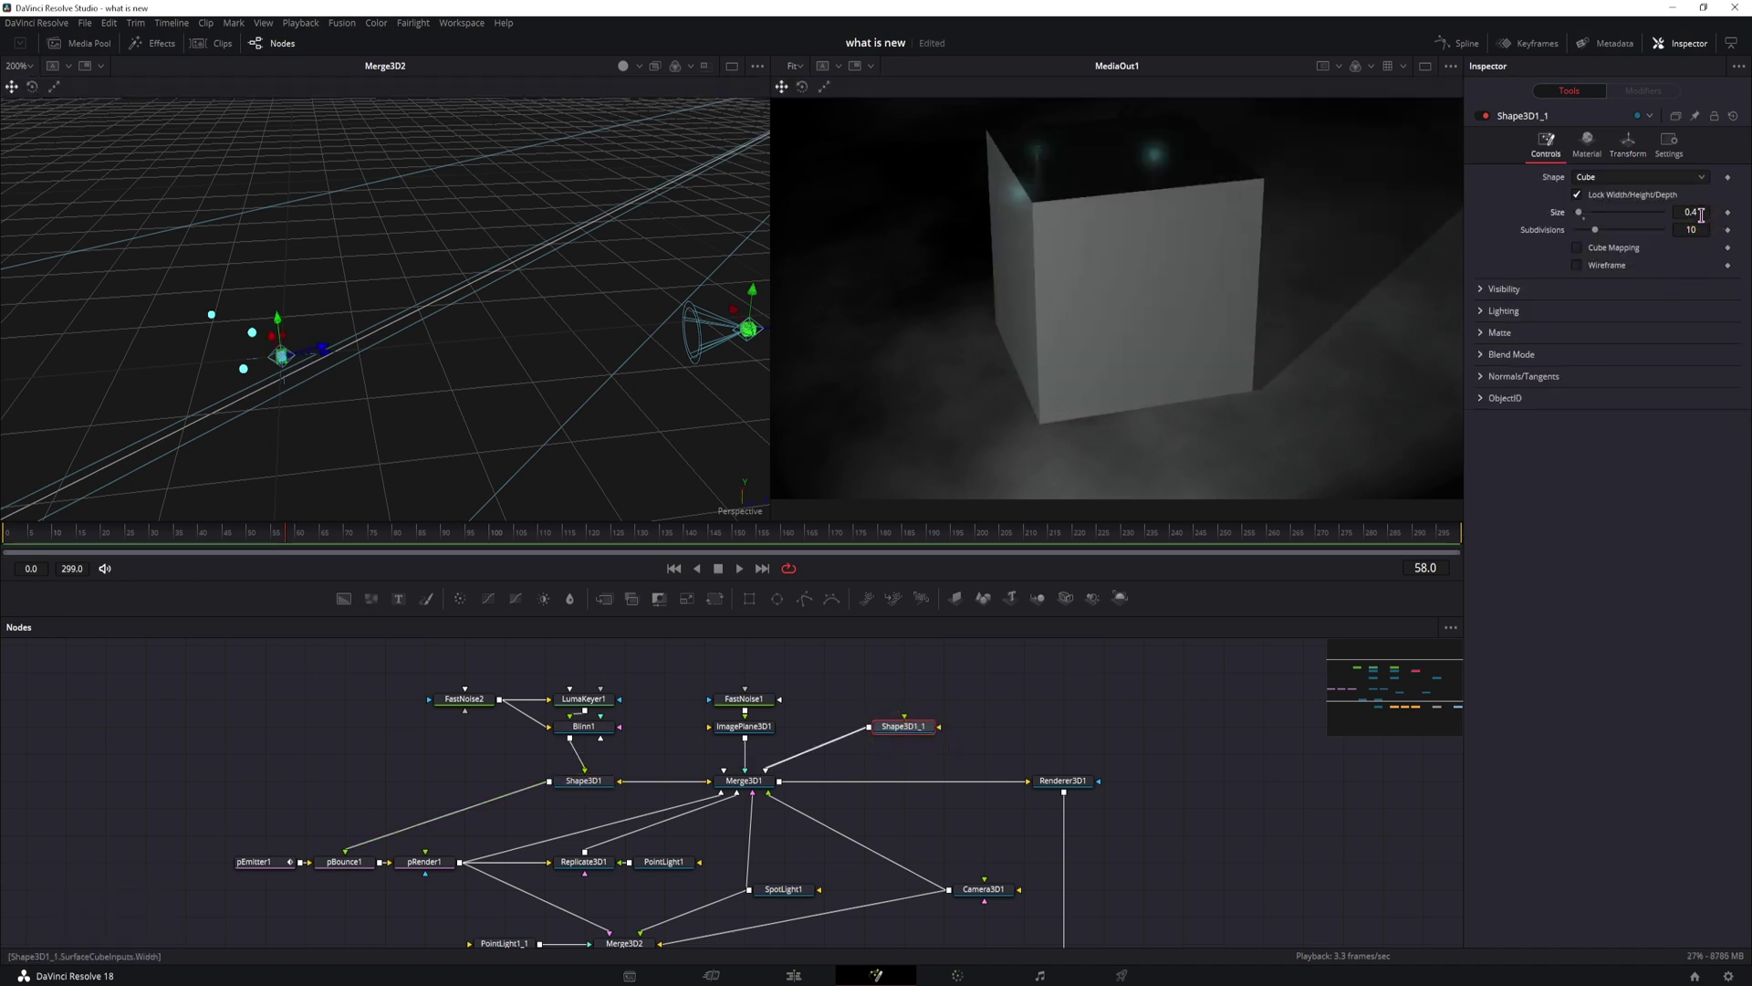
pyautogui.click(1587, 144)
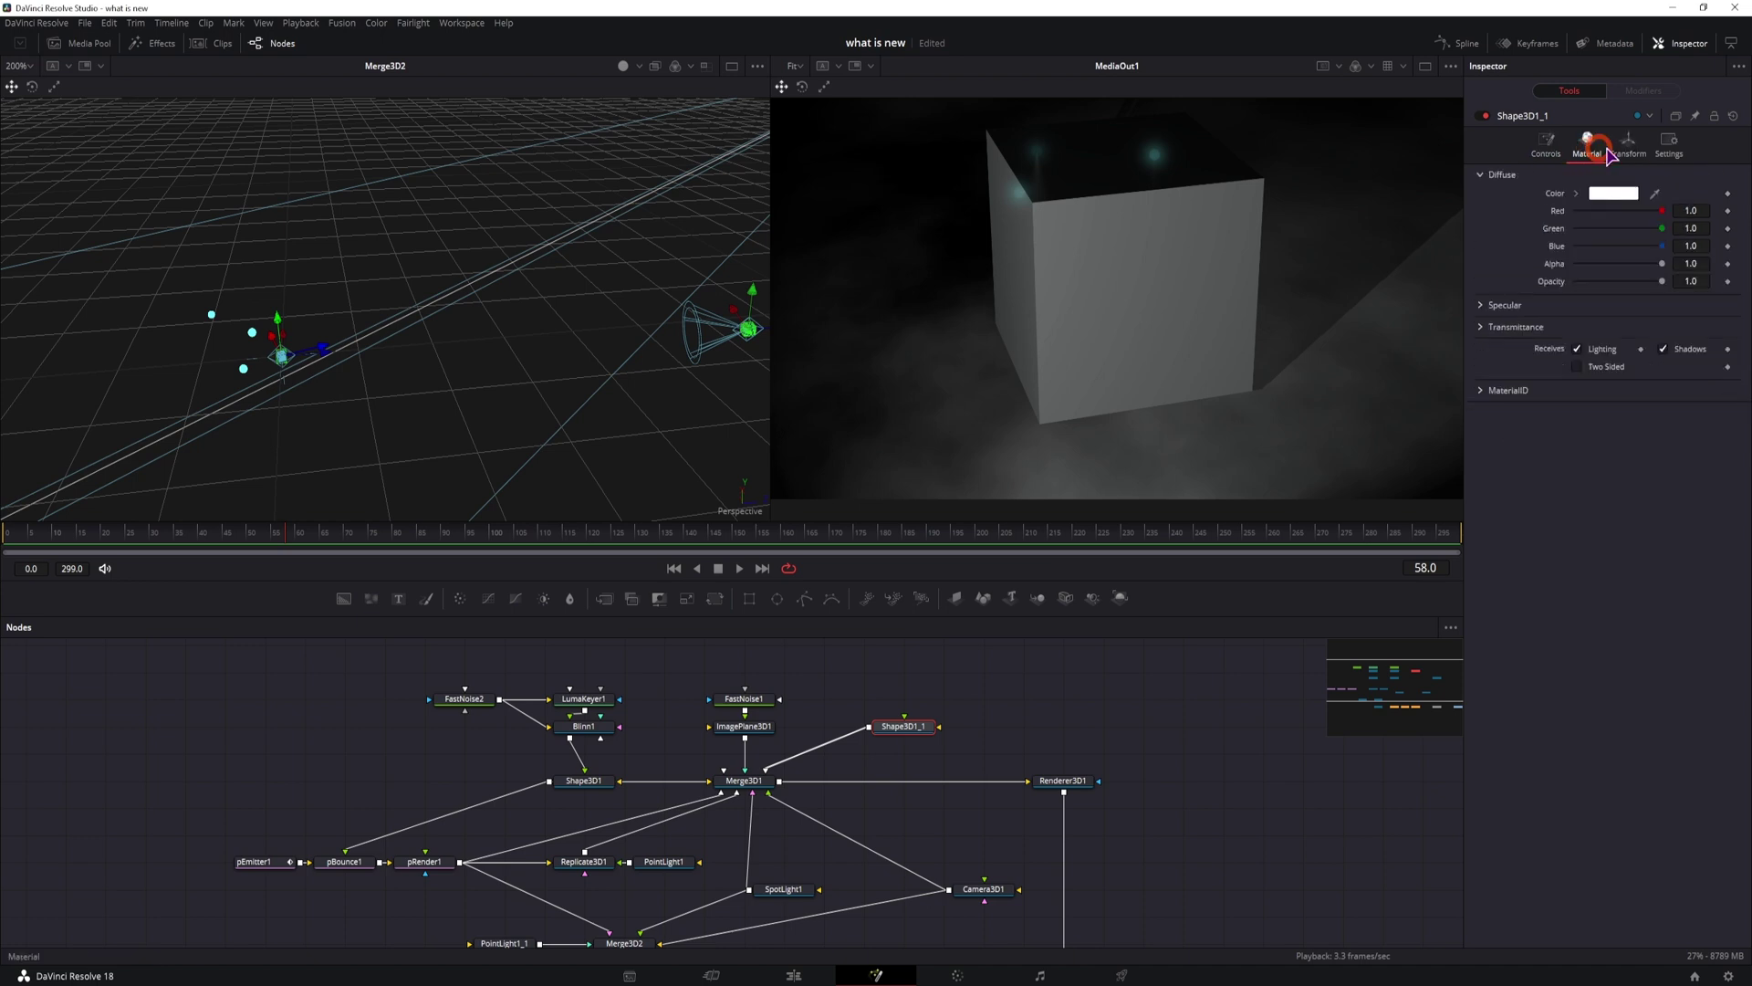
pyautogui.click(1684, 258)
pyautogui.moveTo(1653, 263); pyautogui.dragTo(1624, 283)
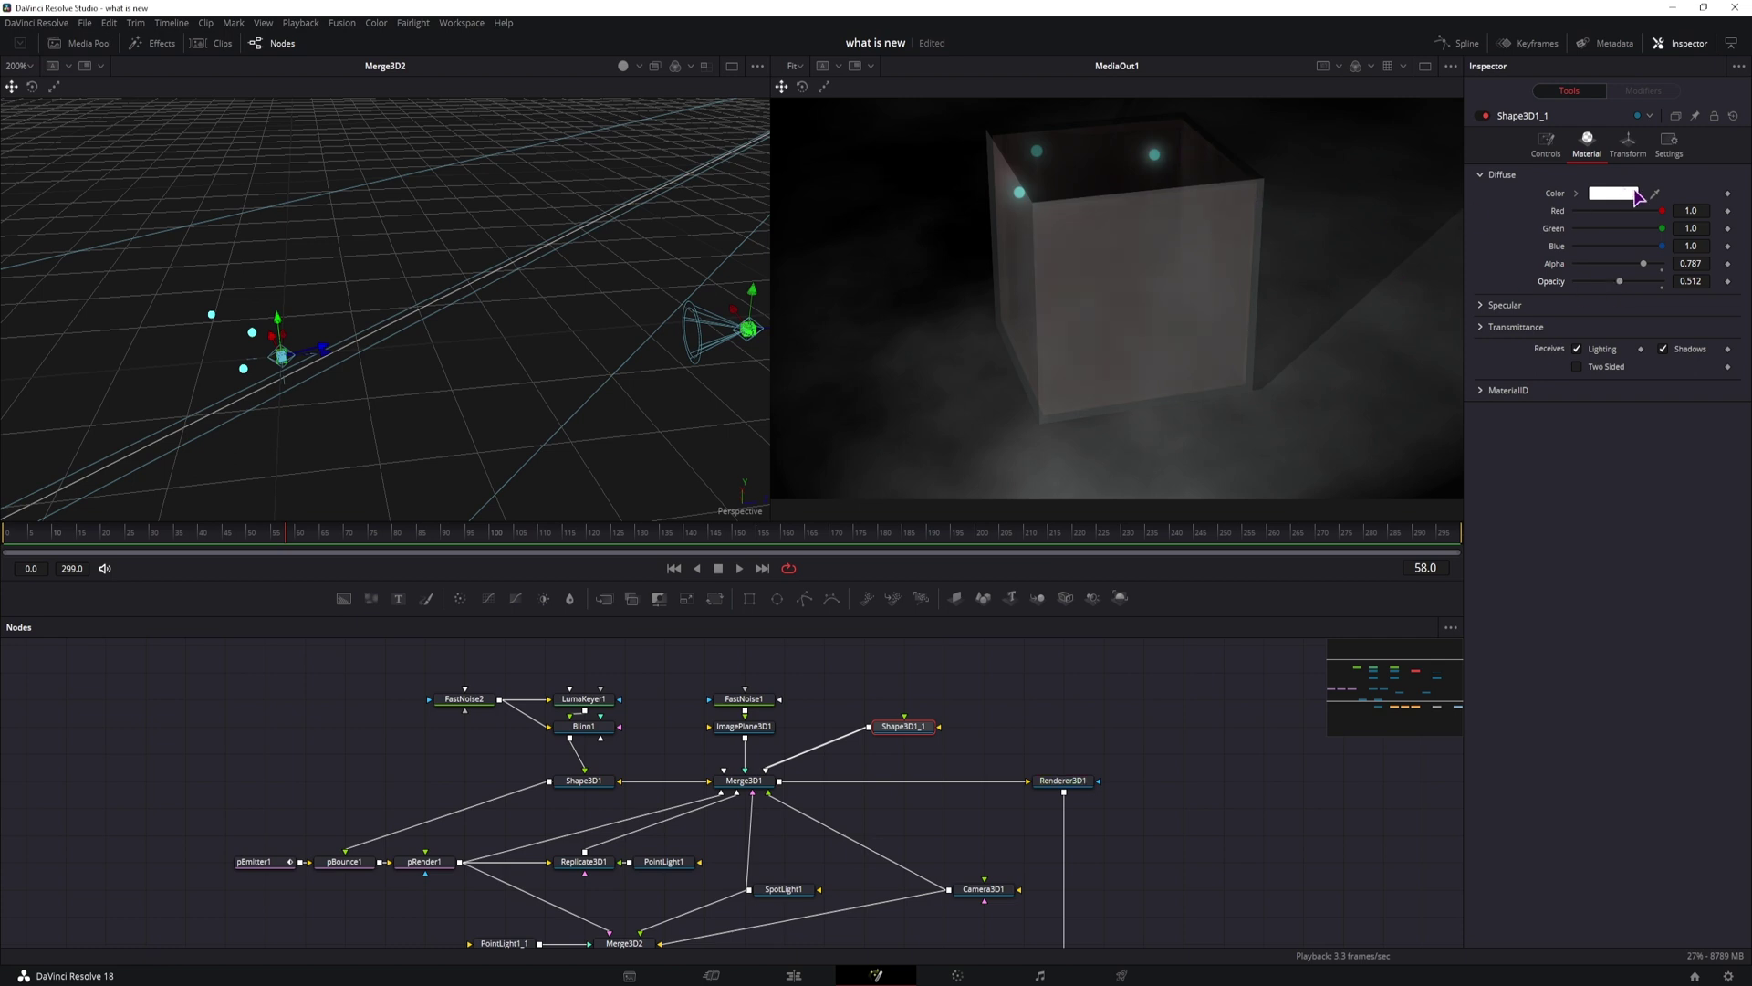
pyautogui.click(1605, 192)
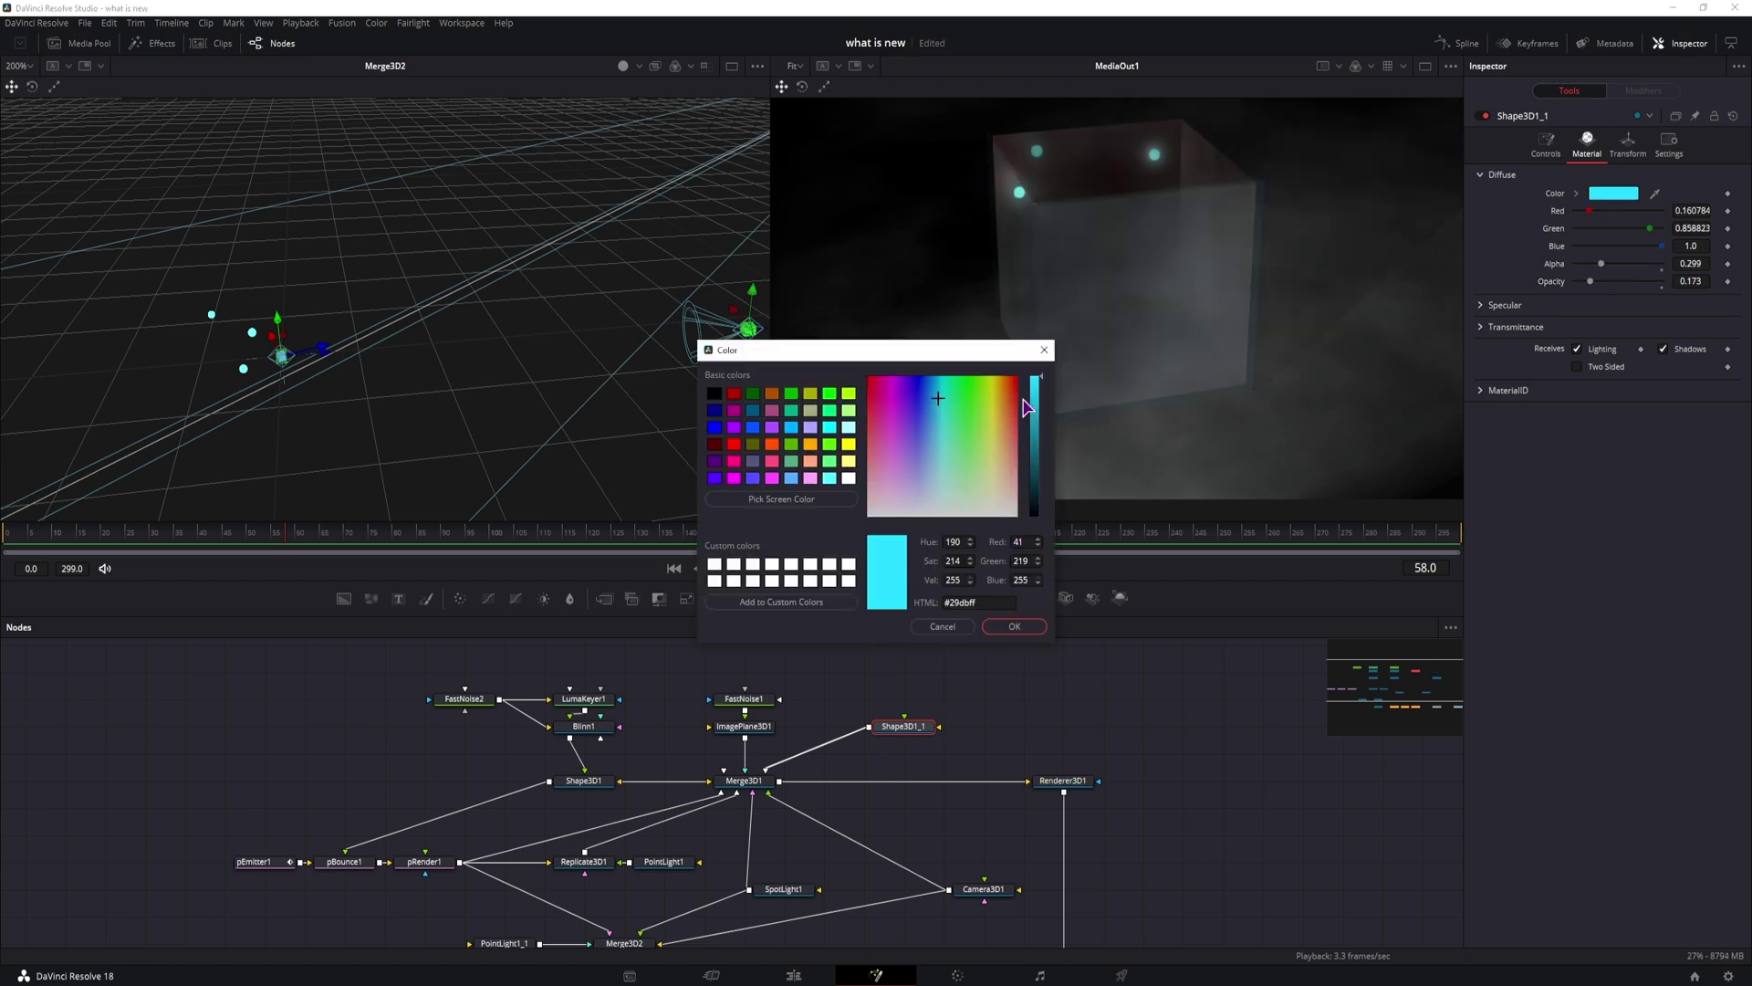
pyautogui.moveTo(952, 412); pyautogui.dragTo(943, 398)
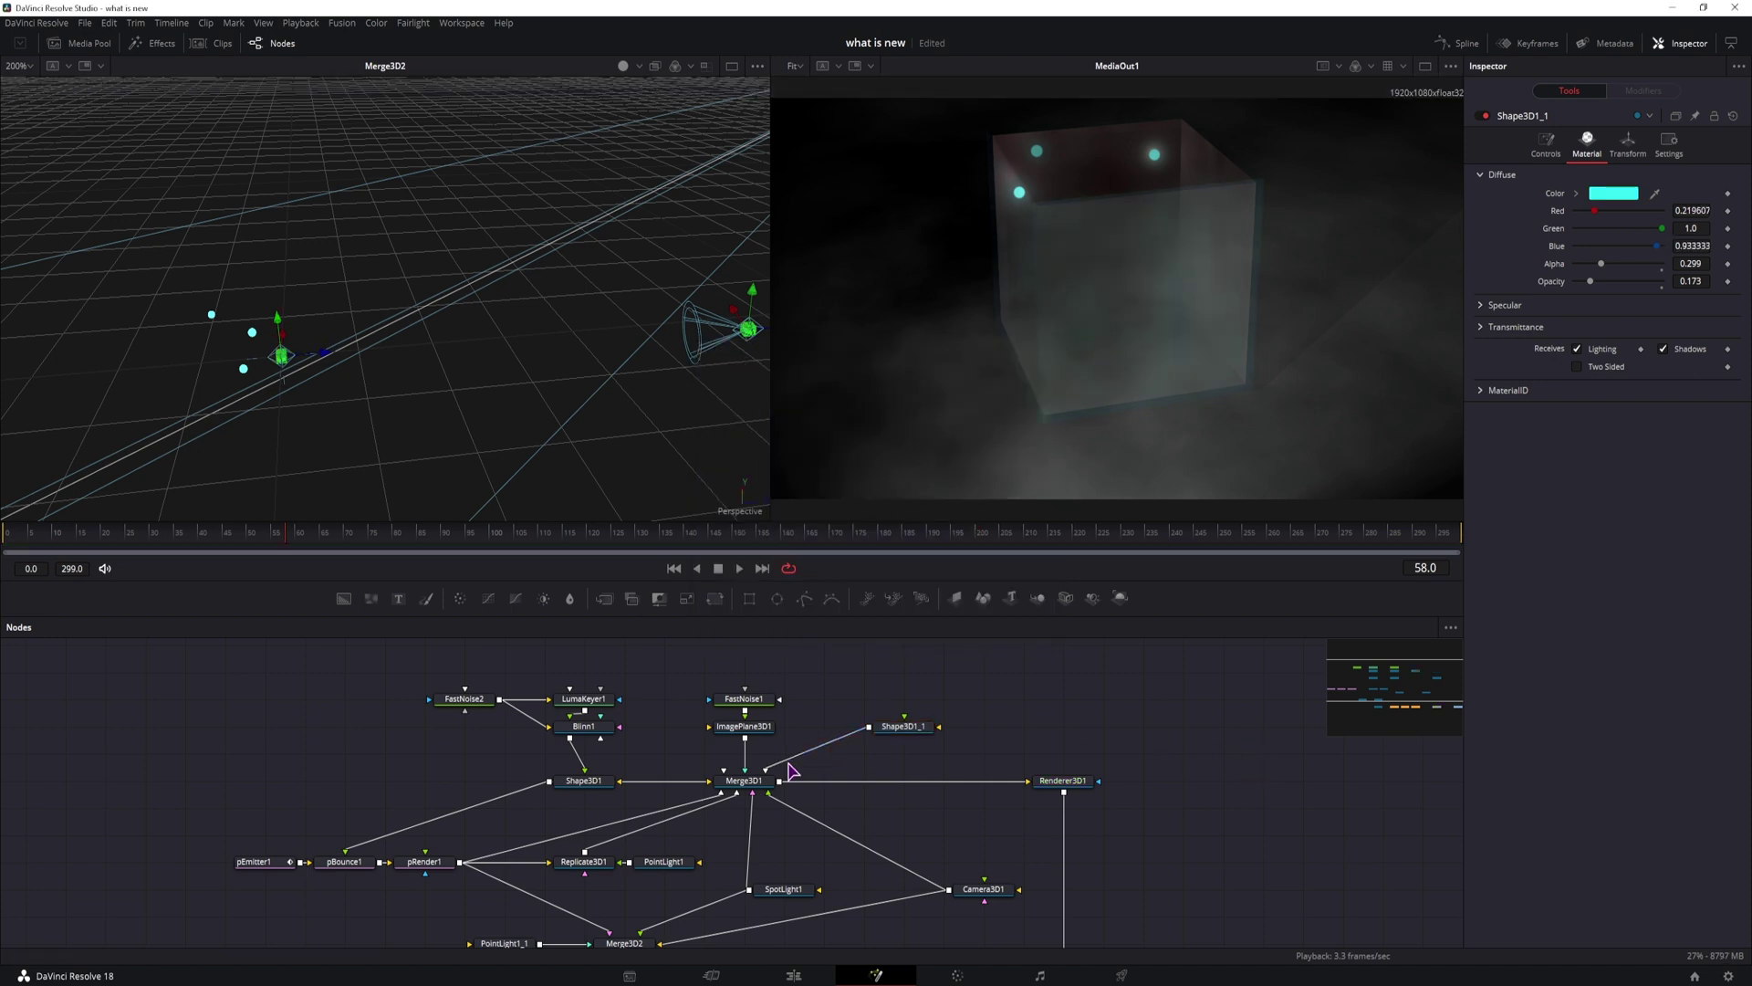
# - Disconnect Shape3D1_1 from Merge3D1 and change Shape3D1's shape to Torus
pyautogui.moveTo(775, 763); pyautogui.dragTo(1095, 708)
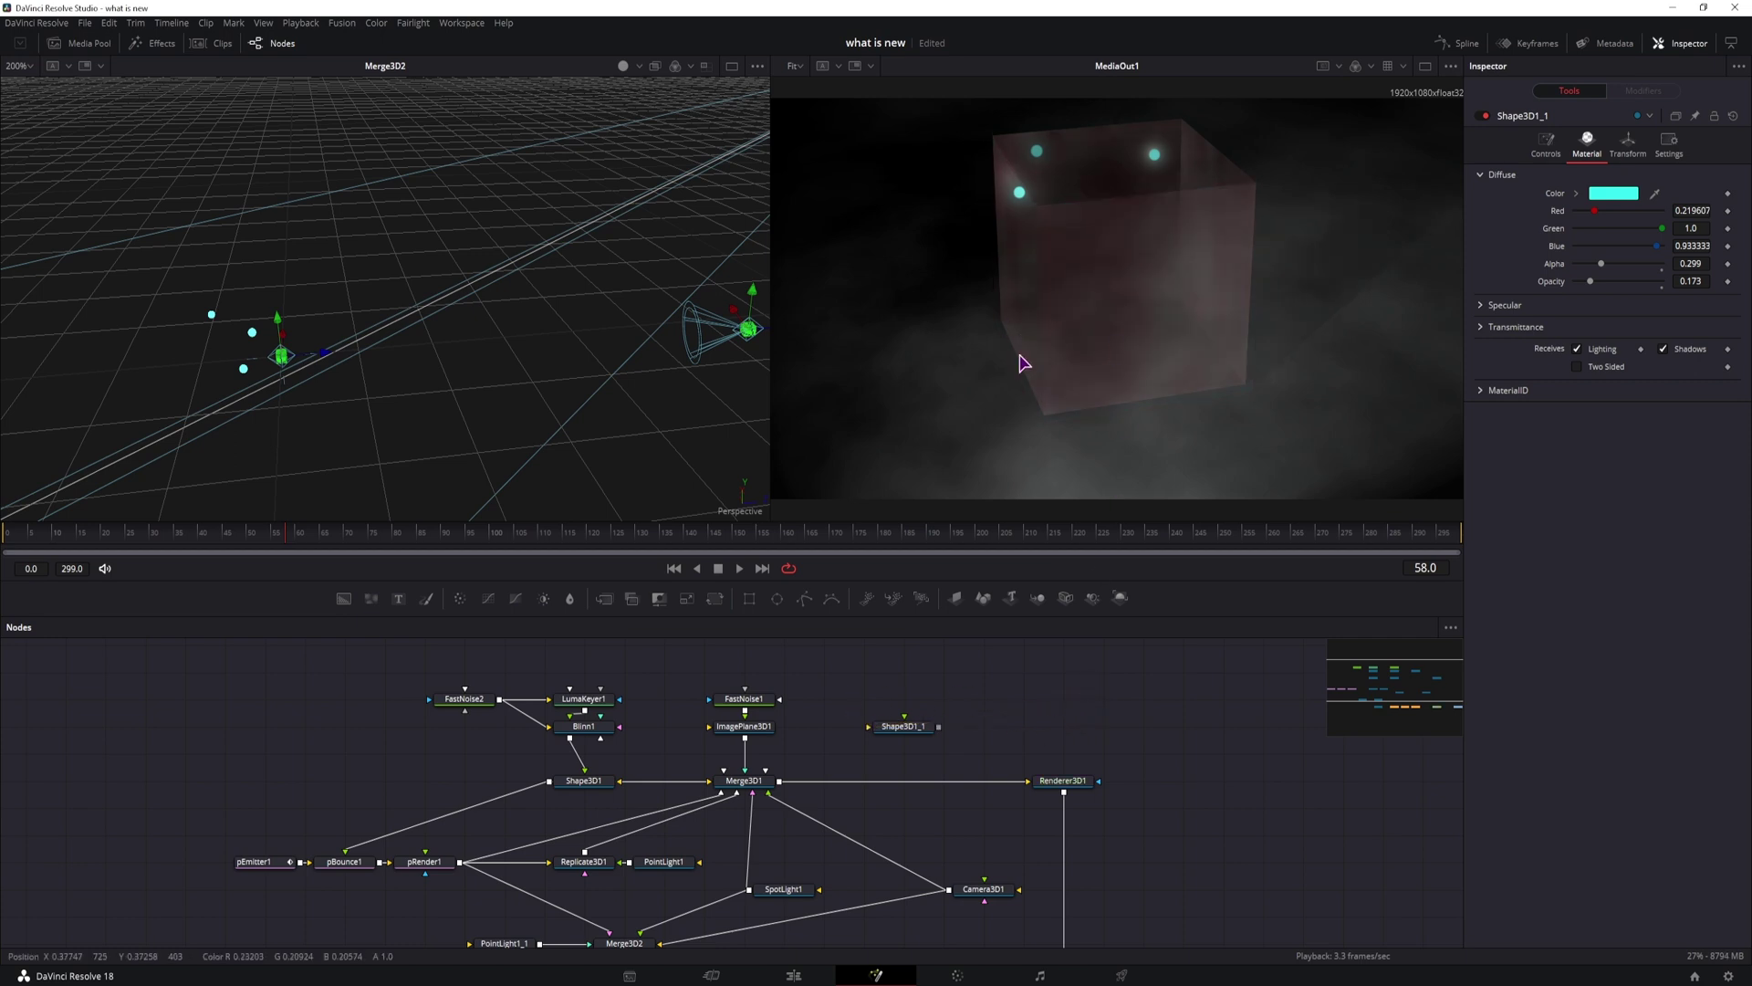
pyautogui.click(585, 782)
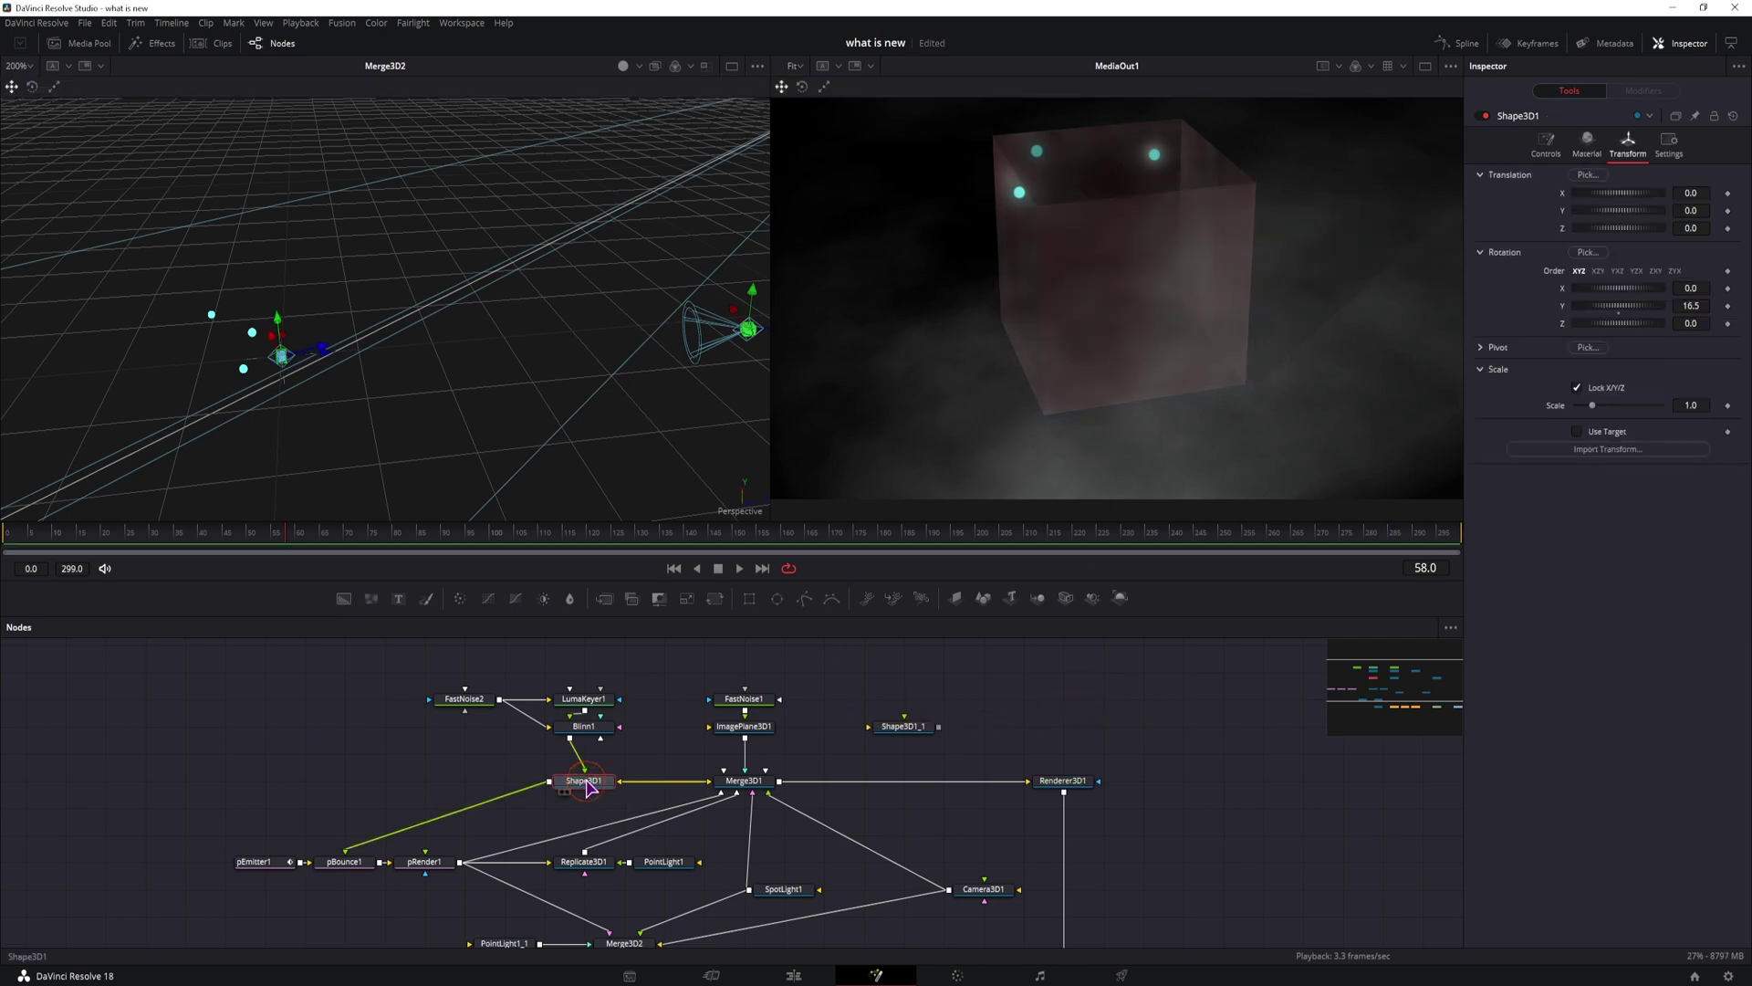
pyautogui.click(1546, 144)
pyautogui.click(1609, 179)
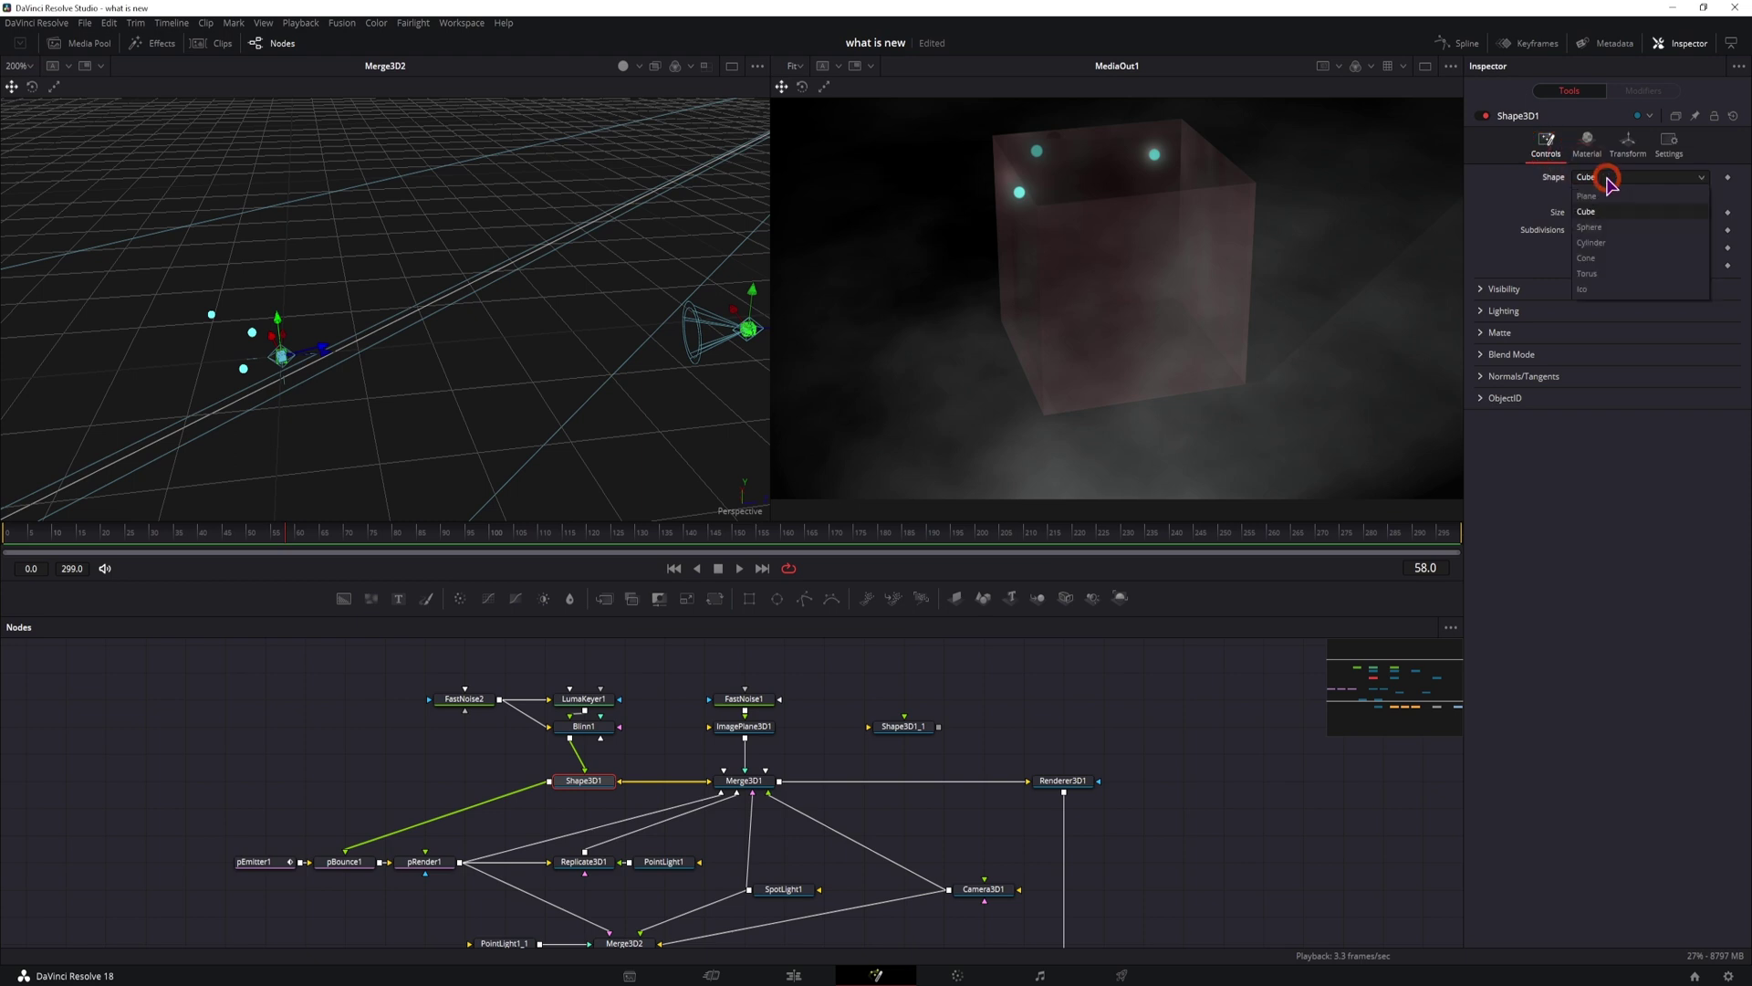
pyautogui.click(1608, 273)
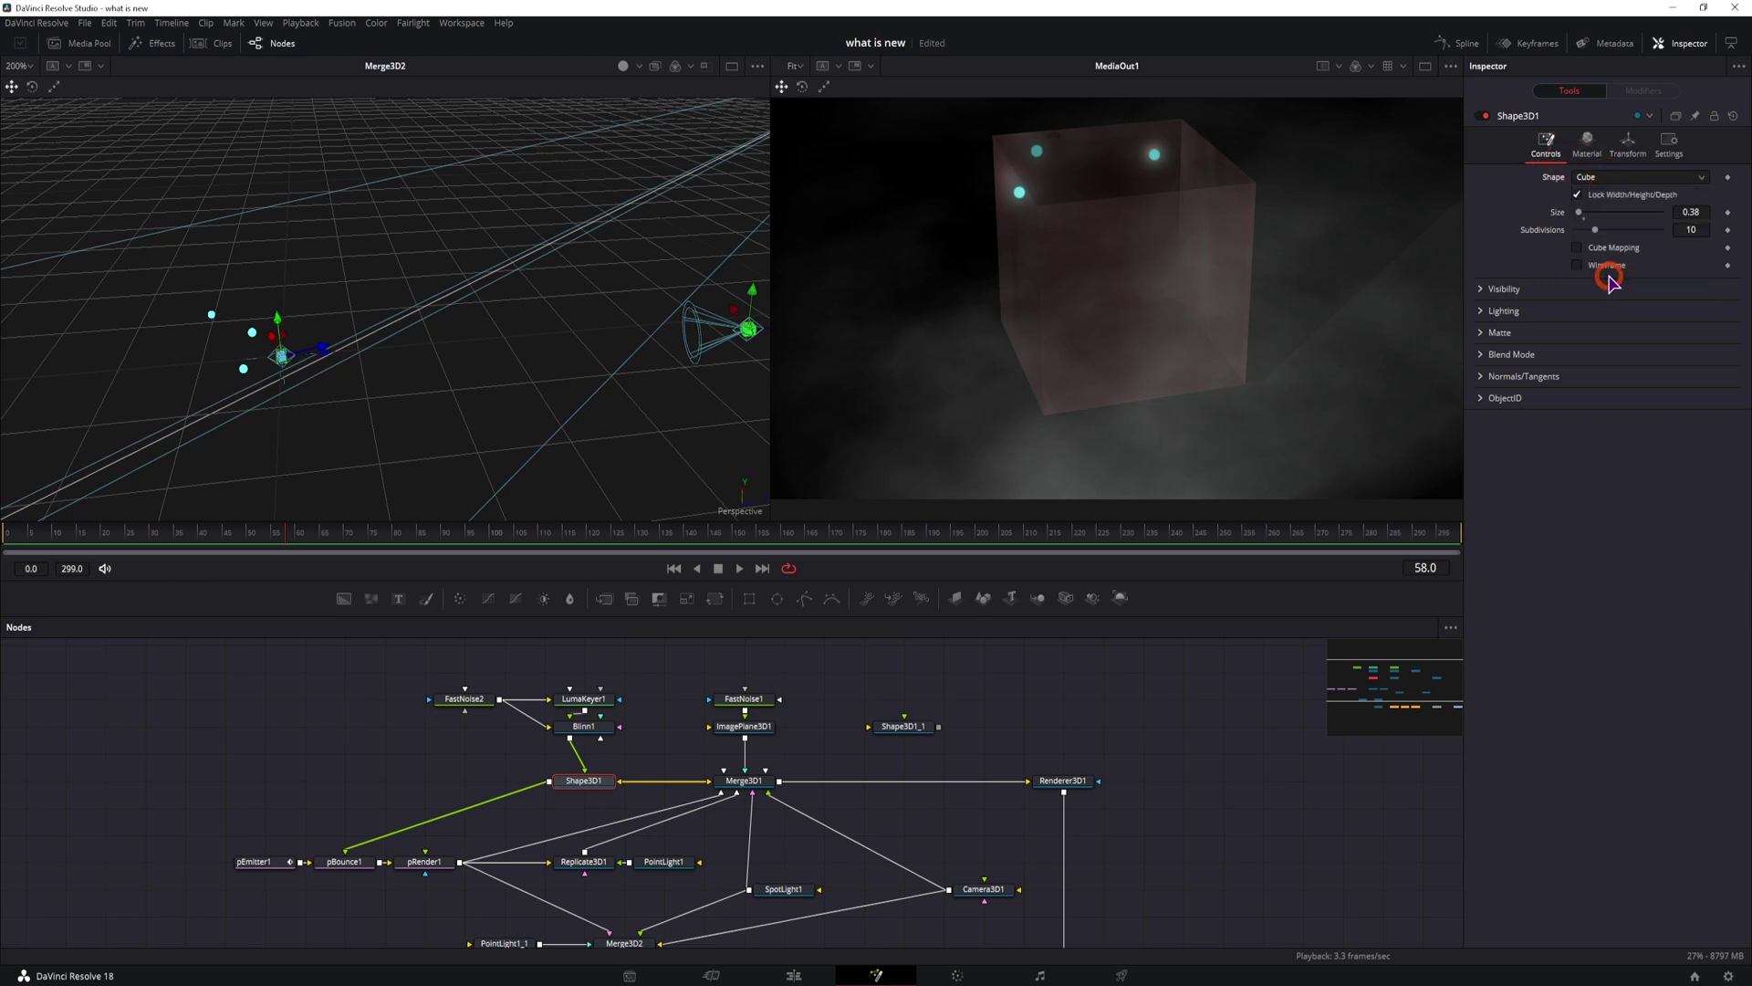
# - Make Shape3D1 a torus with radius 0.422 and section 0.116
pyautogui.scroll(-2, 1203, 440)
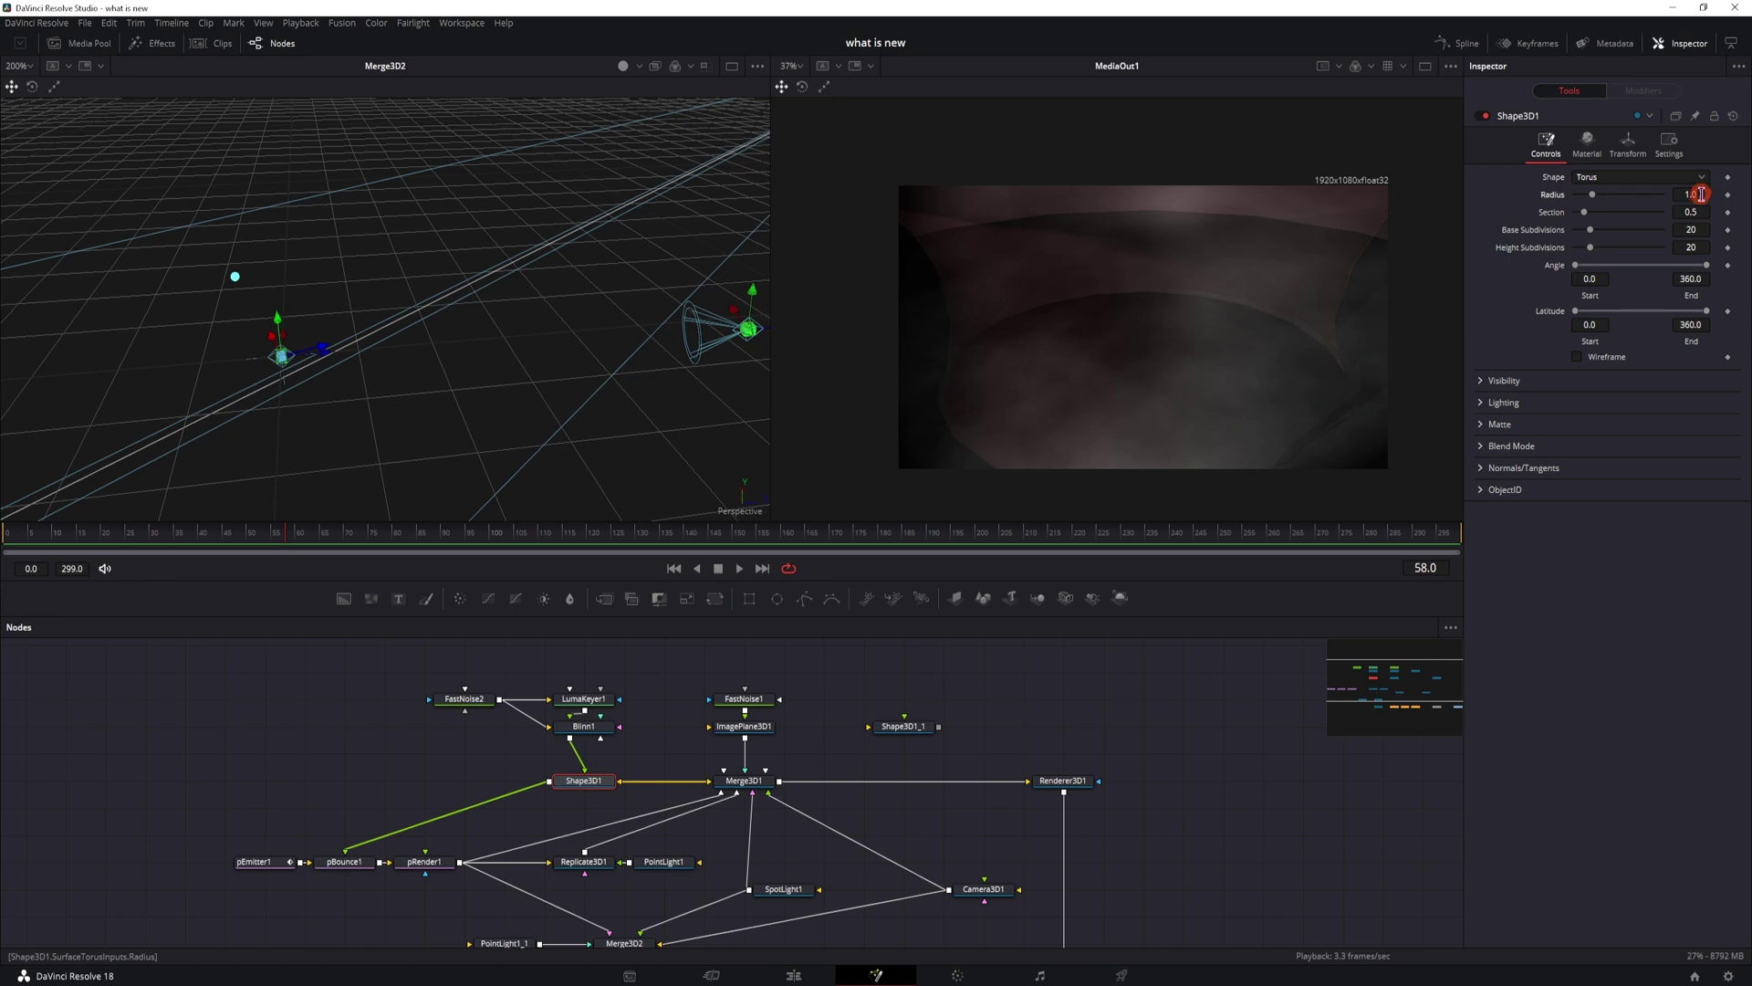
pyautogui.moveTo(1701, 195); pyautogui.dragTo(1623, 193)
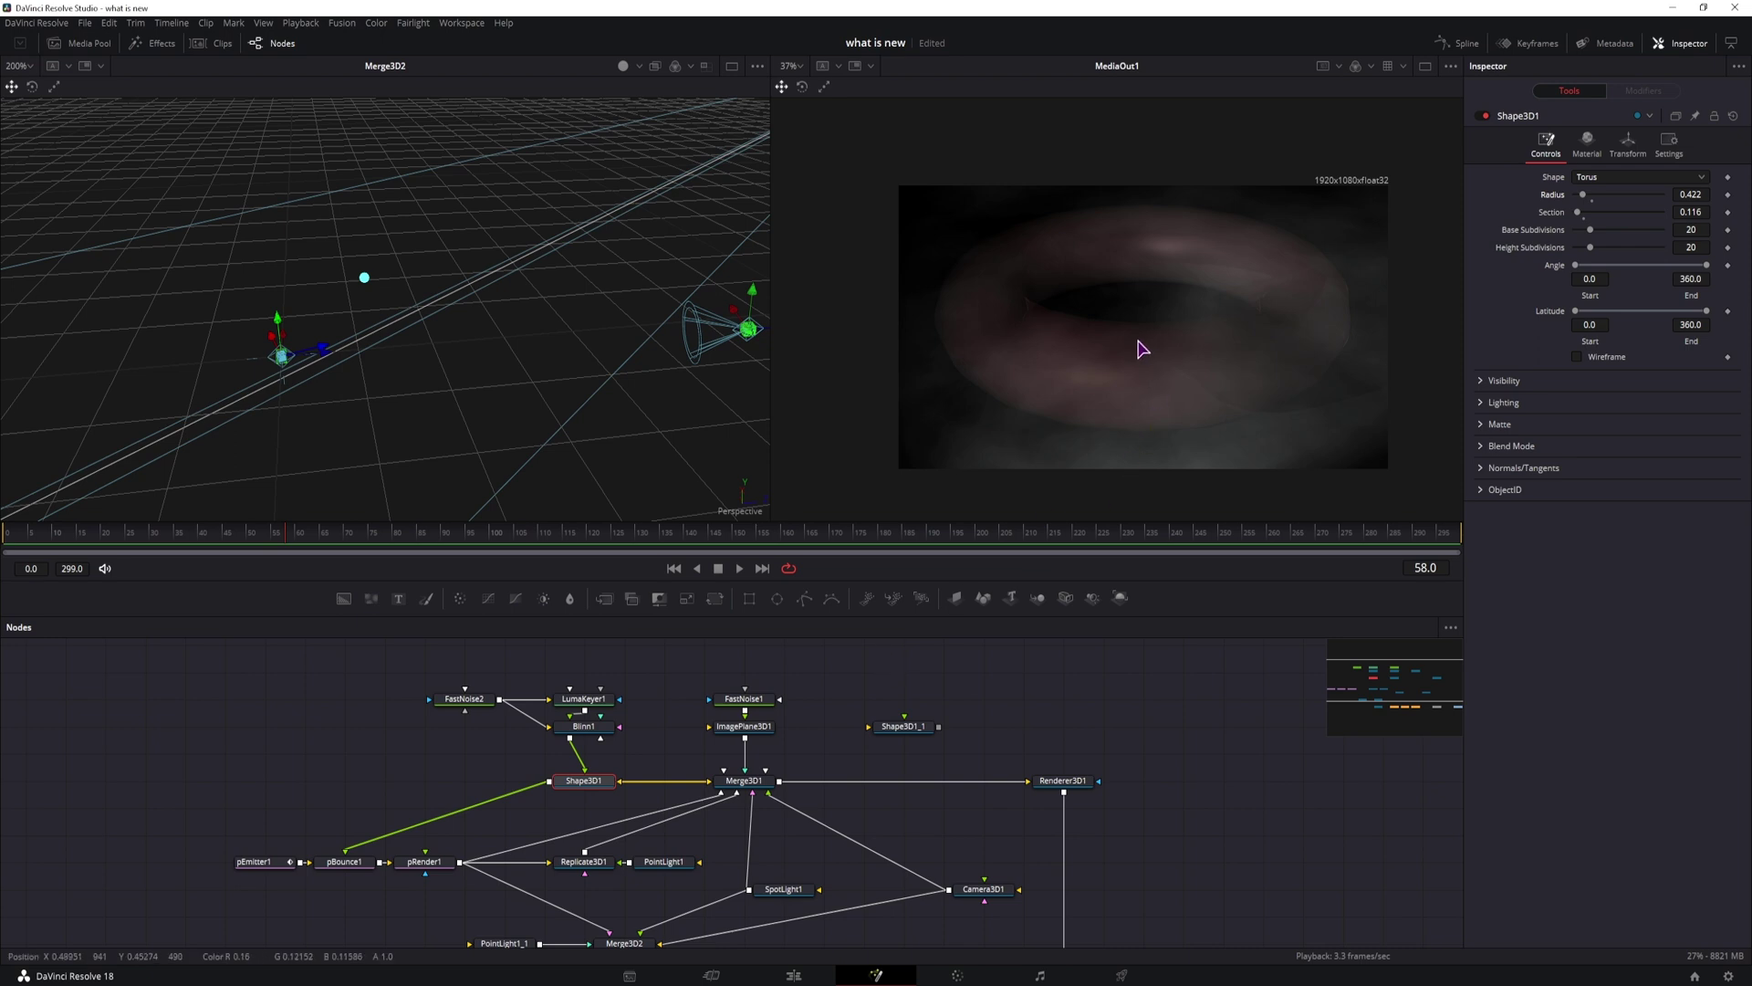
# - Show Merge3D1 in the 3D viewer and adjust pEmitter1's emission region to suit the torus
pyautogui.click(259, 862)
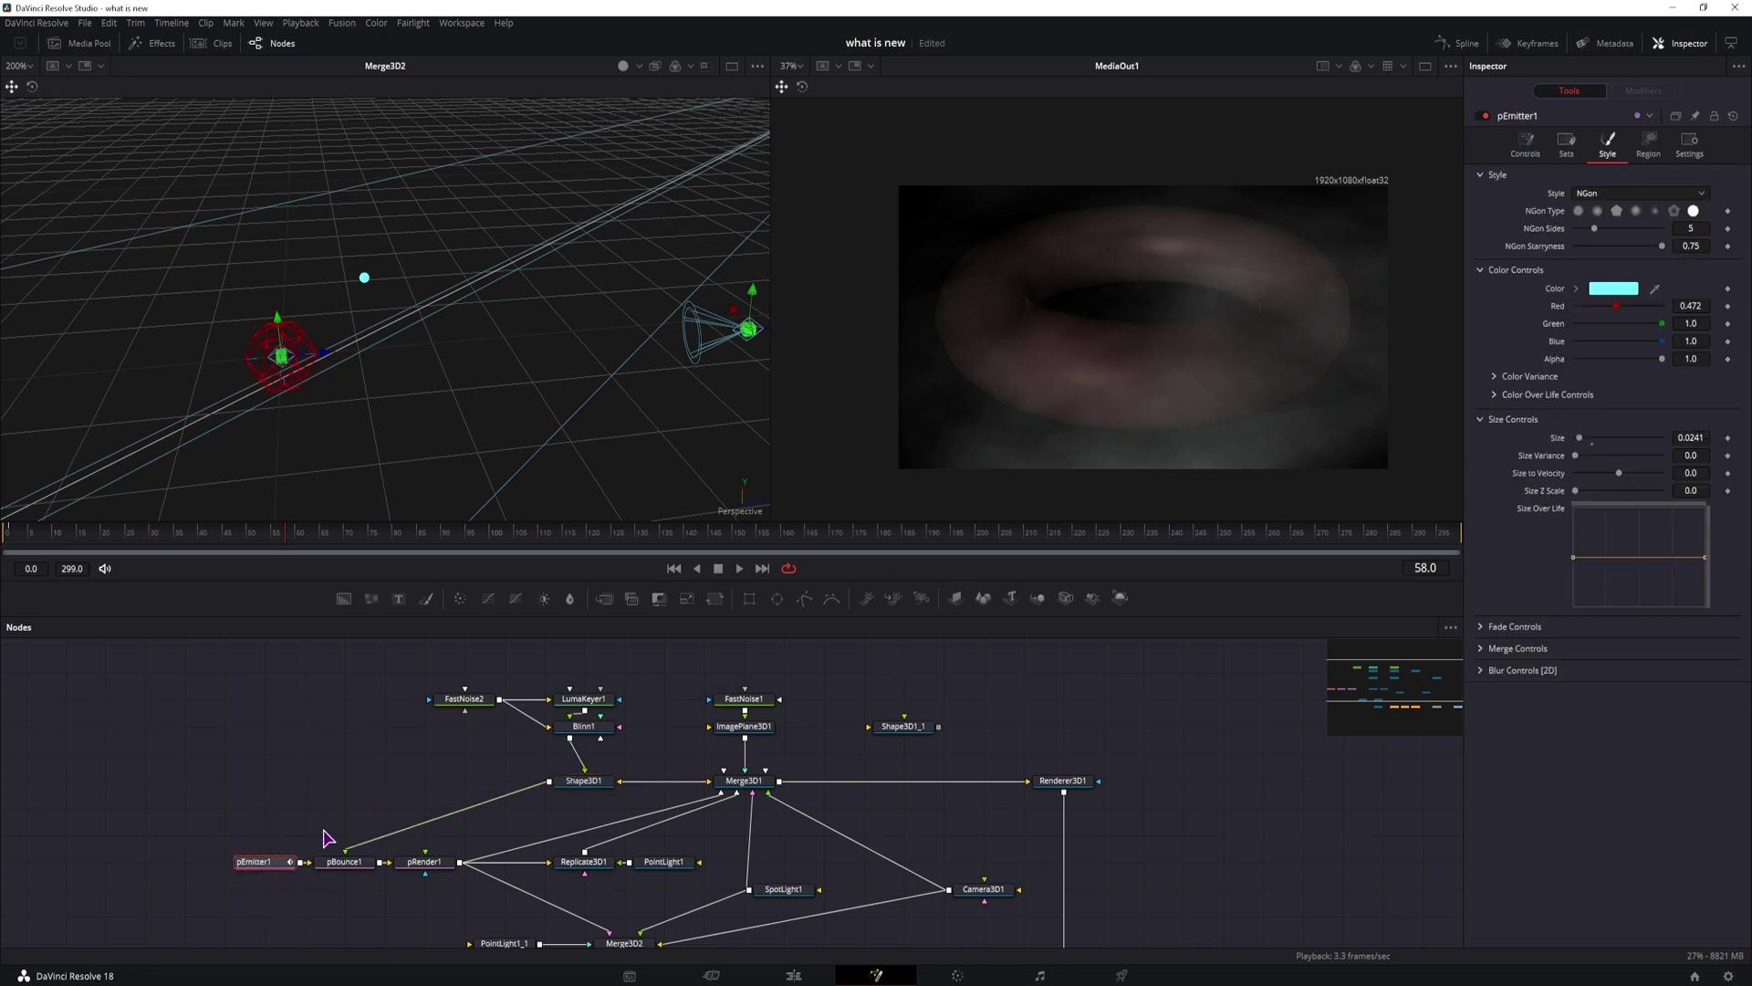
pyautogui.click(744, 782)
pyautogui.press('1')
pyautogui.click(270, 859)
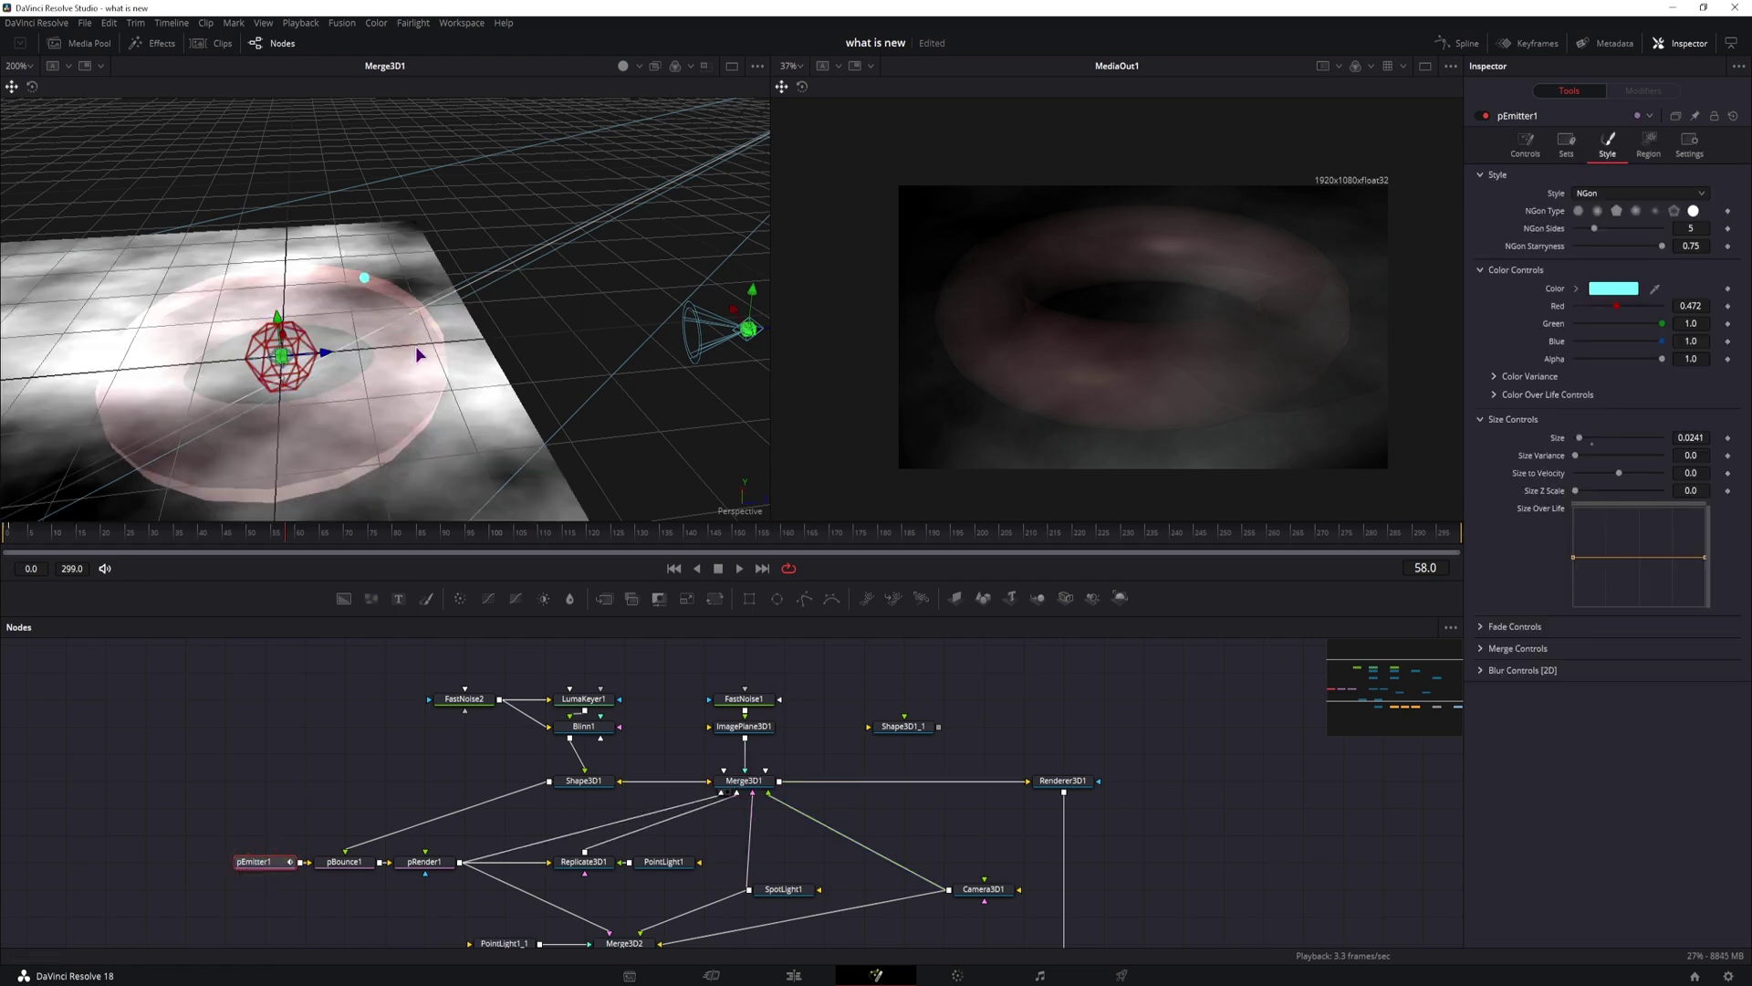
pyautogui.moveTo(471, 349); pyautogui.dragTo(576, 255)
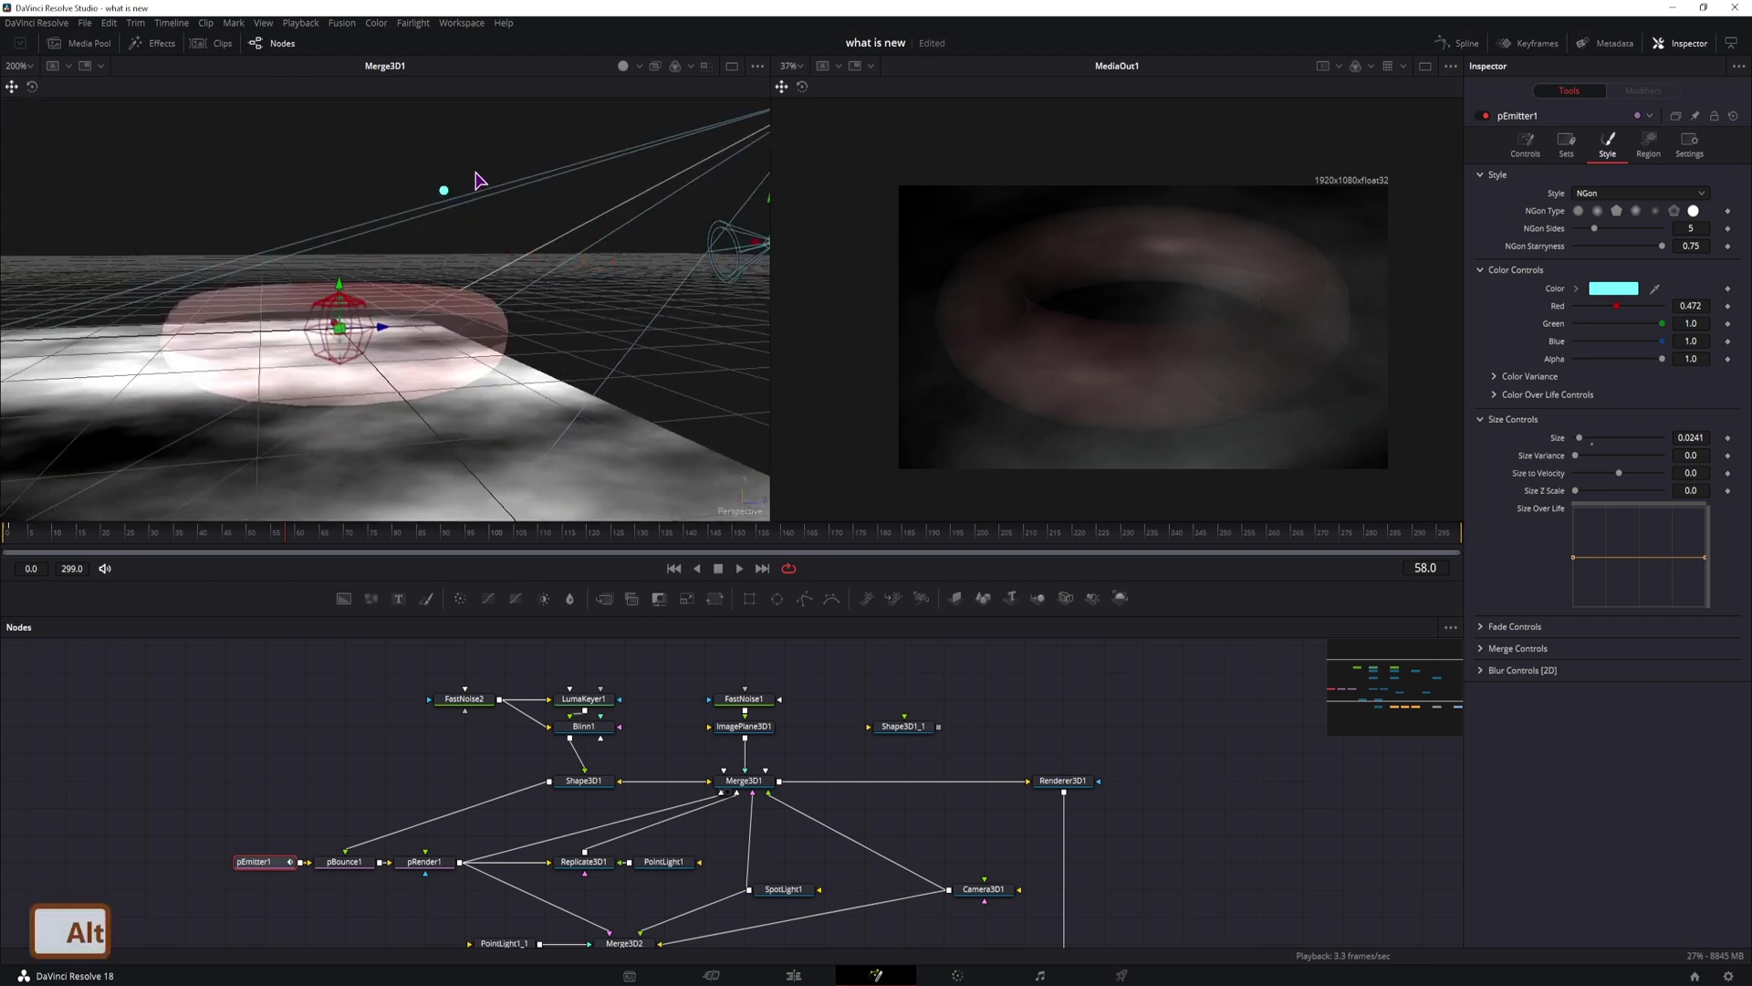
pyautogui.click(1649, 144)
pyautogui.click(1696, 290)
pyautogui.moveTo(1696, 292); pyautogui.dragTo(1736, 291)
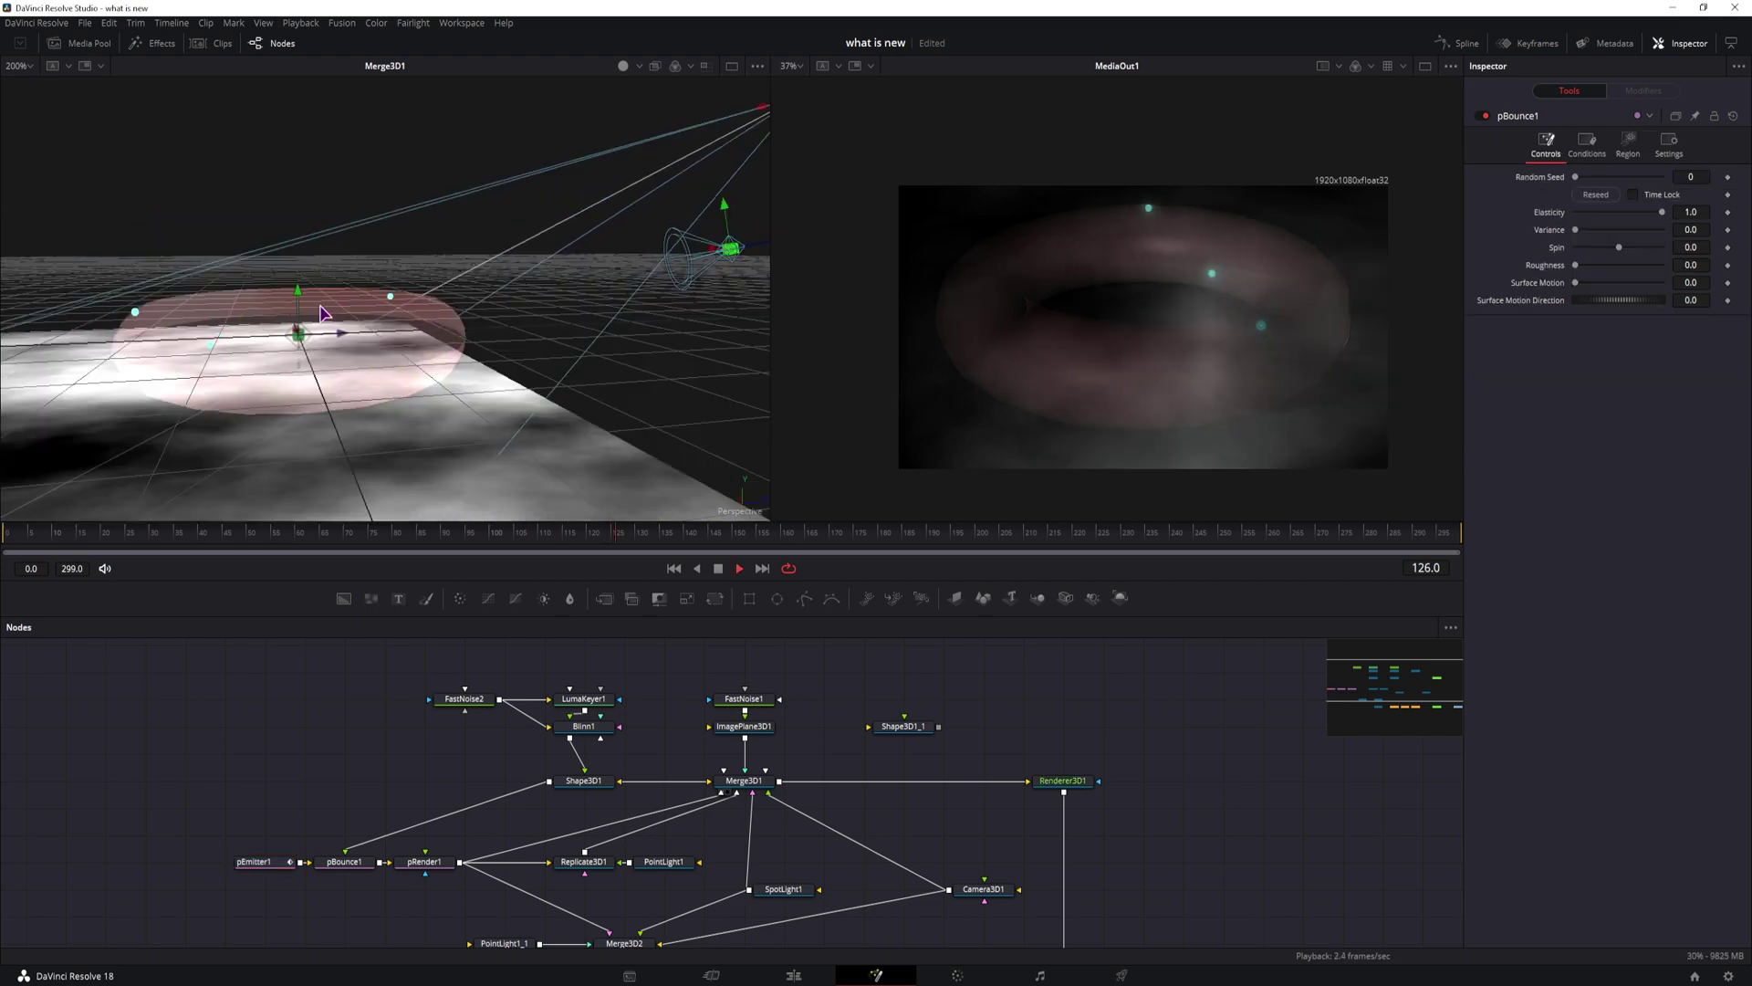
# - Review the settings of pBounce1, Shape3D1 and Shape3D1_1 during playback of the torus animation
pyautogui.click(336, 865)
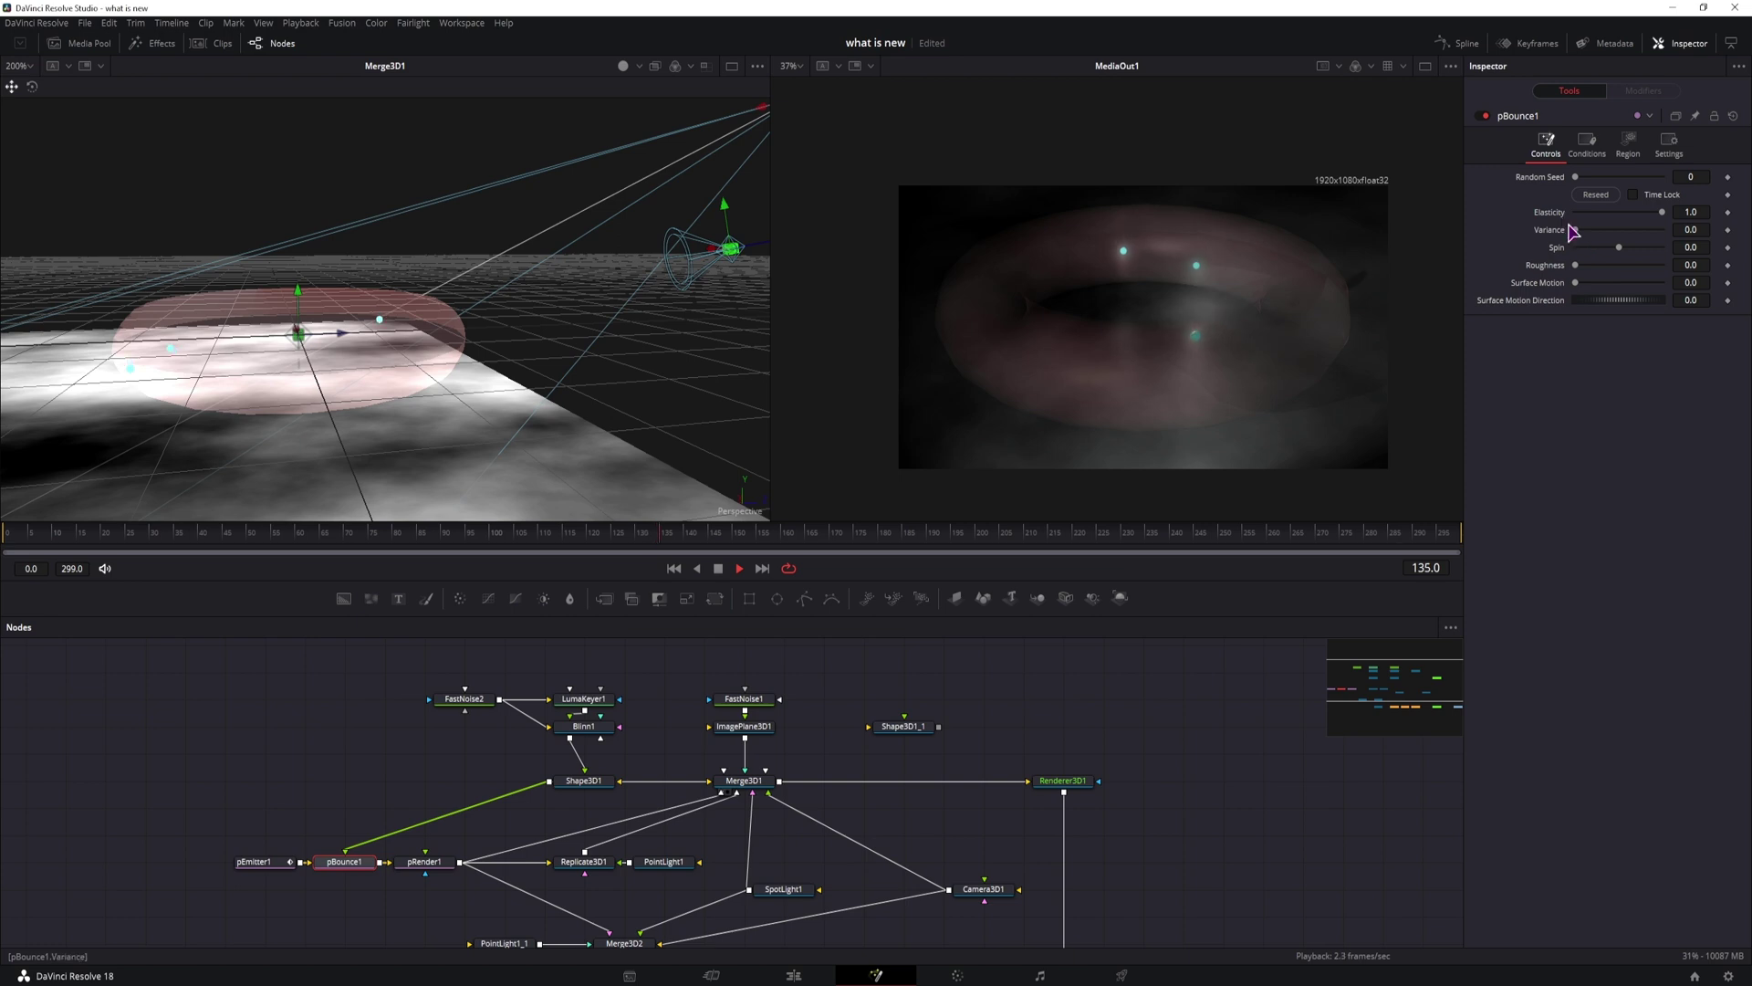
pyautogui.click(602, 781)
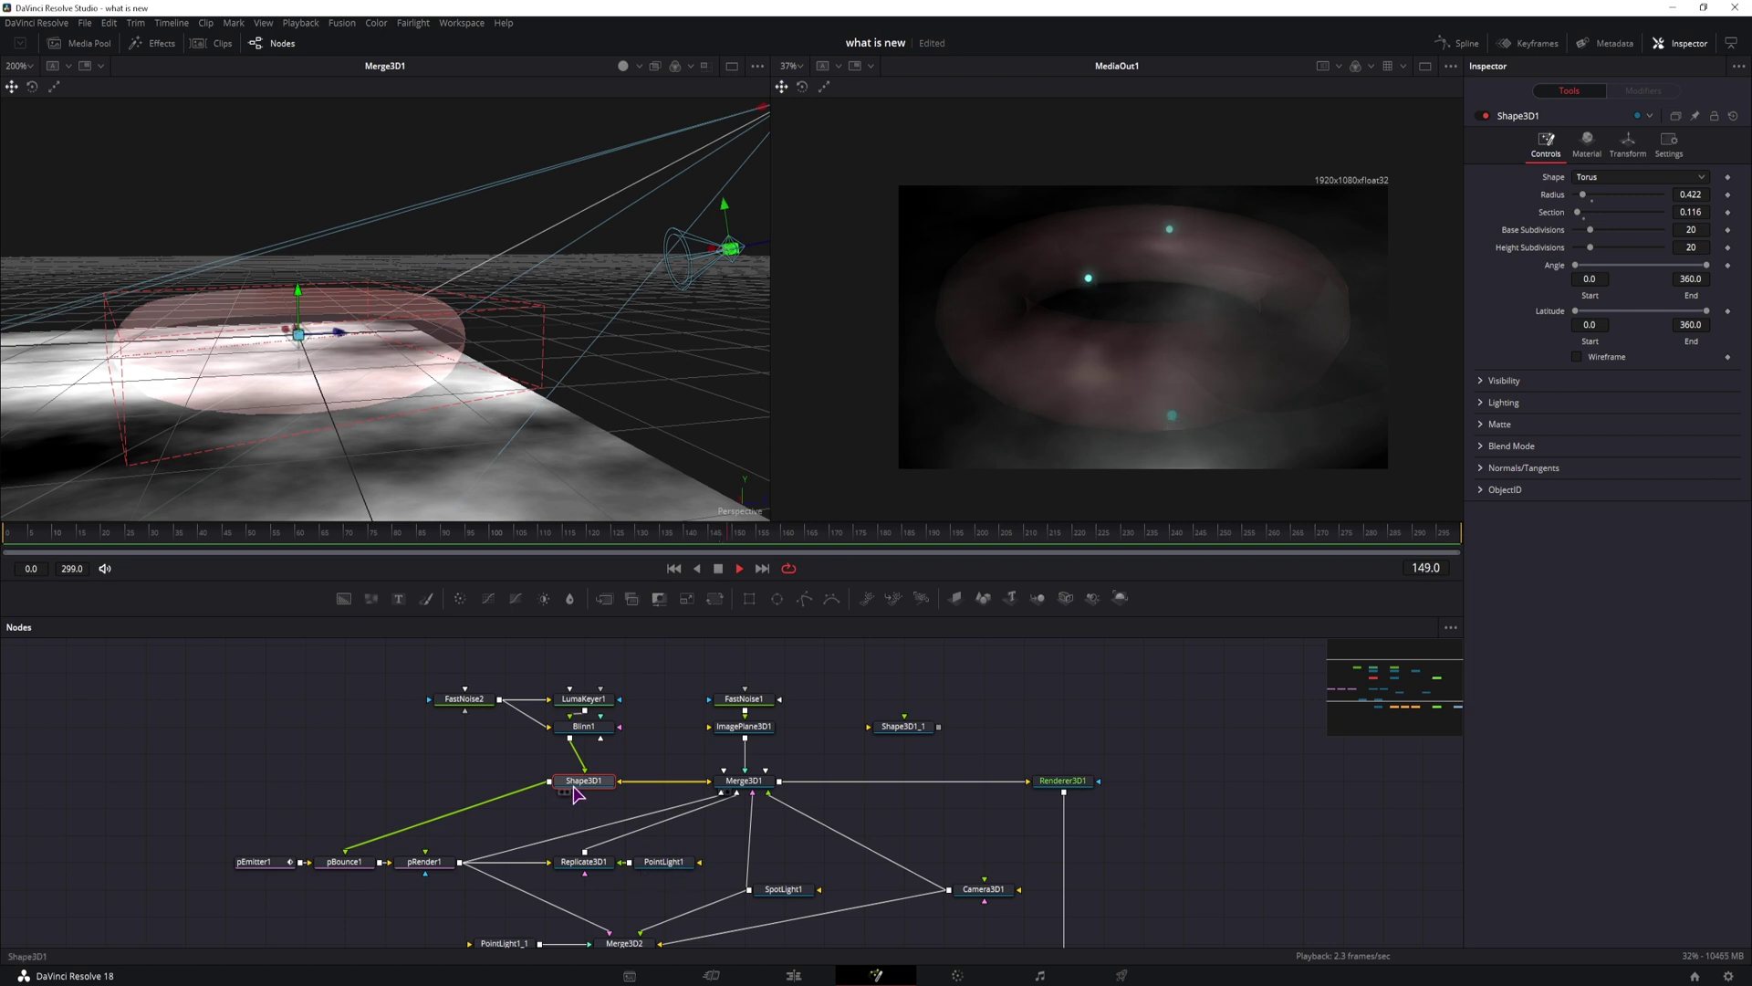
pyautogui.click(899, 730)
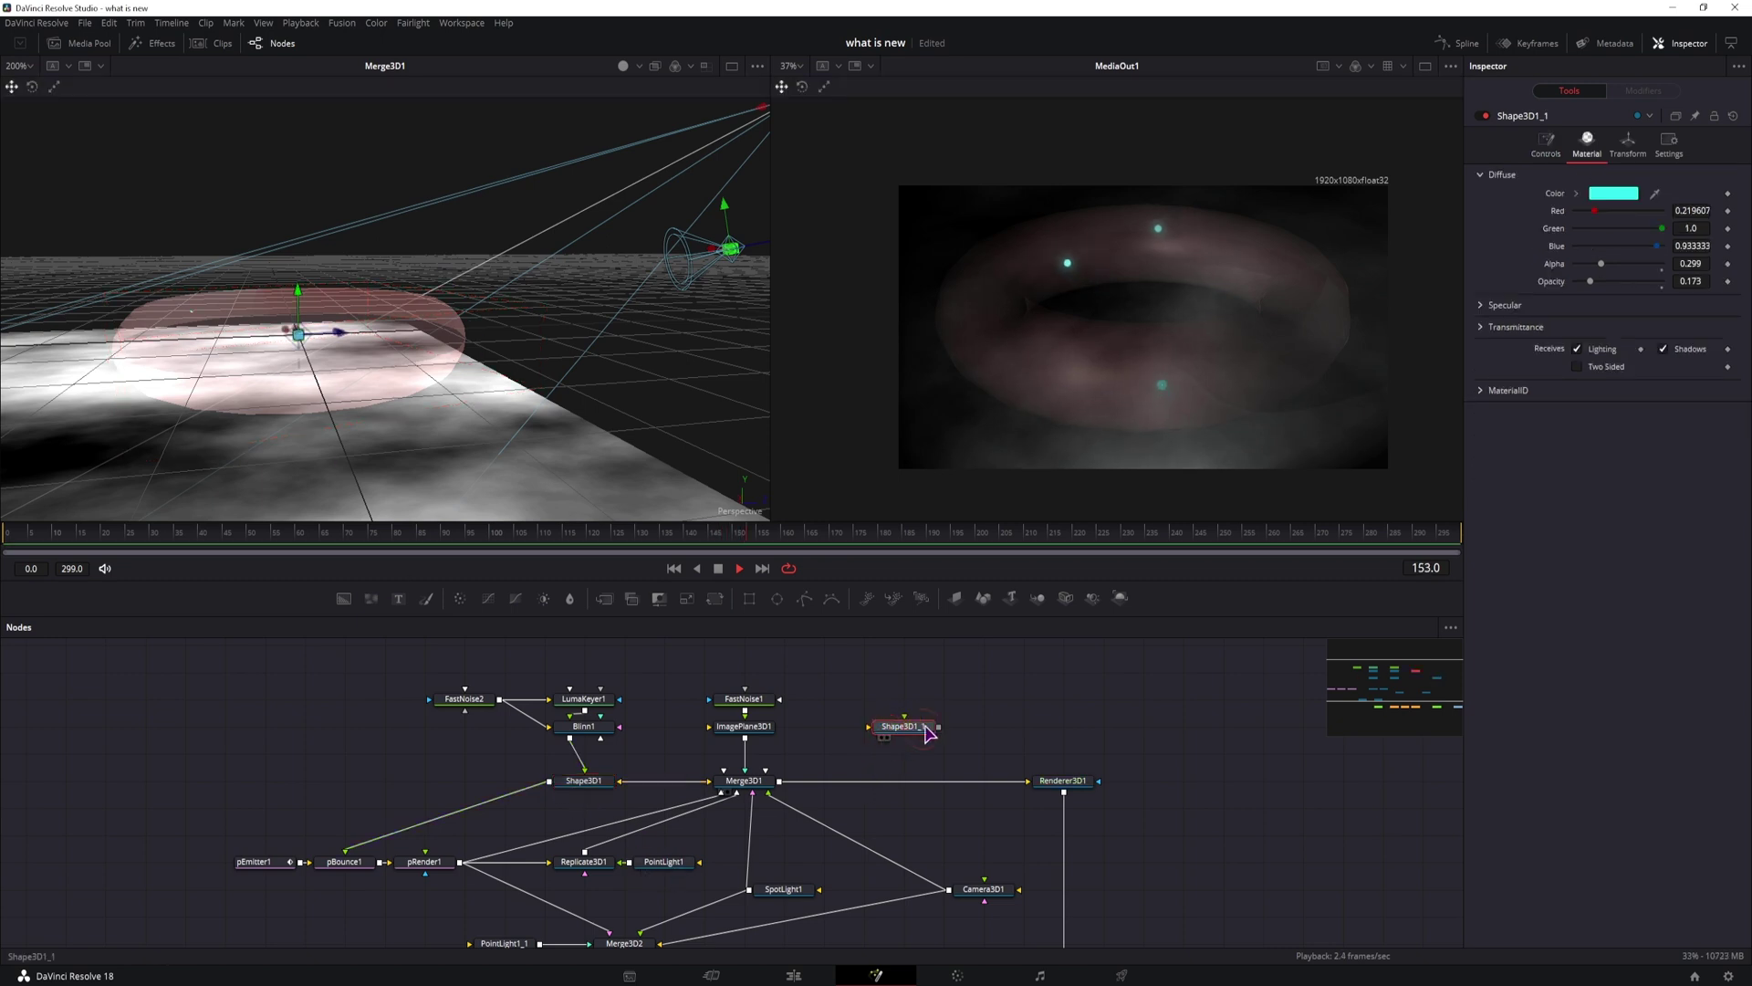